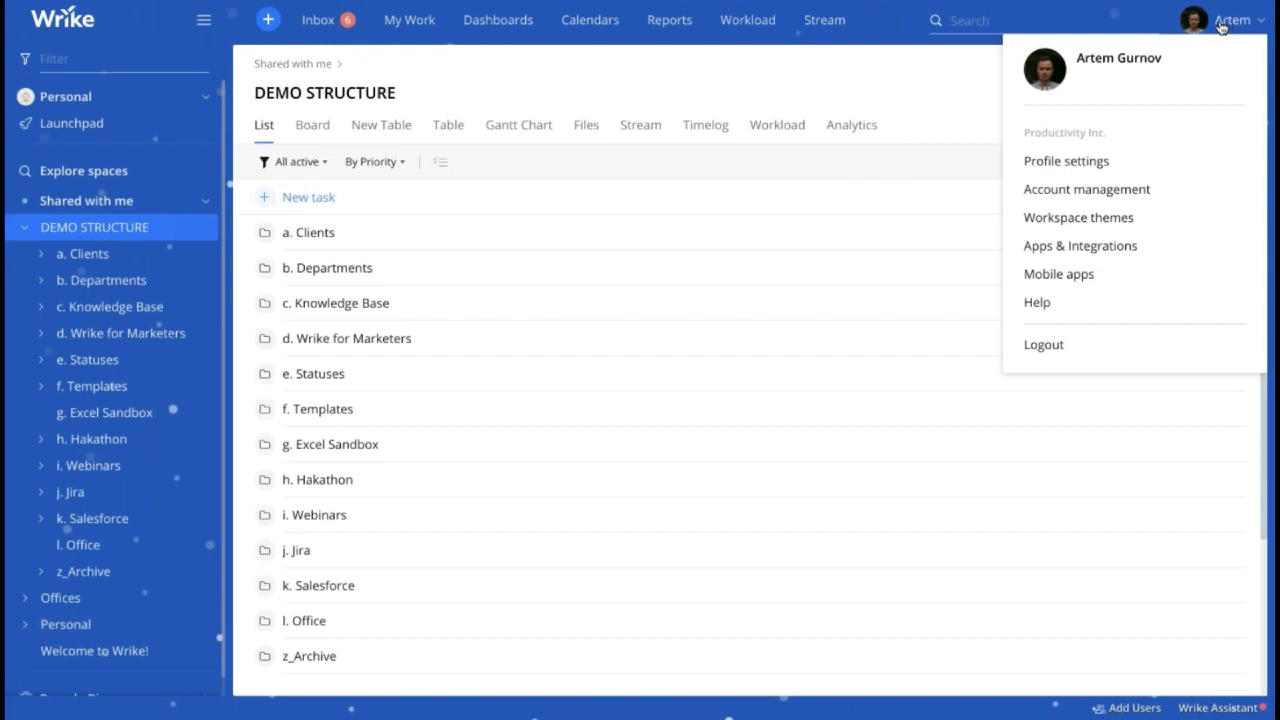
# In Account management's Request forms, create a new form named '1. Vacation request'
pyautogui.click(1222, 28)
pyautogui.click(1222, 28)
pyautogui.click(1131, 191)
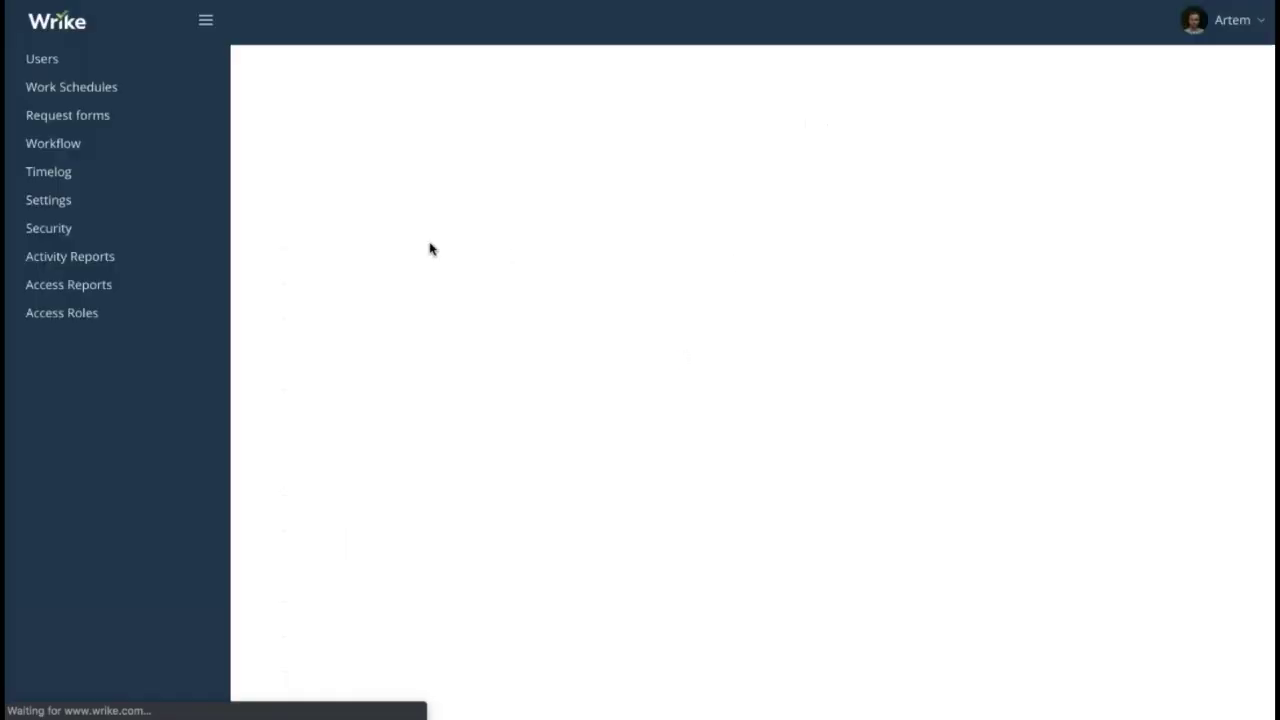
pyautogui.click(110, 119)
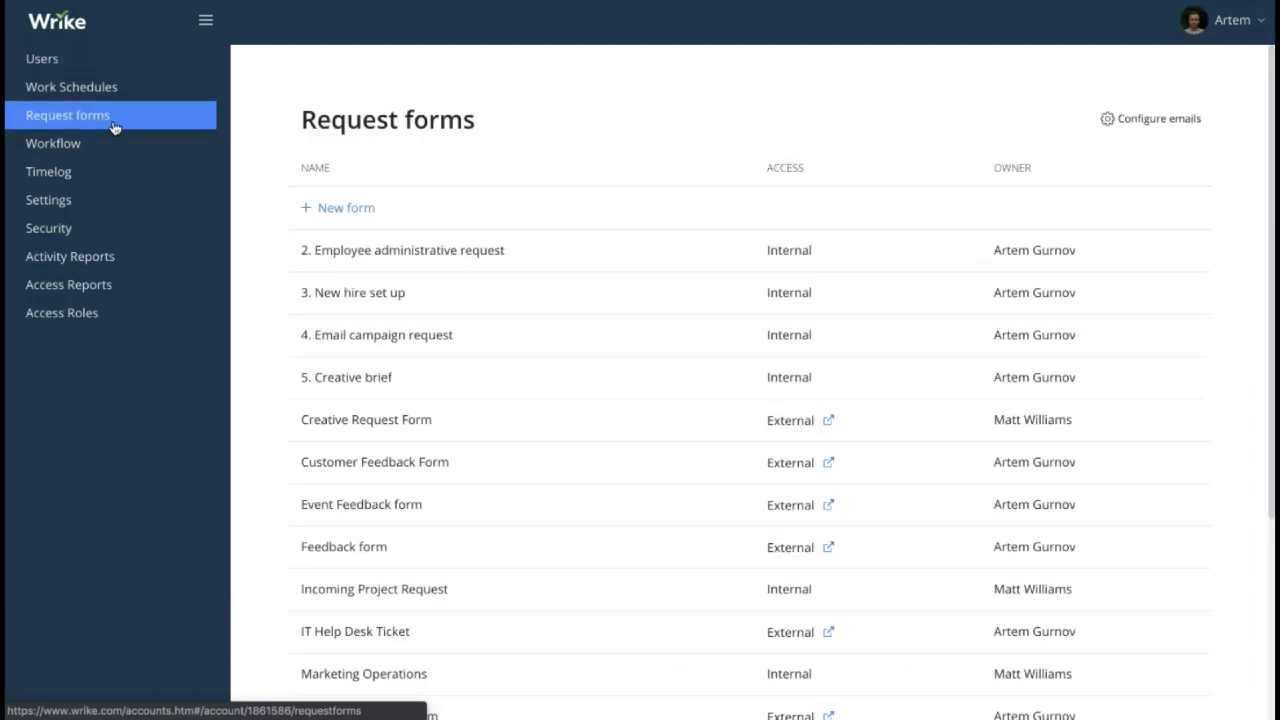
pyautogui.click(355, 210)
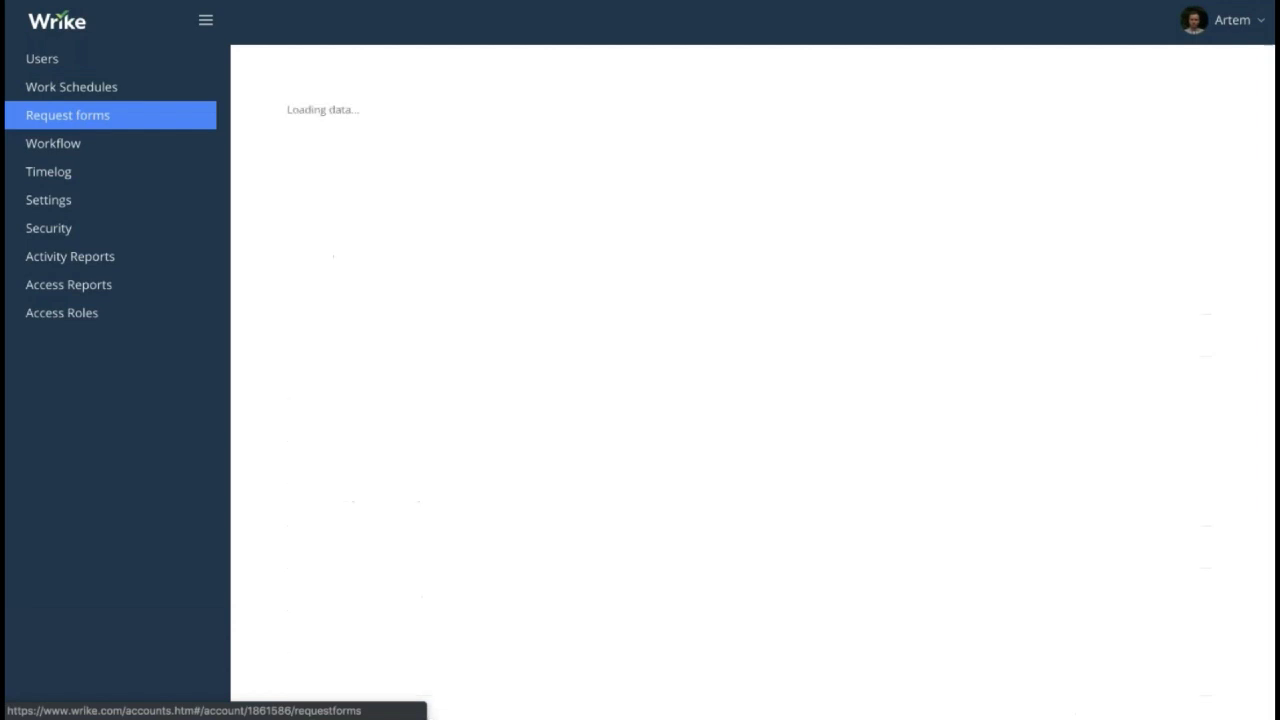
pyautogui.write('1. ')
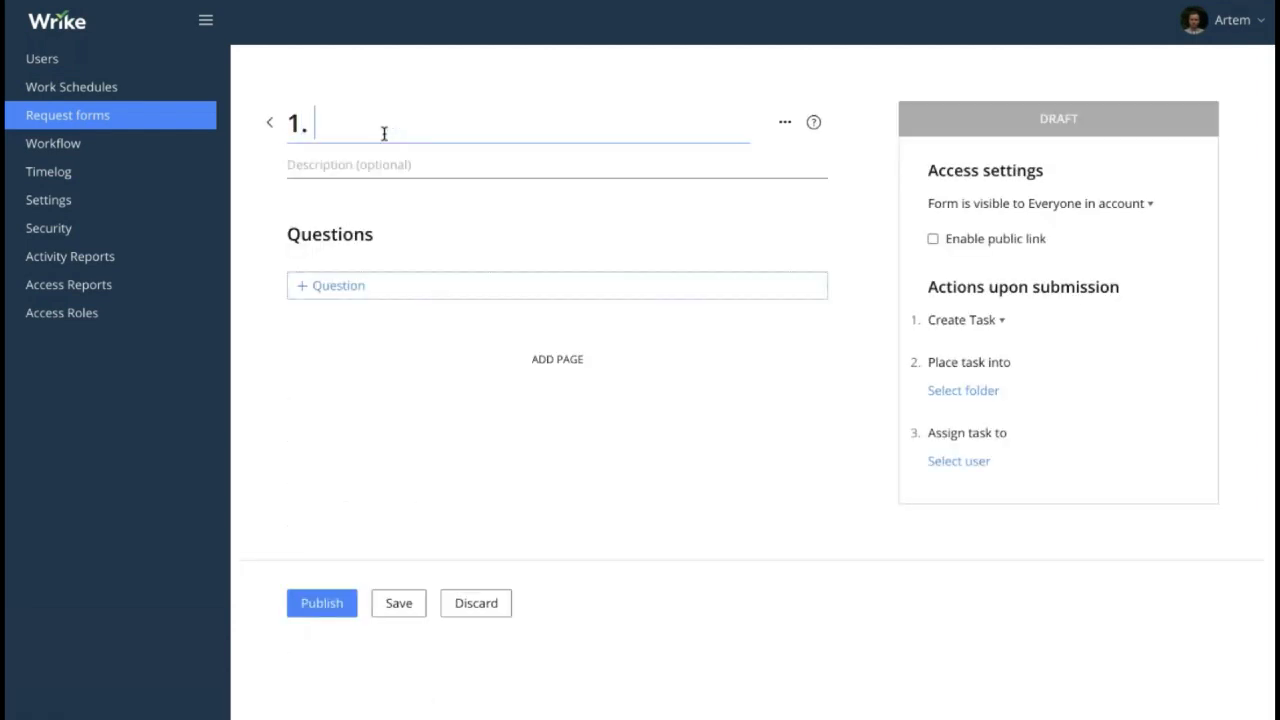
pyautogui.write('Vacation request')
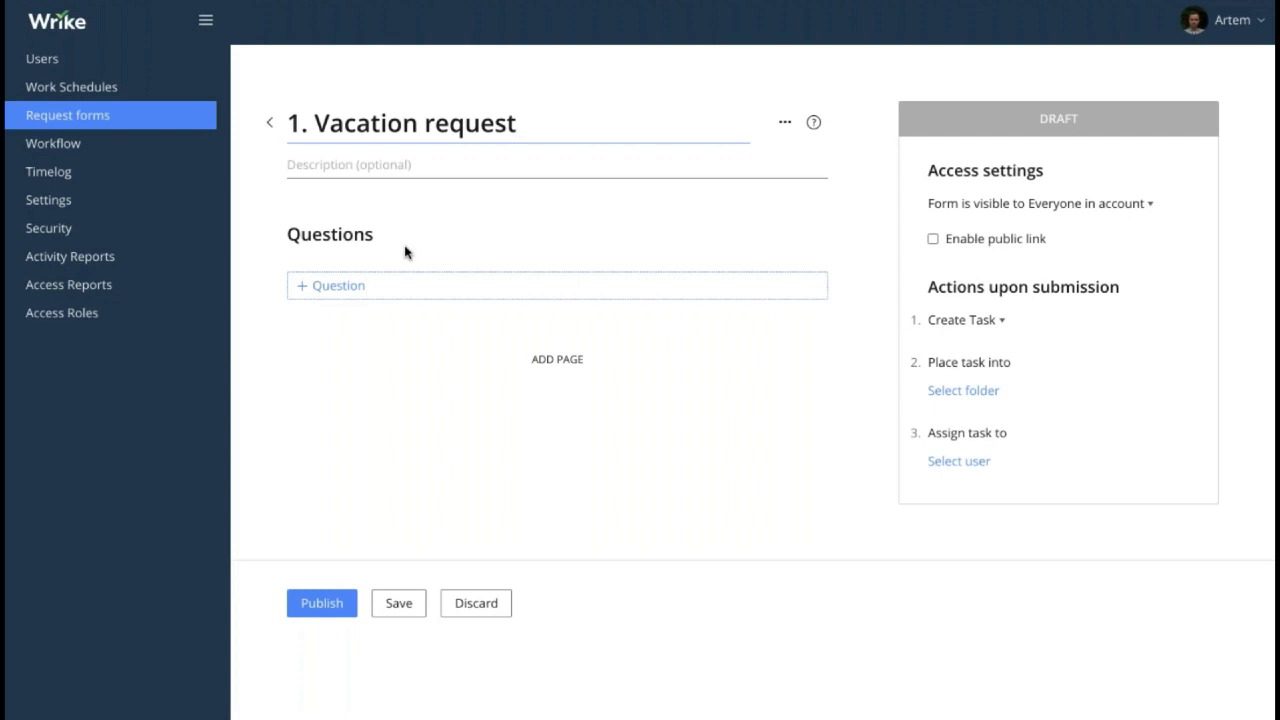
# Add a required Short answer question 'Full Name' mapped to the task Title
pyautogui.click(346, 290)
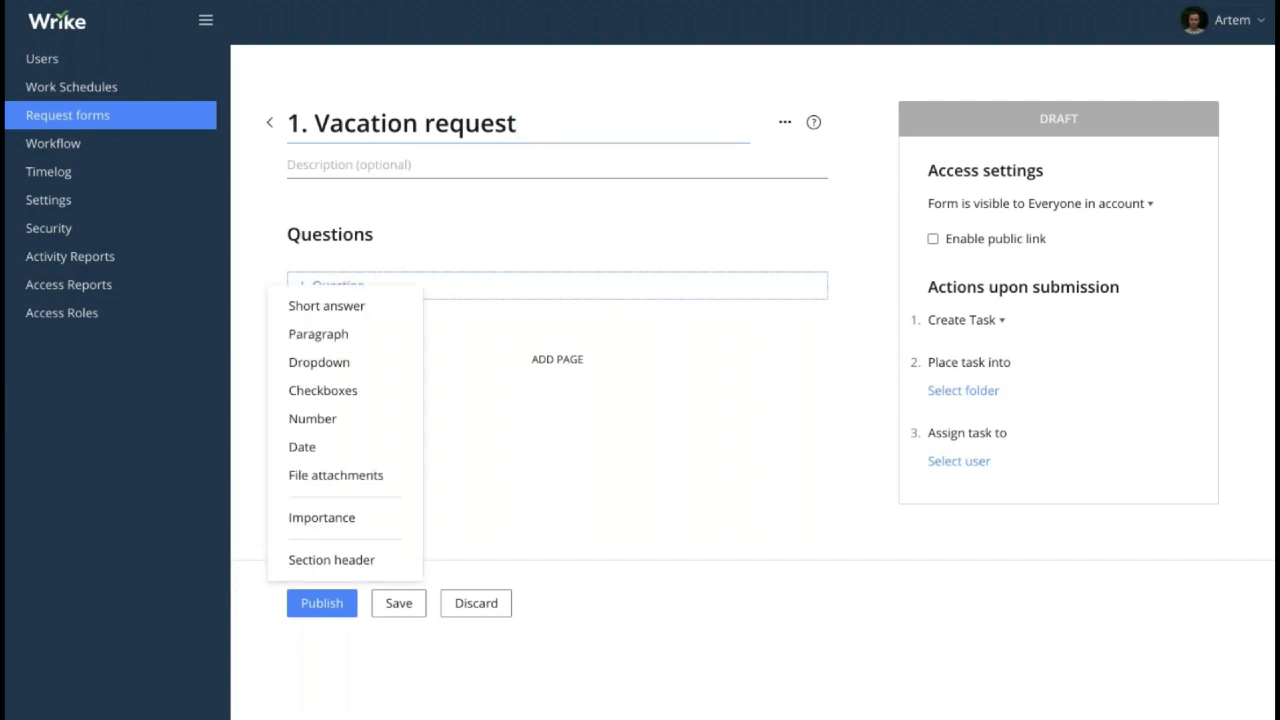
pyautogui.click(343, 308)
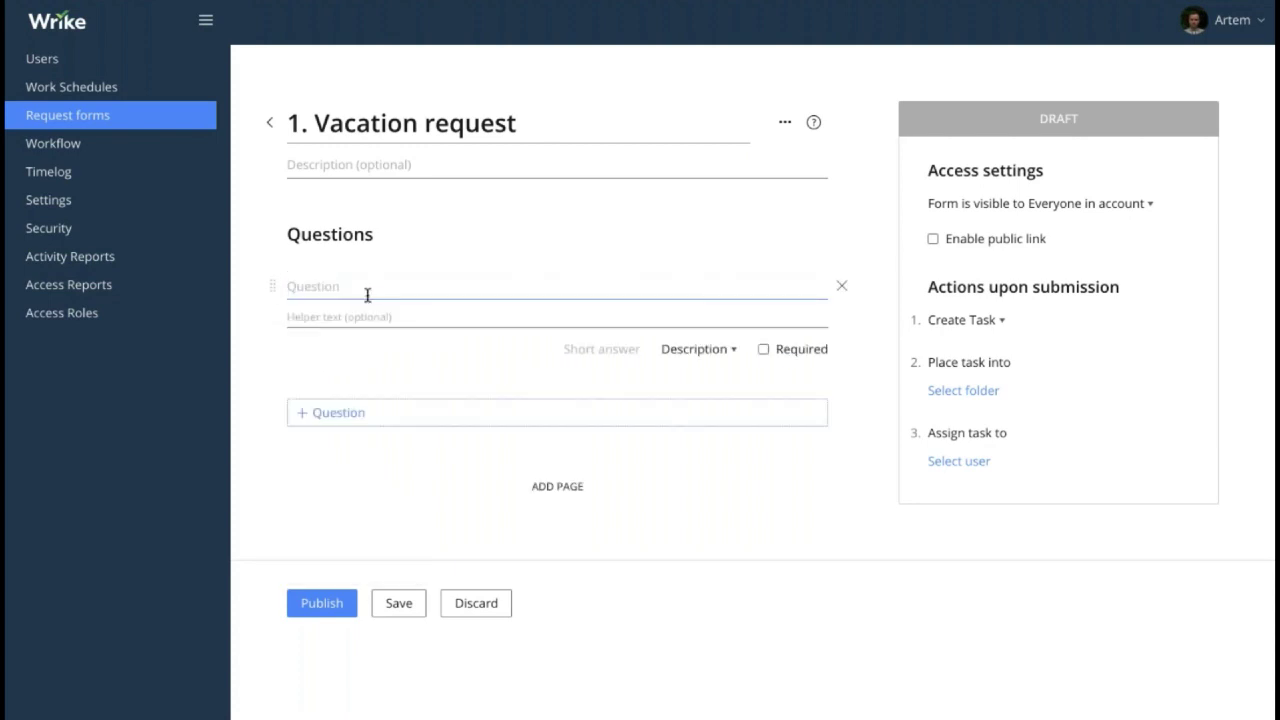
pyautogui.write('Full Name')
pyautogui.click(697, 349)
pyautogui.click(684, 386)
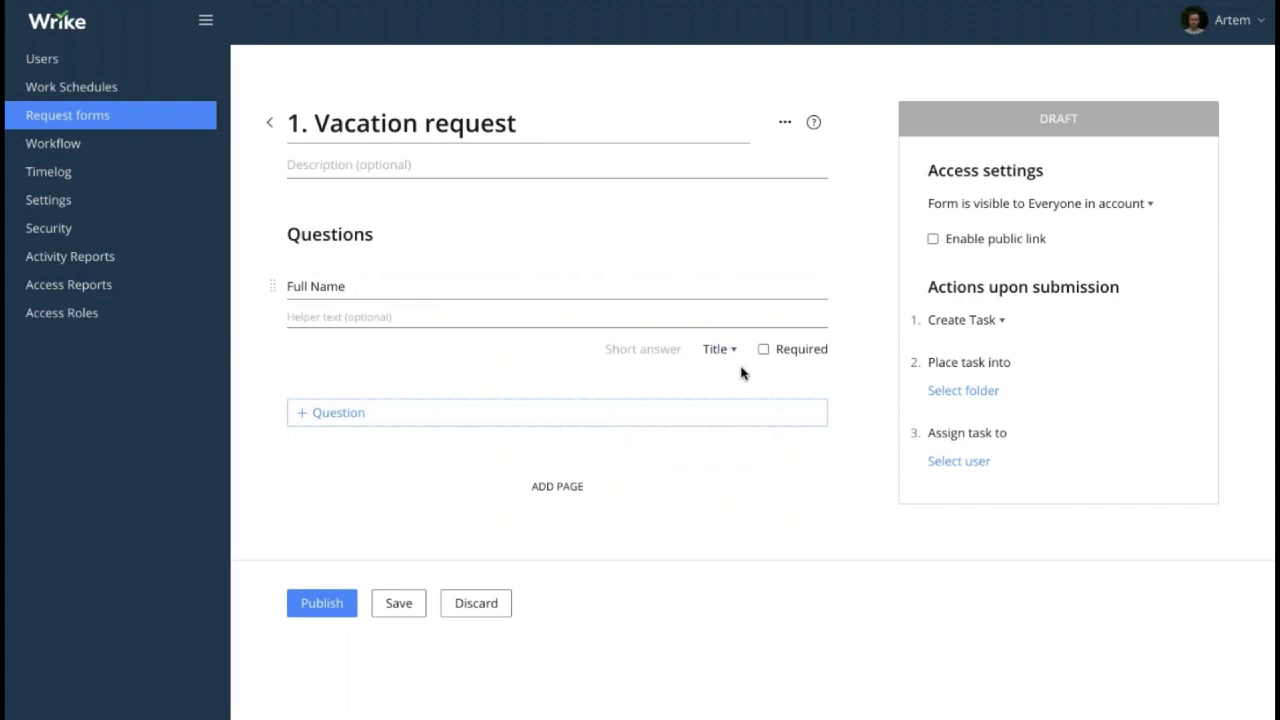
pyautogui.click(778, 351)
# Add a required Date question 'Desired start date' mapped to the task Start date
pyautogui.click(354, 422)
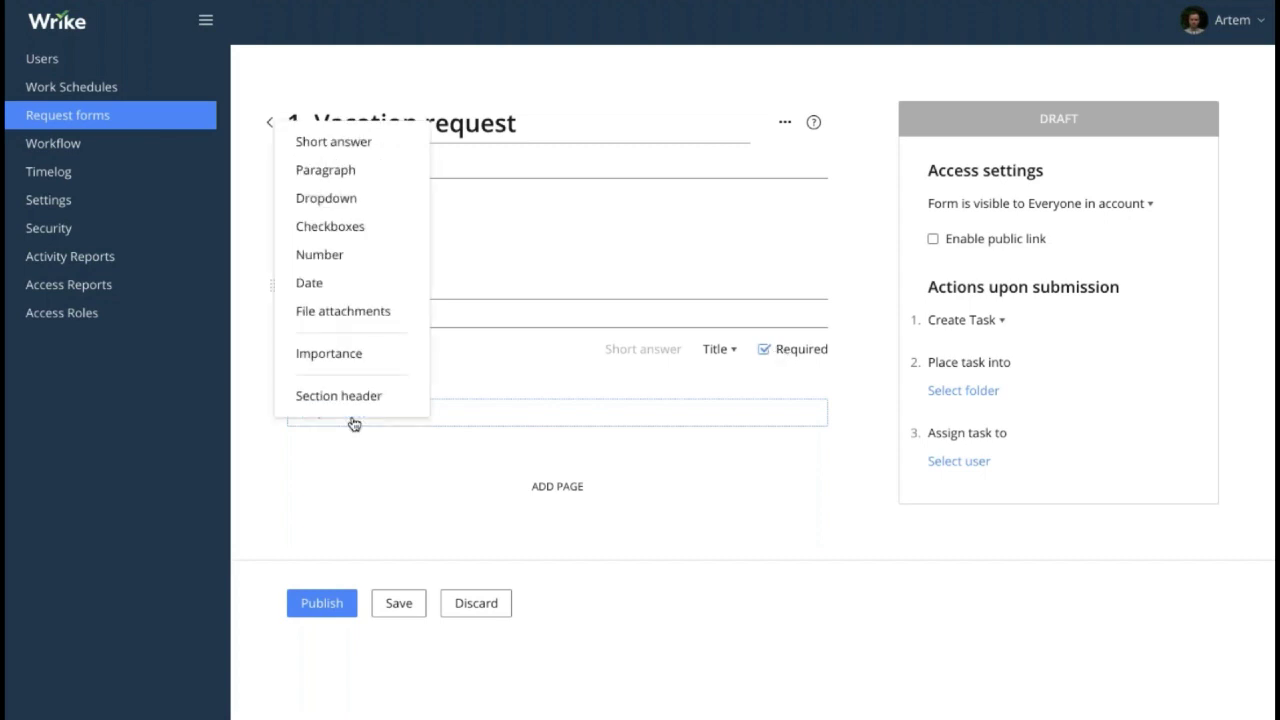
pyautogui.click(334, 292)
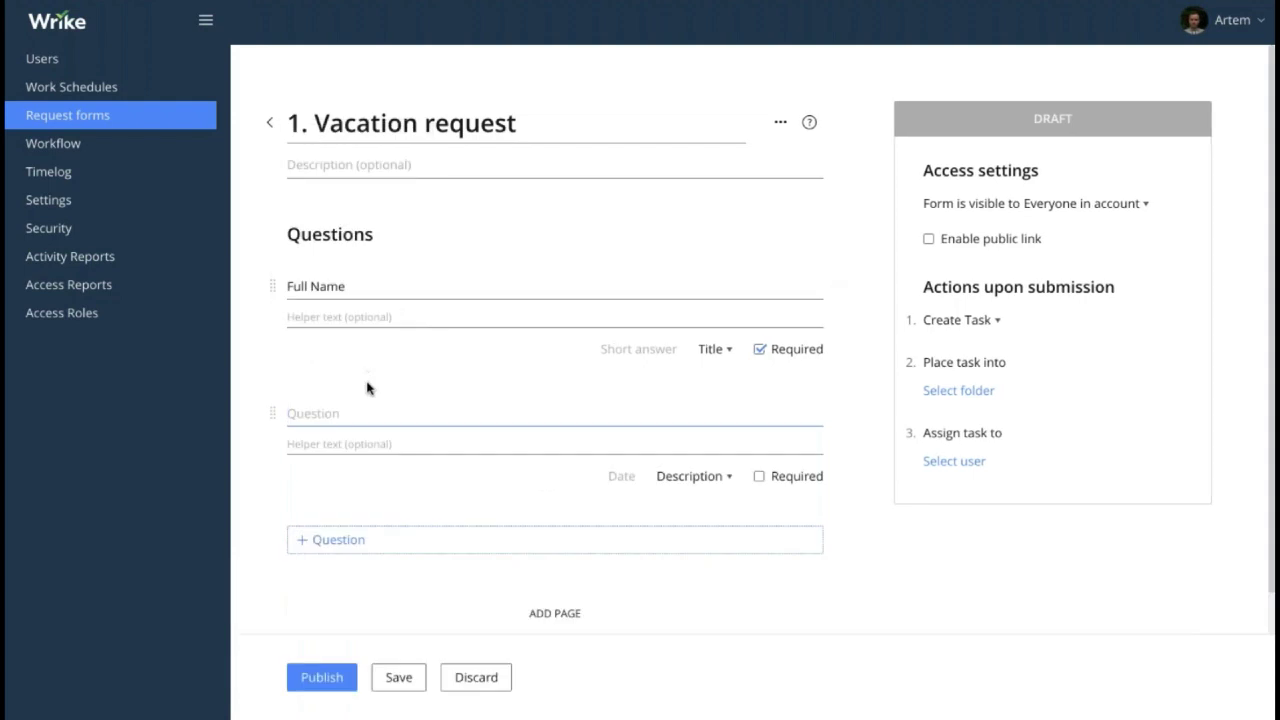
pyautogui.write('Desired start date')
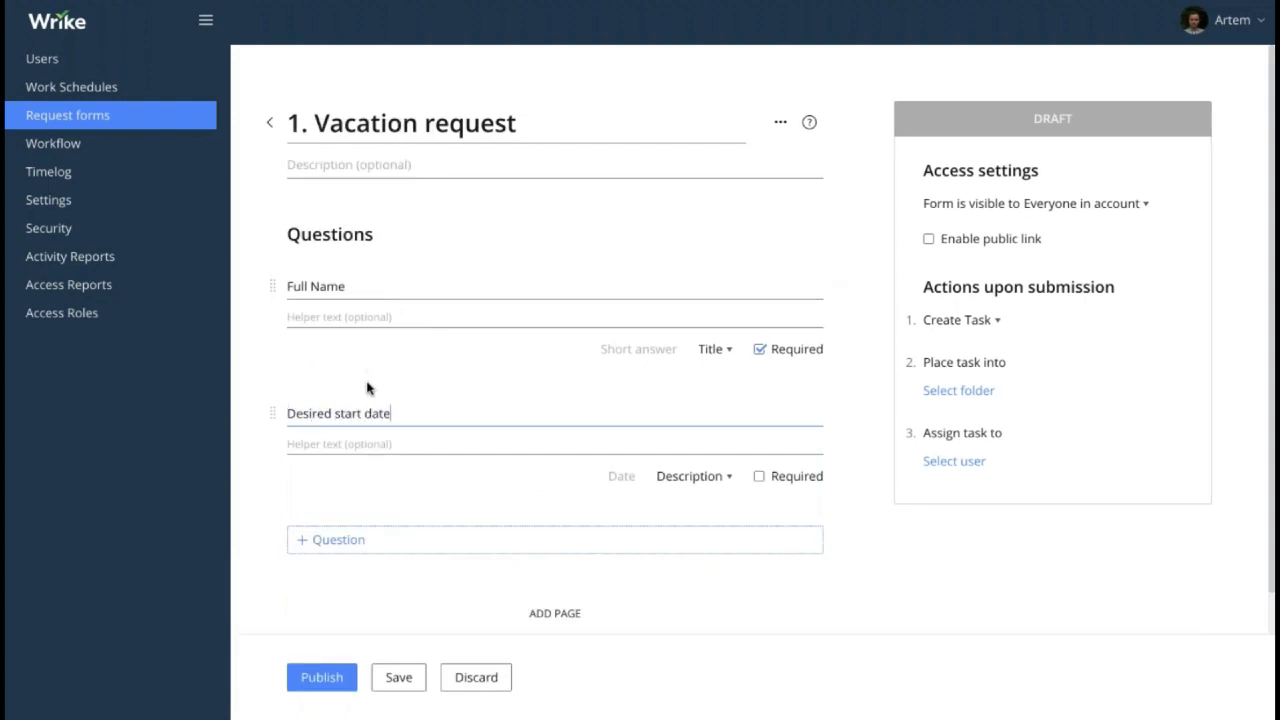
pyautogui.click(718, 477)
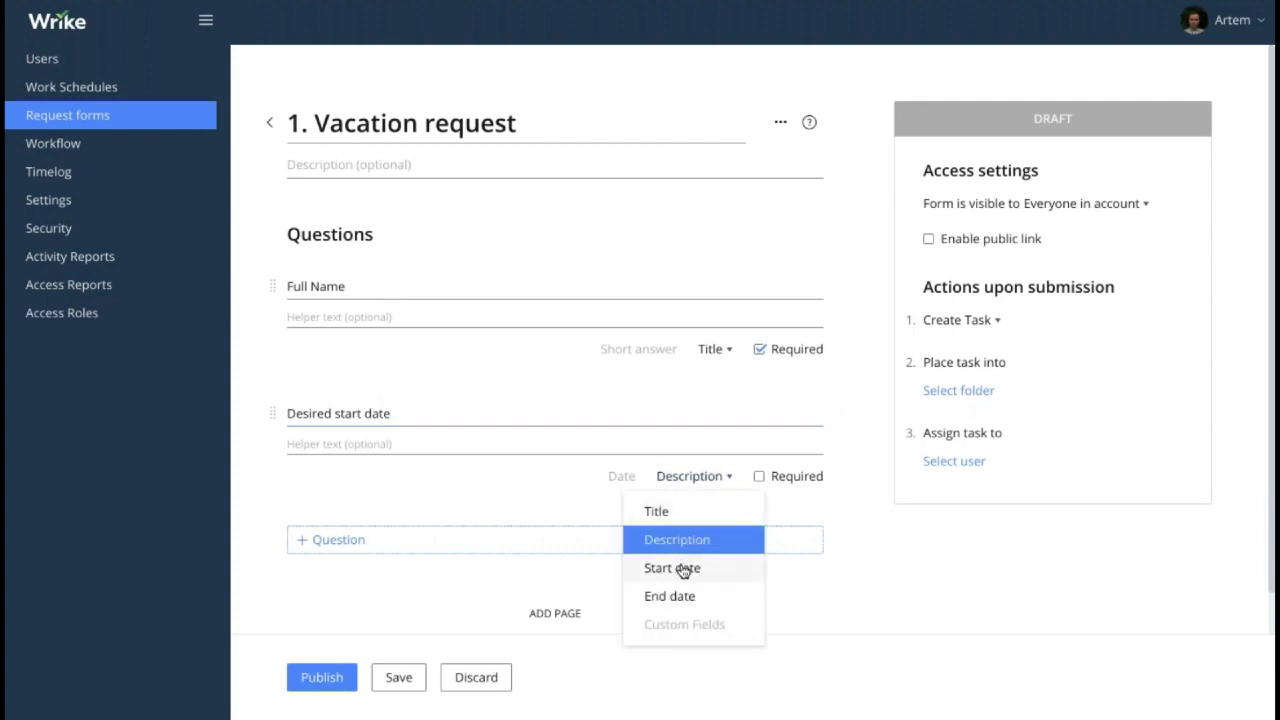
pyautogui.click(683, 568)
pyautogui.click(759, 476)
# Add a required Date question 'Desired due date' mapped to the task End date
pyautogui.scroll(-1, 386, 503)
pyautogui.click(386, 501)
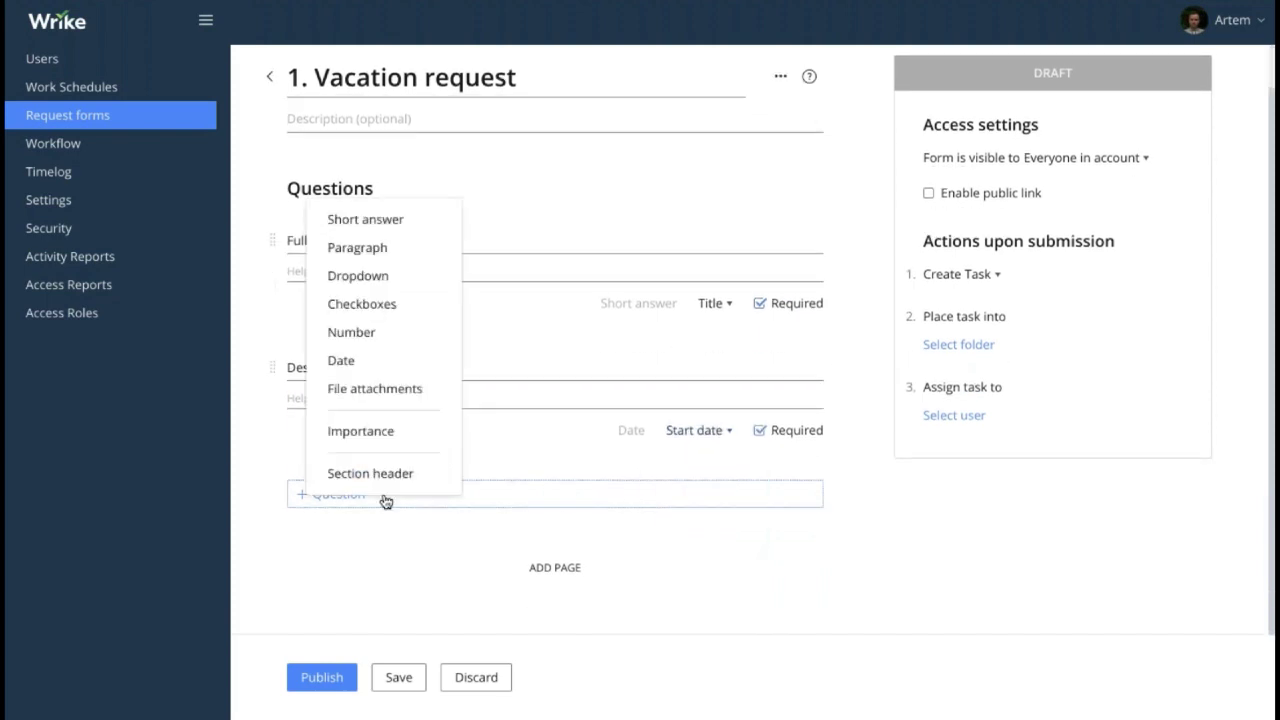
pyautogui.click(345, 360)
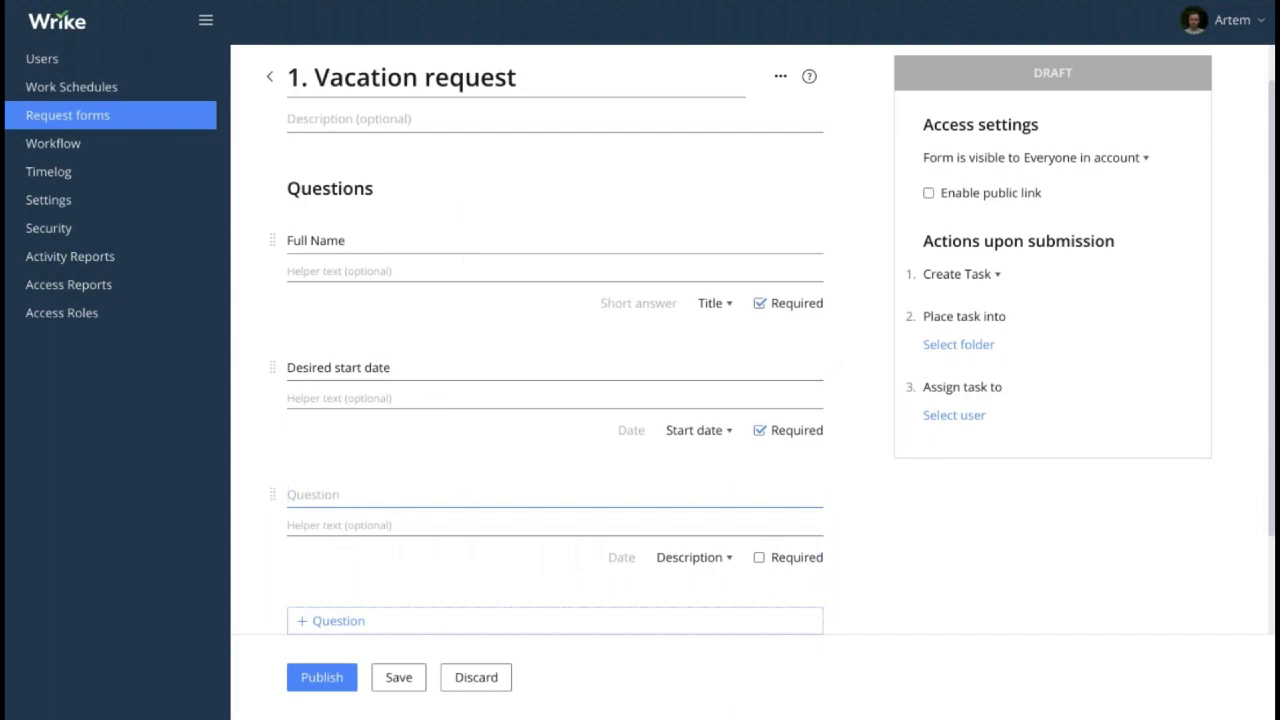
pyautogui.write('Desired due date')
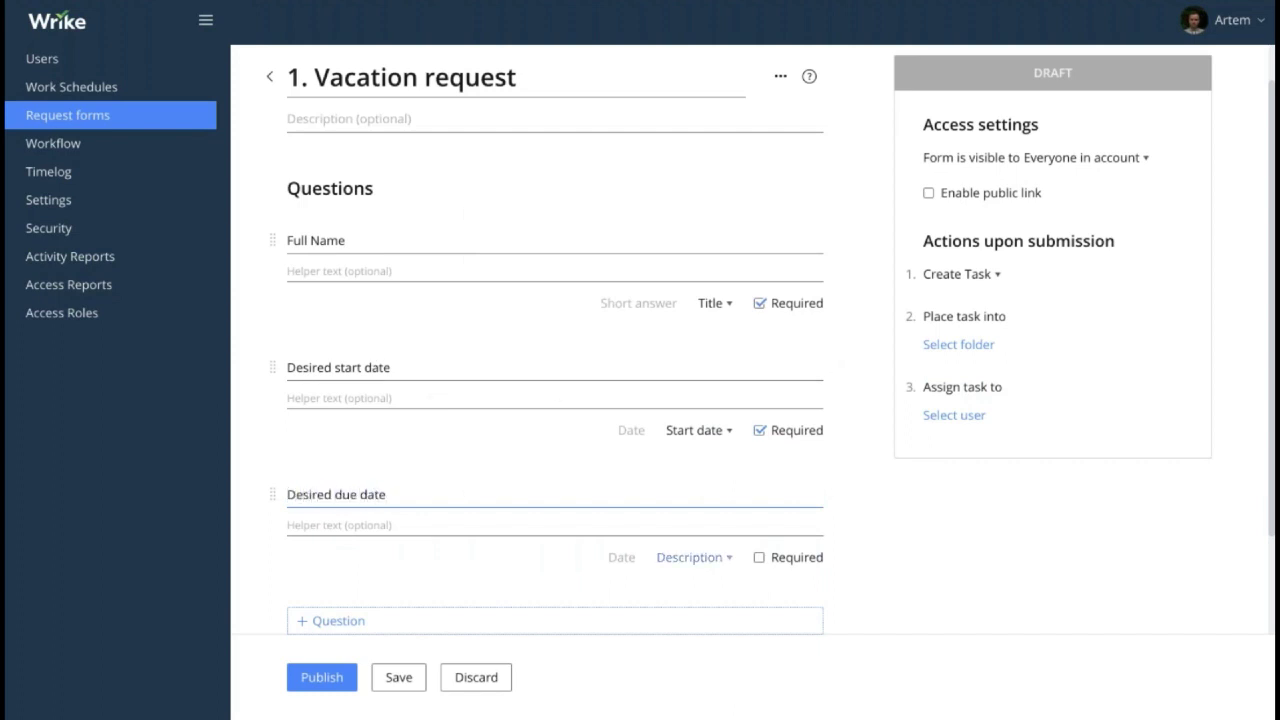
pyautogui.click(694, 557)
pyautogui.click(683, 494)
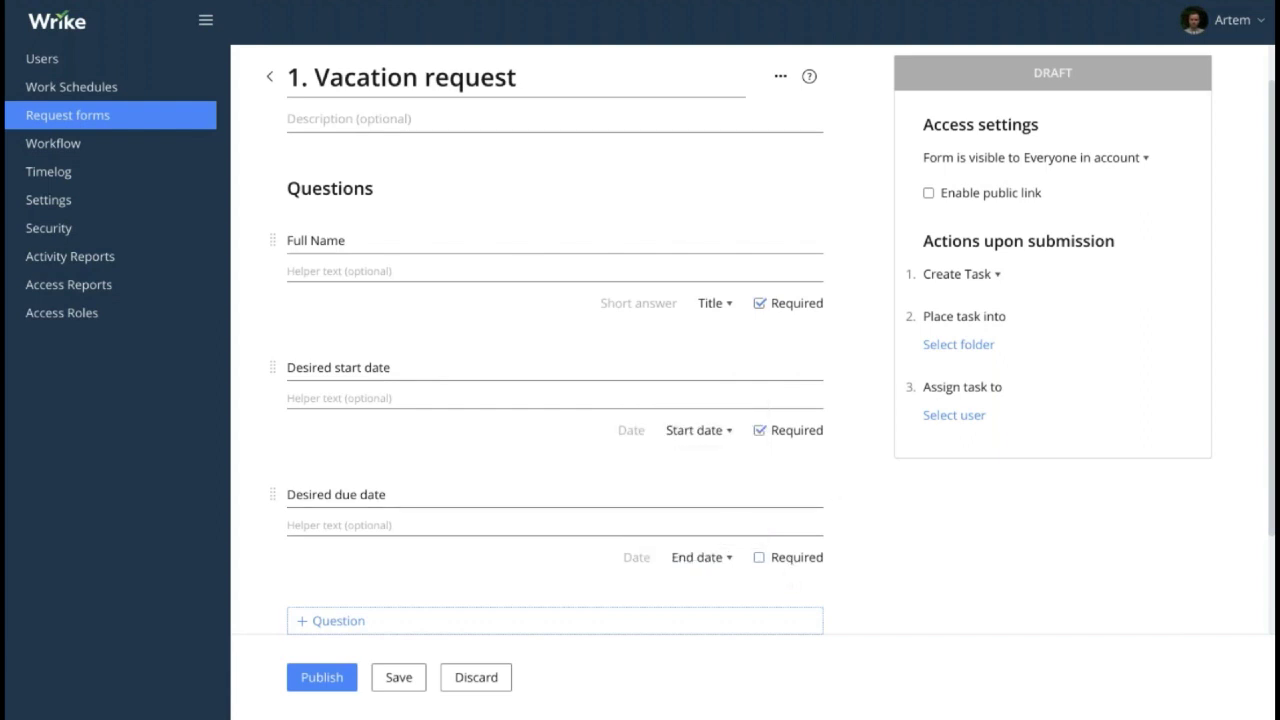
pyautogui.click(790, 559)
pyautogui.scroll(-2, 674, 483)
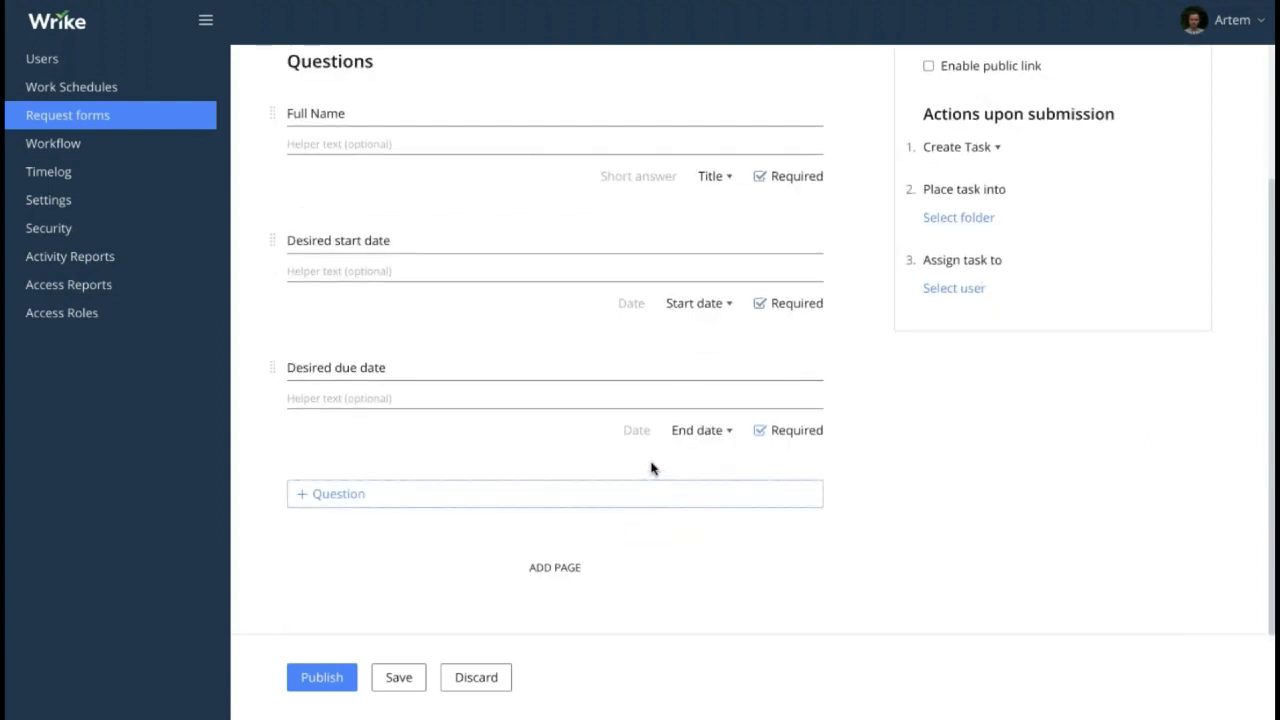
# Add a Dropdown question 'Choose your department' with Marketing as its first option
pyautogui.click(354, 494)
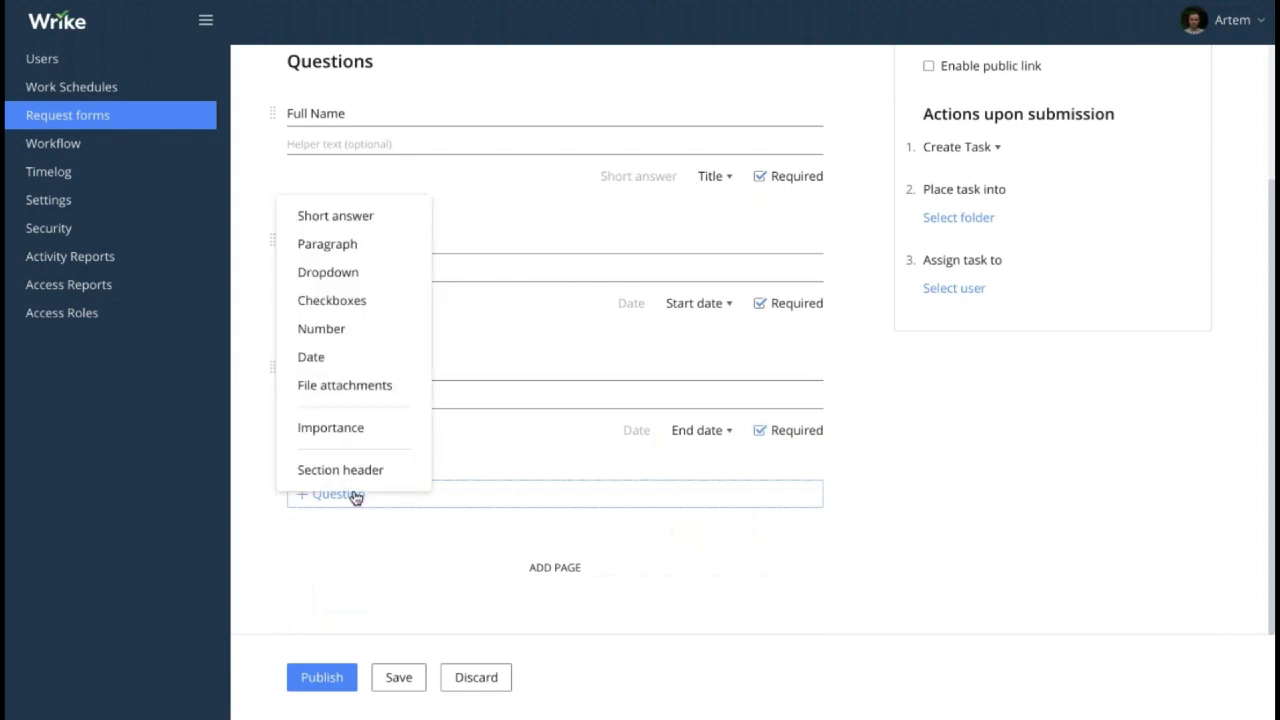
pyautogui.click(335, 280)
pyautogui.write('Ch')
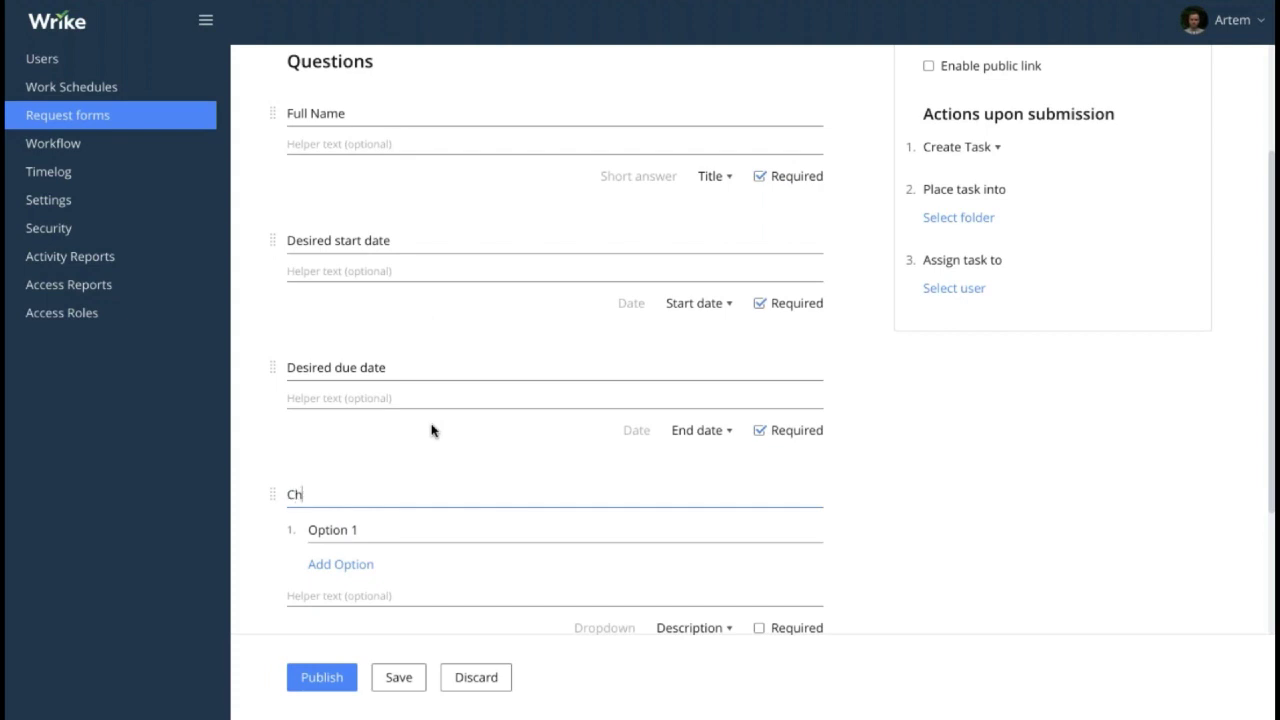
pyautogui.write('oose your department')
pyautogui.scroll(-2, 430, 427)
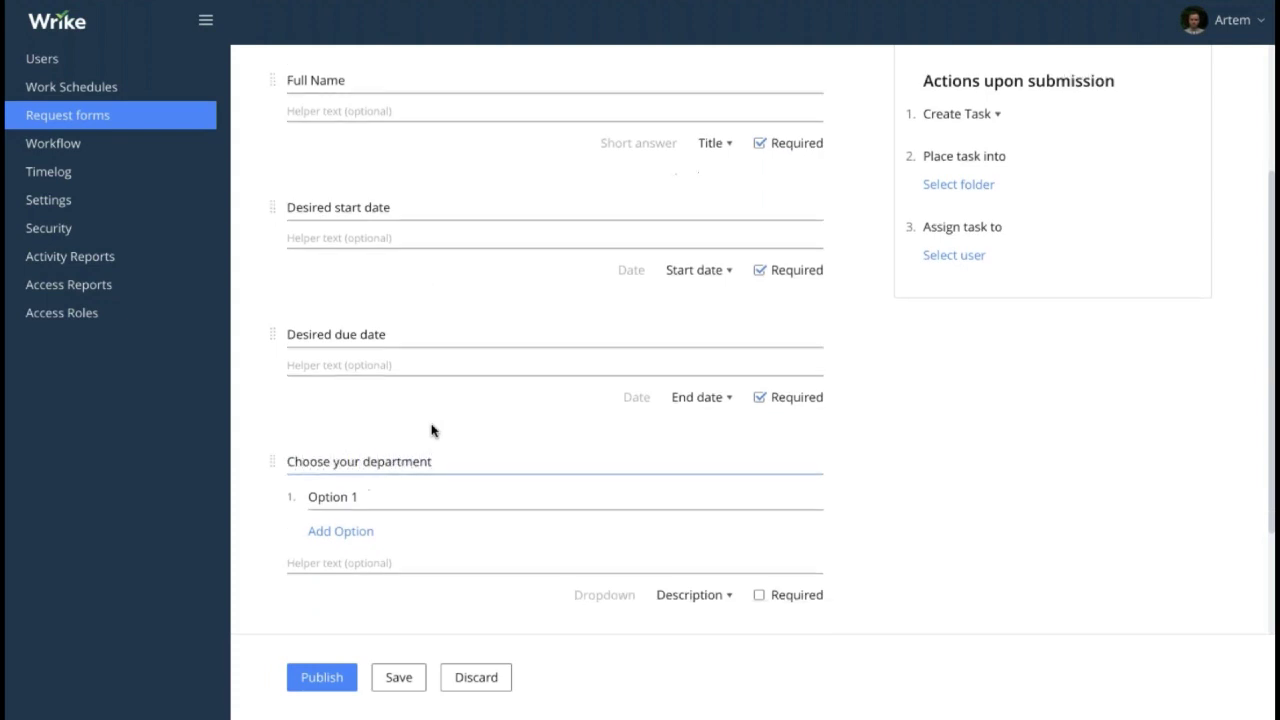
pyautogui.click(360, 340)
pyautogui.tripleClick(360, 340)
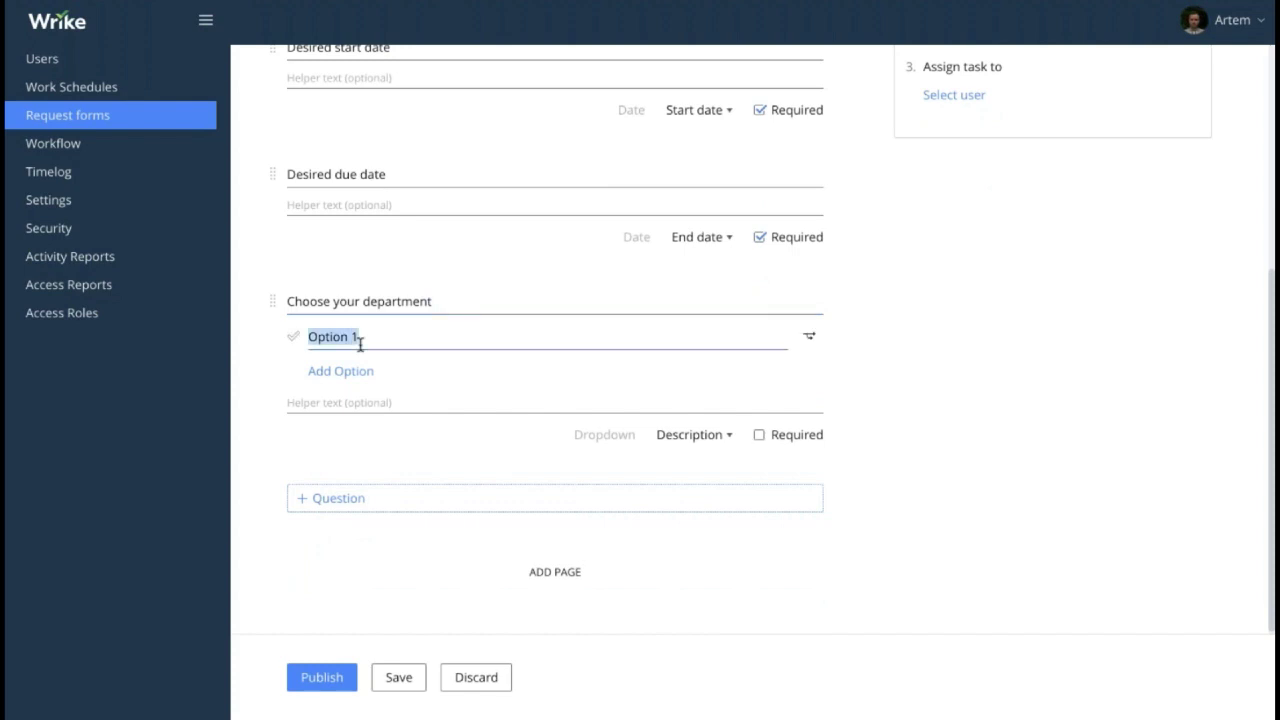
pyautogui.write('Marketing')
# Add options Analytics, Sales, IT Ops, HR and Operations, and mark the question required
pyautogui.press('Return')
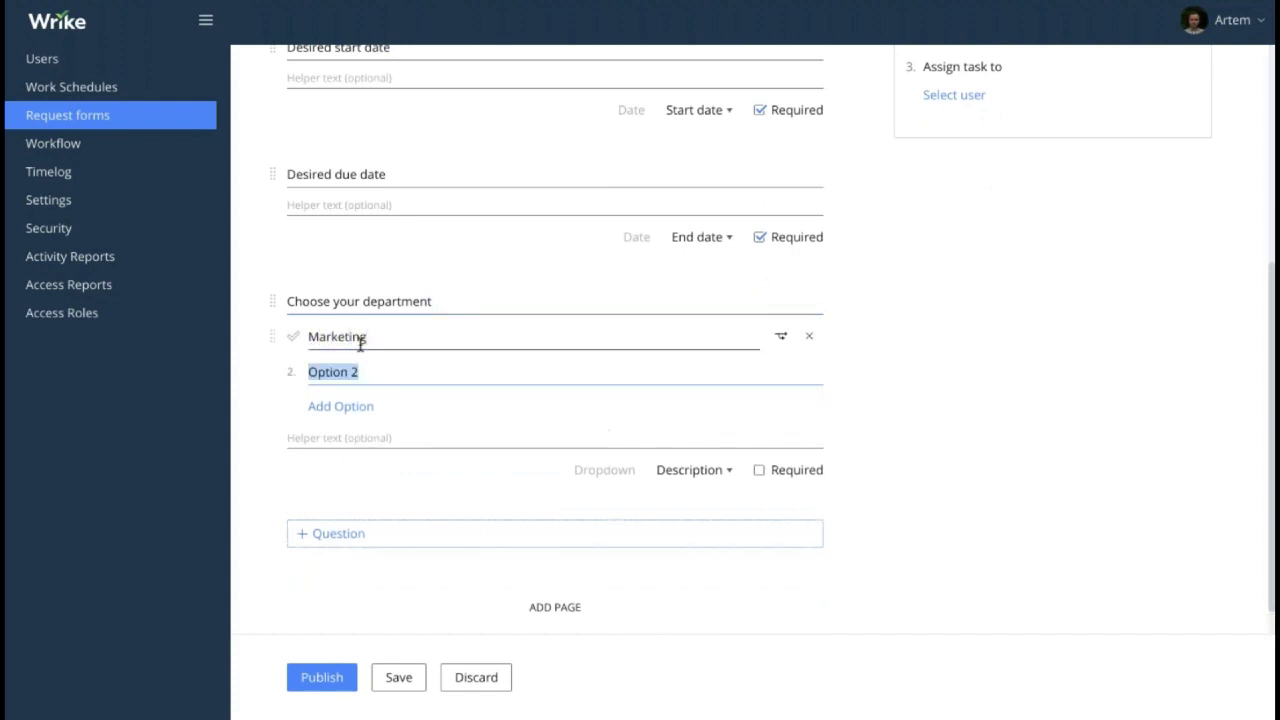
pyautogui.write('Analytics')
pyautogui.press('Return')
pyautogui.write('Sales')
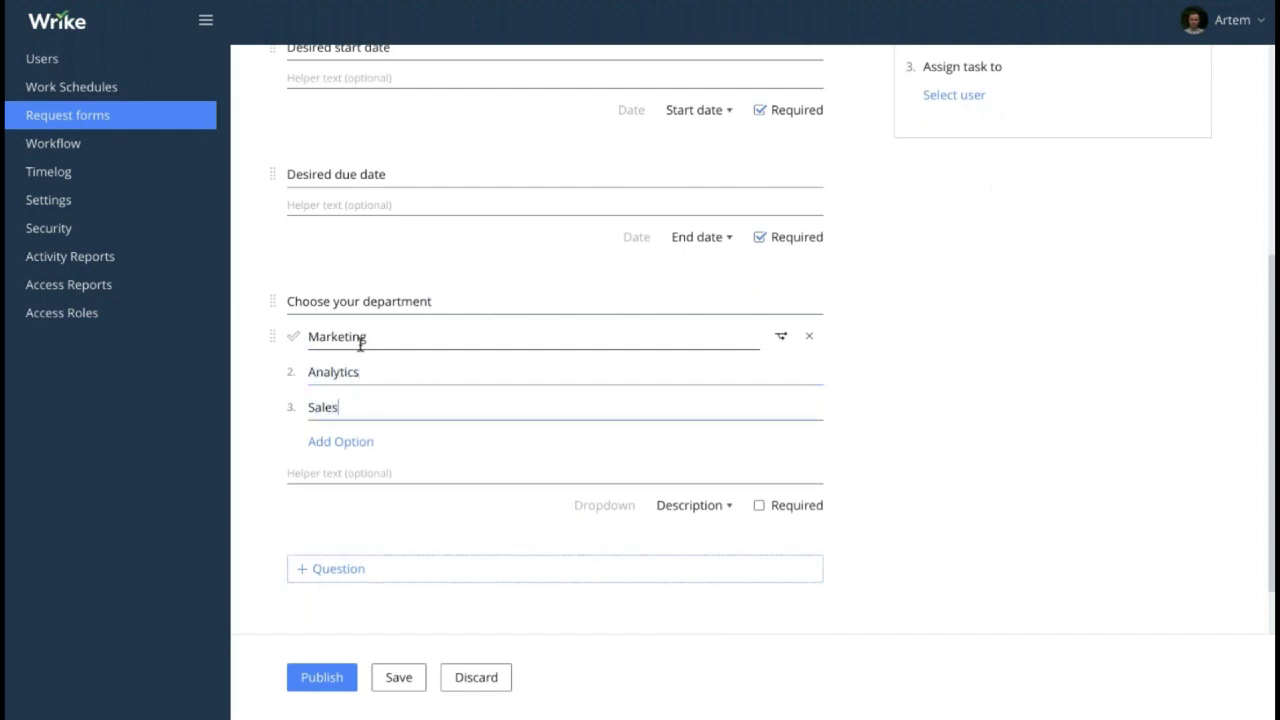
pyautogui.press('Return')
pyautogui.write('IT Ops')
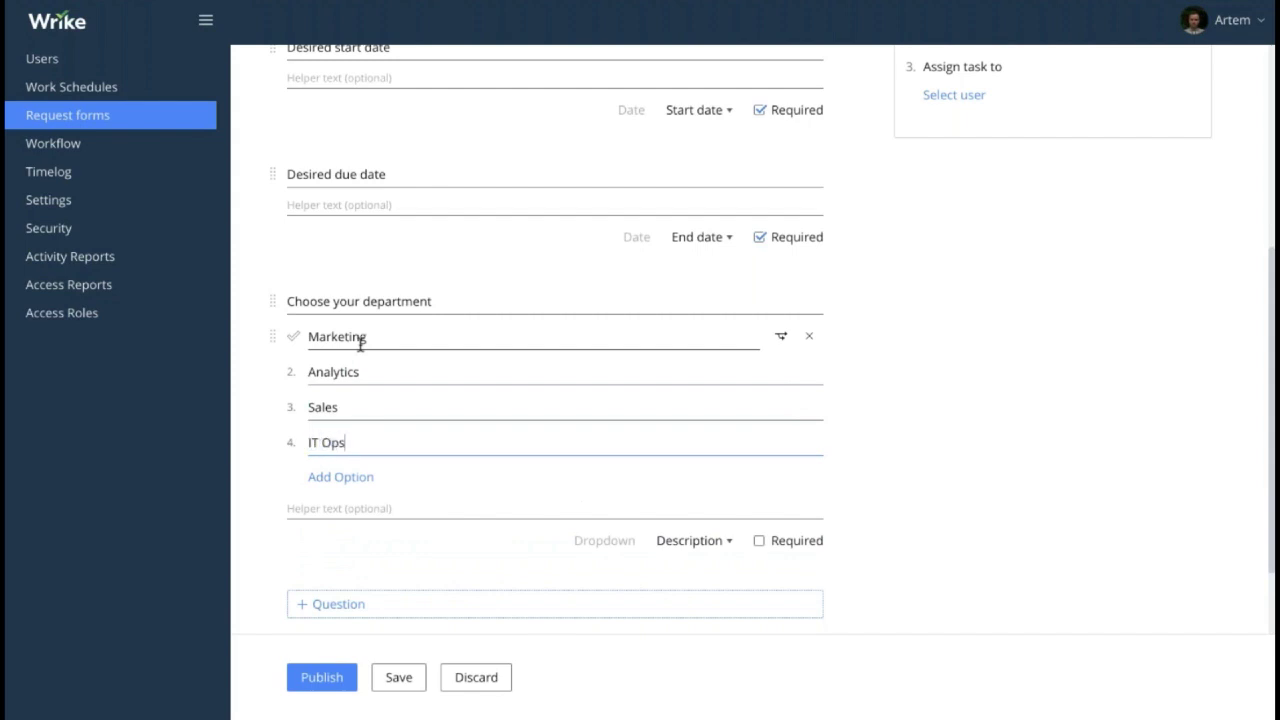
pyautogui.press('Return')
pyautogui.write('HR')
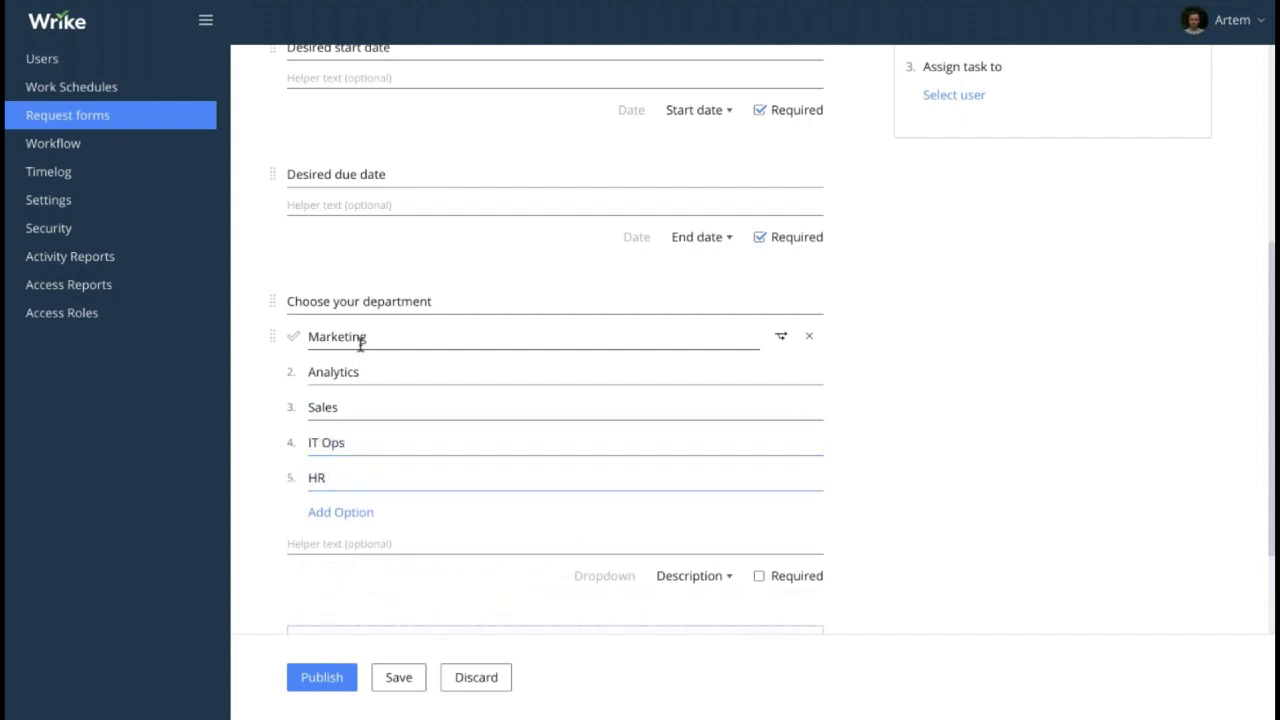
pyautogui.press('Return')
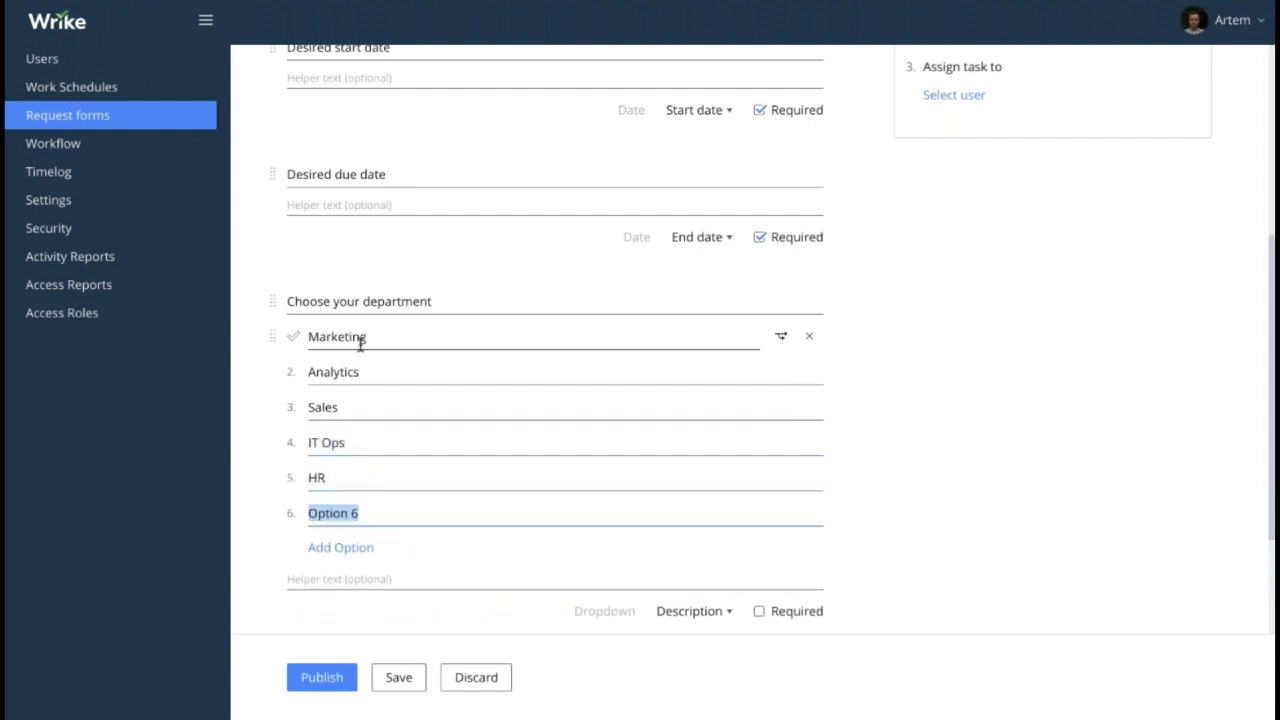
pyautogui.write('Operations')
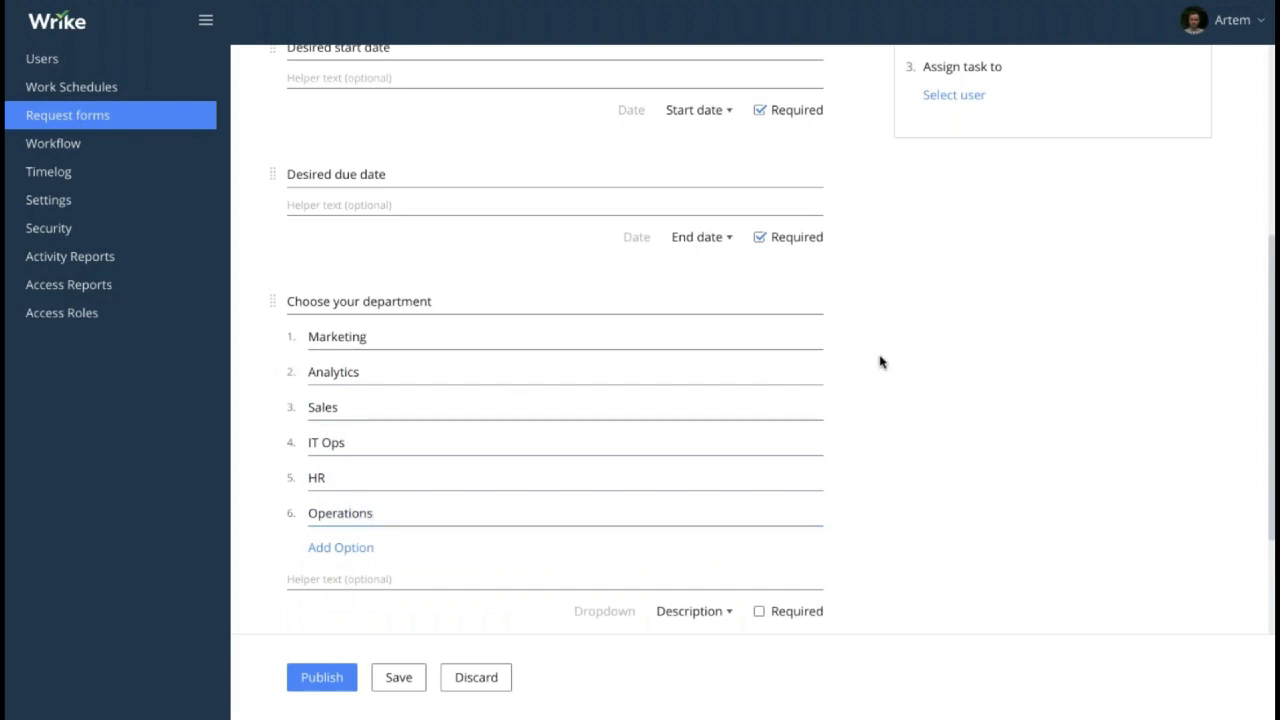
pyautogui.click(798, 615)
pyautogui.click(781, 339)
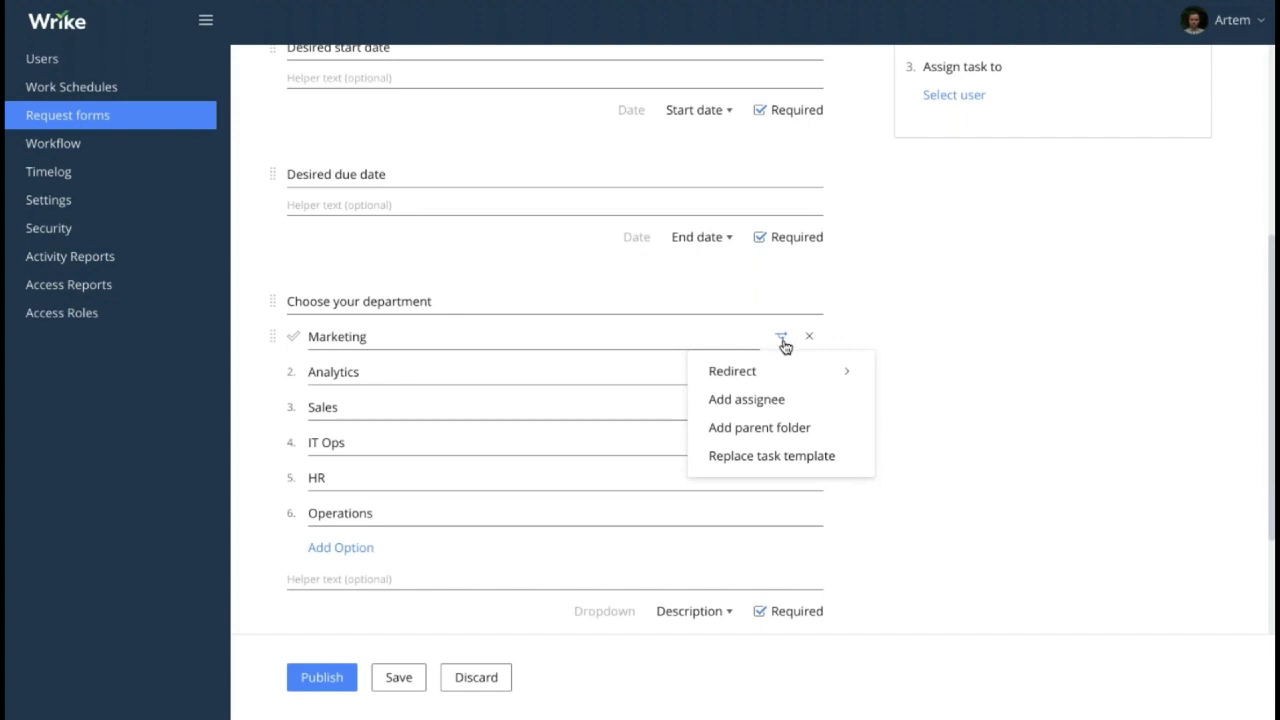
# Make the Marketing, Analytics and Sales options each add their own assignee
pyautogui.click(775, 401)
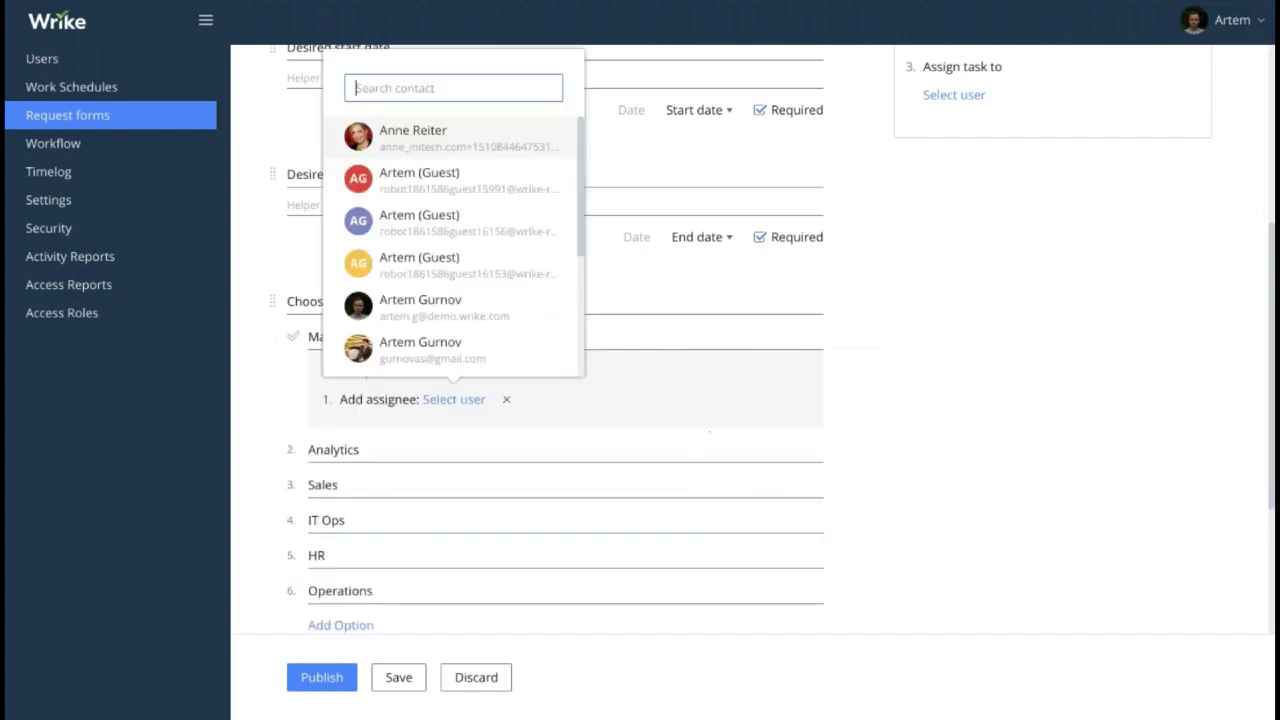
pyautogui.click(447, 143)
pyautogui.click(783, 453)
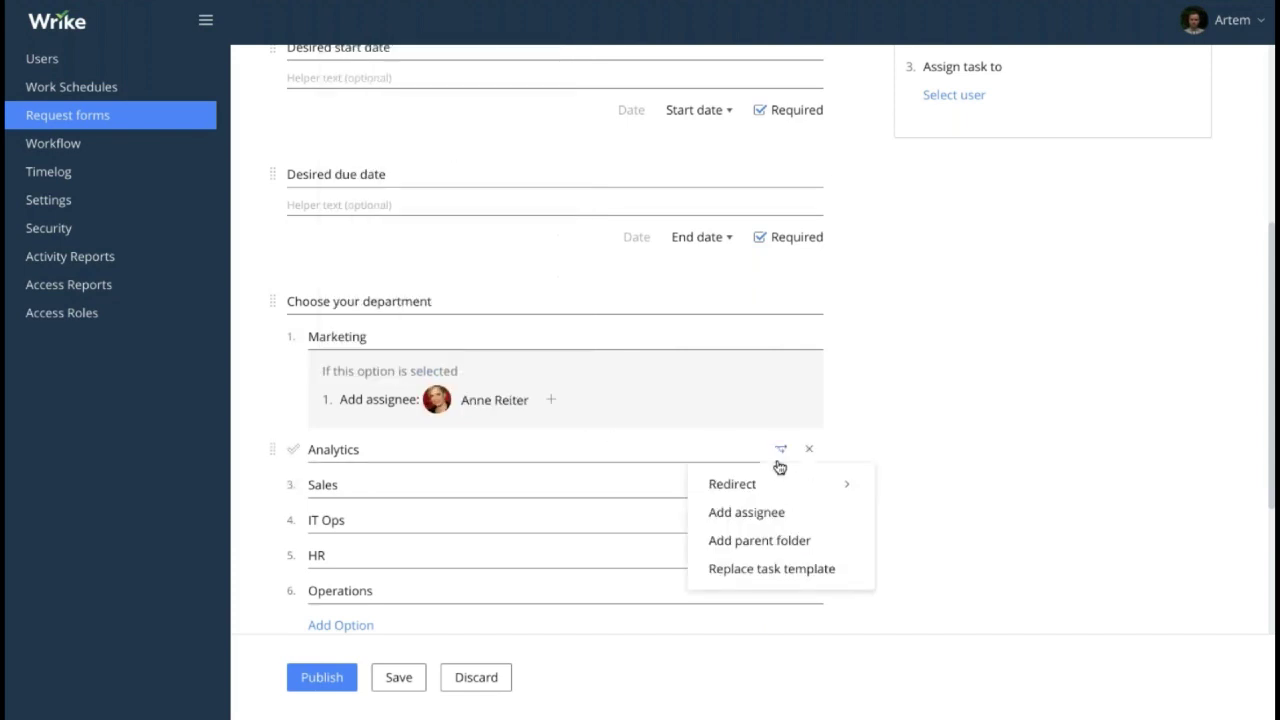
pyautogui.click(768, 512)
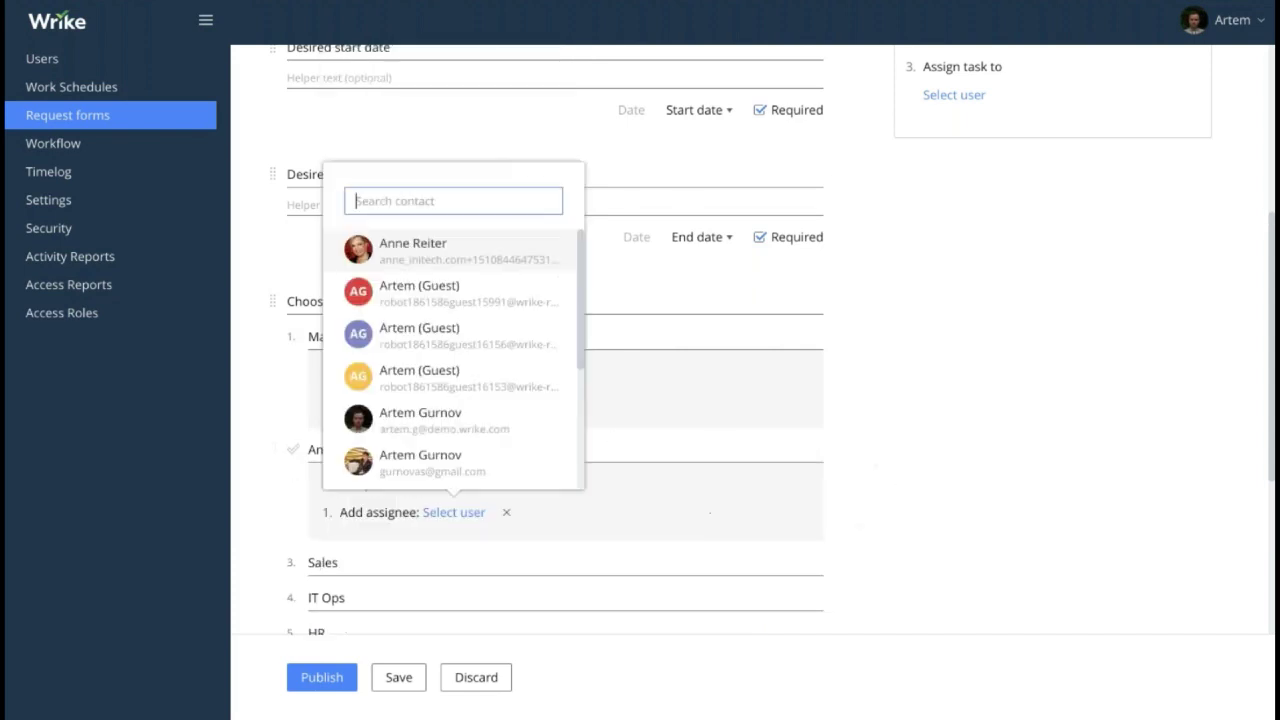
pyautogui.click(463, 425)
pyautogui.scroll(-3, 633, 478)
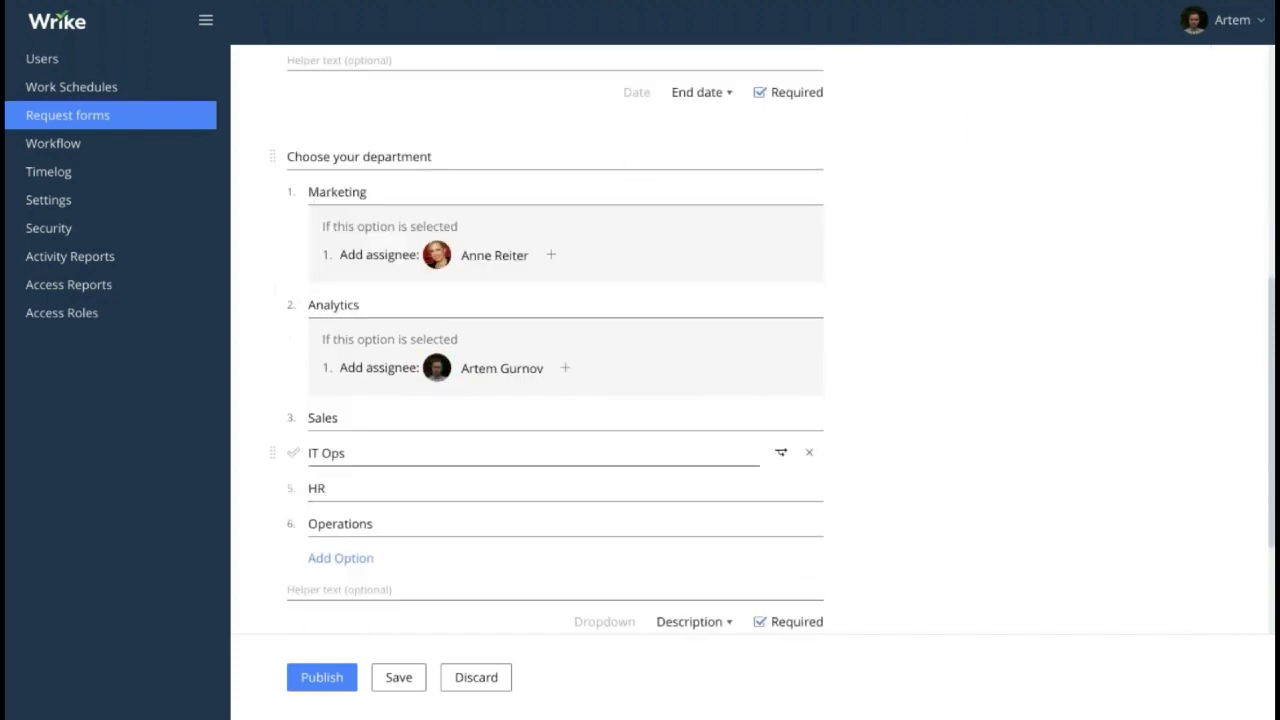
pyautogui.click(781, 417)
pyautogui.click(750, 496)
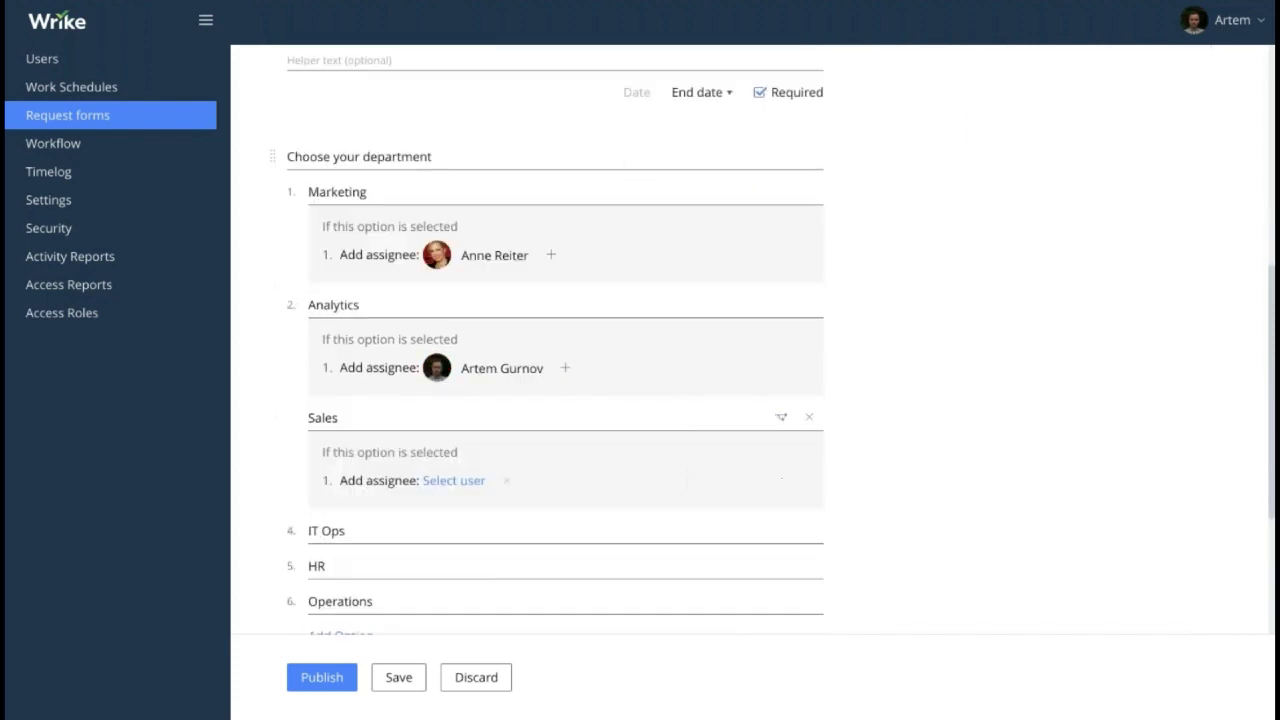
pyautogui.scroll(-3, 480, 400)
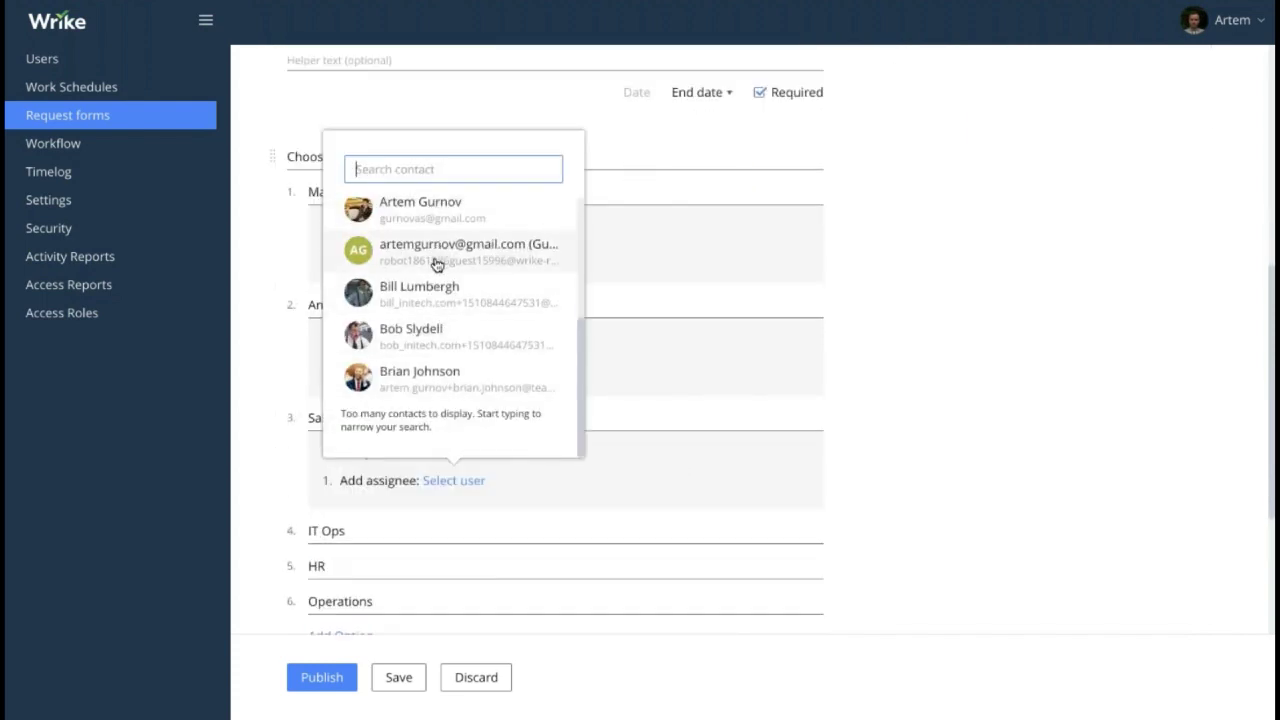
pyautogui.click(429, 290)
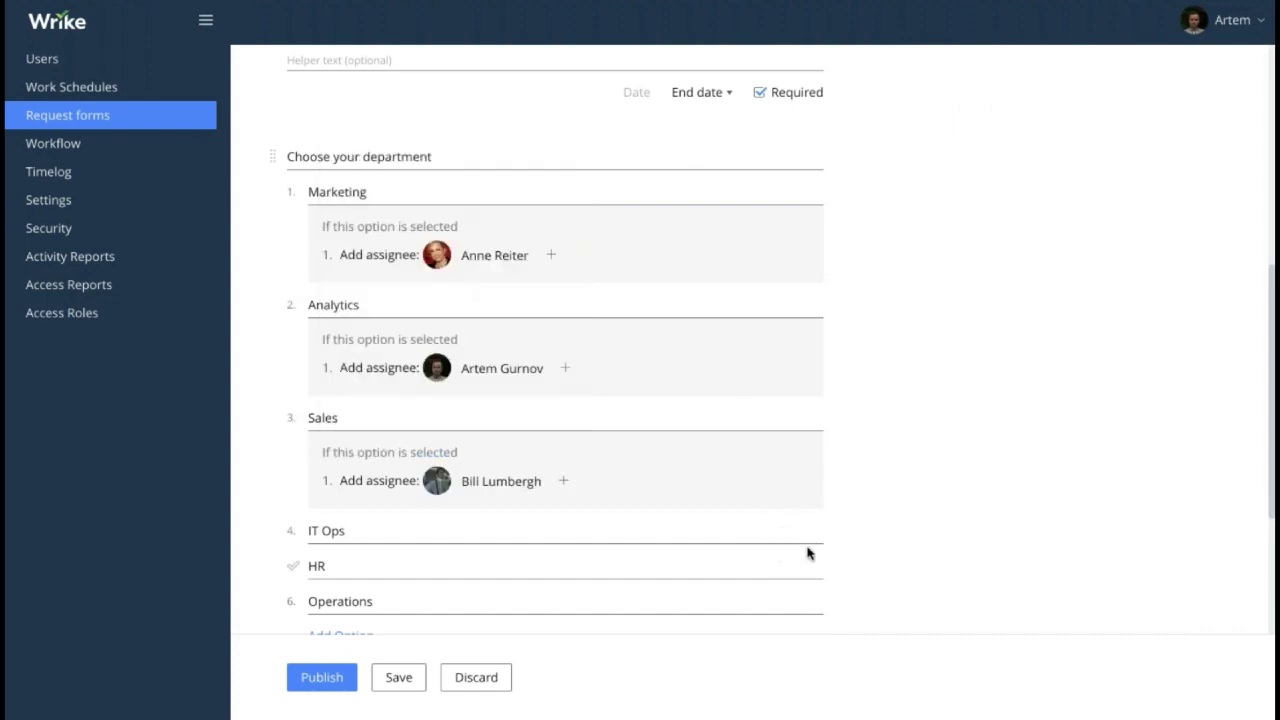
# Make the IT Ops, HR and Operations options add assignees, searching for the Operations contact
pyautogui.click(781, 530)
pyautogui.click(781, 595)
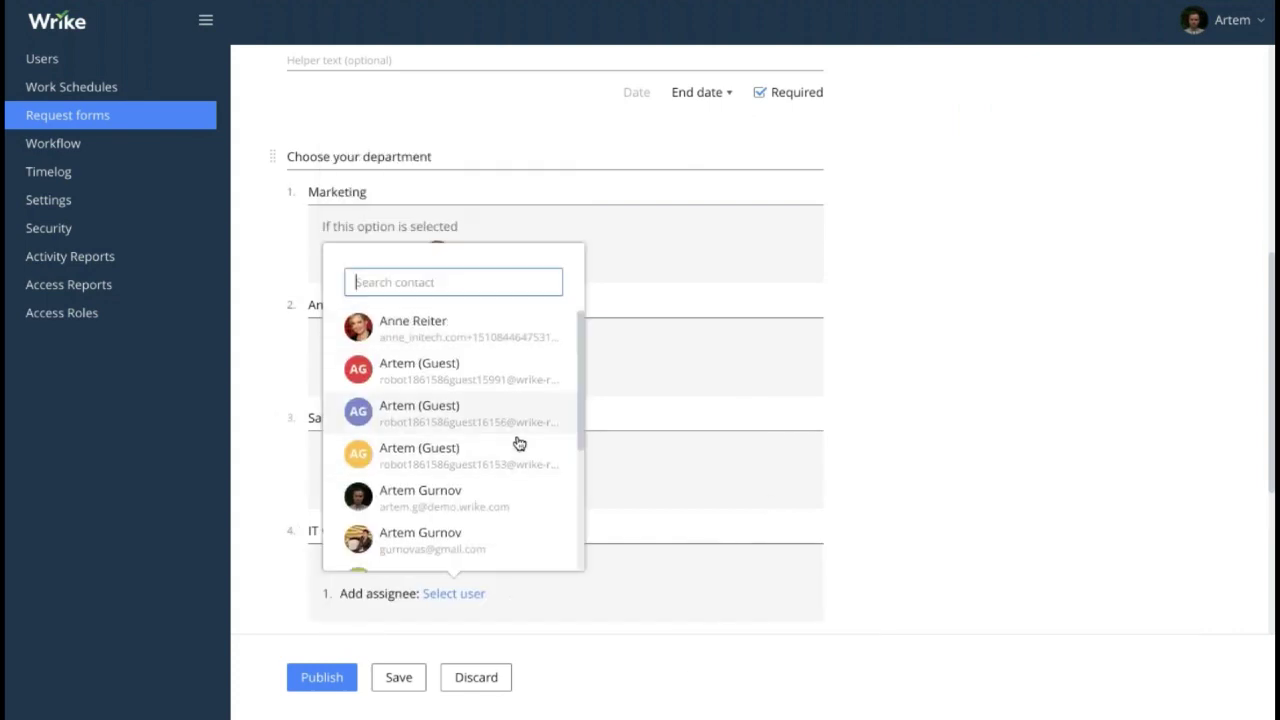
pyautogui.scroll(-3, 520, 443)
pyautogui.click(440, 446)
pyautogui.scroll(-3, 797, 487)
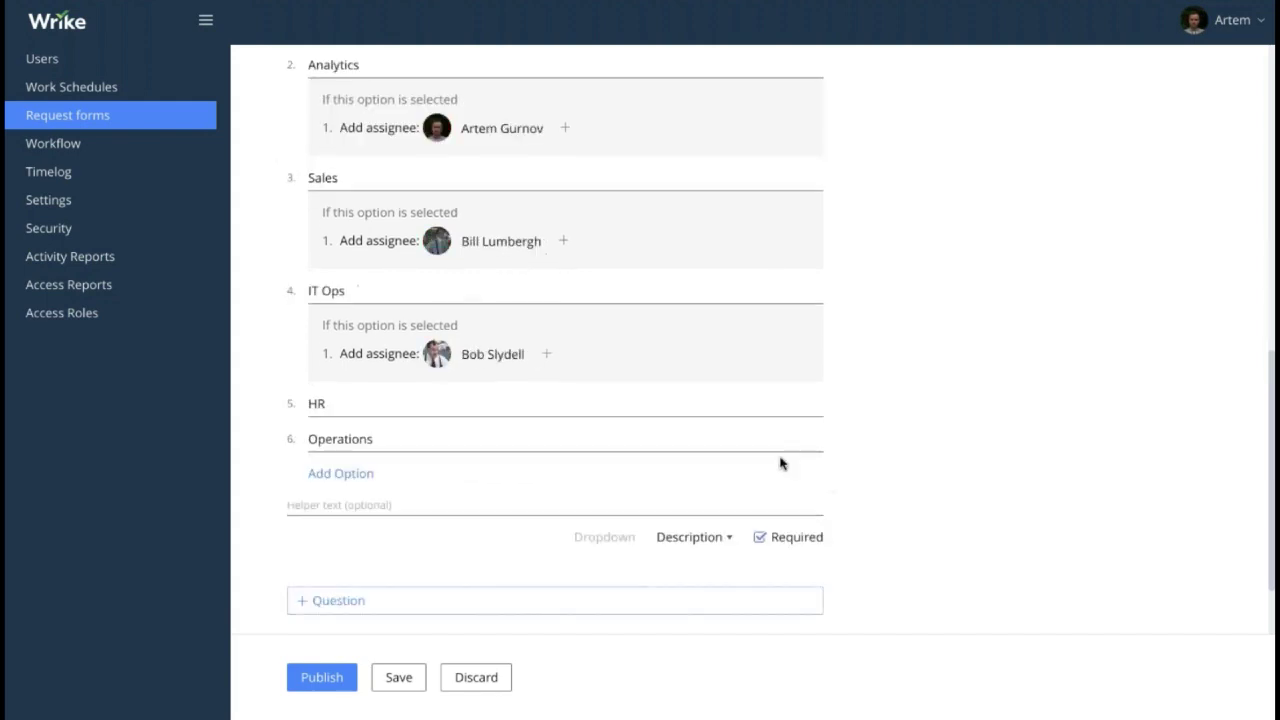
pyautogui.click(781, 403)
pyautogui.click(765, 476)
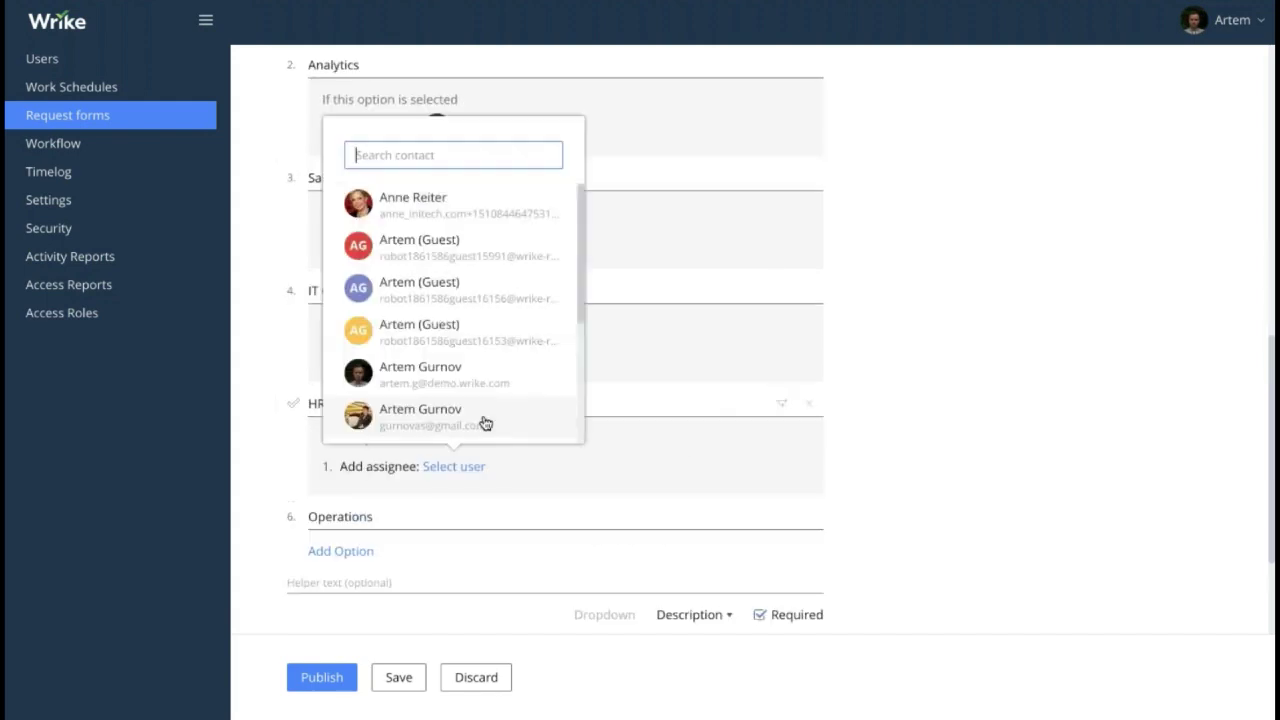
pyautogui.scroll(-3, 480, 415)
pyautogui.click(423, 369)
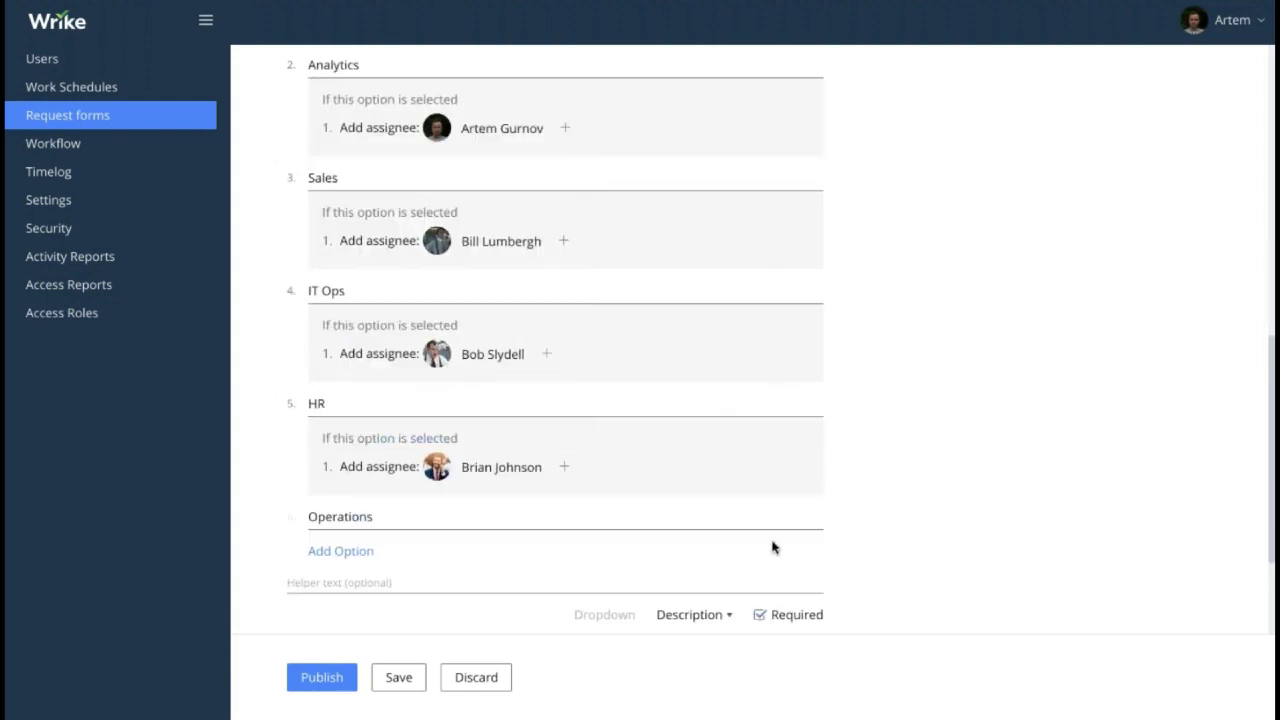
pyautogui.click(781, 516)
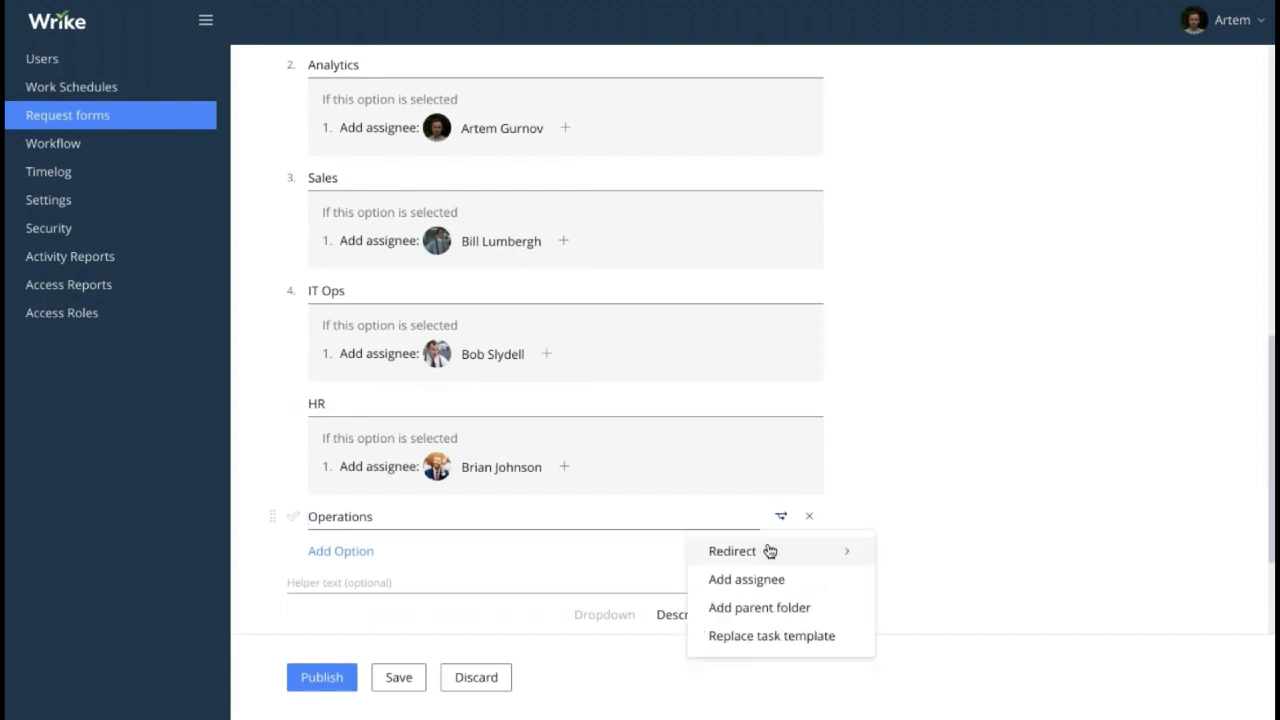
pyautogui.click(768, 579)
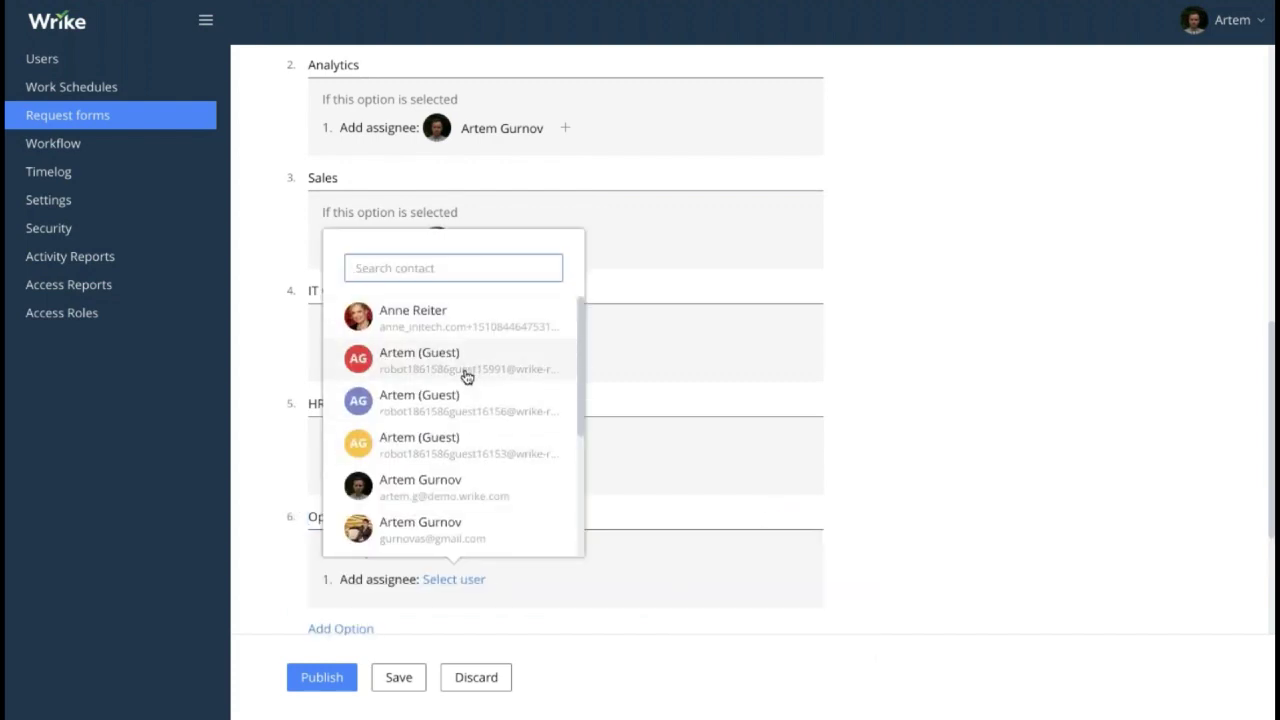
pyautogui.scroll(-5, 466, 375)
pyautogui.write('pete')
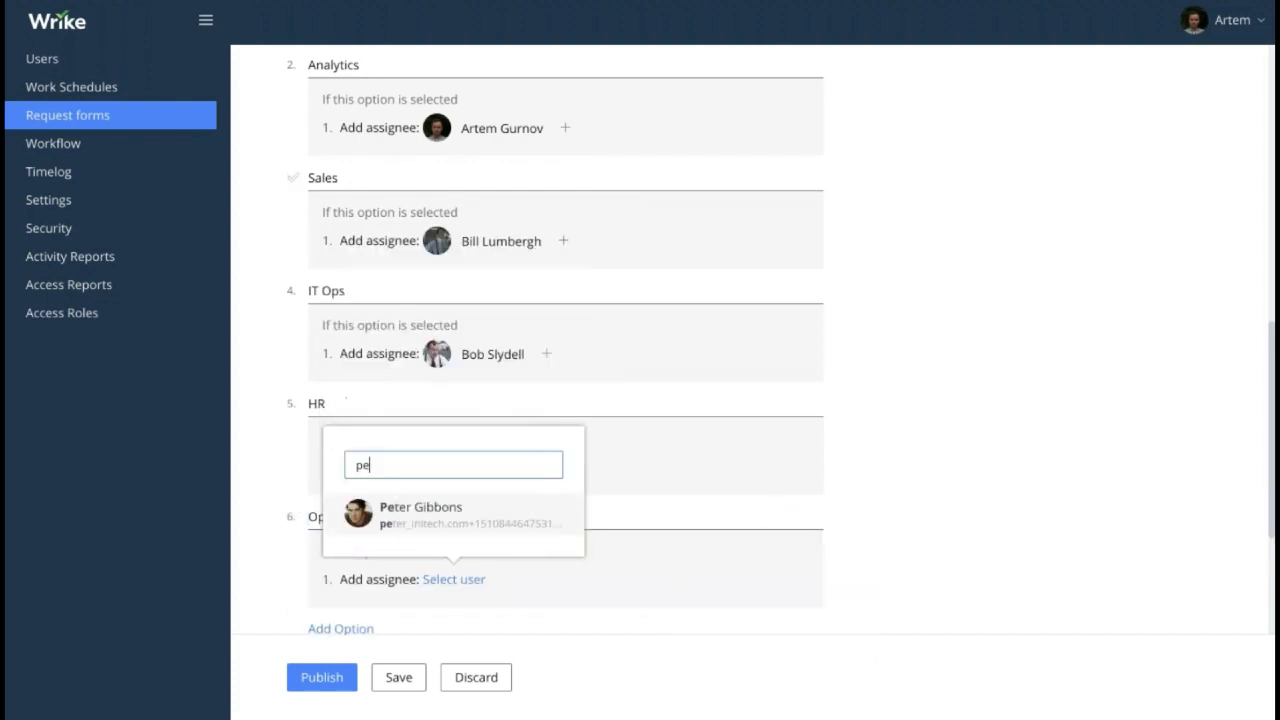
pyautogui.click(455, 513)
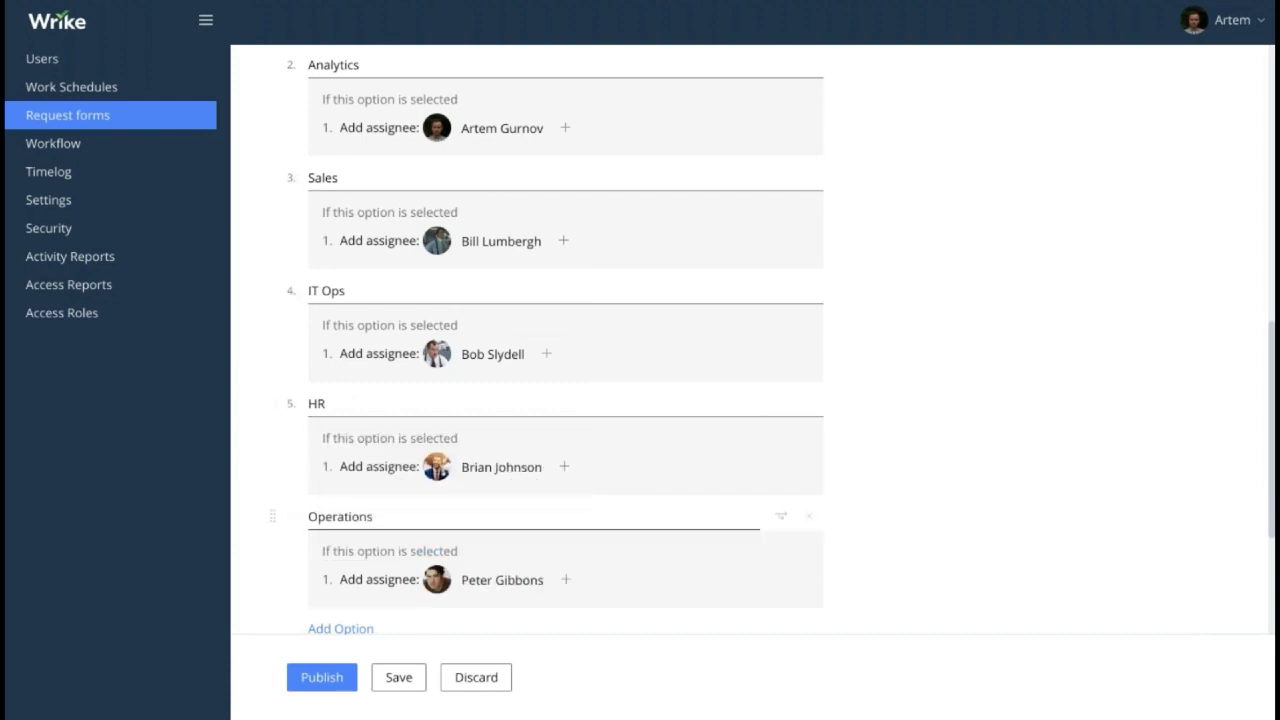
pyautogui.scroll(-2, 948, 488)
pyautogui.scroll(-2, 937, 482)
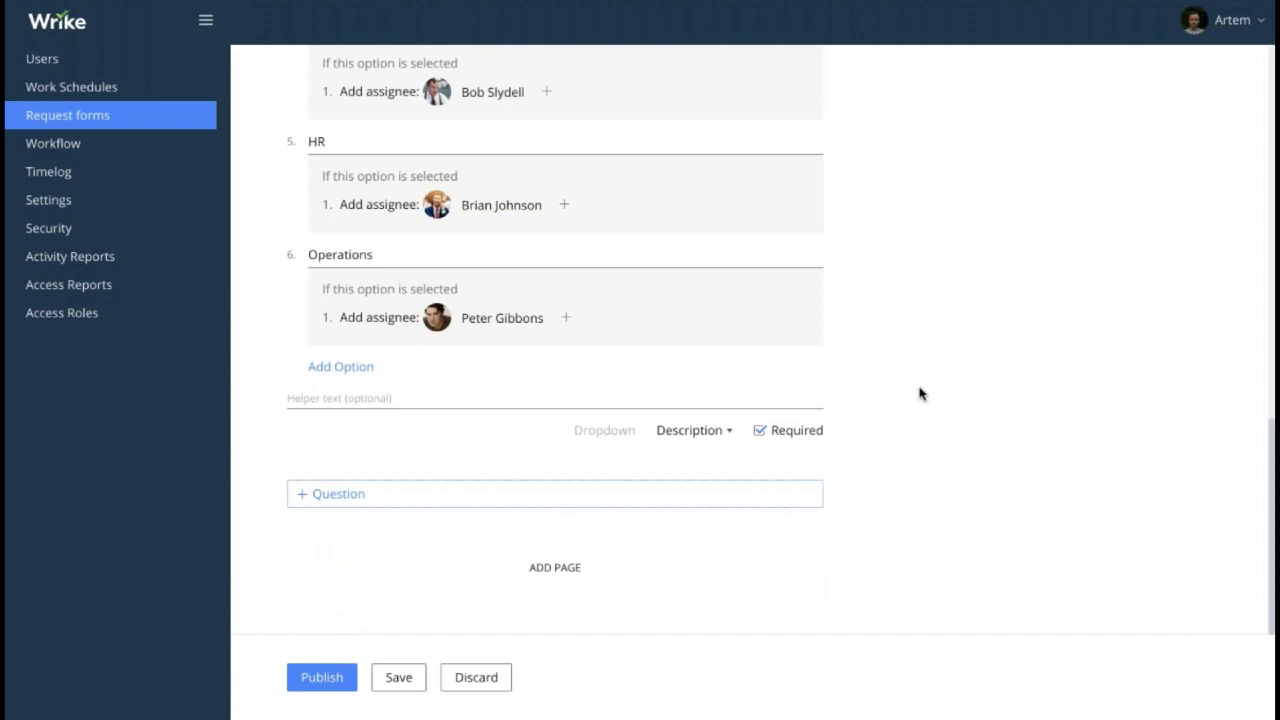
# Add a Dropdown question titled 'Your Office'
pyautogui.click(360, 494)
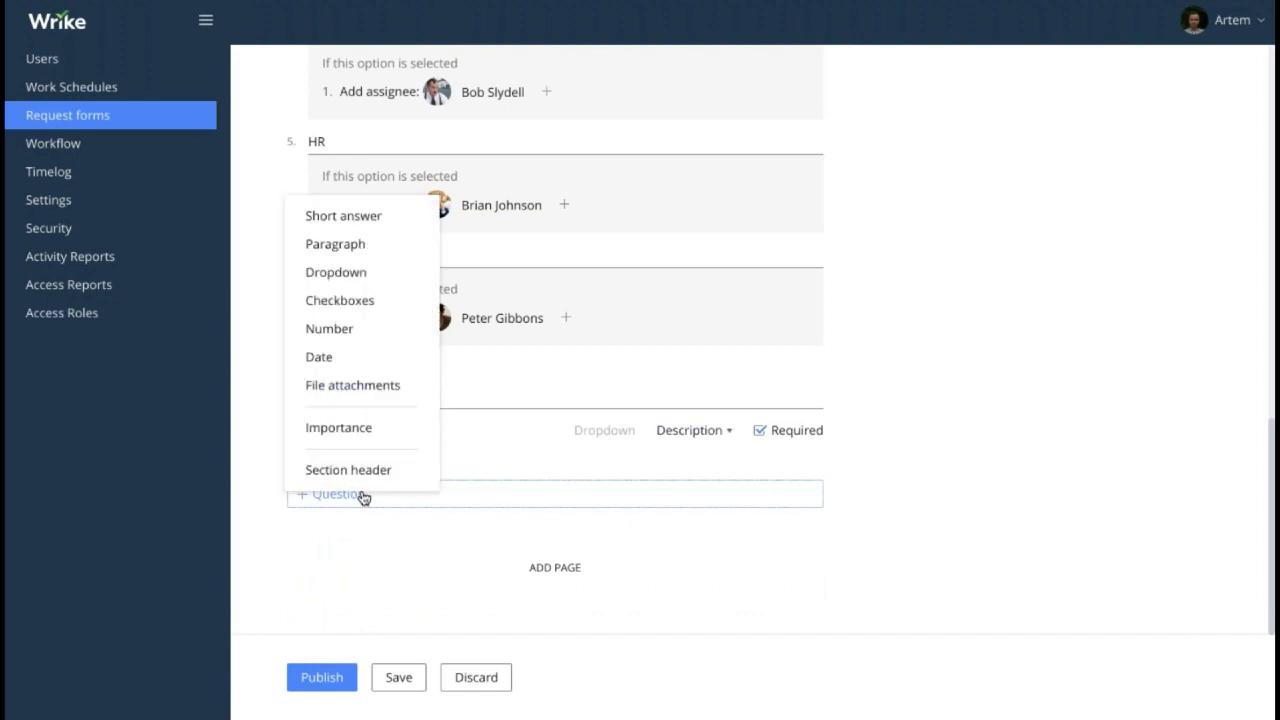
pyautogui.click(361, 284)
pyautogui.write('Your Office')
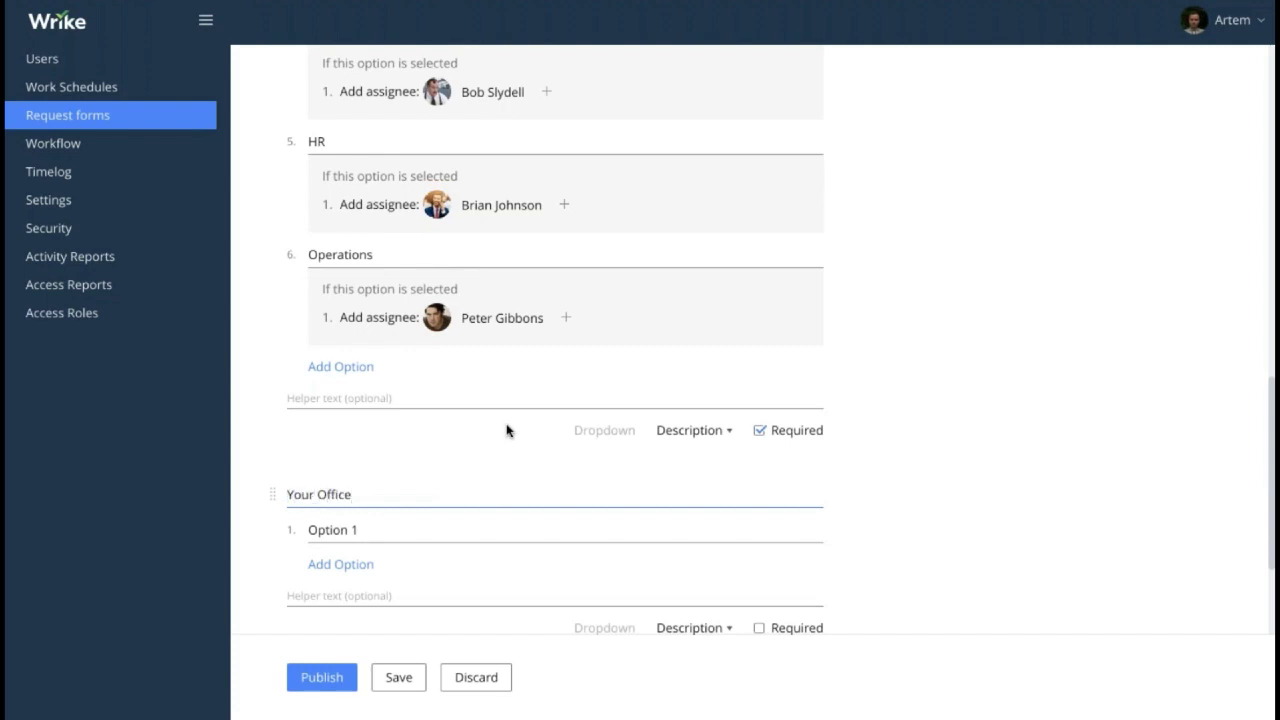
pyautogui.scroll(-1, 489, 517)
# Enter the office options Chicago, New York and Boulder
pyautogui.click(430, 460)
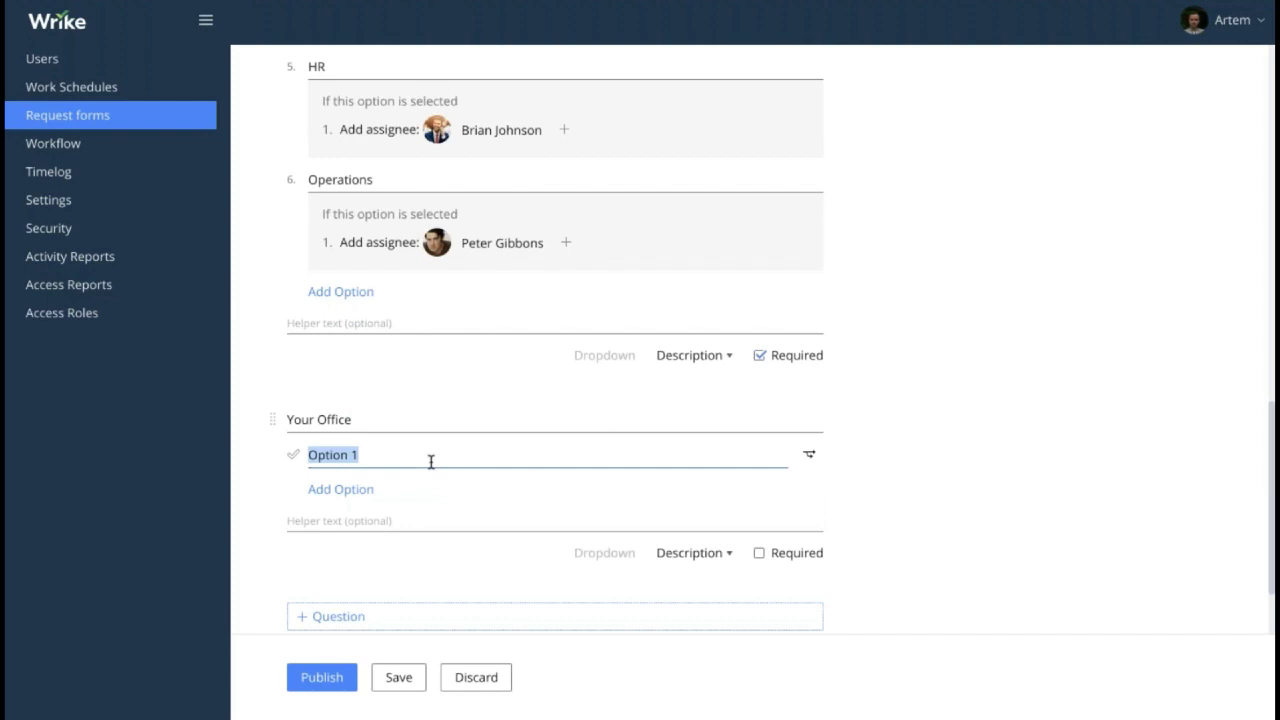
pyautogui.write('Chic')
pyautogui.press('BackSpace')
pyautogui.write('cac')
pyautogui.write('o')
pyautogui.press('Return')
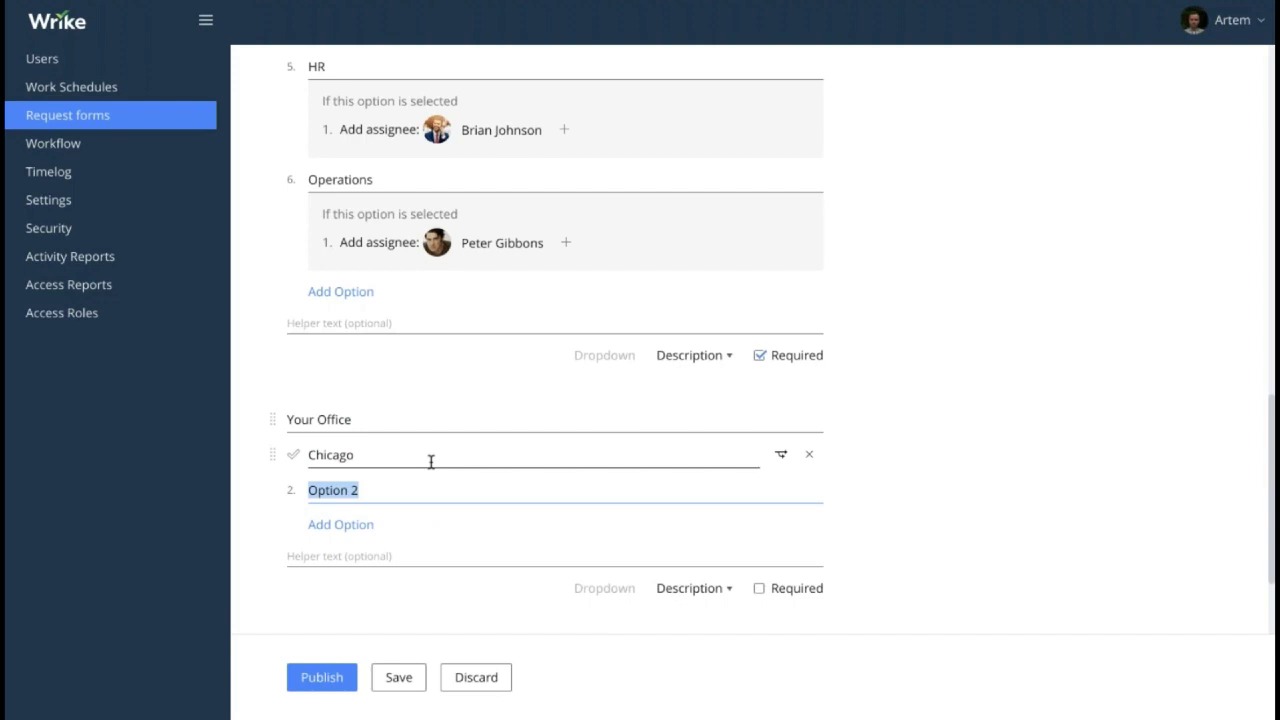
pyautogui.write('New ')
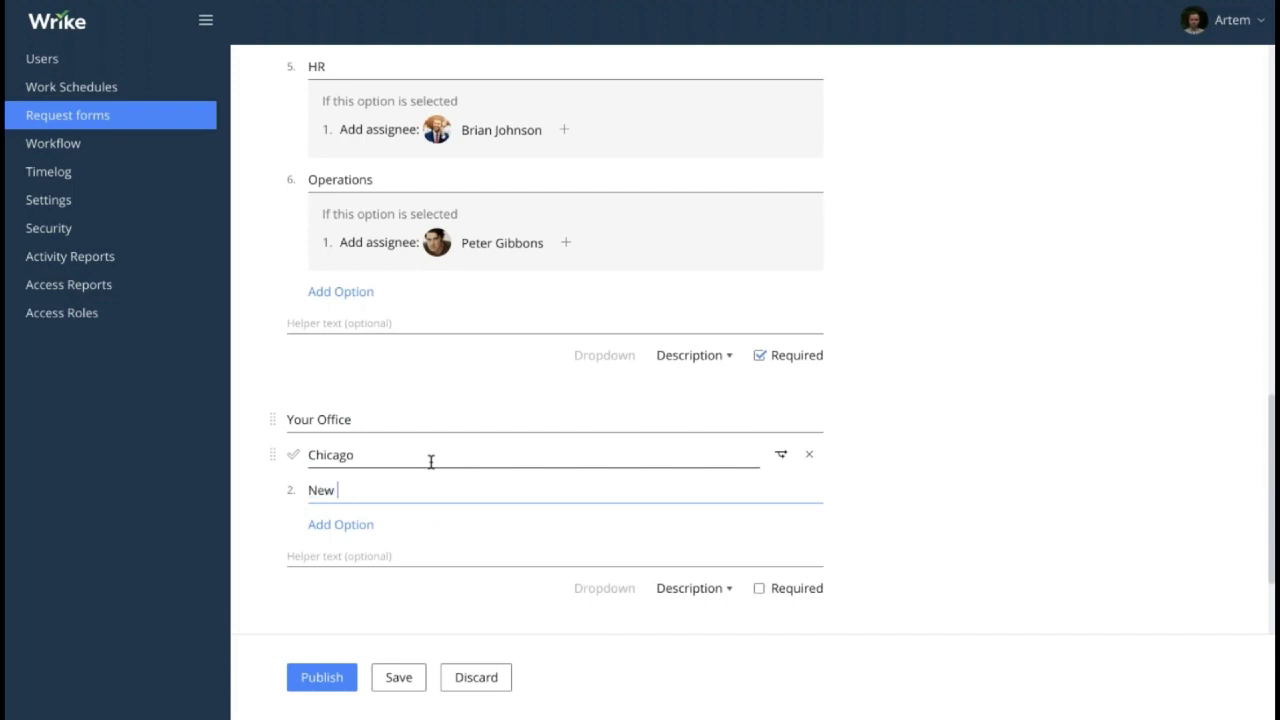
pyautogui.write('York')
pyautogui.press('Return')
pyautogui.write('Bould')
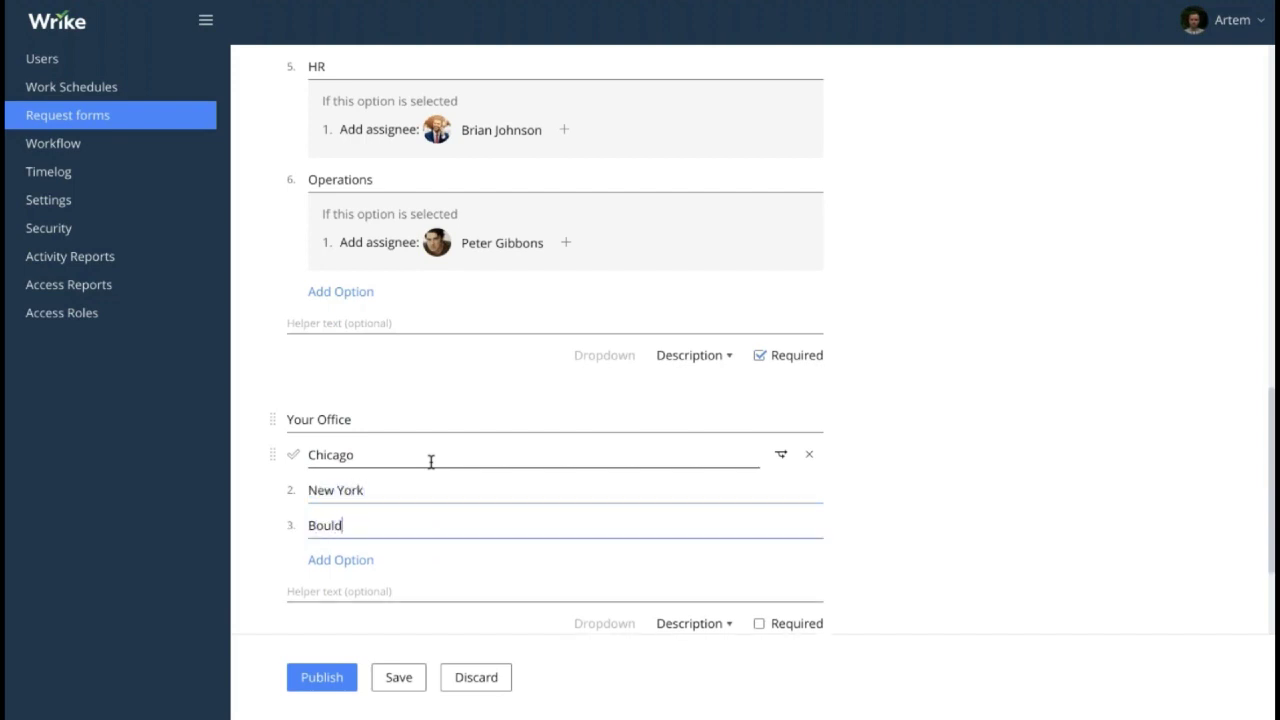
pyautogui.write('er')
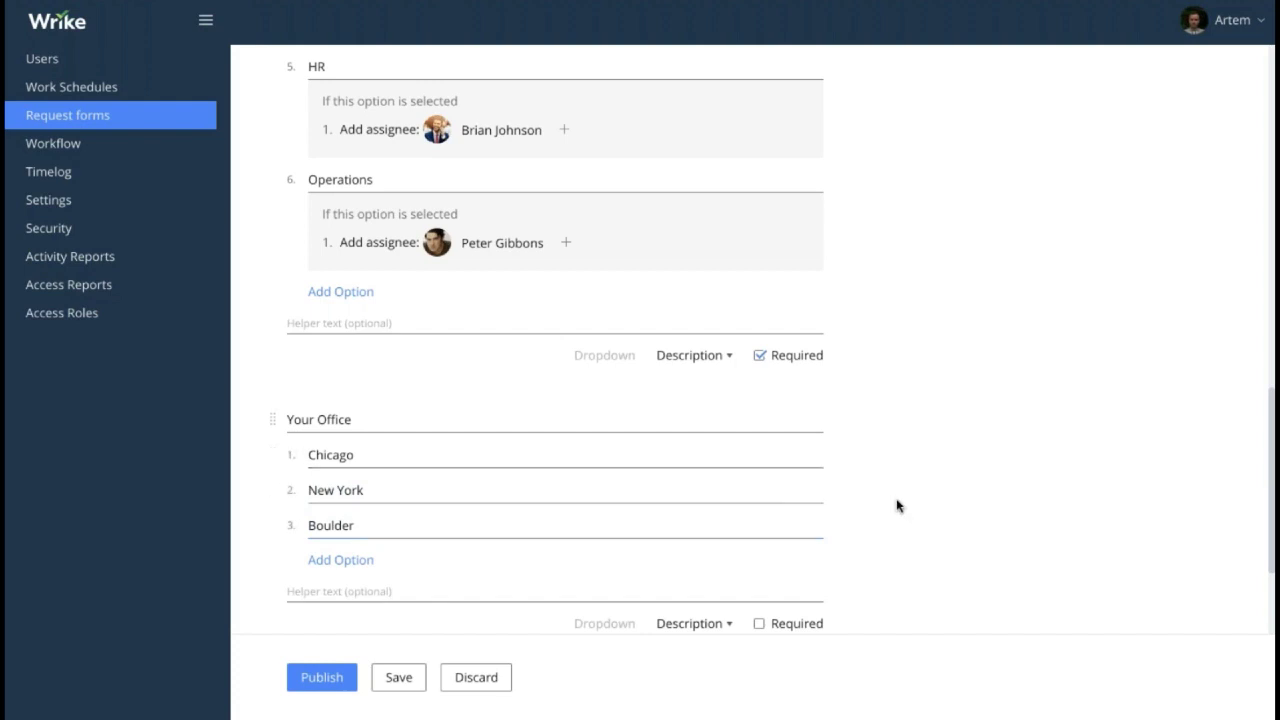
pyautogui.scroll(-1, 897, 506)
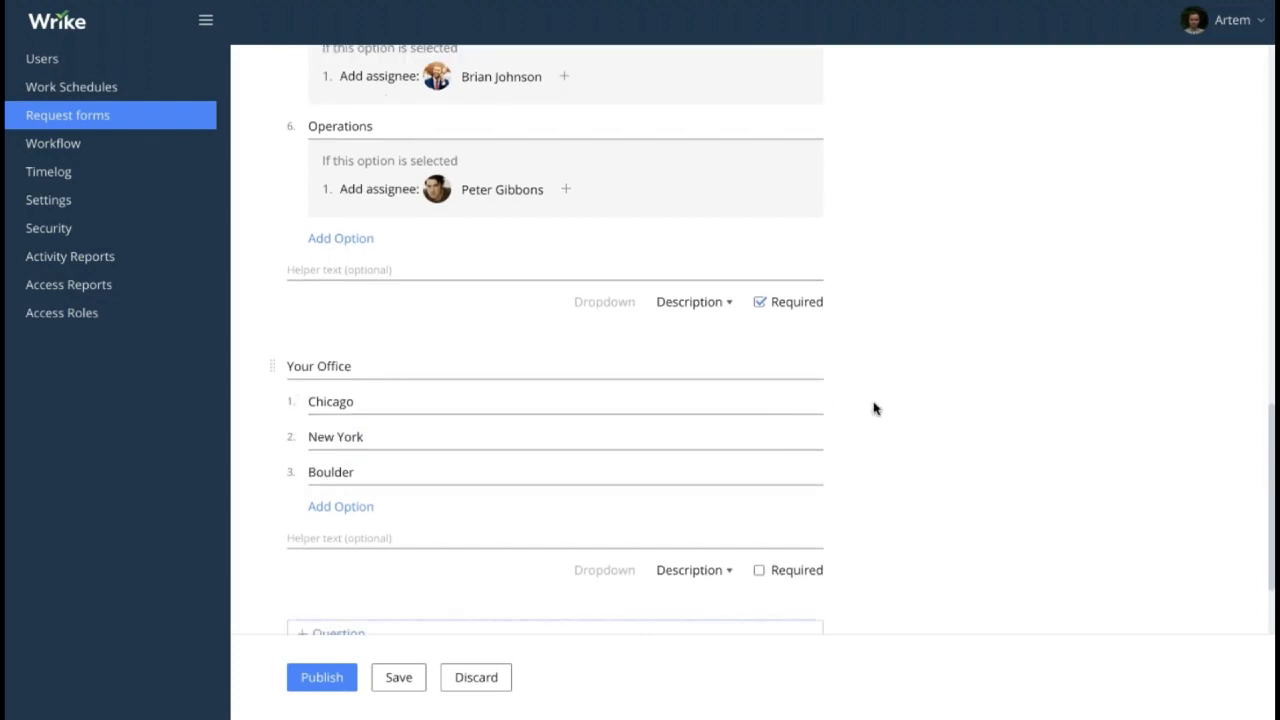
# Make the Chicago option add its PTO requests inbox as parent folder
pyautogui.click(781, 404)
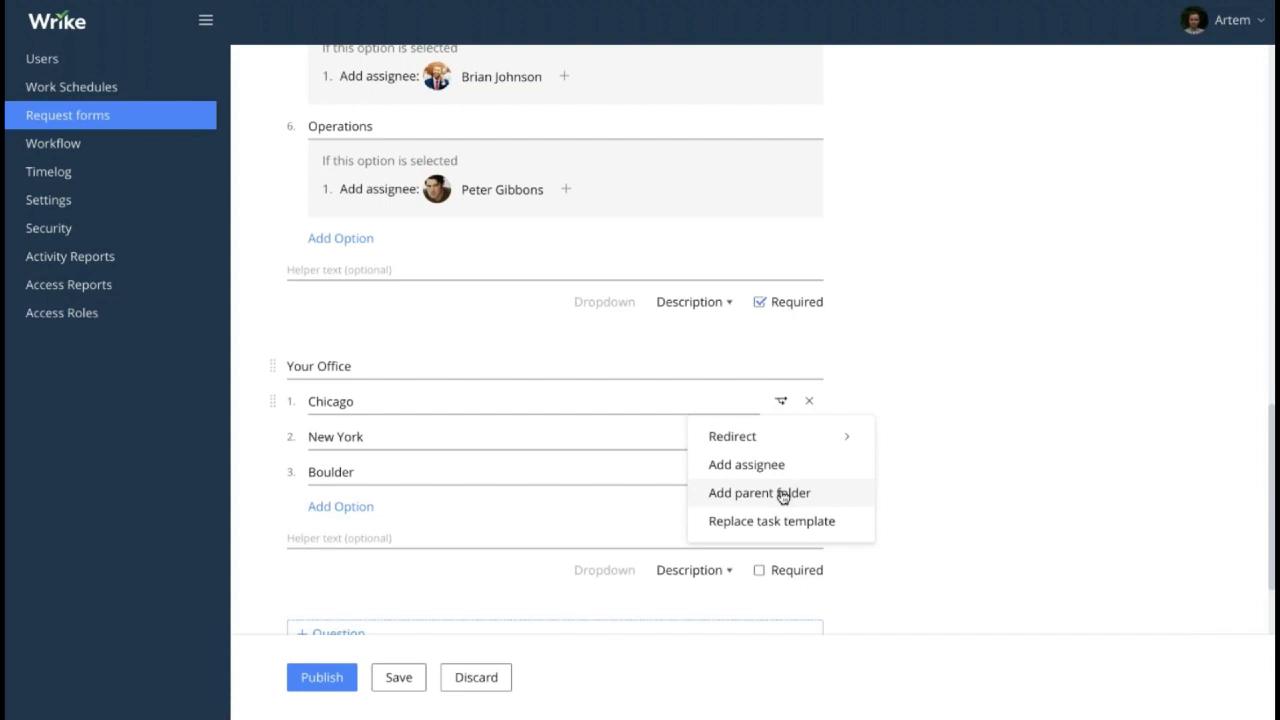
pyautogui.click(783, 494)
pyautogui.write('pto')
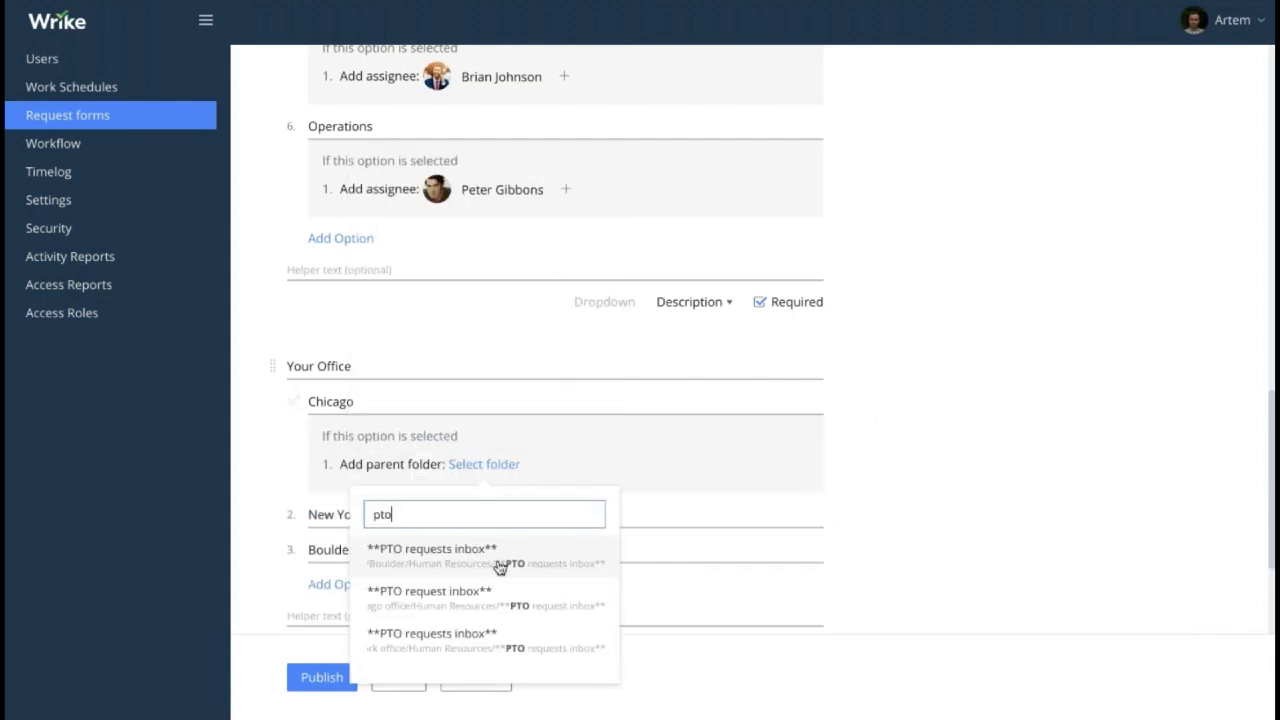
pyautogui.click(484, 604)
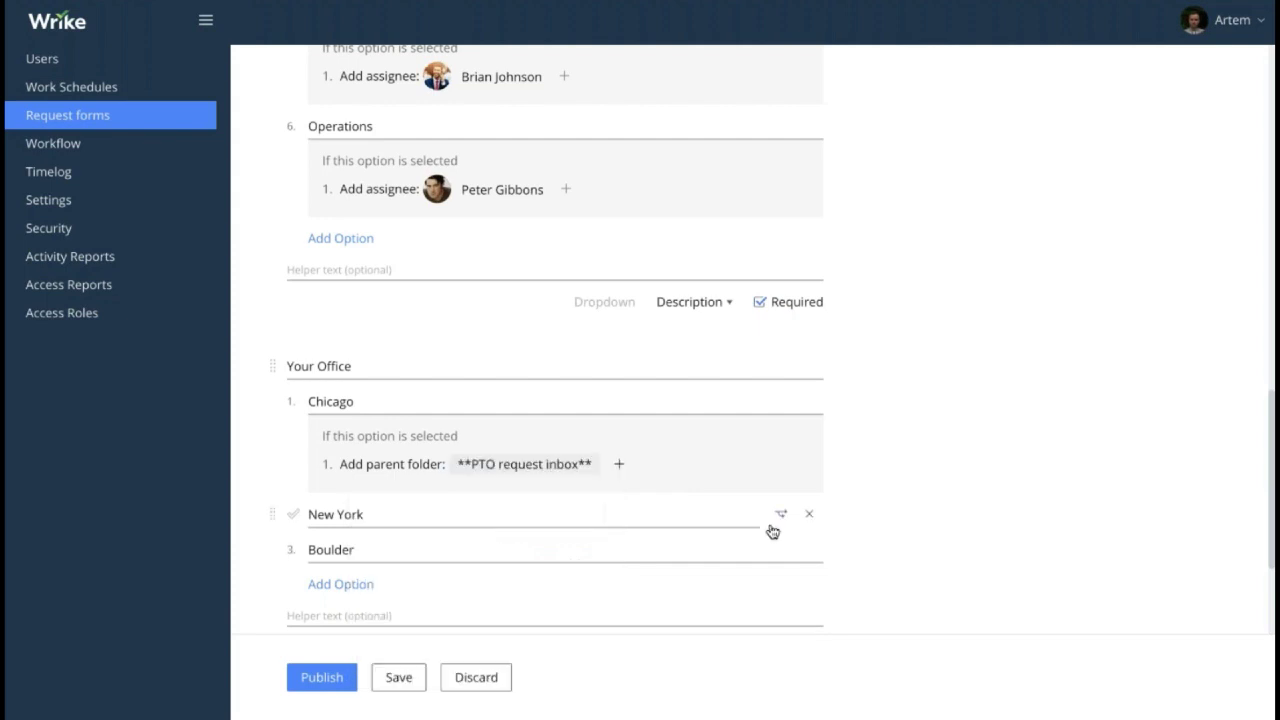
# Make the New York option add its PTO requests inbox as parent folder
pyautogui.click(779, 515)
pyautogui.click(786, 606)
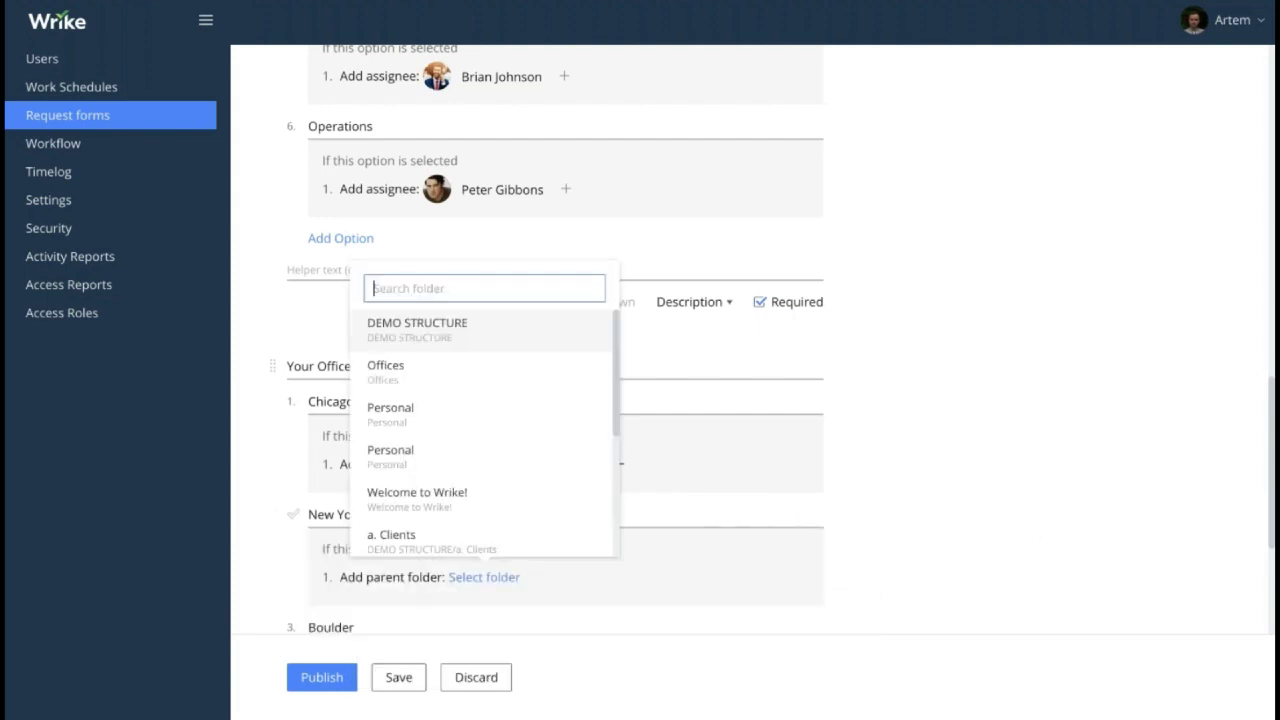
pyautogui.write('pto')
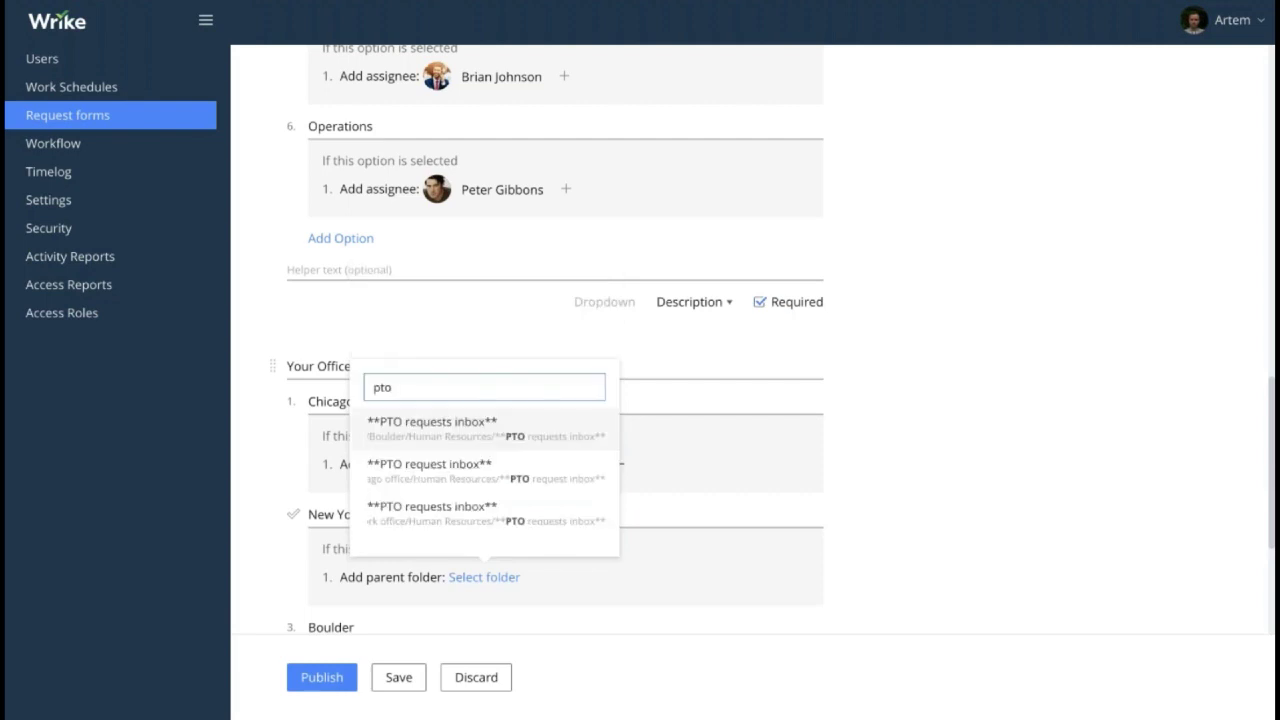
pyautogui.click(509, 518)
pyautogui.scroll(-1, 798, 602)
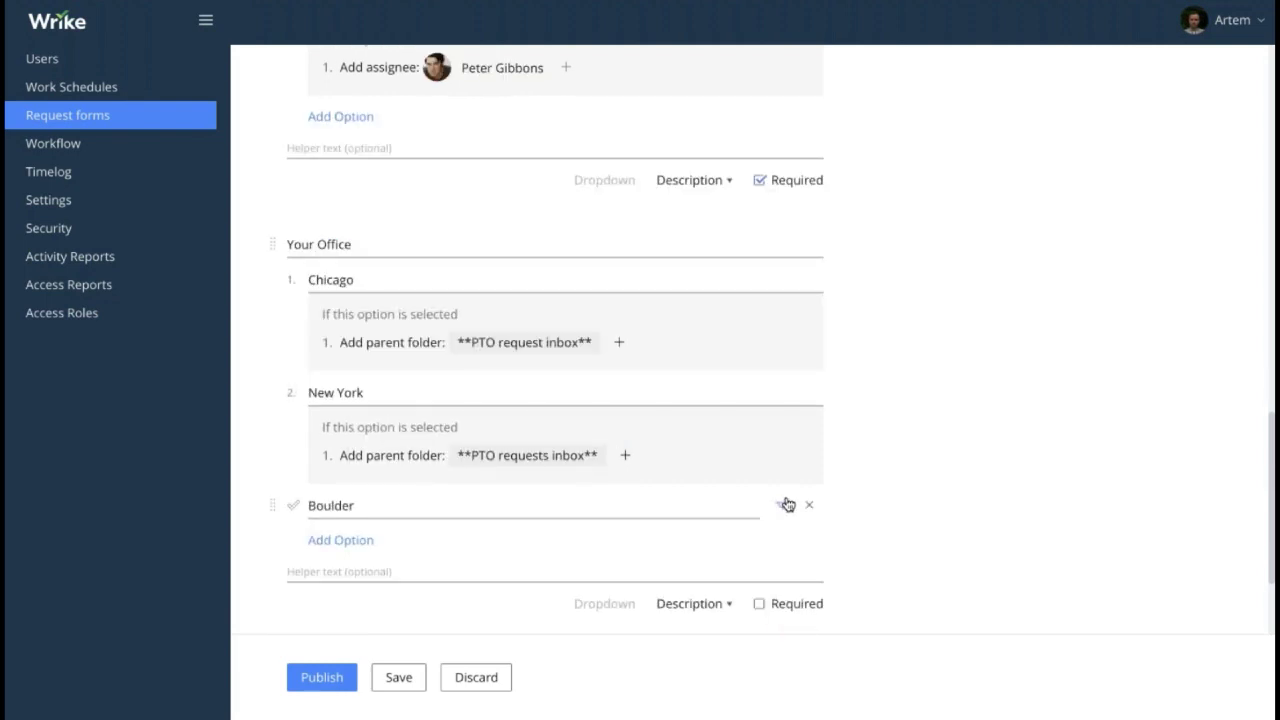
# Make the Boulder option add its PTO requests inbox as parent folder
pyautogui.click(782, 507)
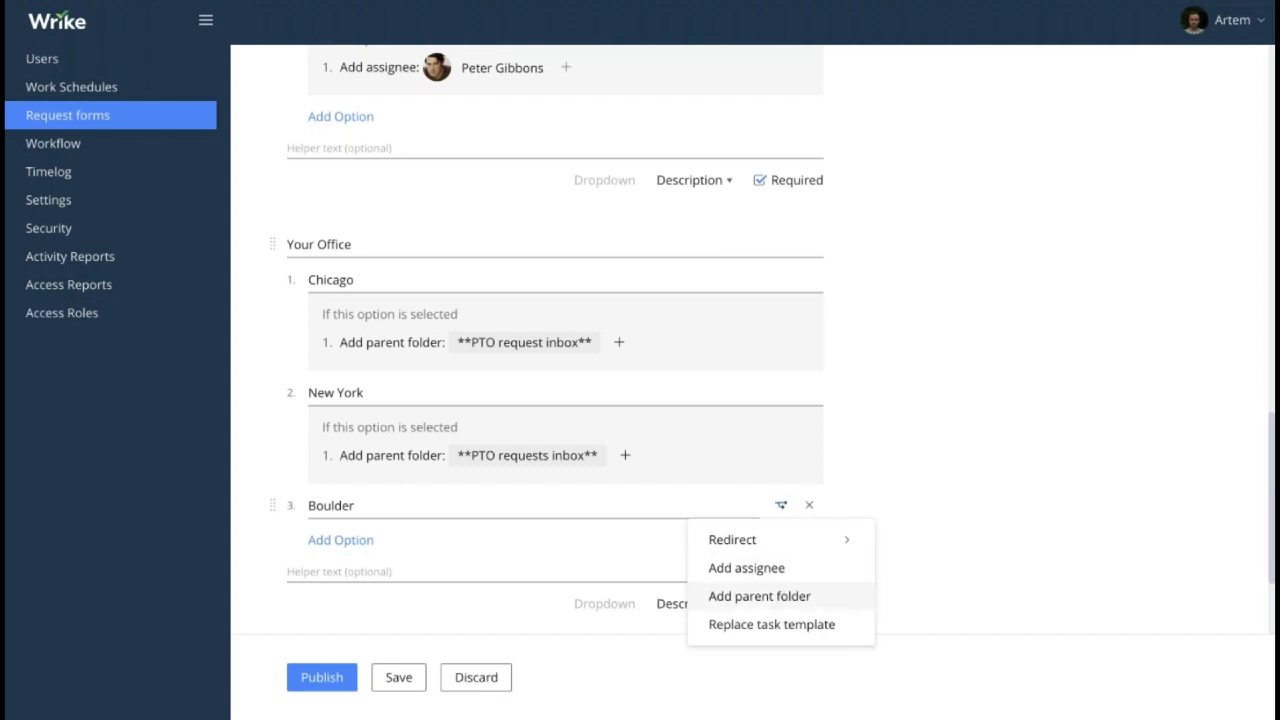
pyautogui.click(775, 596)
pyautogui.write('pto')
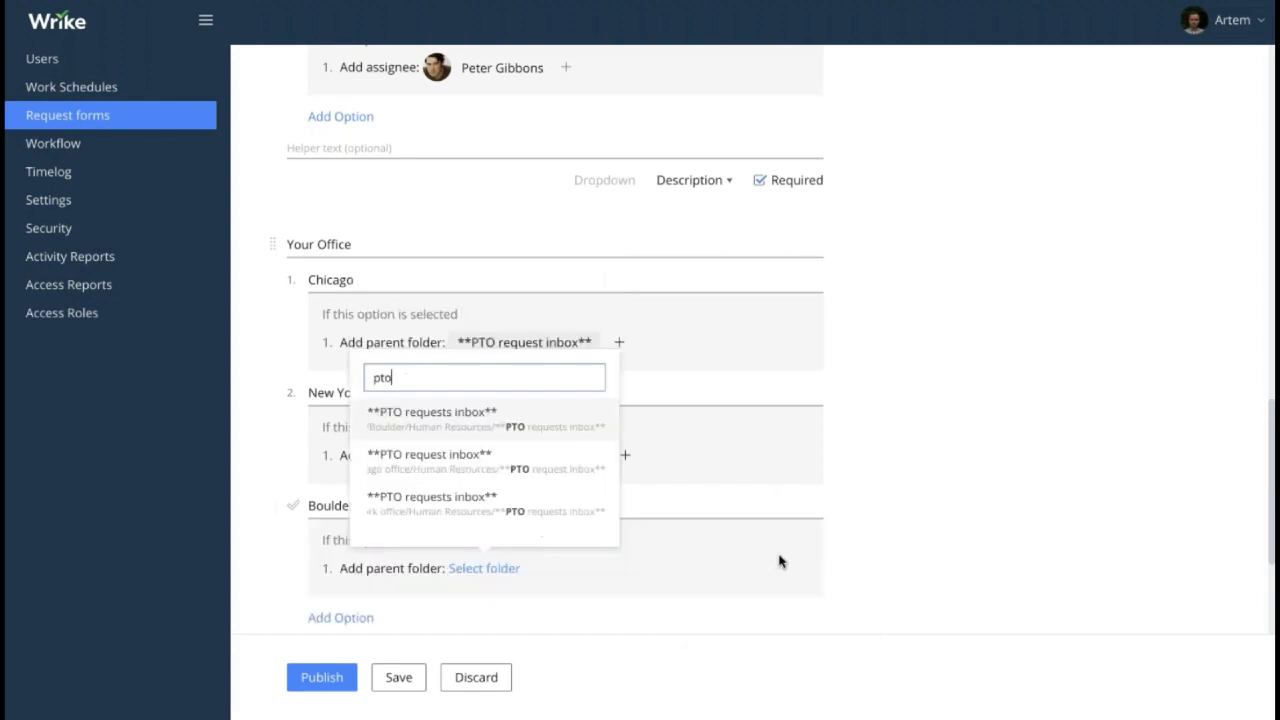
pyautogui.click(463, 428)
pyautogui.scroll(-1, 555, 340)
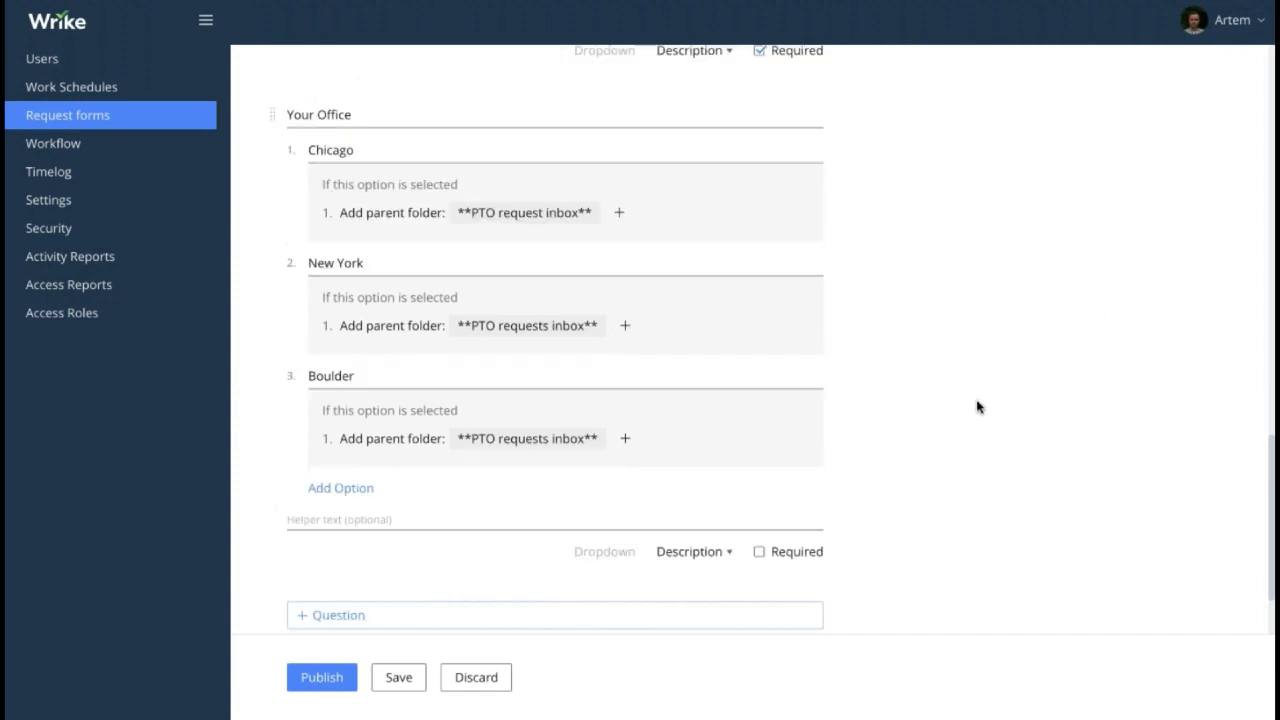
pyautogui.scroll(-1, 940, 484)
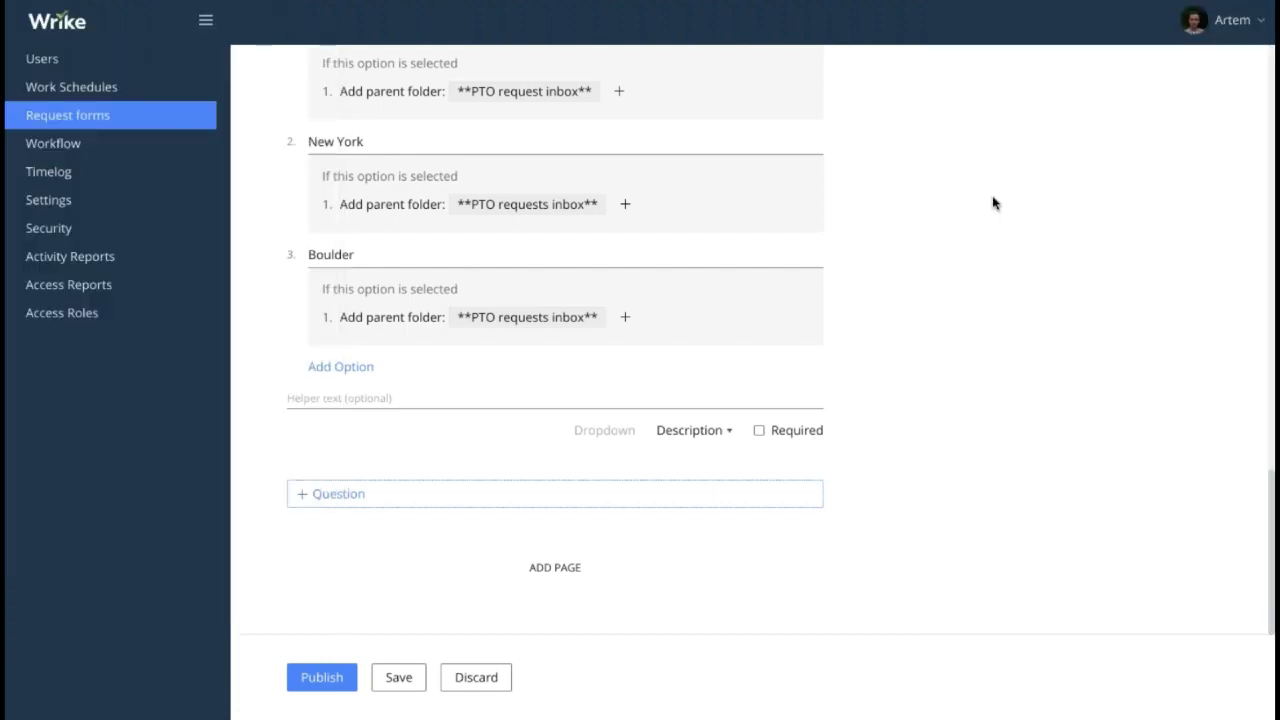
pyautogui.scroll(10, 963, 240)
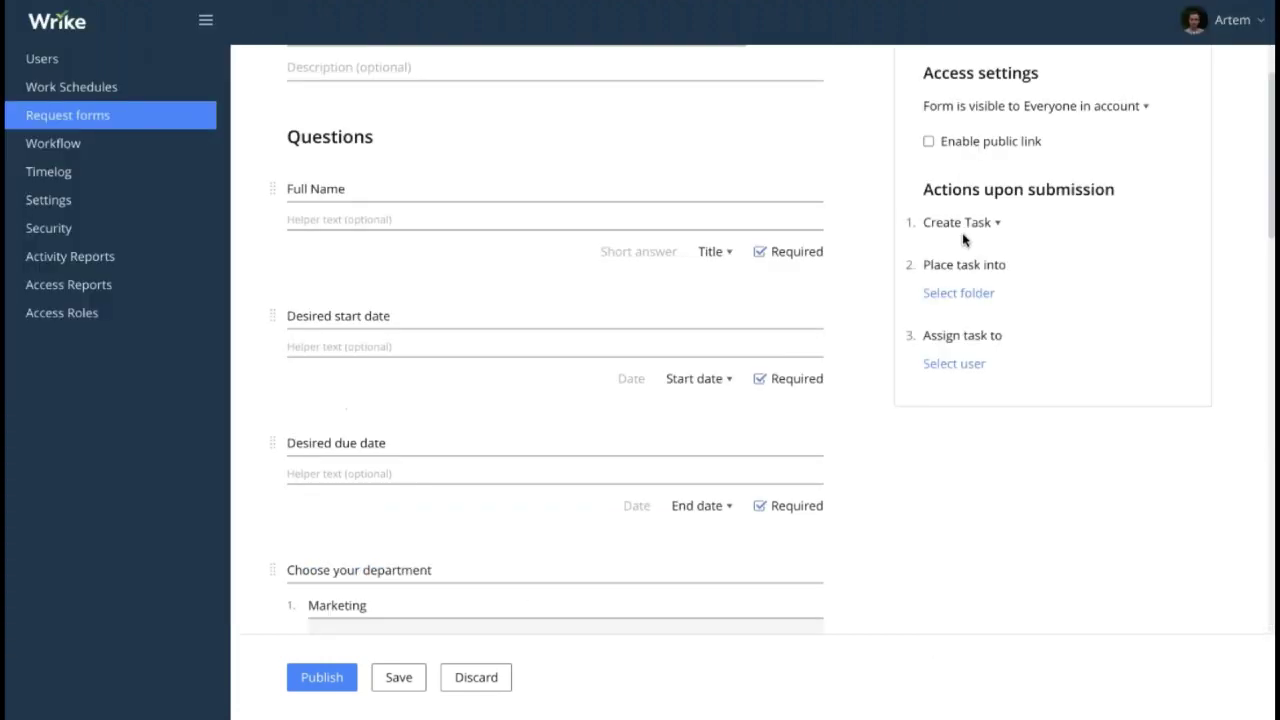
pyautogui.scroll(1, 963, 240)
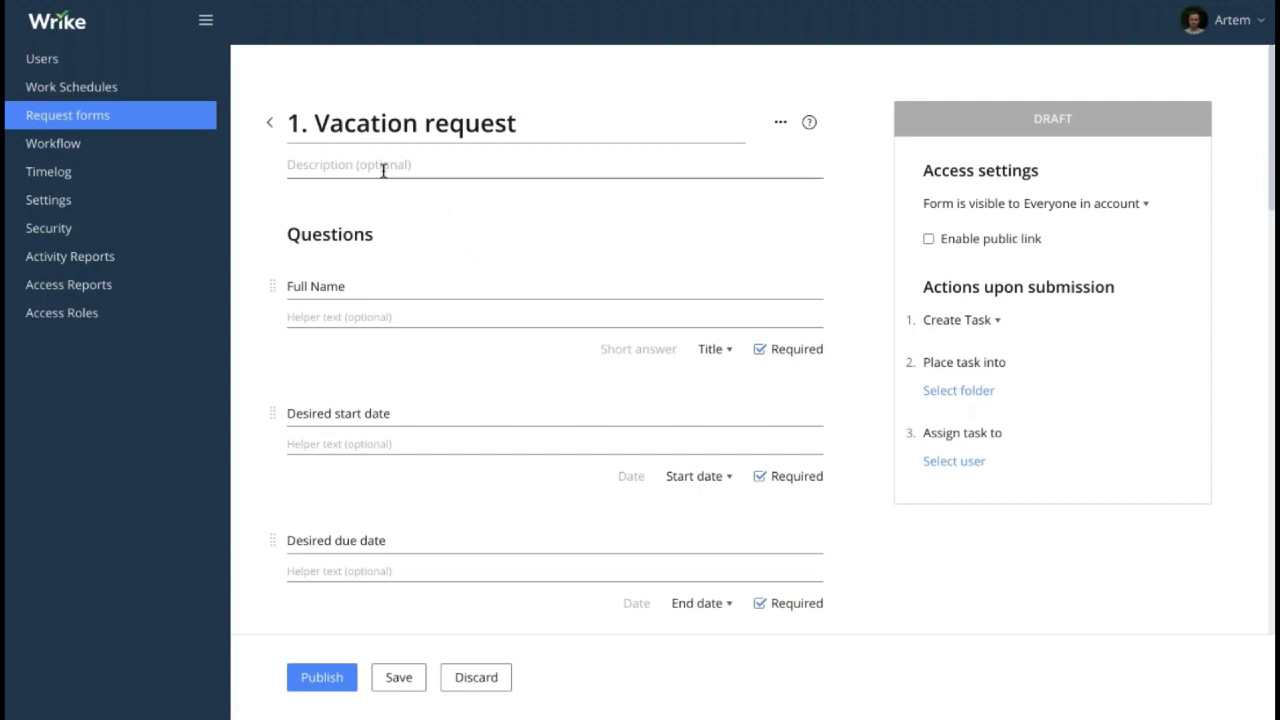
# Add a description requiring submission at least 2 weeks before the start date, then publish the form
pyautogui.click(383, 170)
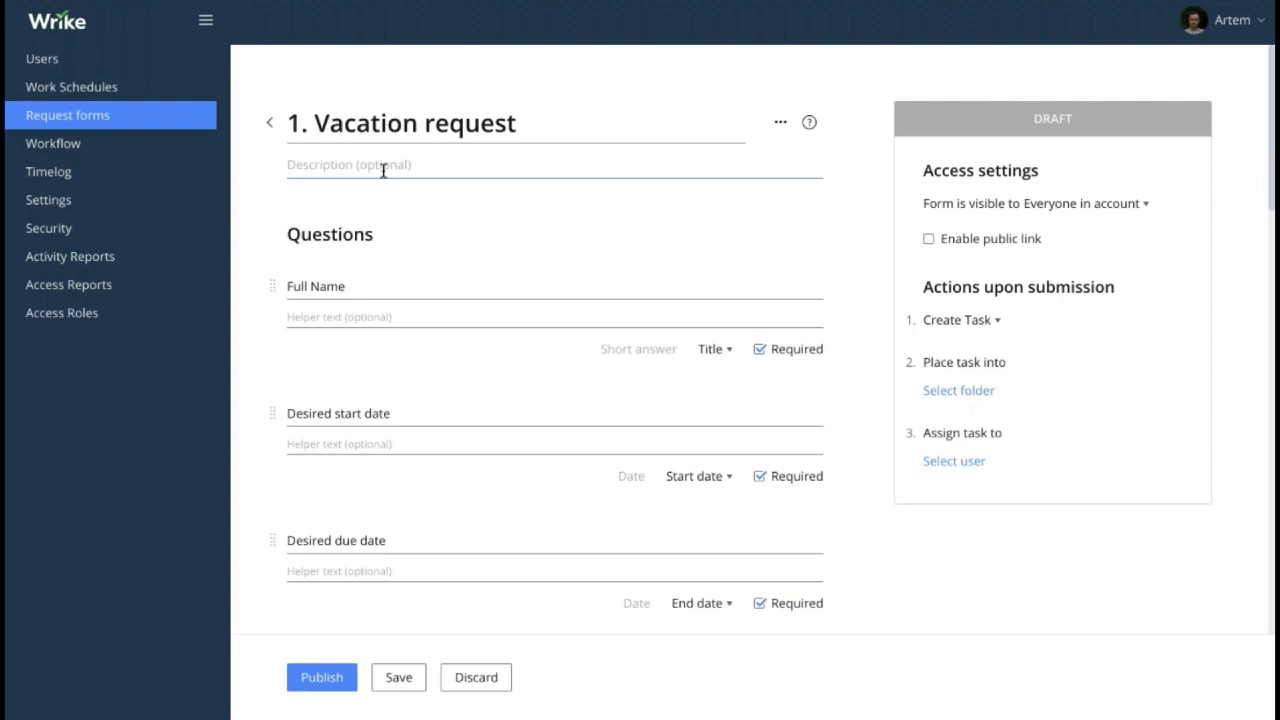
pyautogui.write('The fo')
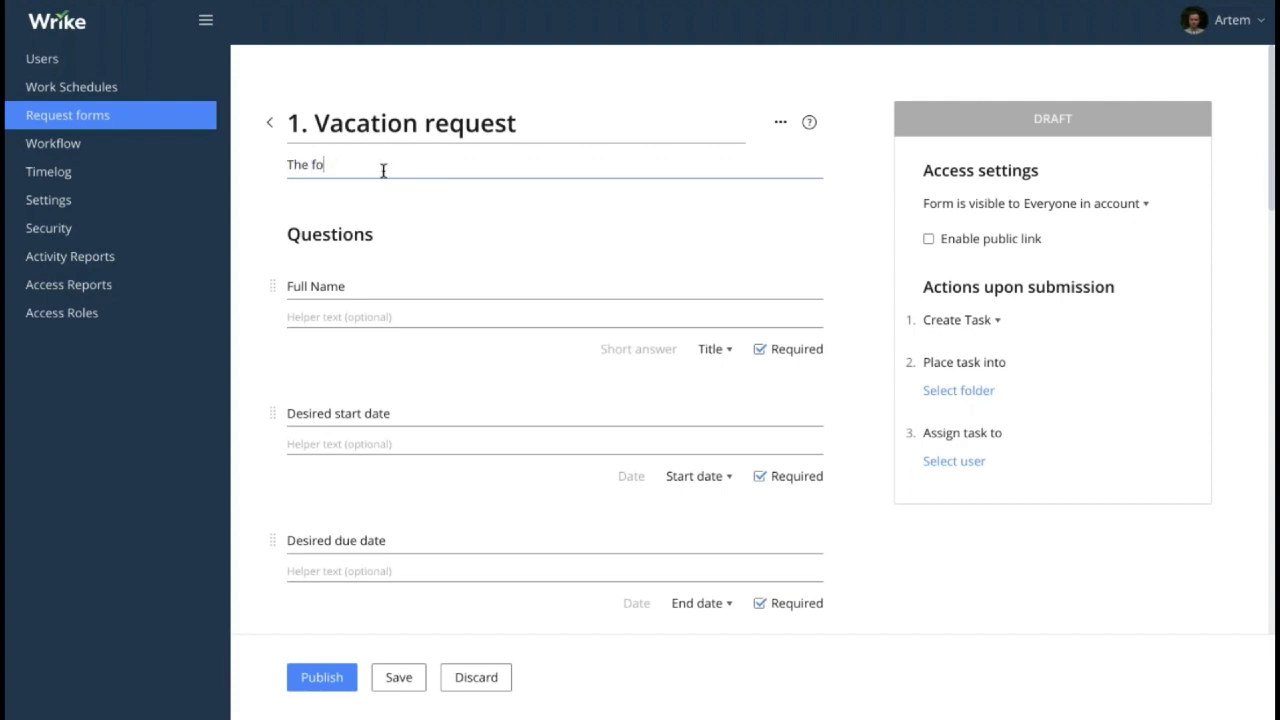
pyautogui.write('rm needs to be su')
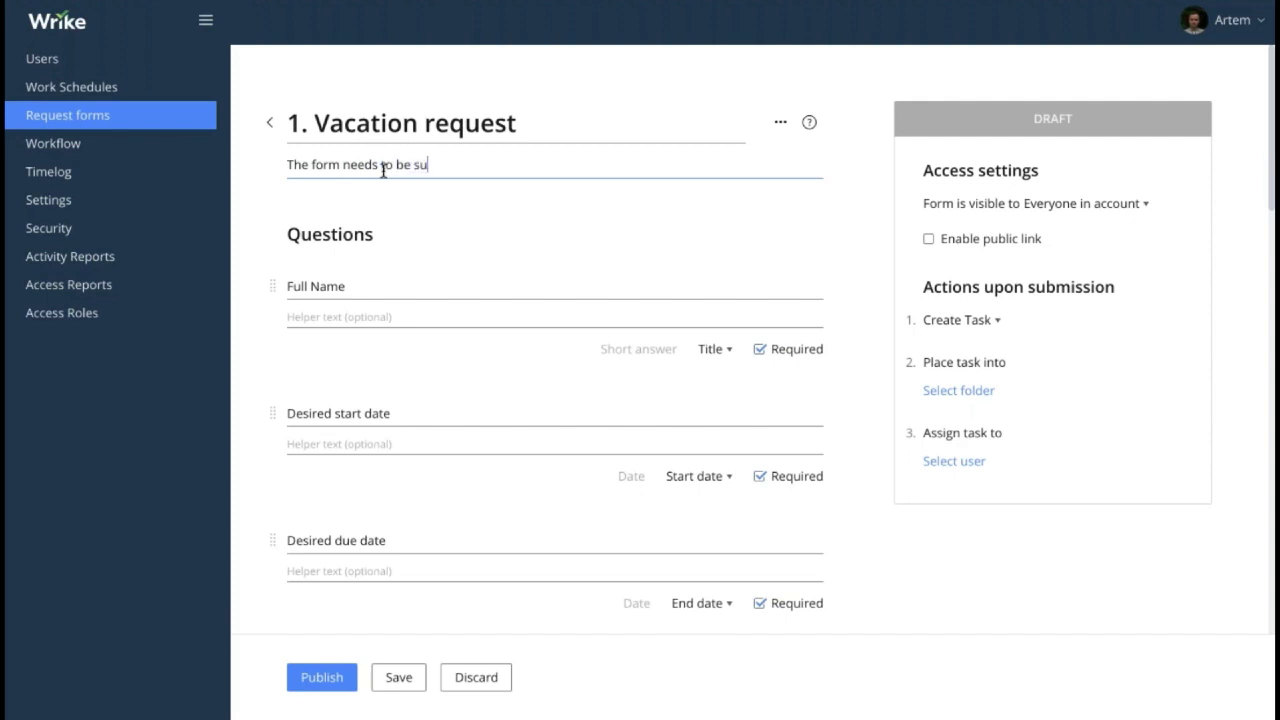
pyautogui.write('bmitted at least 2 wee')
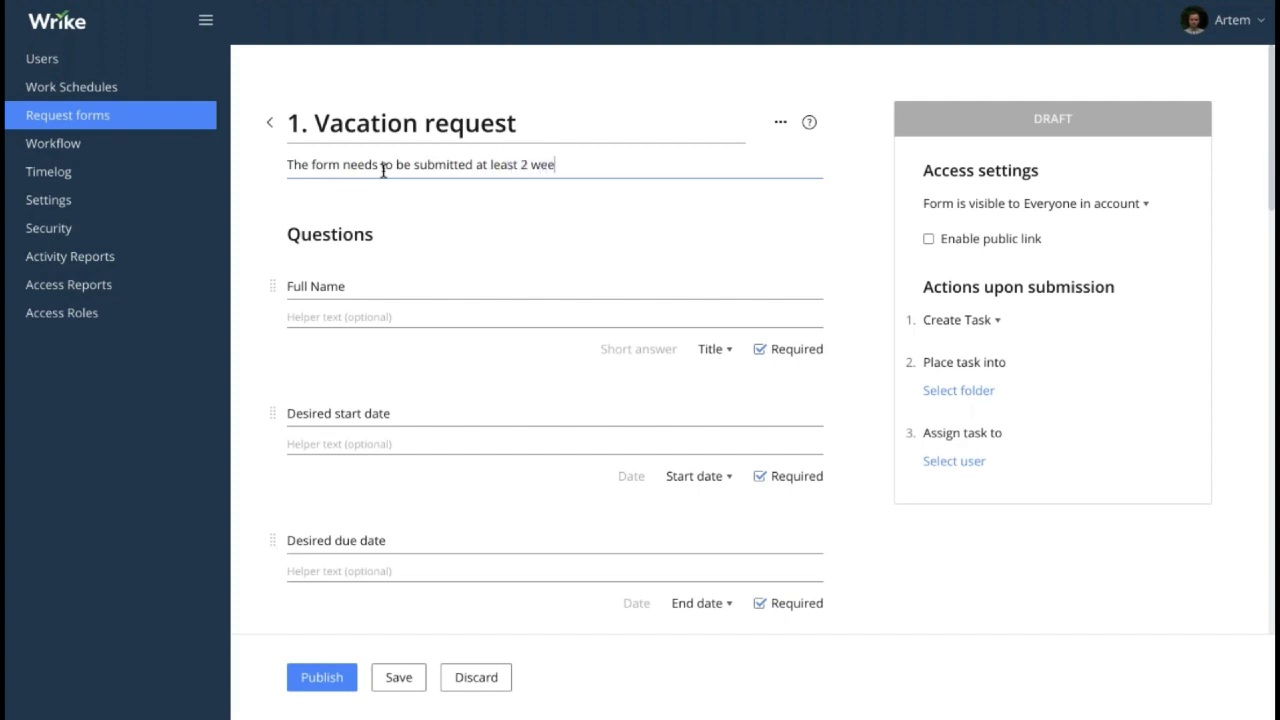
pyautogui.write('ks prior to the desired ')
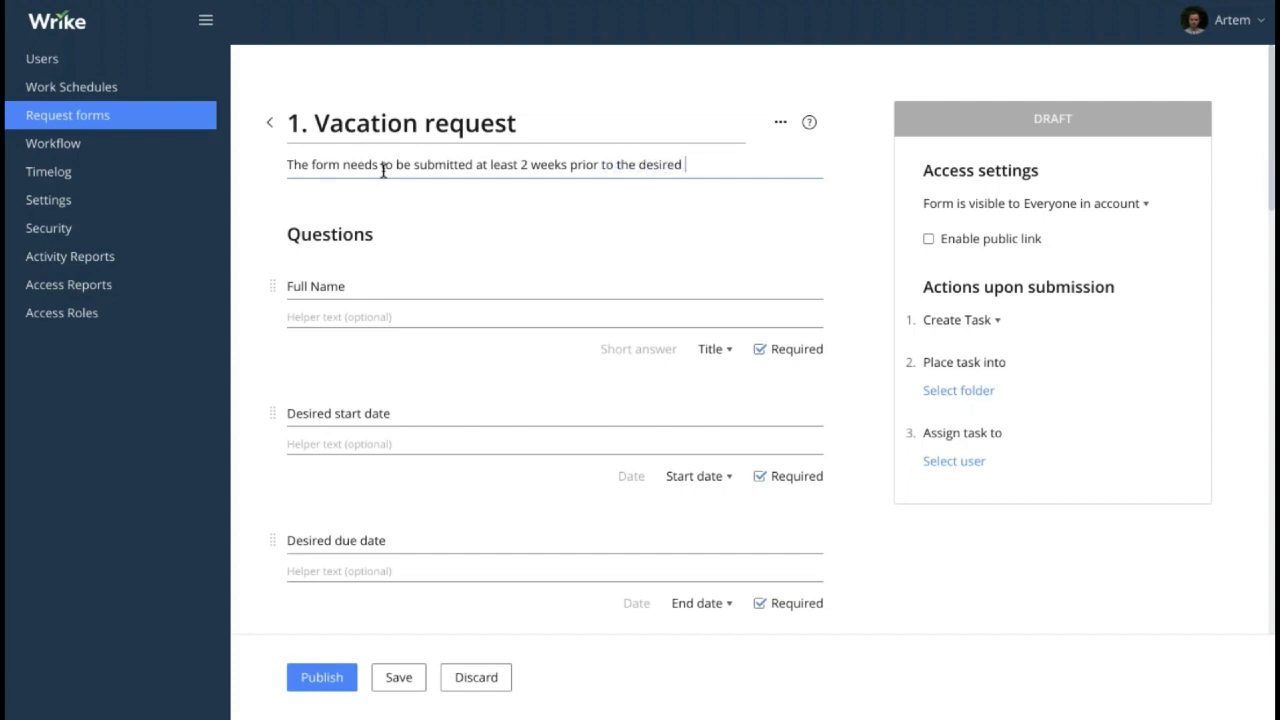
pyautogui.write('start date of the vacation')
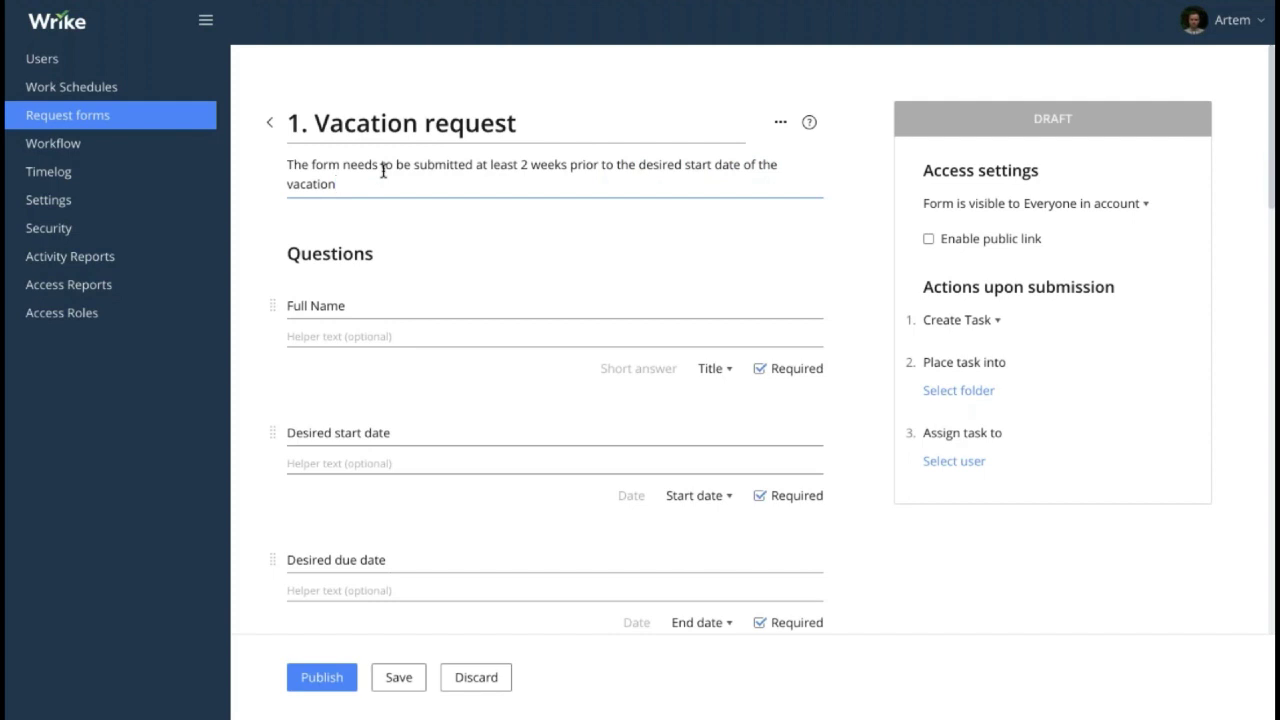
pyautogui.click(331, 677)
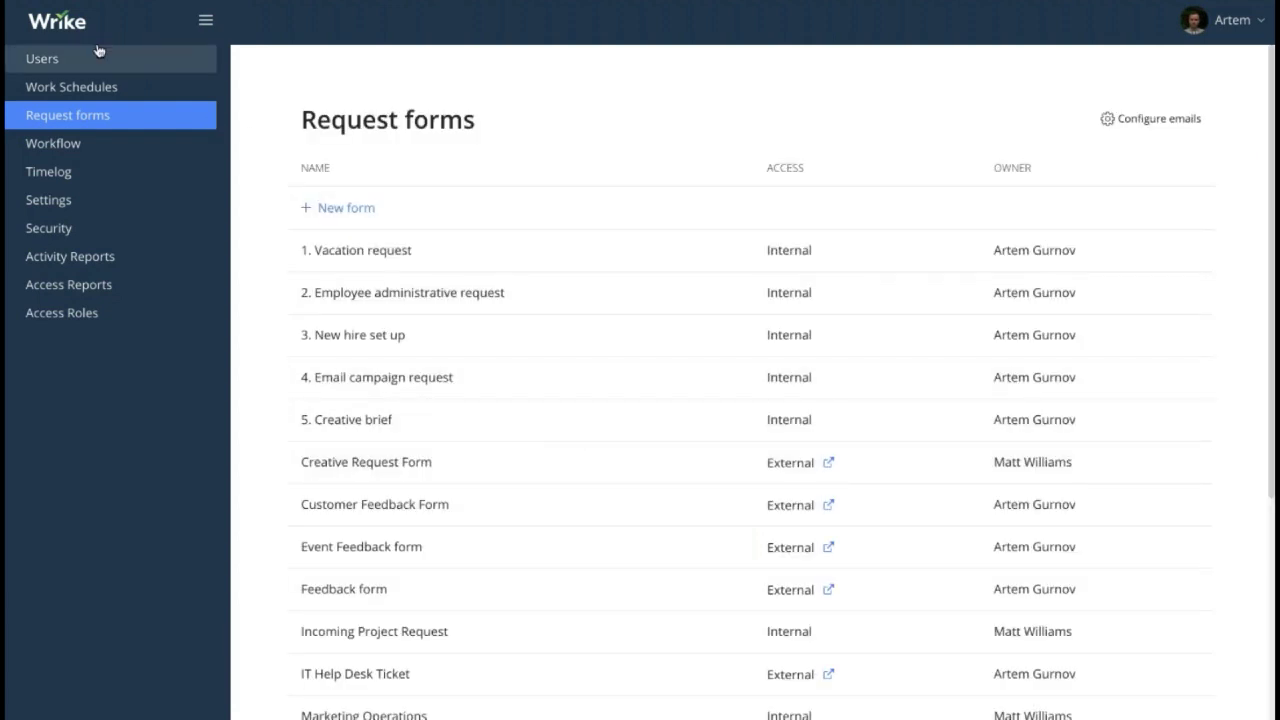
# From the workspace, start a new request using the '1. Vacation request' form
pyautogui.click(120, 86)
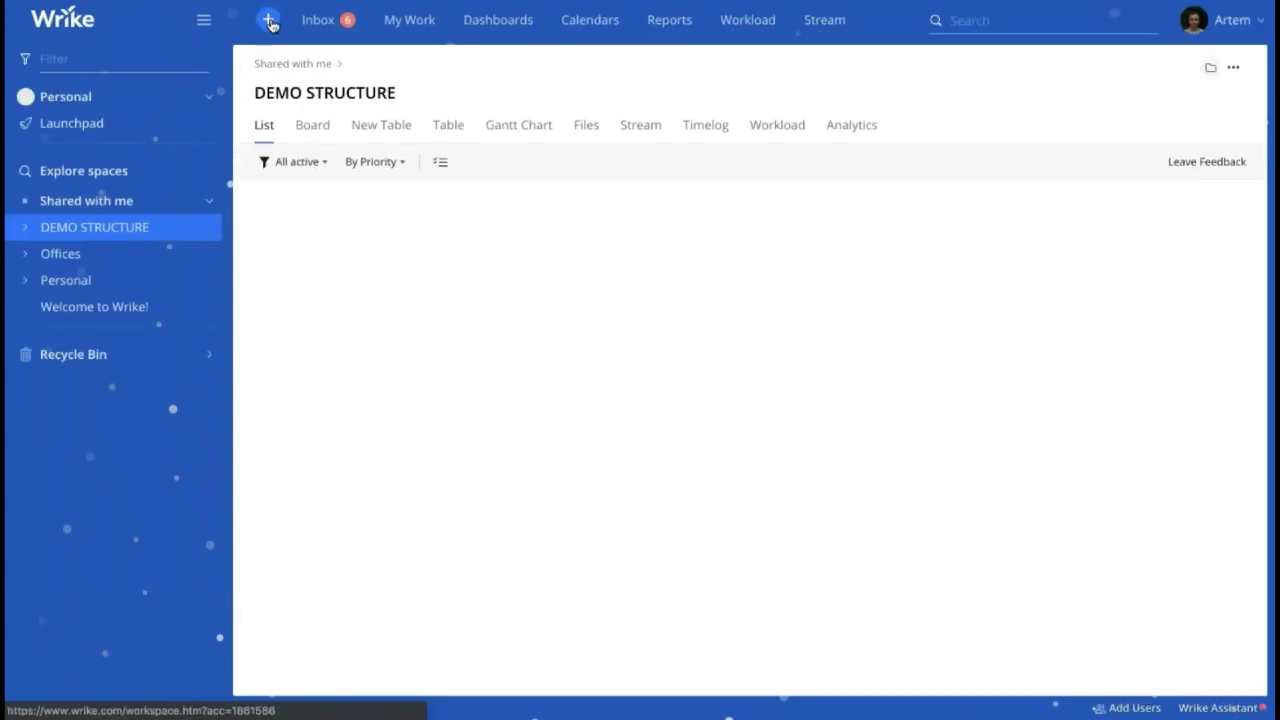
pyautogui.click(268, 21)
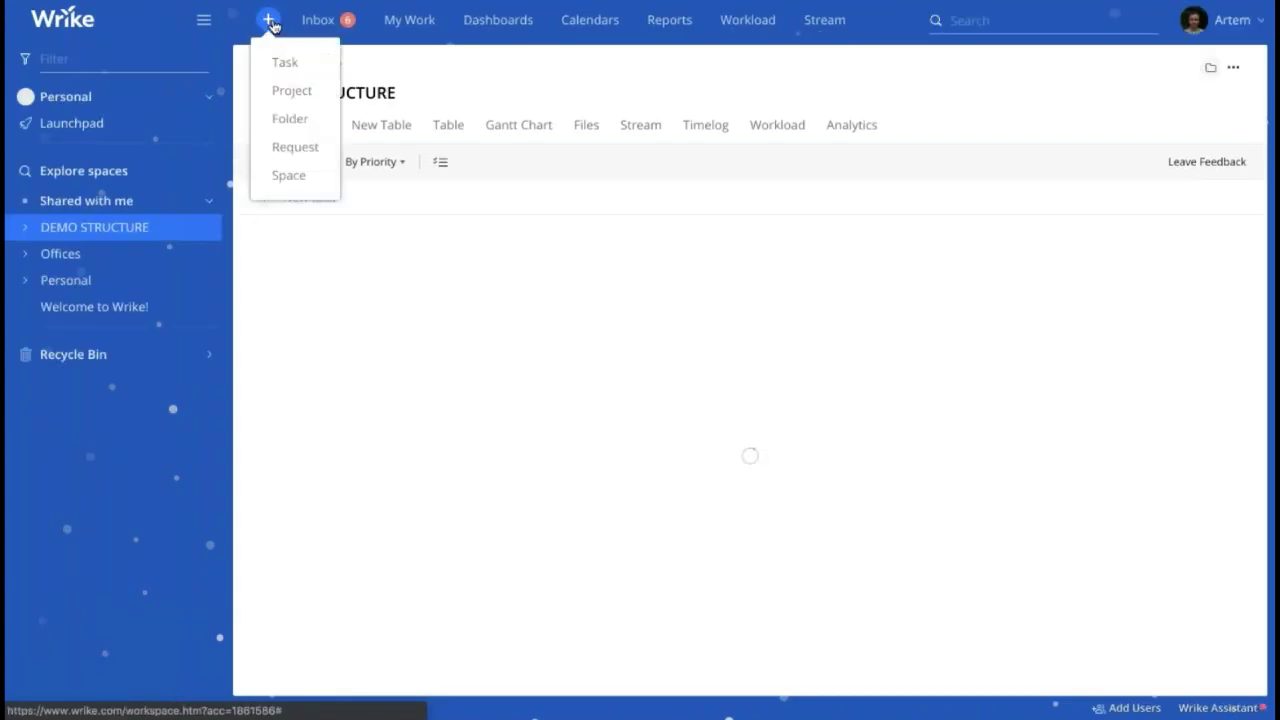
pyautogui.click(294, 152)
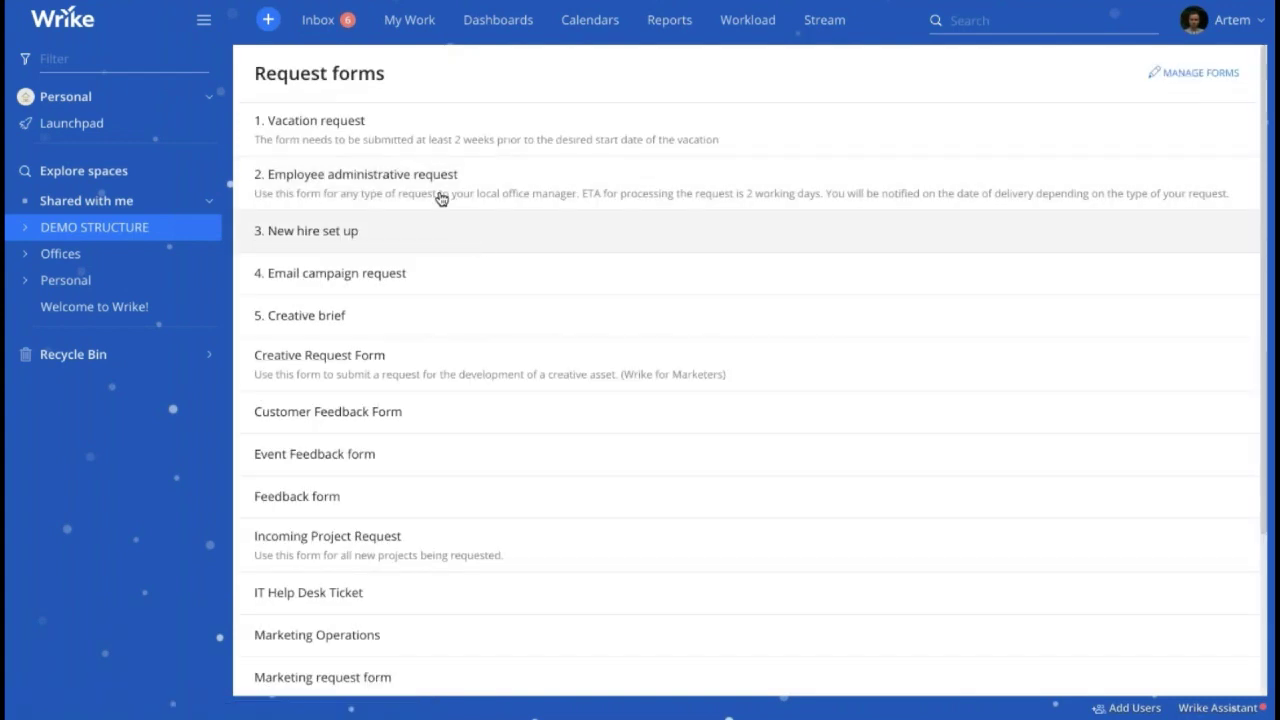
pyautogui.click(400, 130)
# Enter the requester's full name, start date March 1 and due date March 8
pyautogui.click(475, 189)
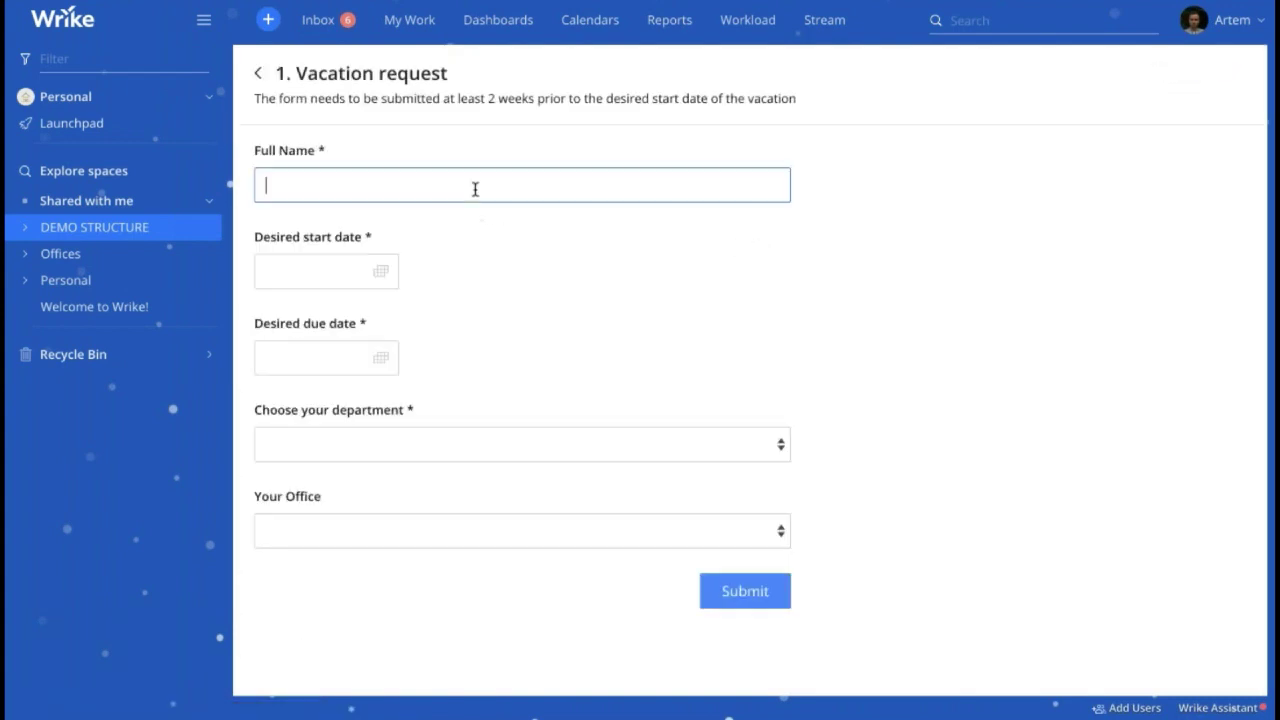
pyautogui.press('Tab')
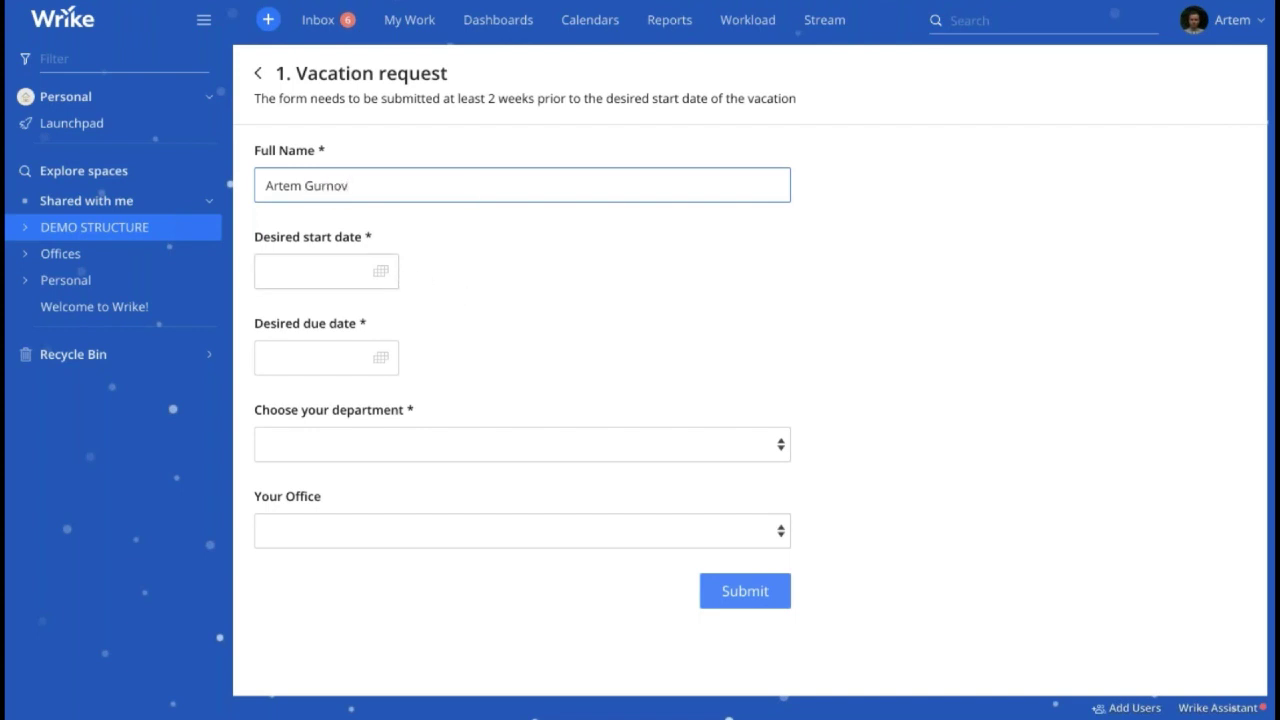
pyautogui.click(414, 328)
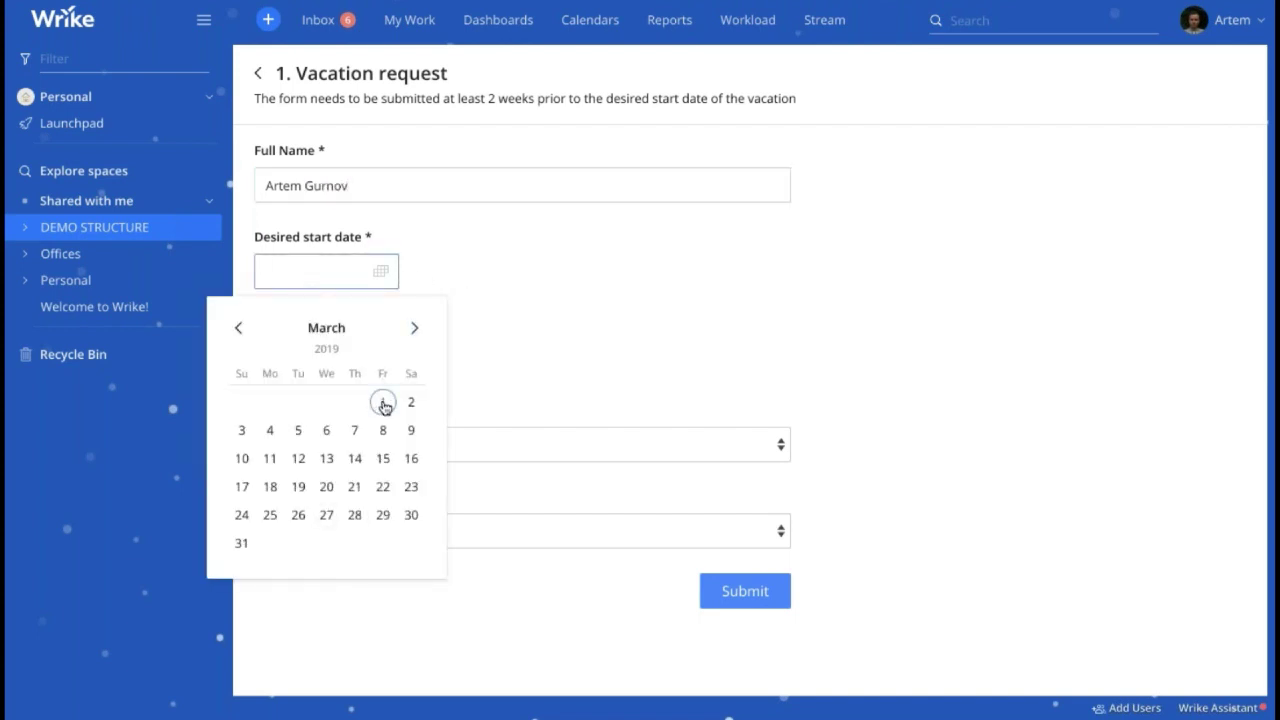
pyautogui.click(382, 402)
pyautogui.click(385, 364)
pyautogui.click(414, 414)
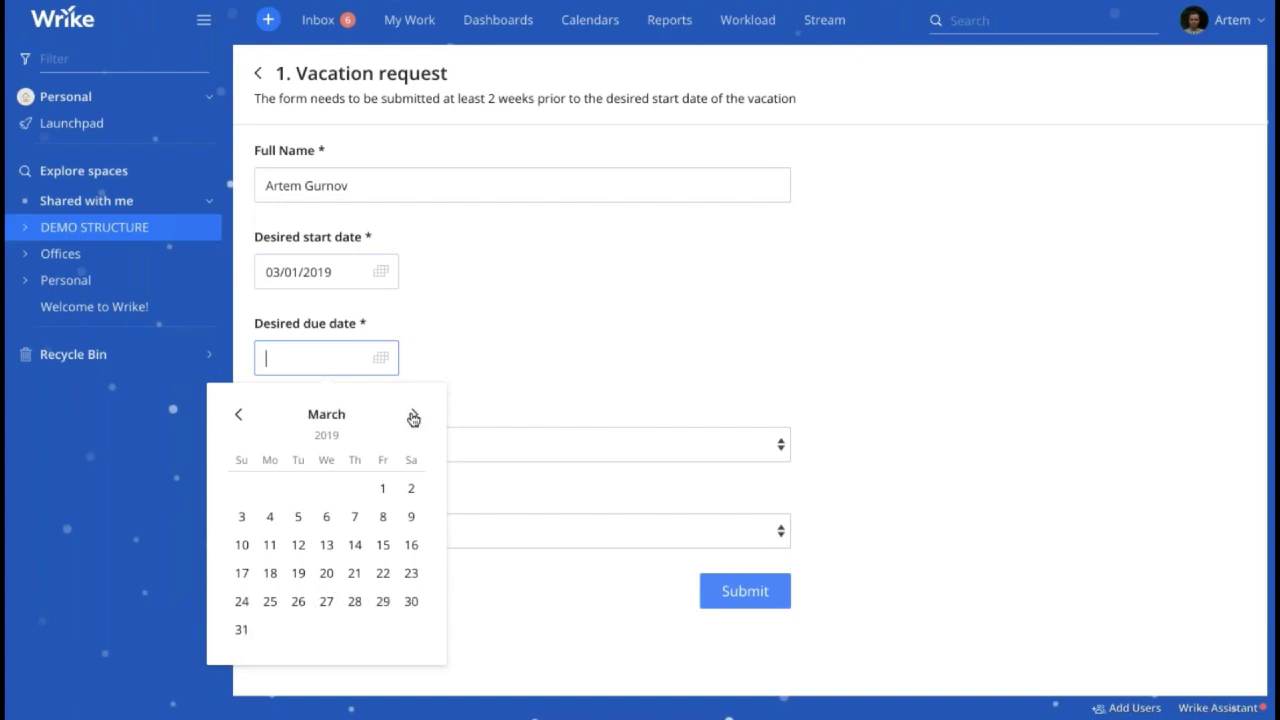
pyautogui.click(382, 516)
# Choose department Marketing and office New York, then submit the request
pyautogui.click(408, 445)
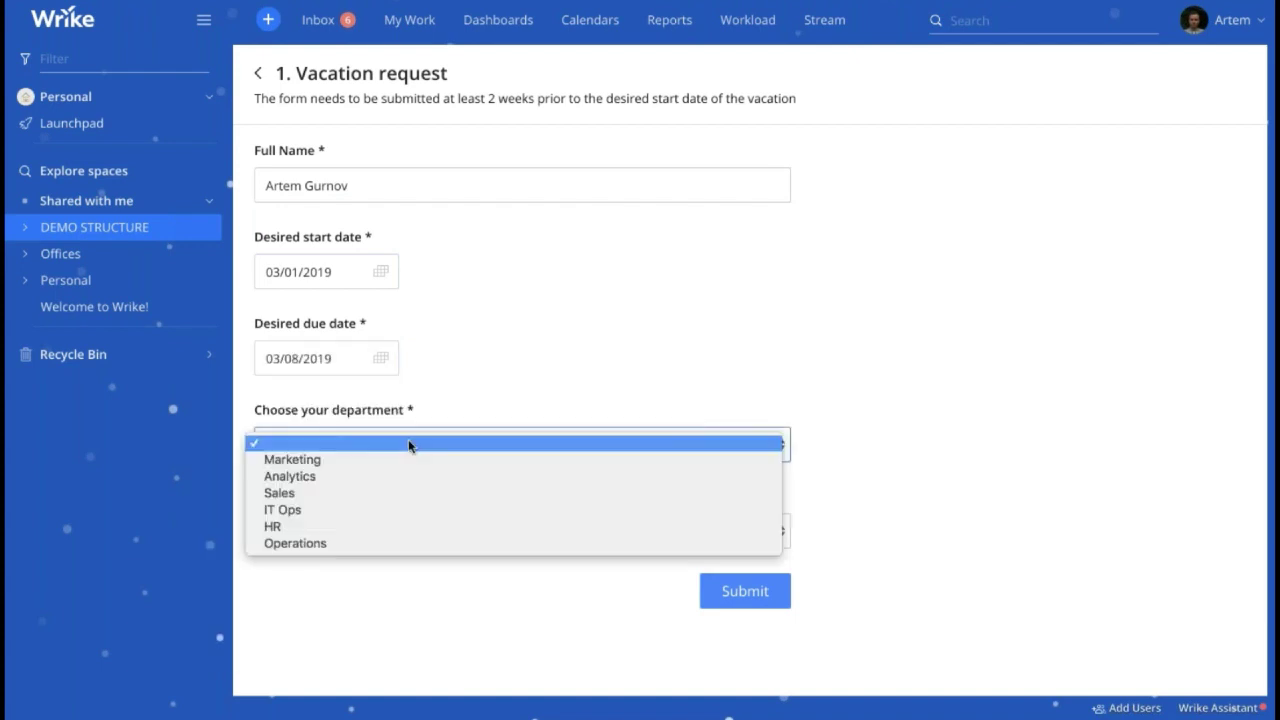
pyautogui.click(402, 465)
pyautogui.click(396, 531)
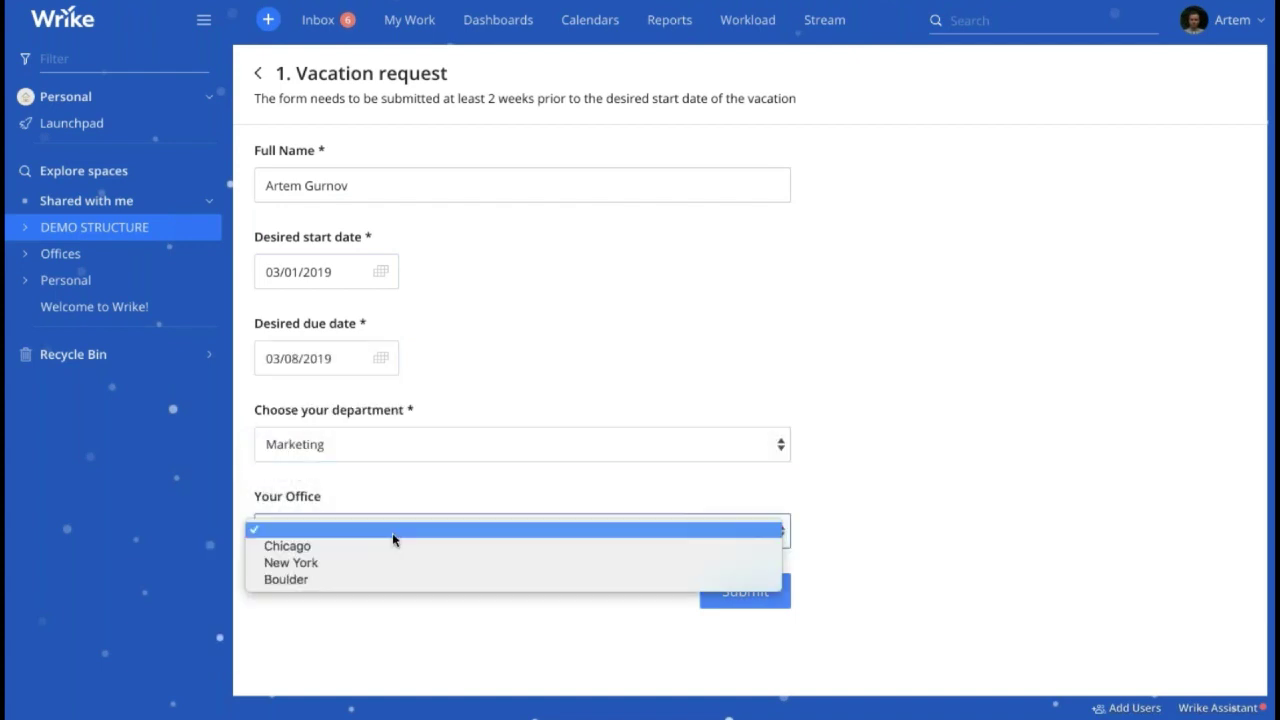
pyautogui.click(381, 568)
pyautogui.click(715, 586)
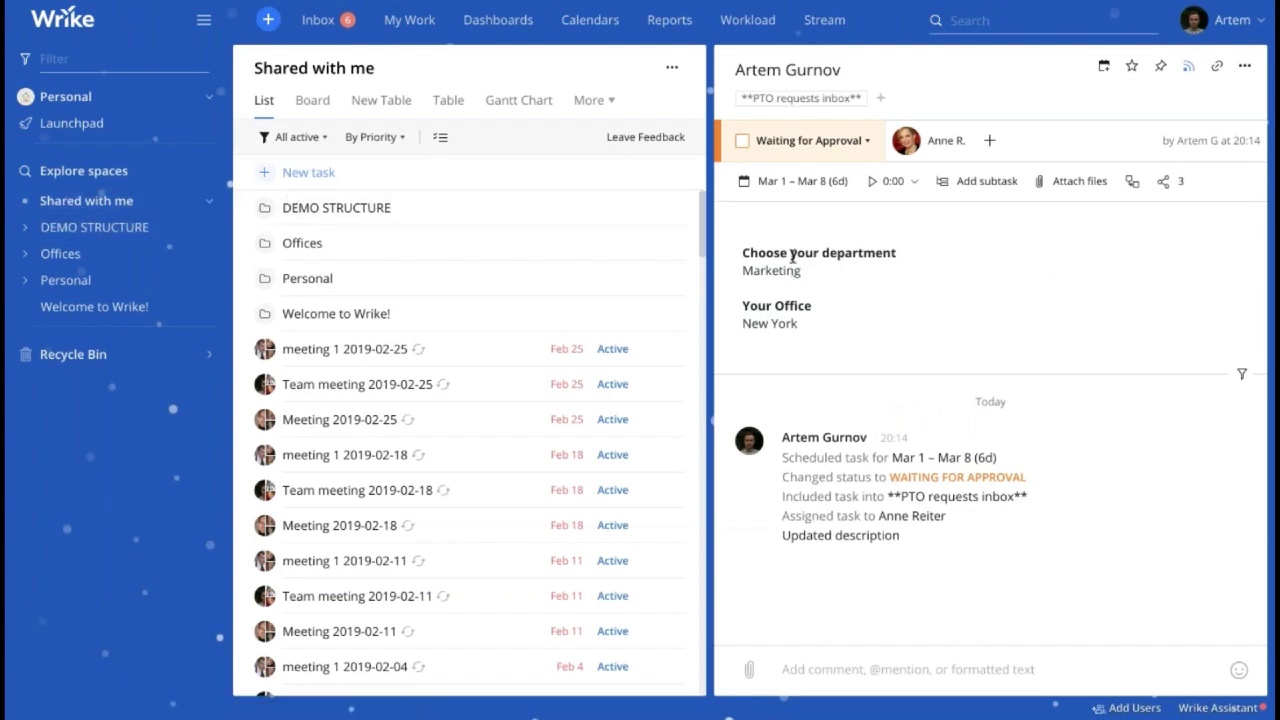
# In the PTO requests inbox, review the new task's Mar 1–8 dates and approval statuses
pyautogui.click(800, 98)
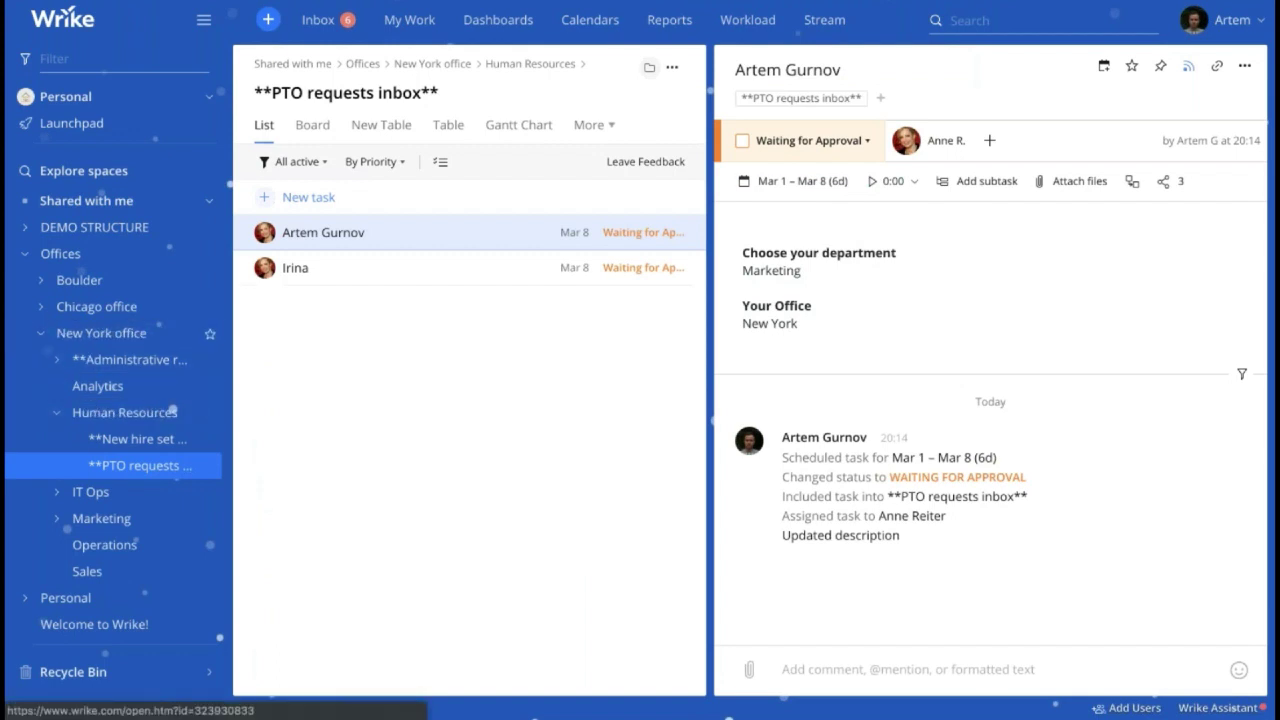
pyautogui.moveTo(927, 152)
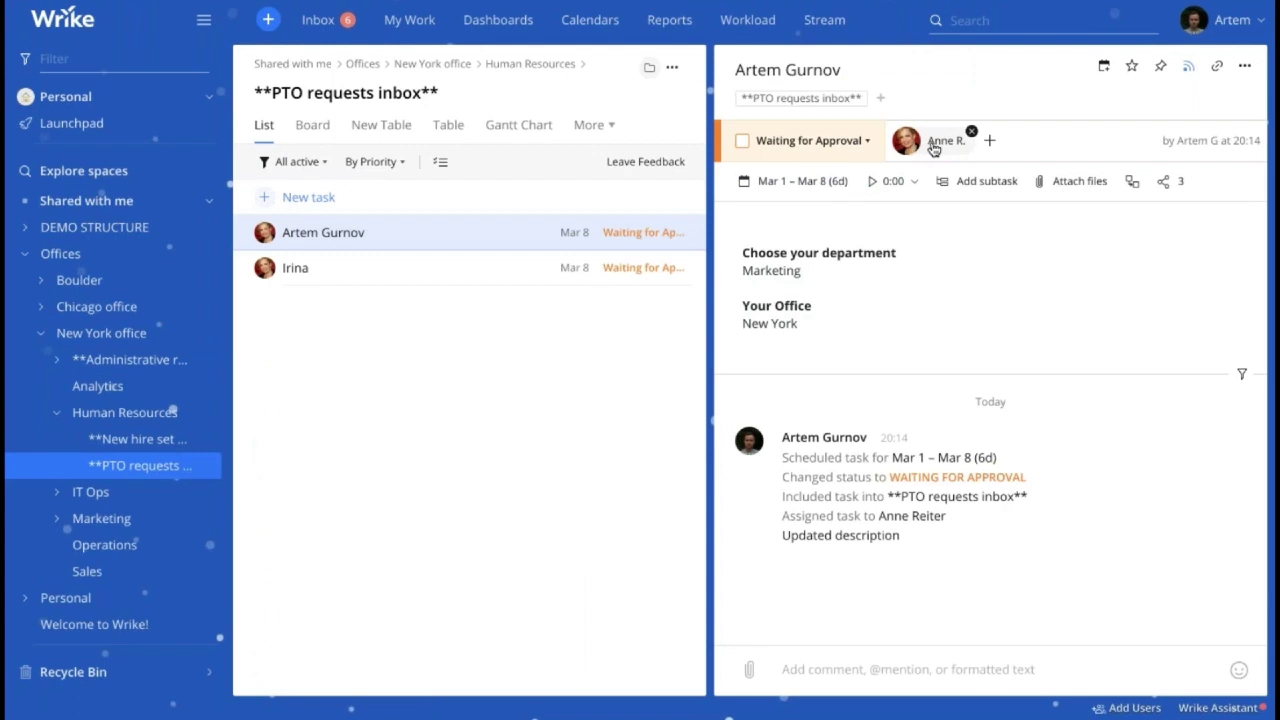
pyautogui.click(826, 189)
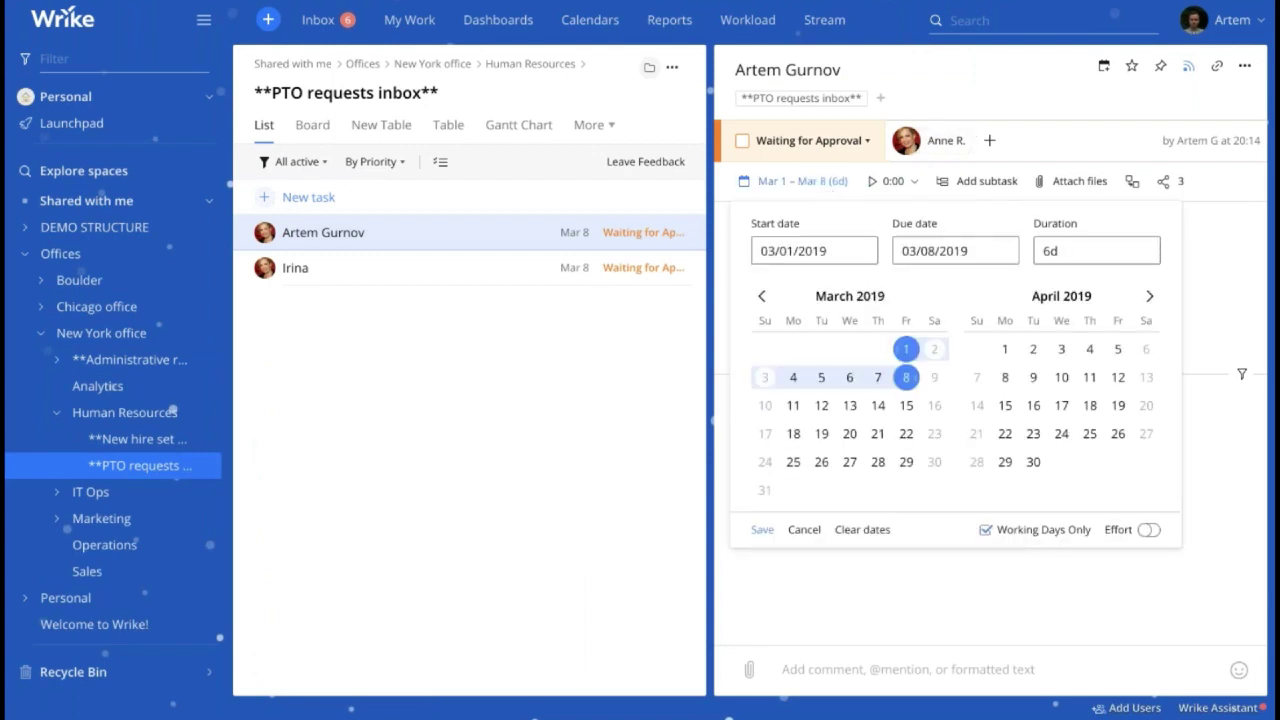
pyautogui.click(864, 601)
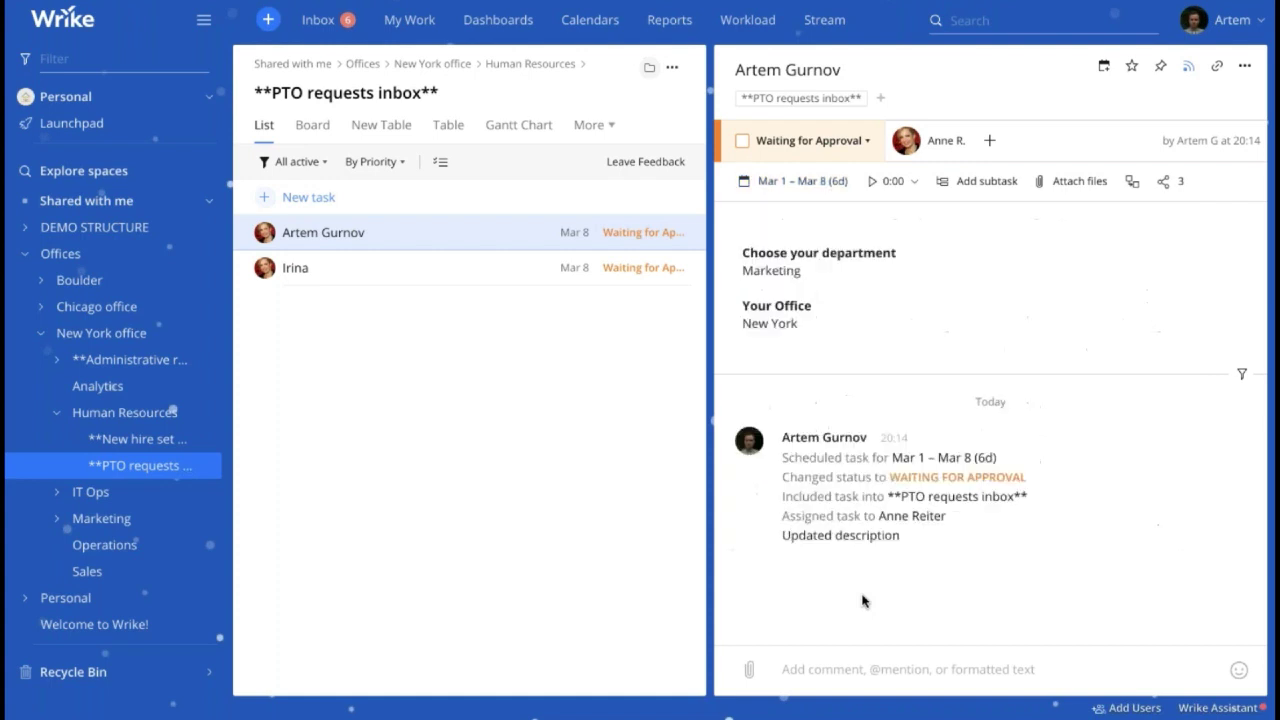
pyautogui.click(829, 141)
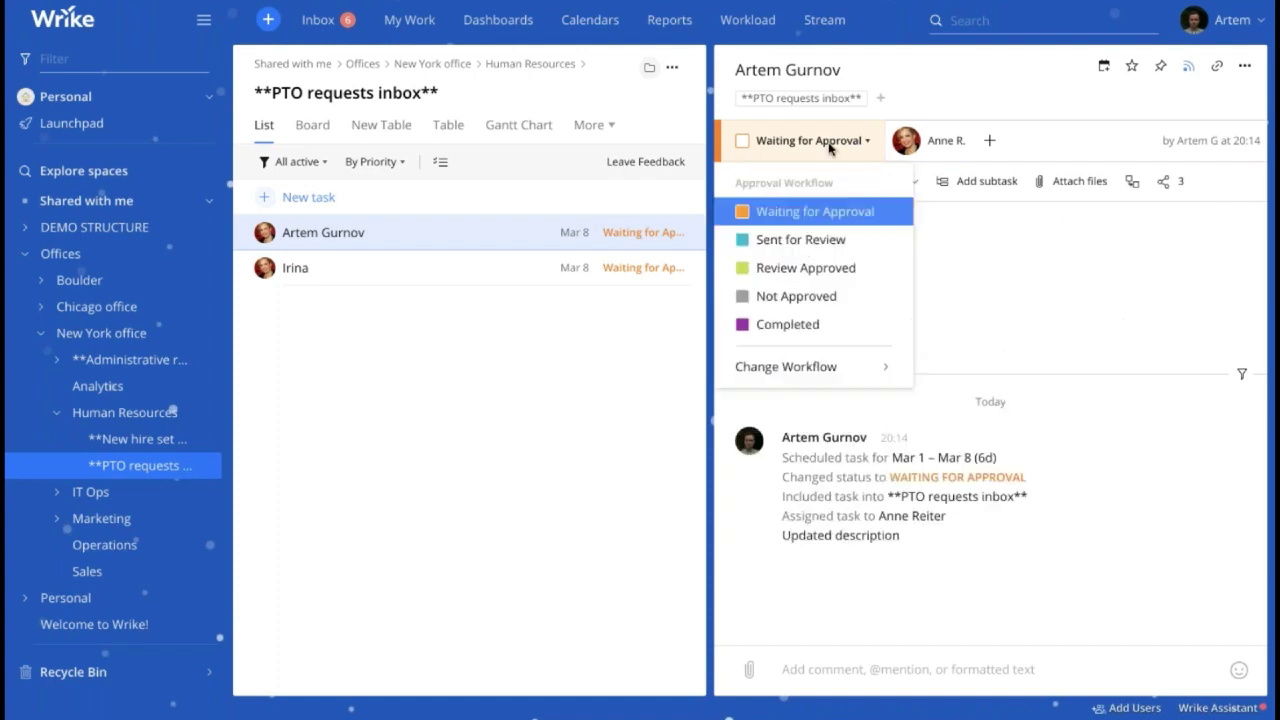
pyautogui.click(1047, 269)
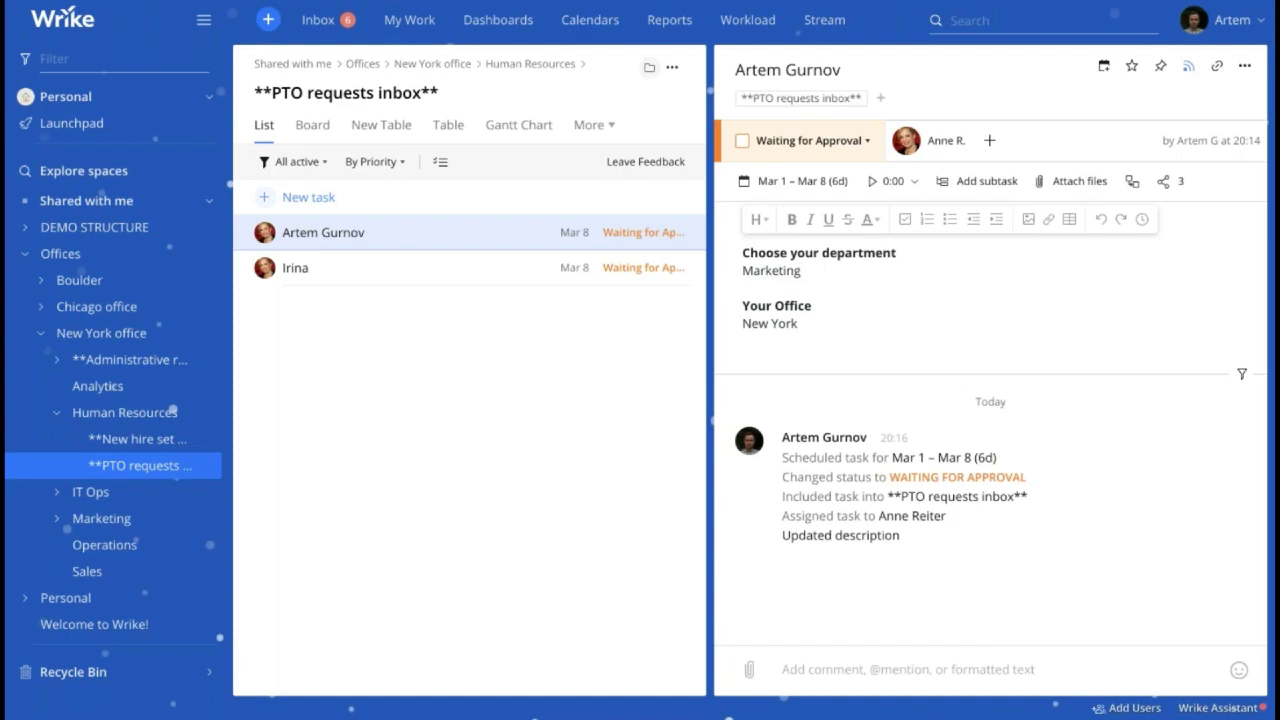
# From Shared with me, start a request using the '2. Employee administrative request' form
pyautogui.click(292, 63)
pyautogui.click(268, 20)
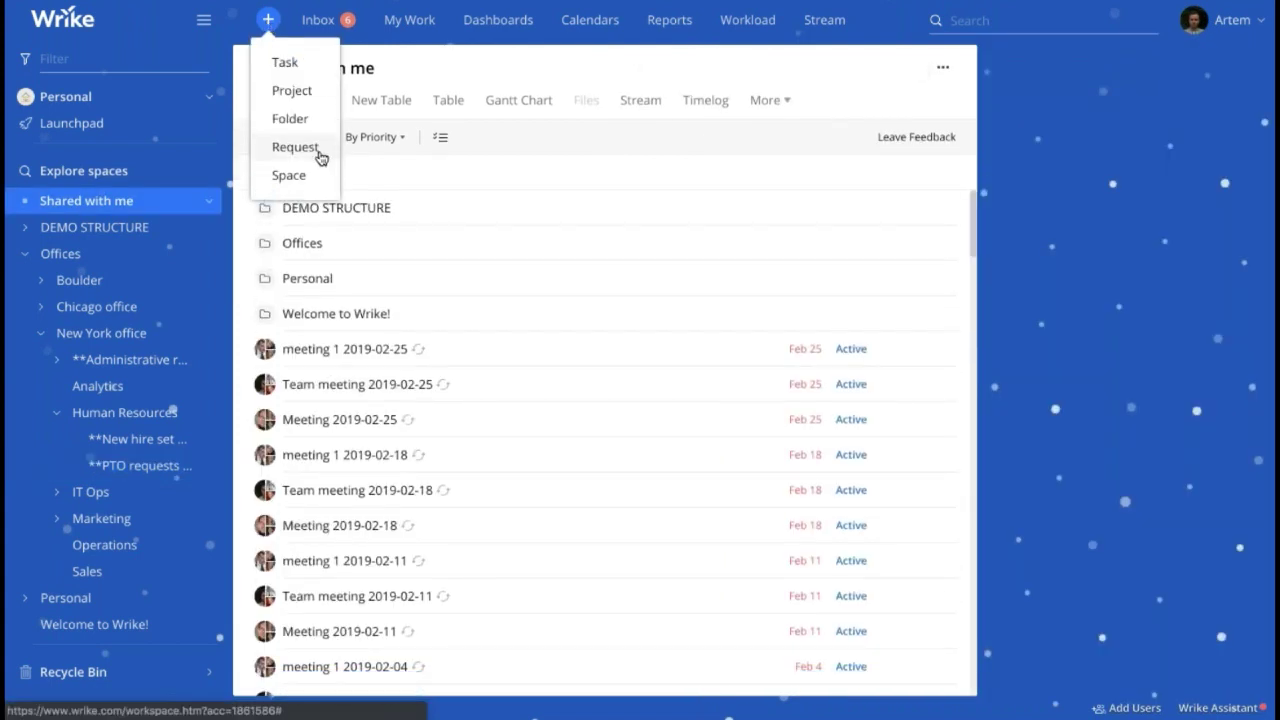
pyautogui.click(290, 148)
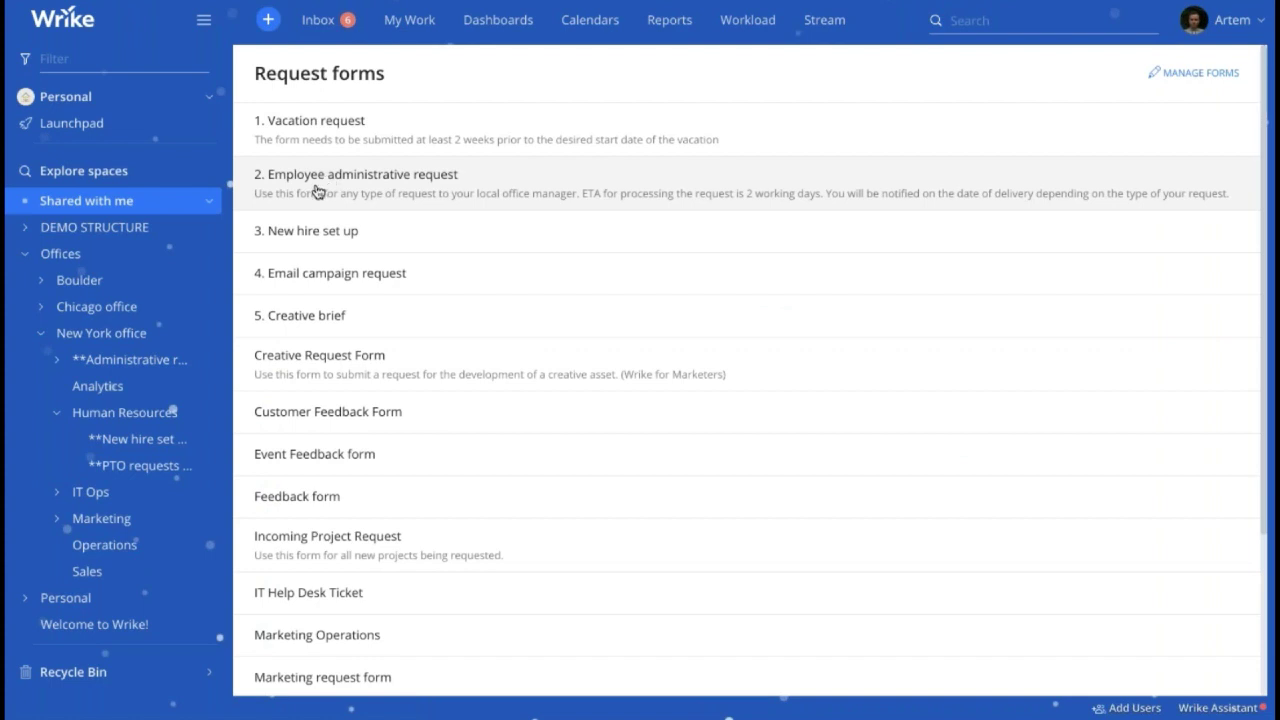
pyautogui.click(318, 192)
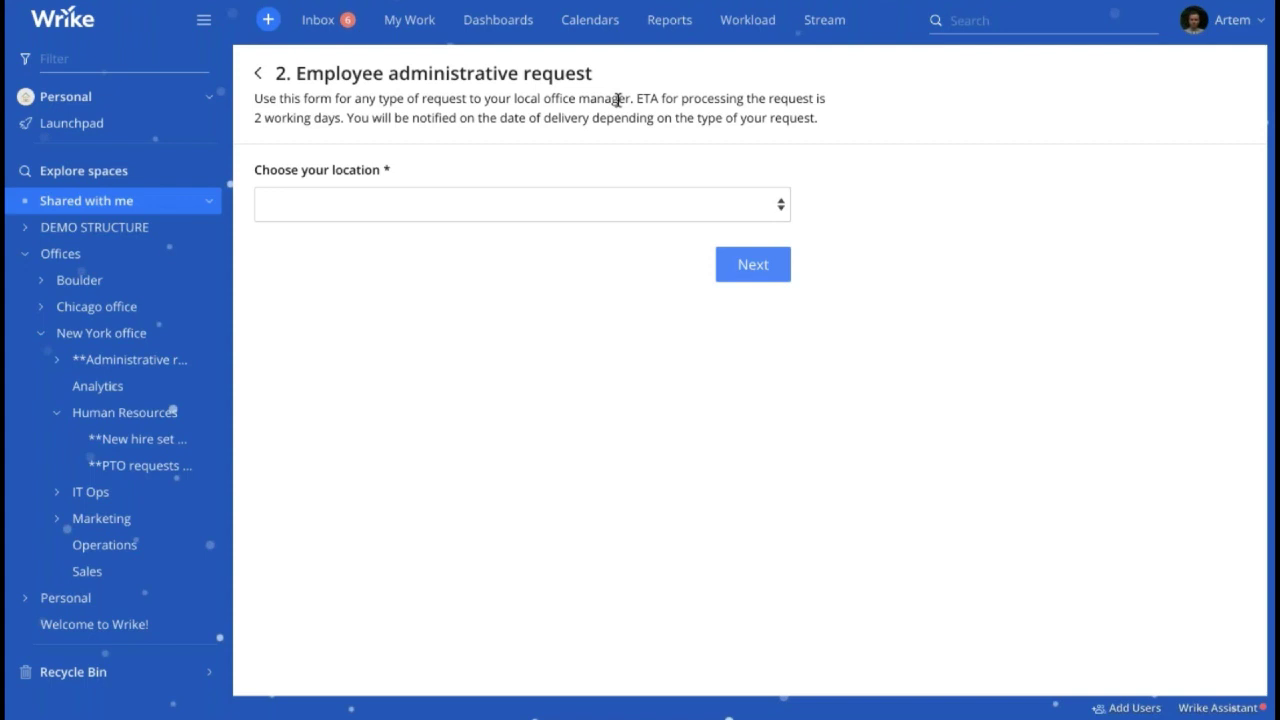
# Choose Chicago as the location and Order/purchase as the request type, advancing past both steps
pyautogui.click(412, 205)
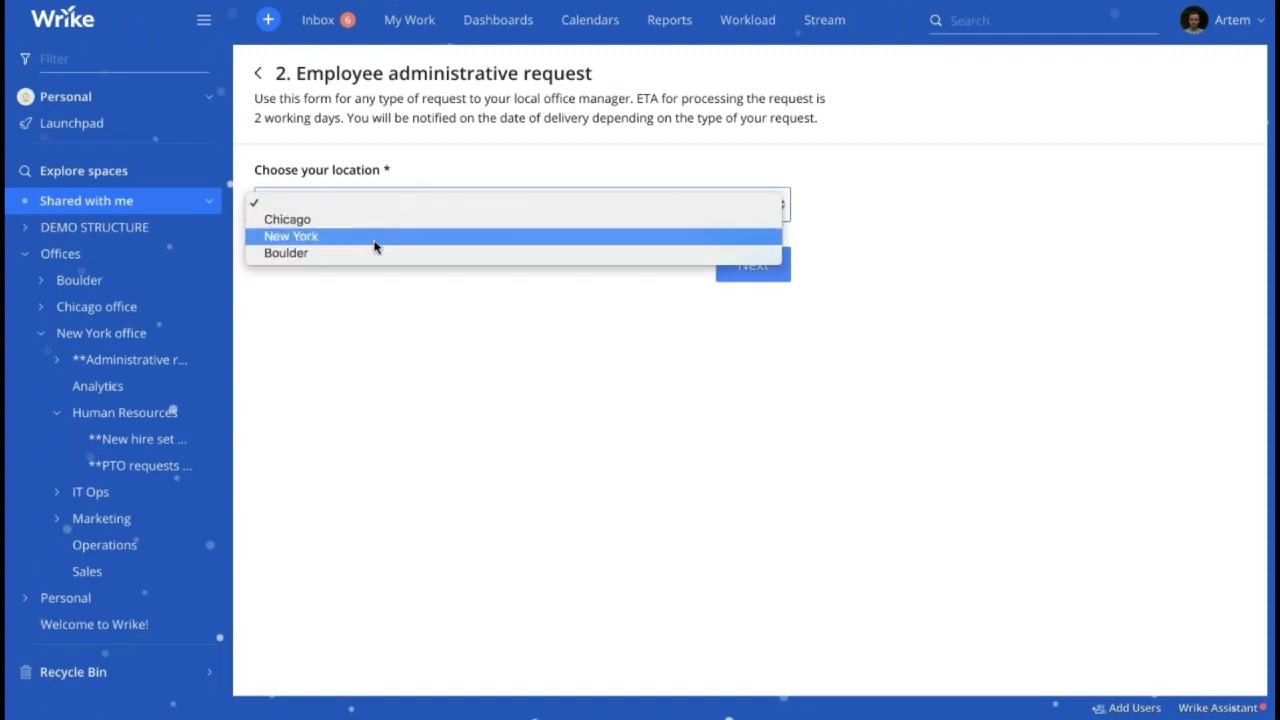
pyautogui.click(346, 219)
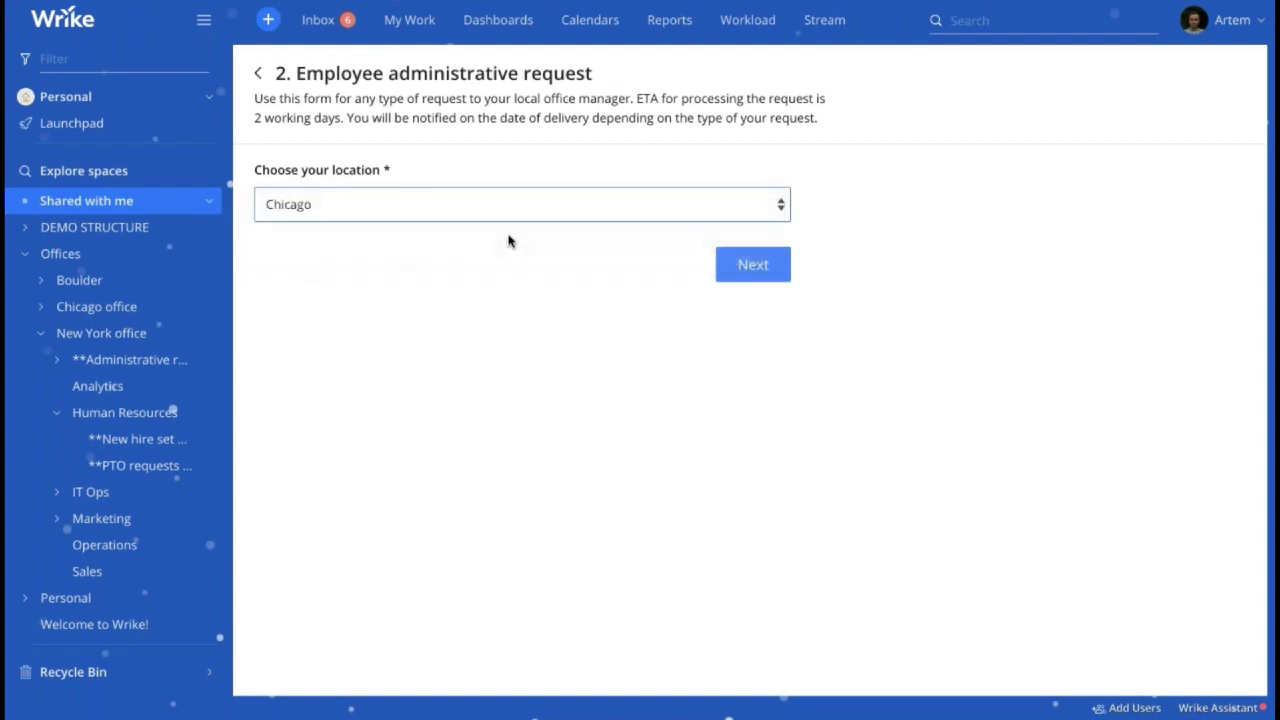
pyautogui.click(741, 266)
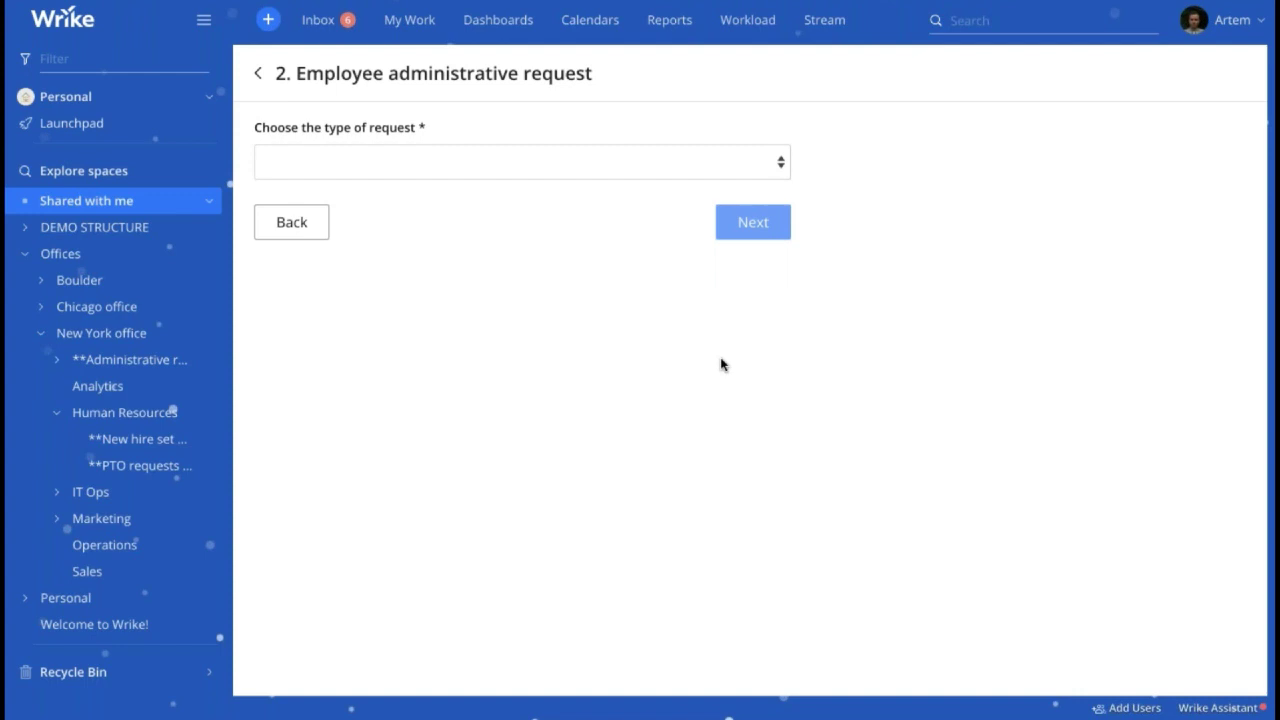
pyautogui.click(447, 155)
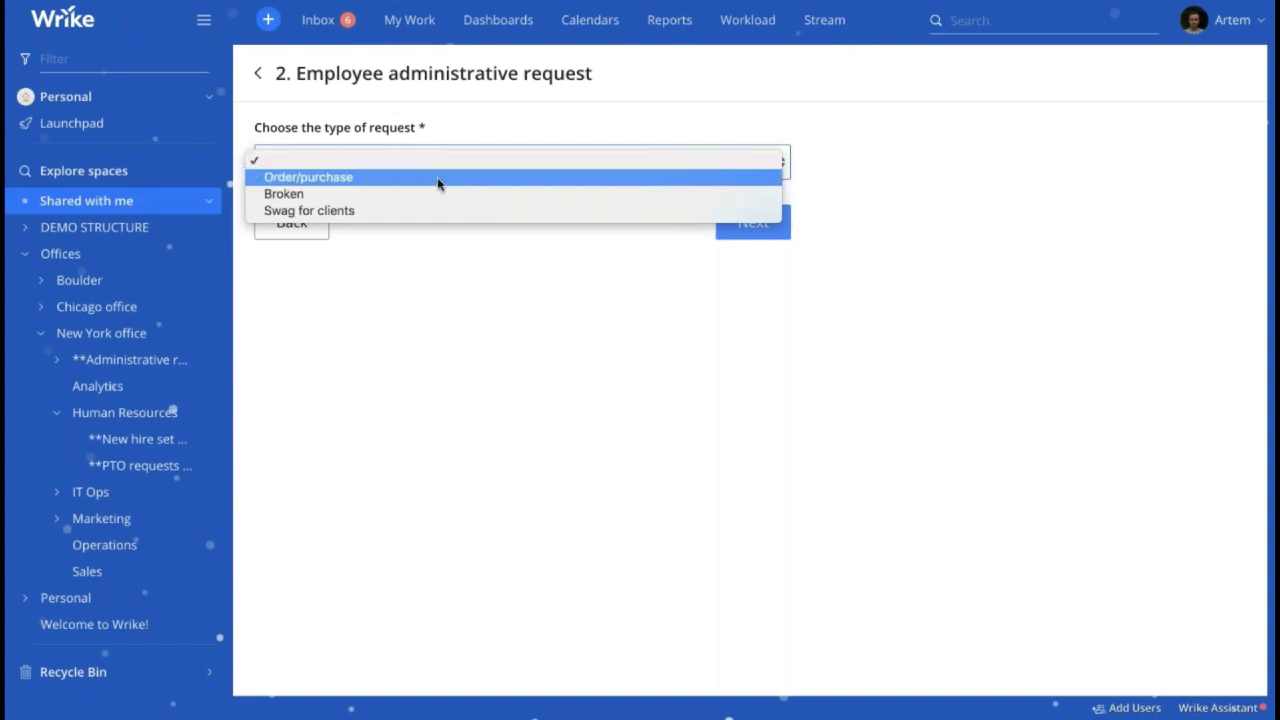
pyautogui.click(437, 177)
pyautogui.click(738, 221)
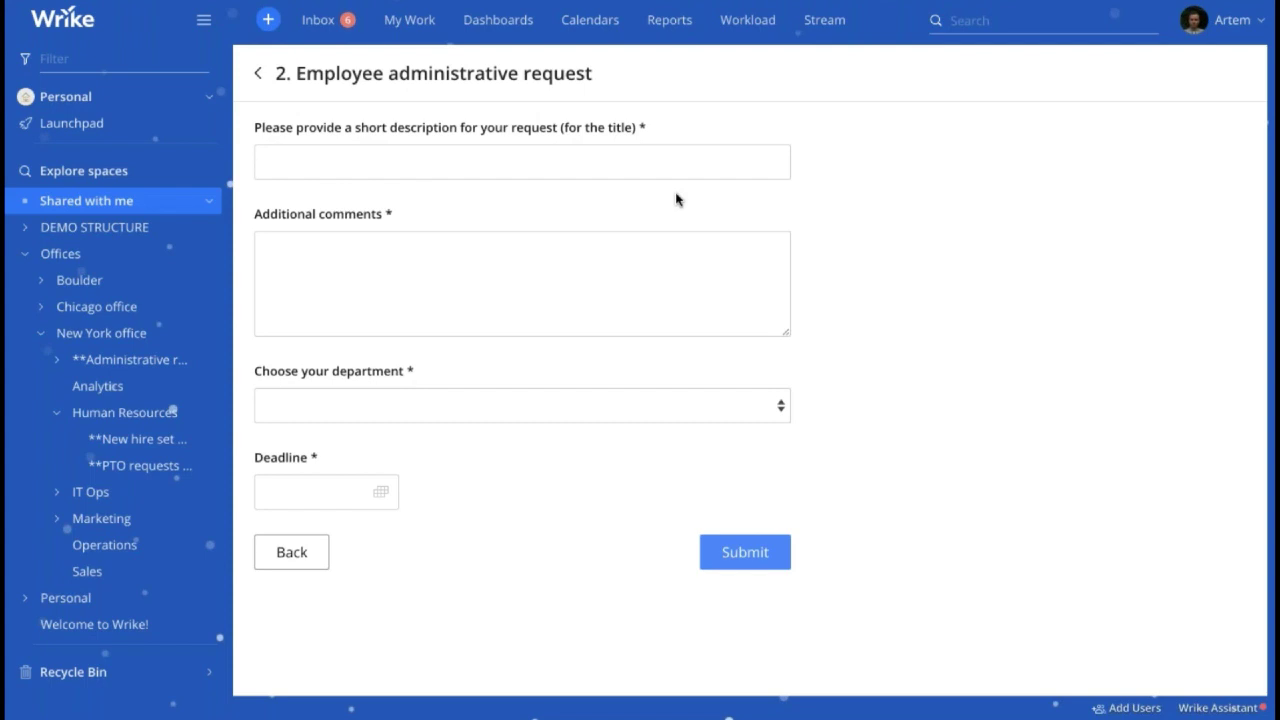
# Check the comments, department and deadline fields unfilled, then open the Administrative requests purchase subfolder
pyautogui.click(498, 289)
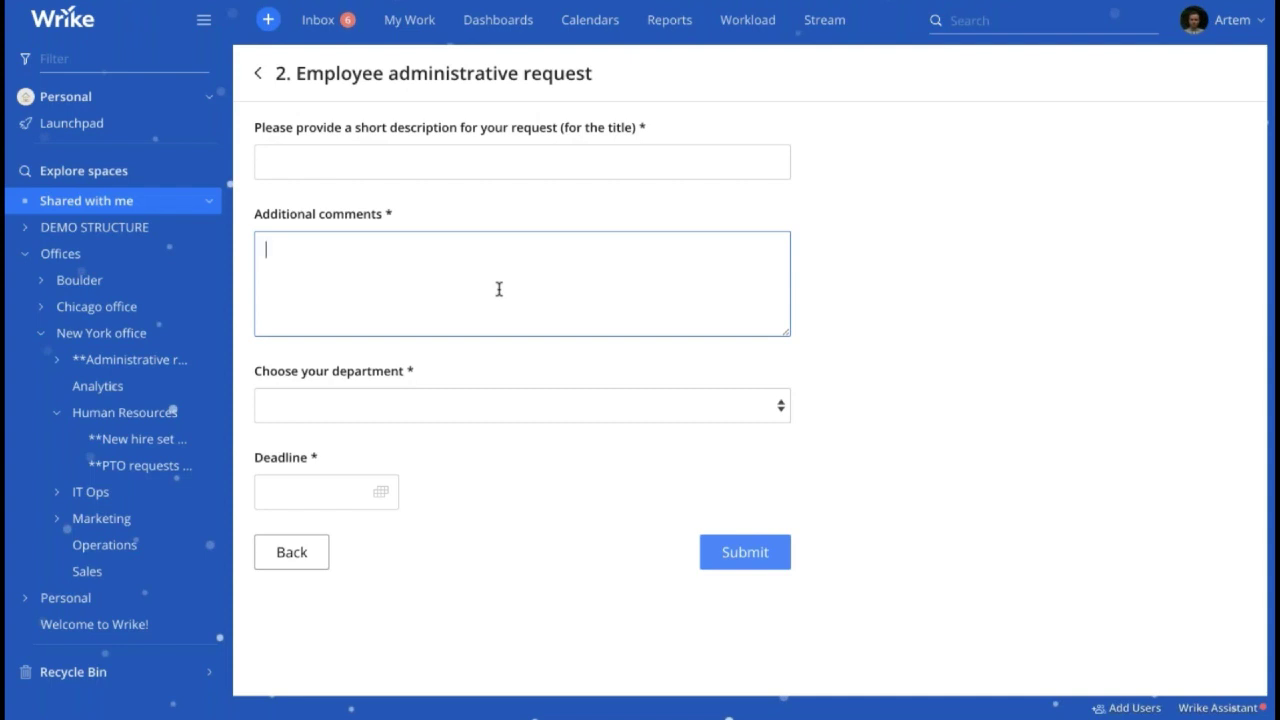
pyautogui.click(425, 418)
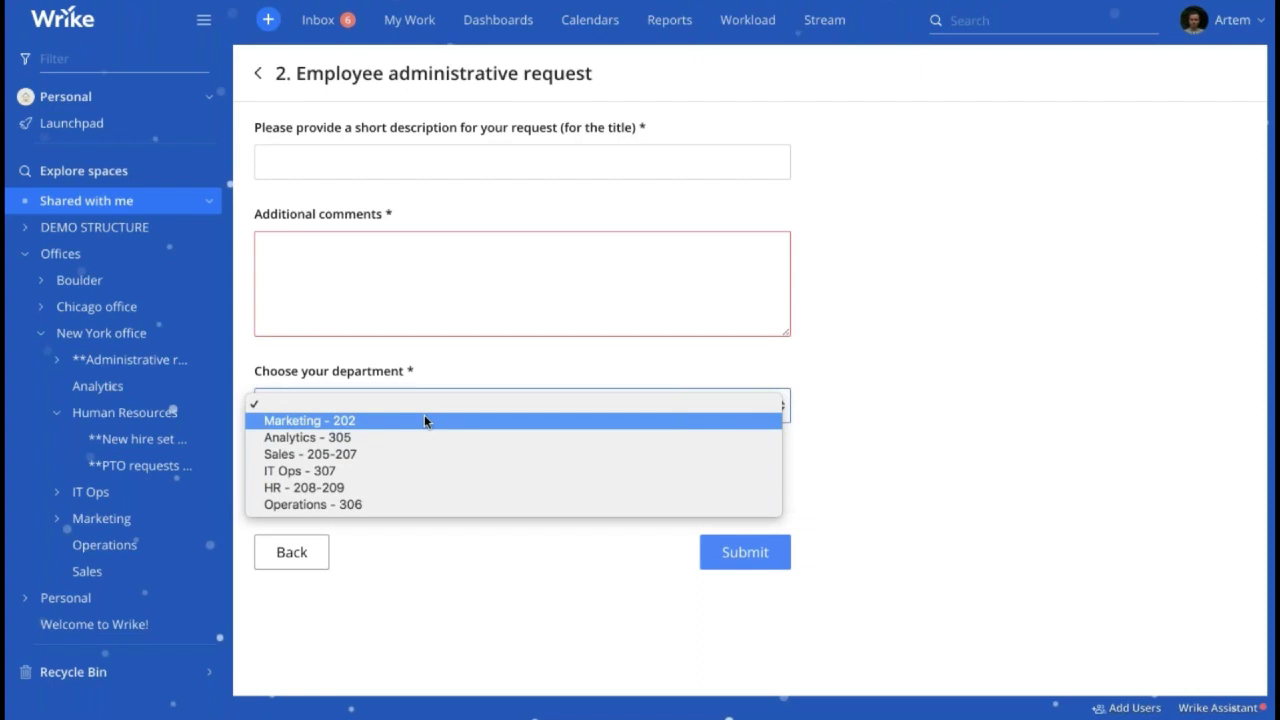
pyautogui.click(330, 471)
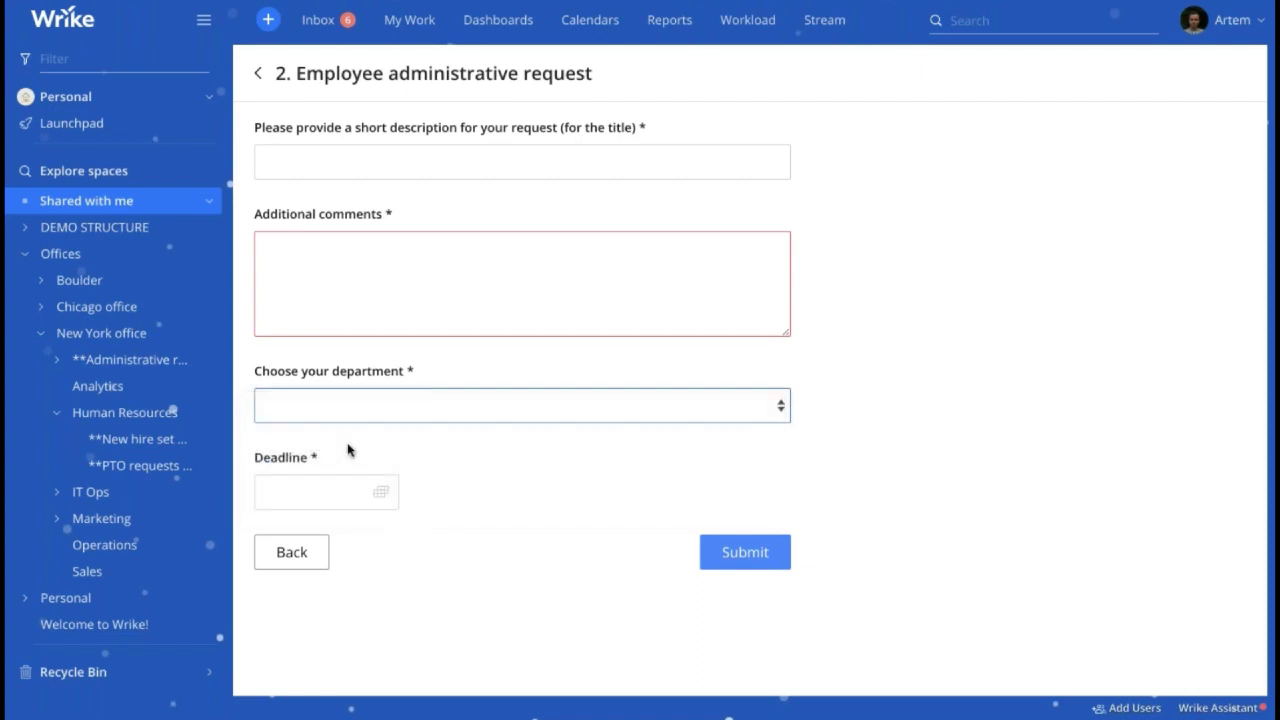
pyautogui.click(325, 494)
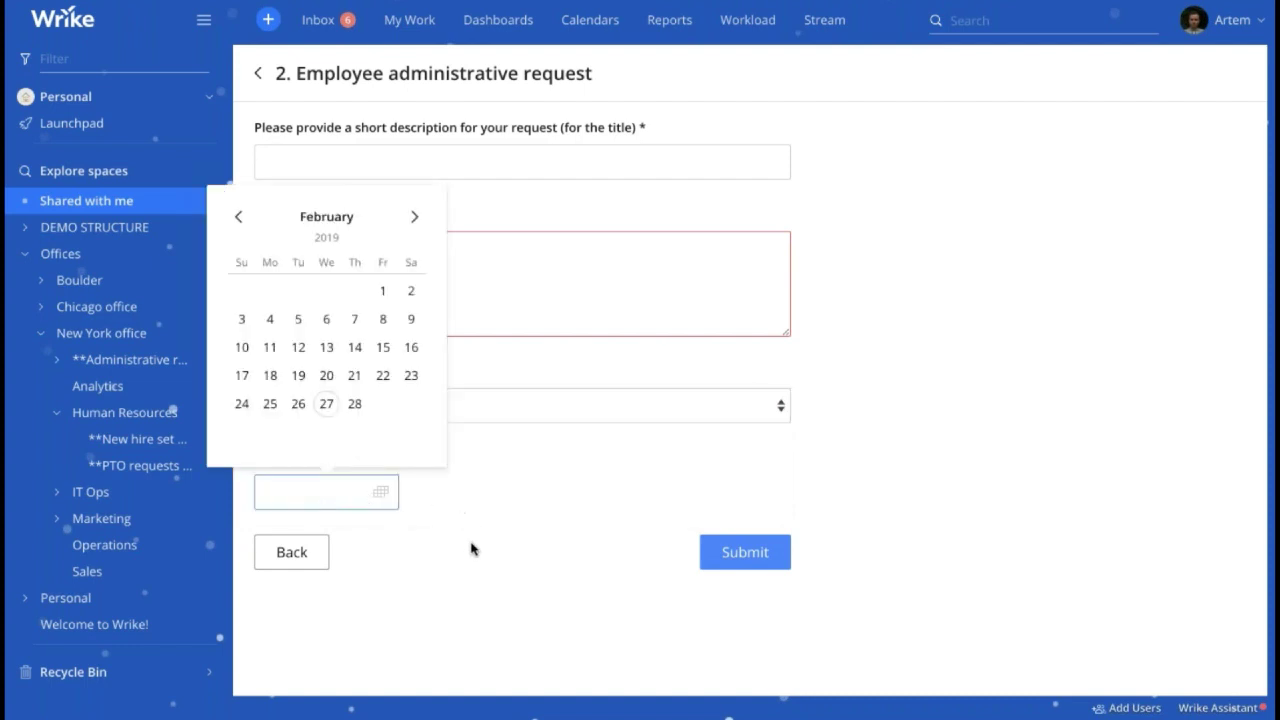
pyautogui.click(471, 584)
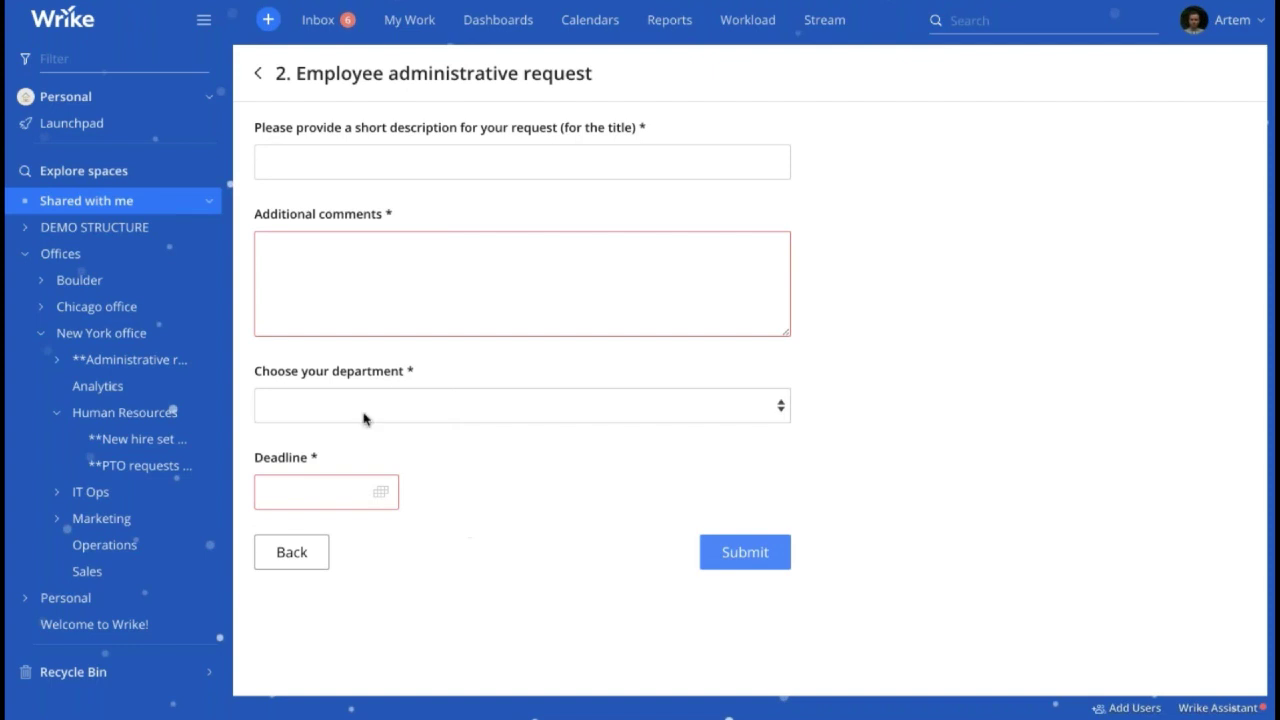
pyautogui.click(55, 361)
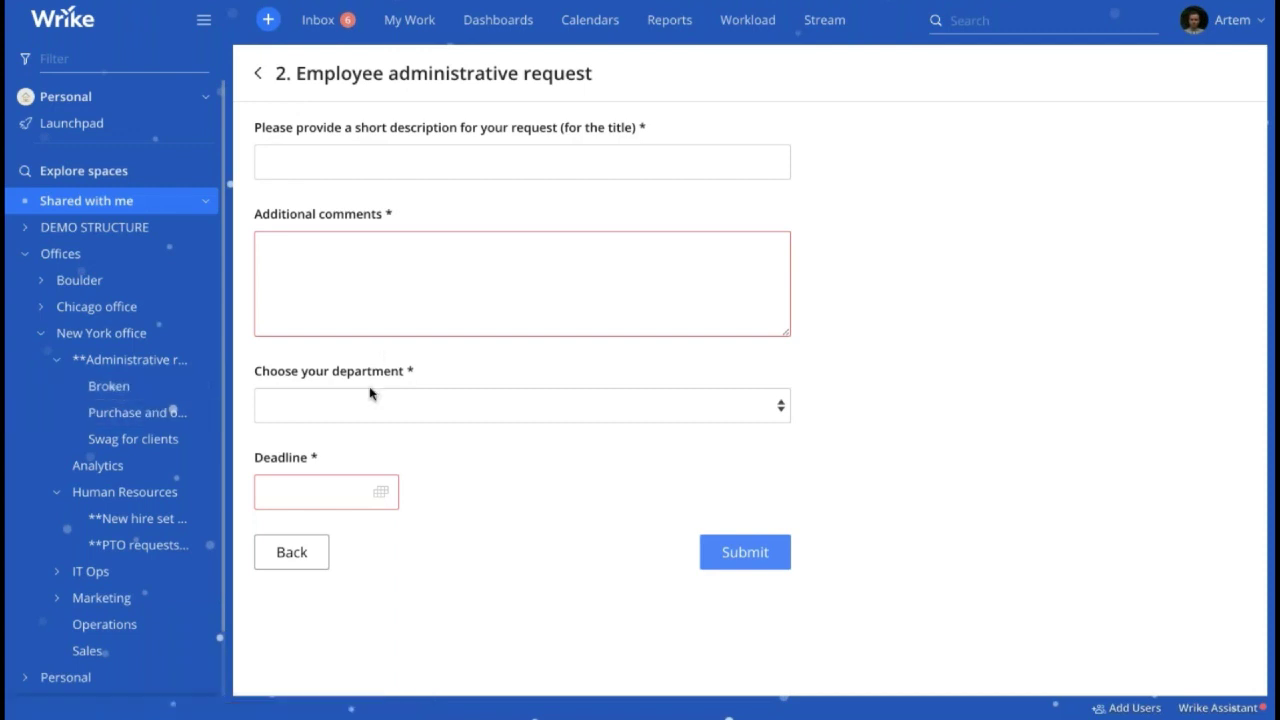
pyautogui.click(160, 418)
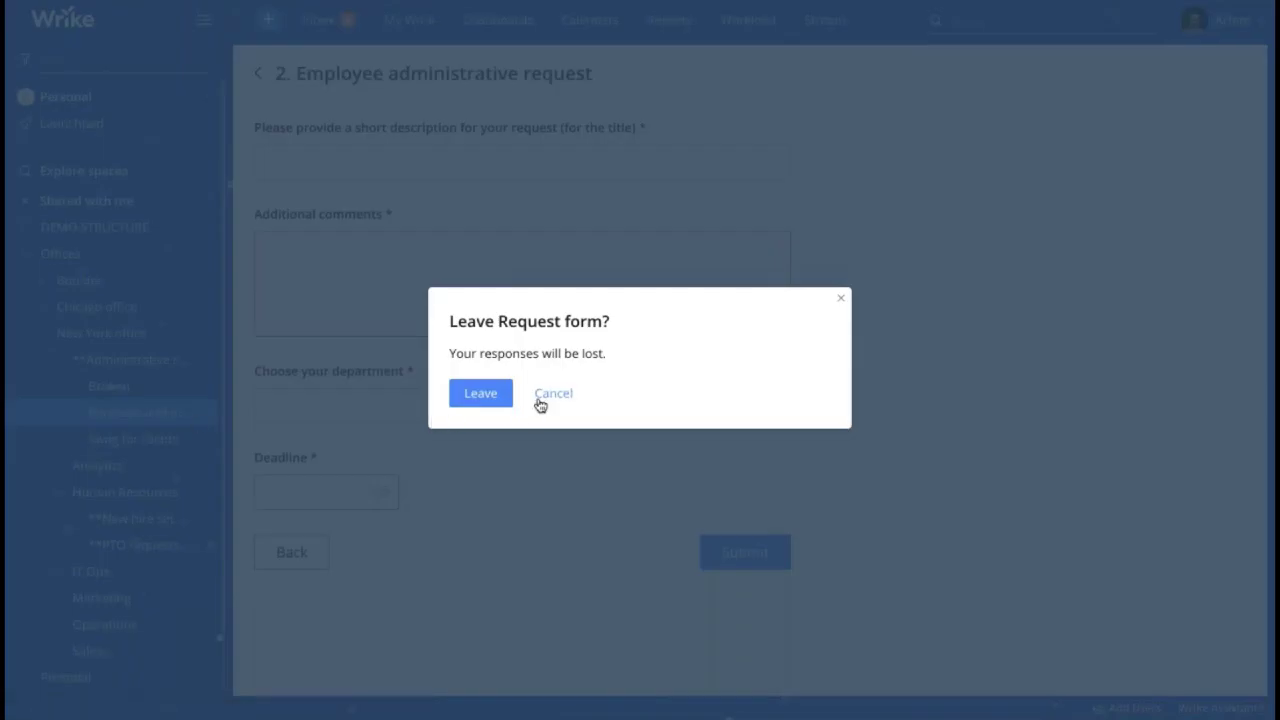
# Stay on the form at first, then go back and leave the unfinished administrative request
pyautogui.click(540, 397)
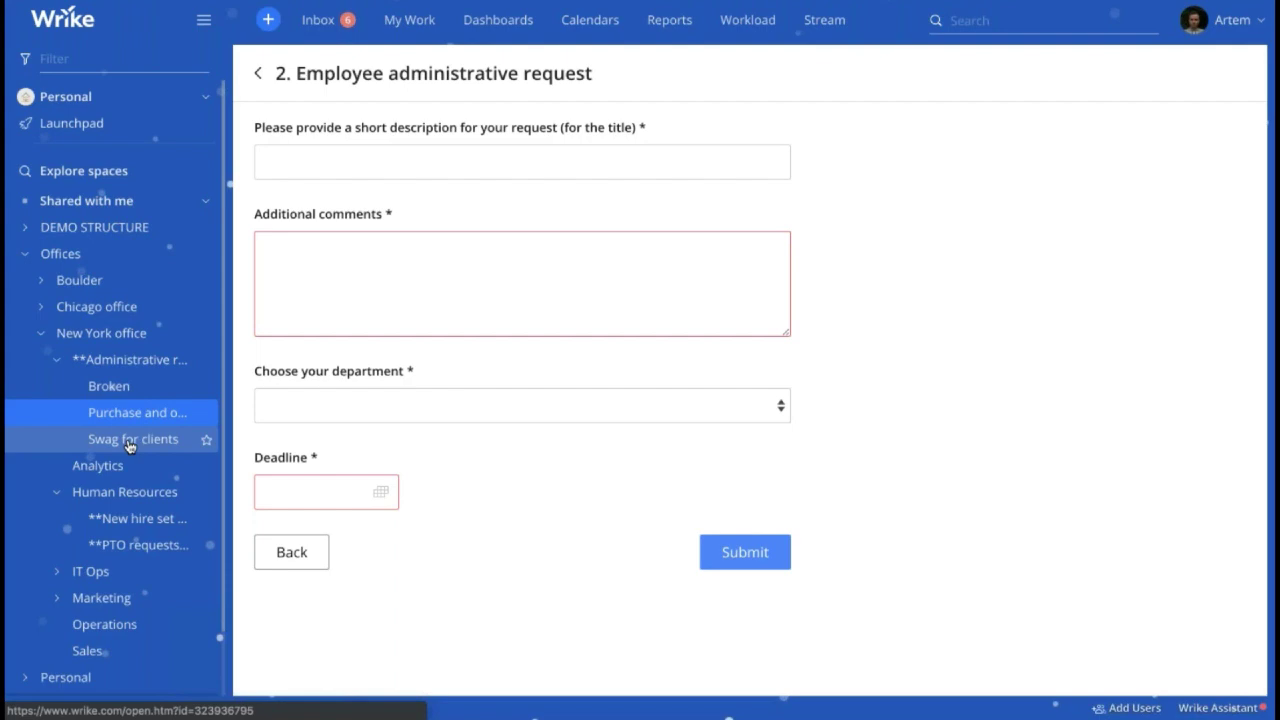
pyautogui.click(258, 73)
pyautogui.click(480, 393)
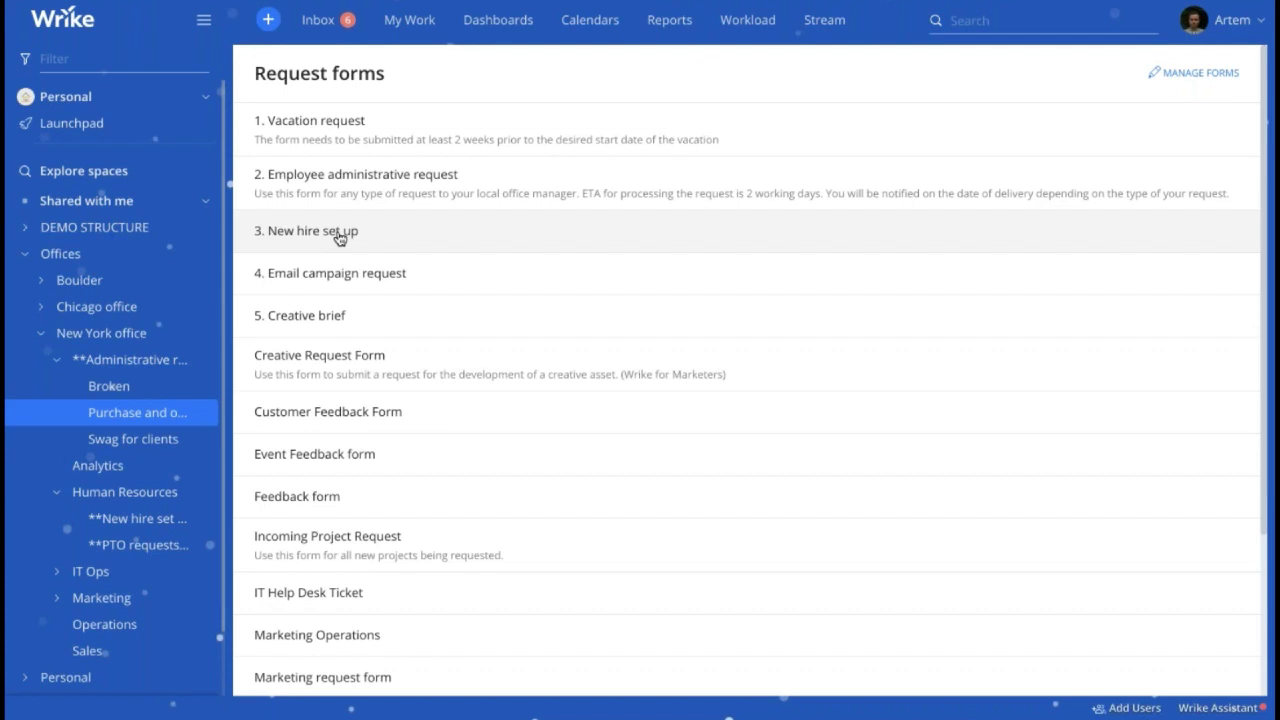
pyautogui.click(340, 238)
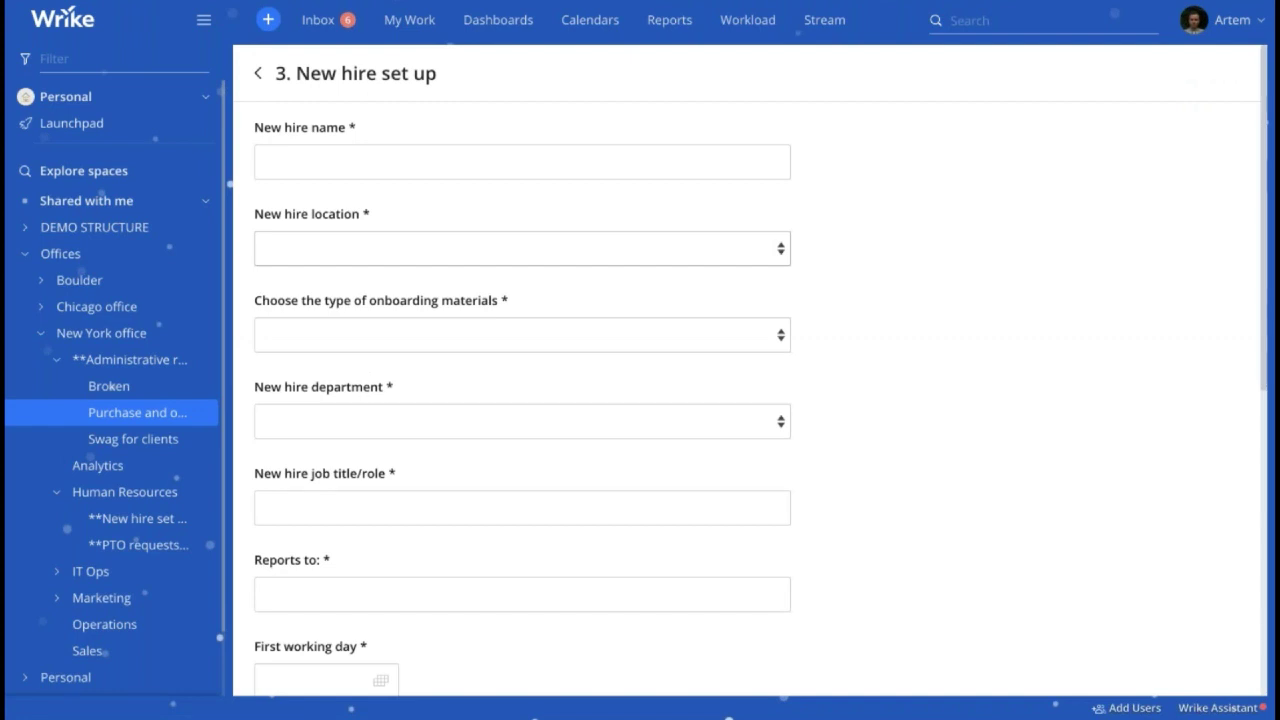
pyautogui.click(341, 161)
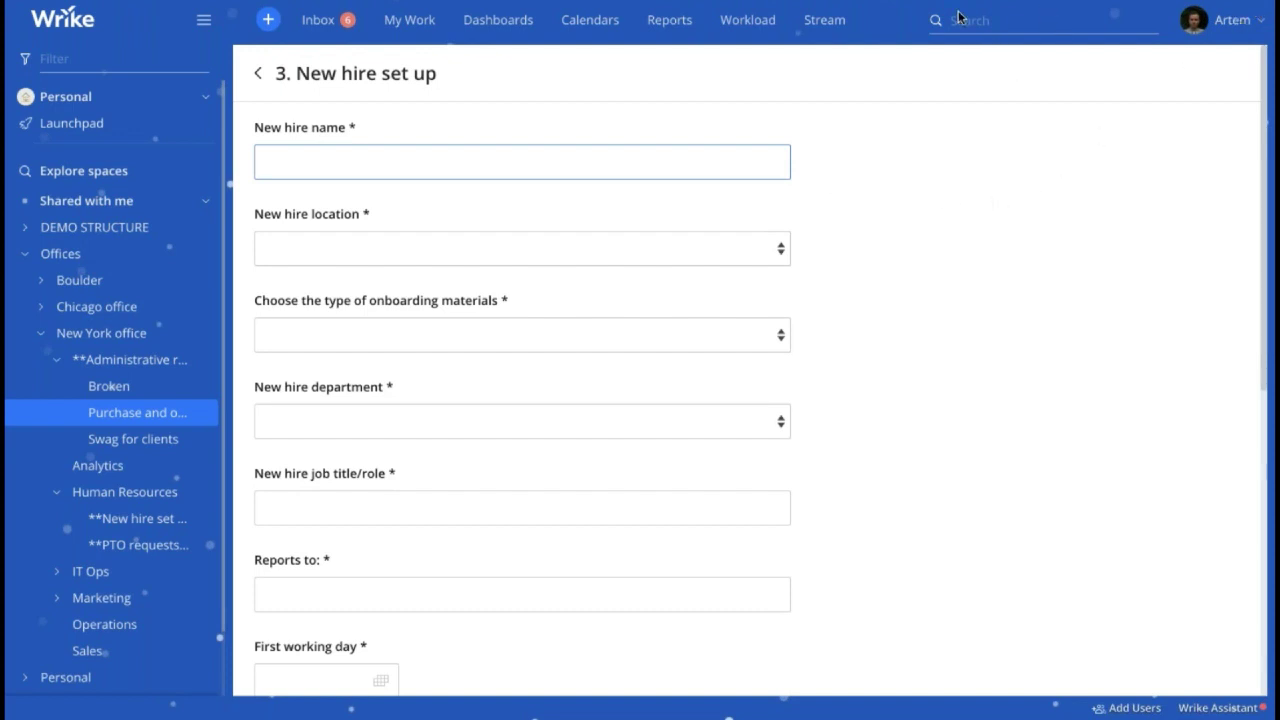
pyautogui.click(430, 248)
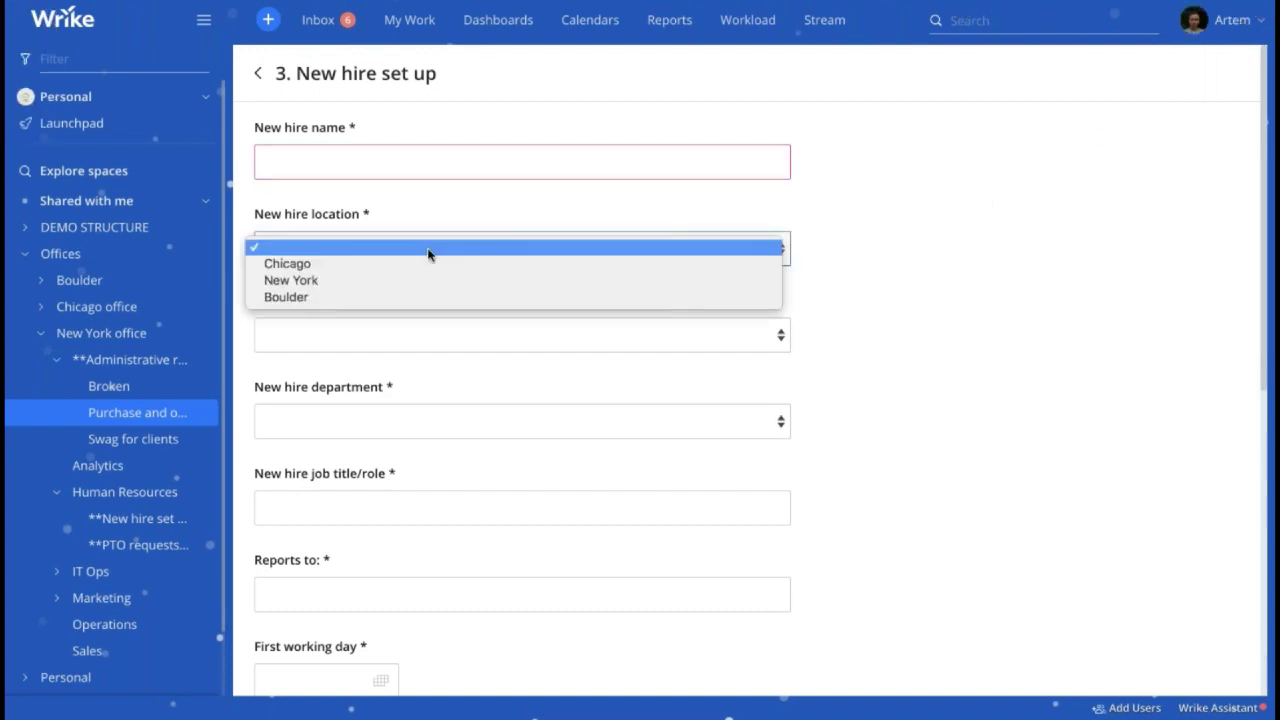
pyautogui.click(796, 314)
pyautogui.scroll(-1, 796, 314)
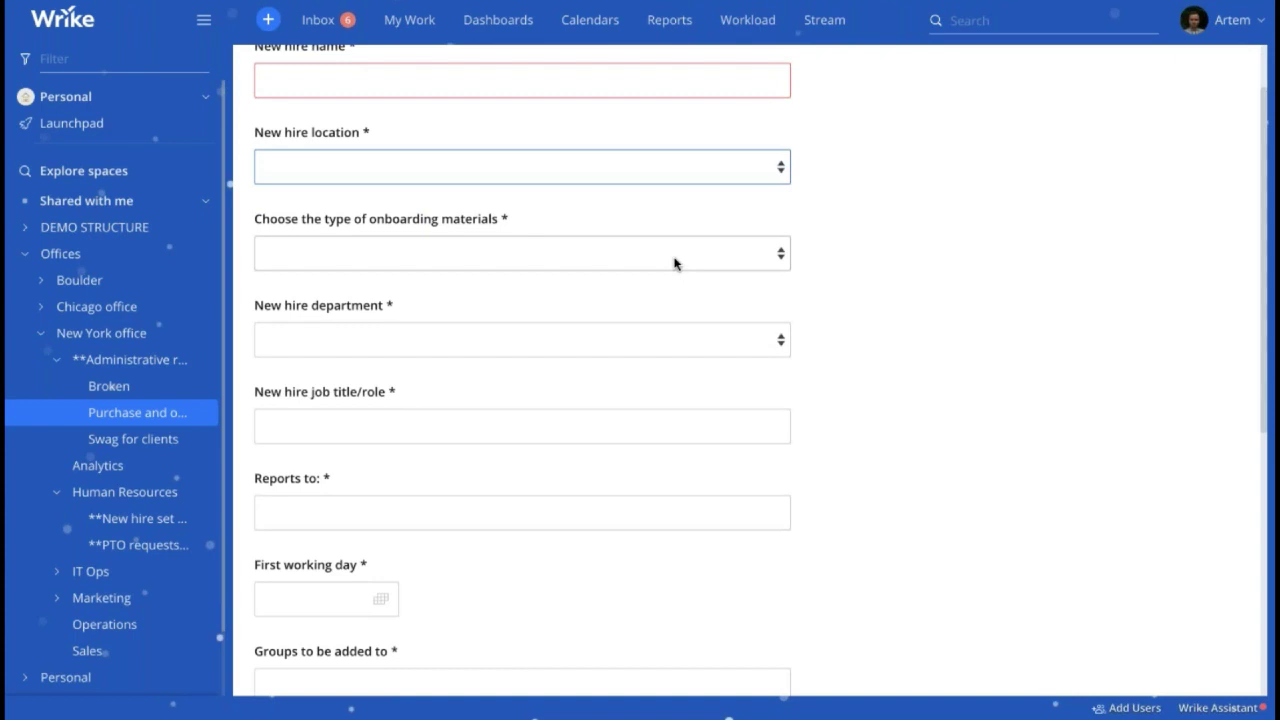
pyautogui.click(674, 263)
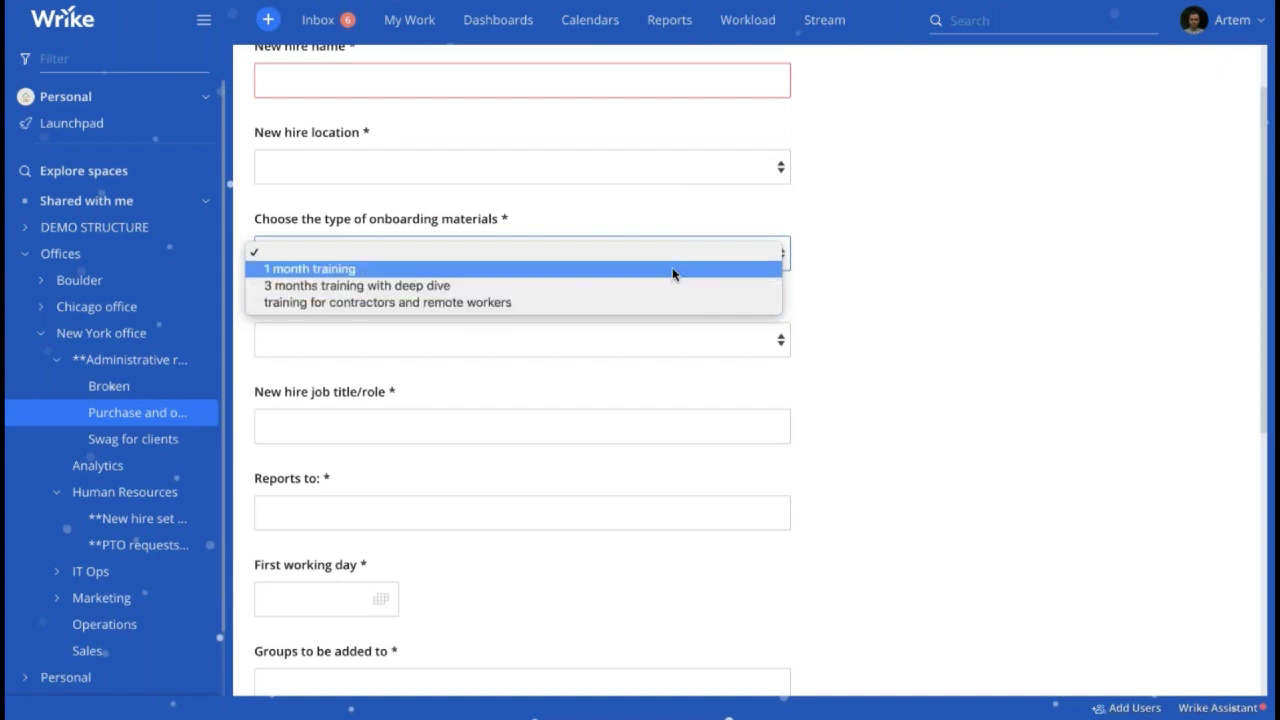
pyautogui.click(849, 303)
pyautogui.scroll(-1, 806, 295)
pyautogui.scroll(-1, 806, 295)
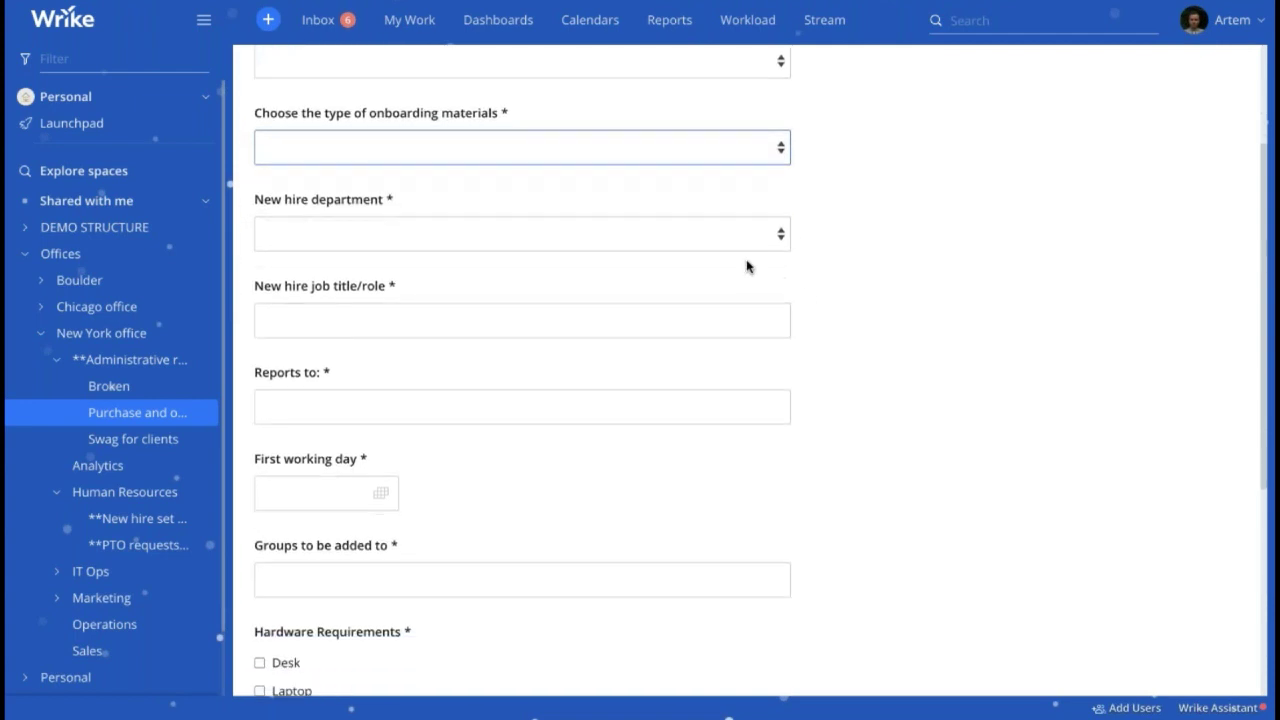
pyautogui.click(598, 238)
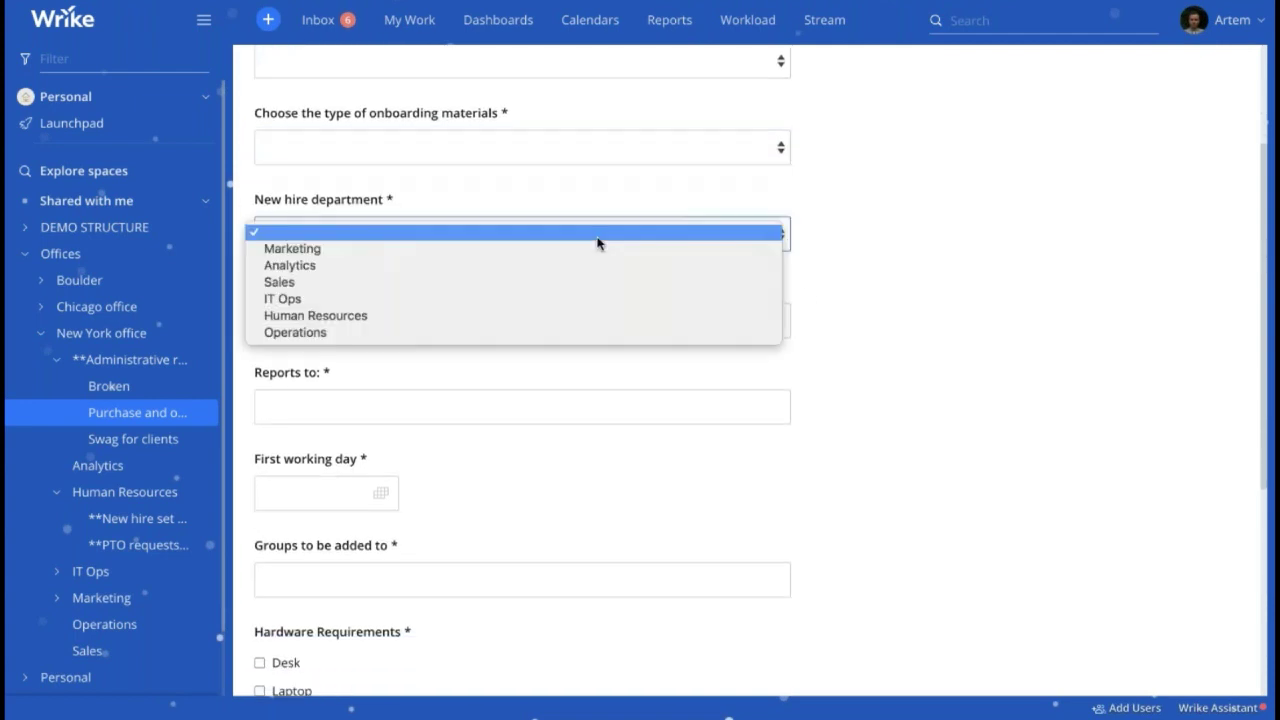
pyautogui.click(617, 208)
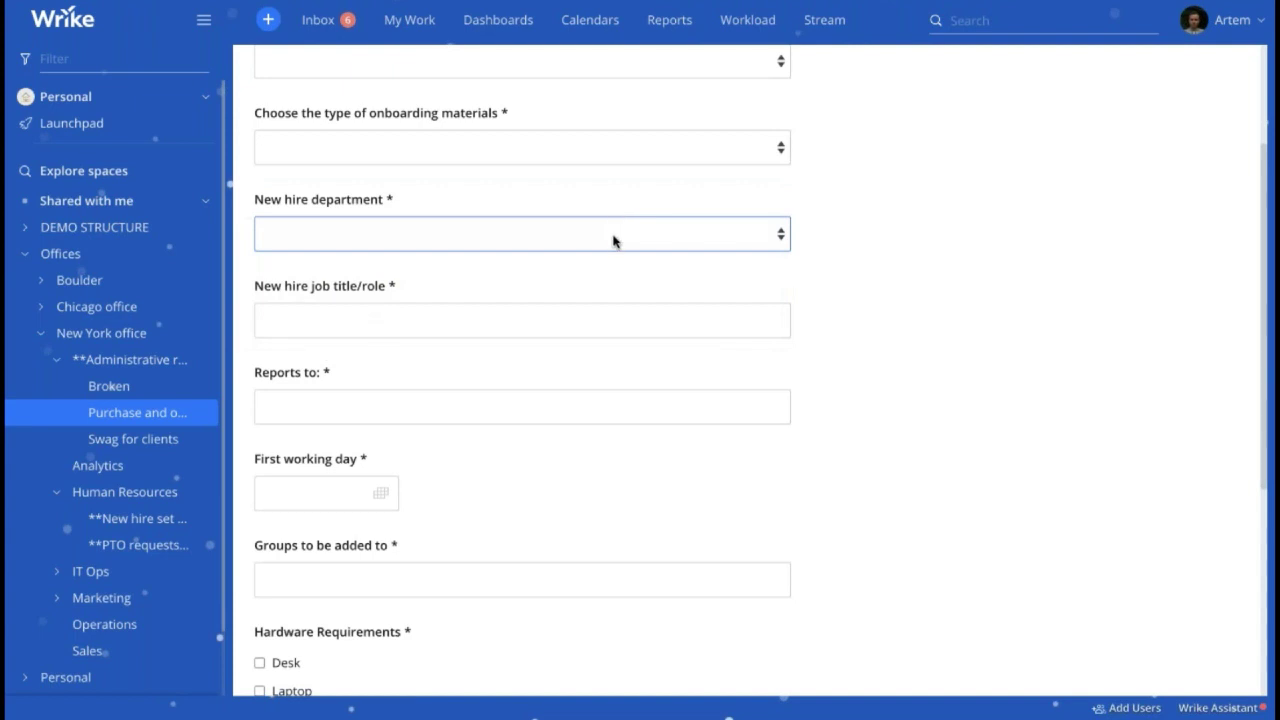
pyautogui.click(613, 240)
pyautogui.click(620, 240)
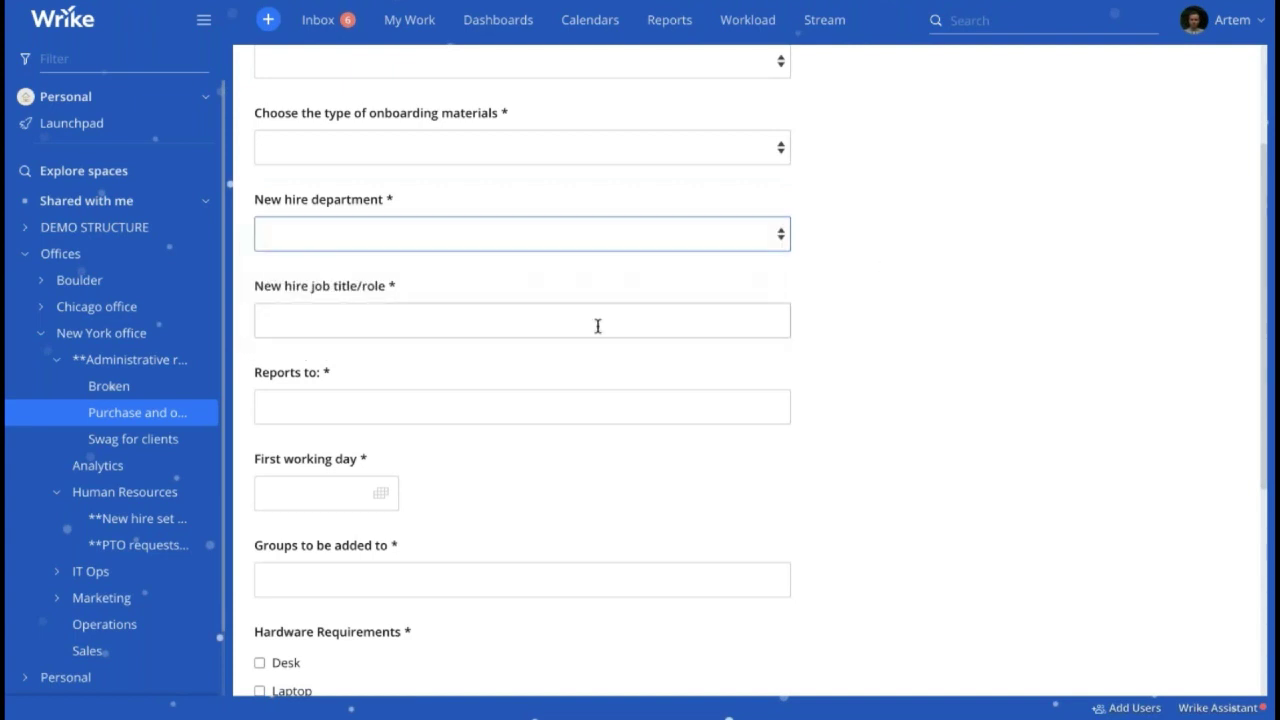
pyautogui.click(597, 323)
pyautogui.click(563, 411)
pyautogui.scroll(-4, 557, 389)
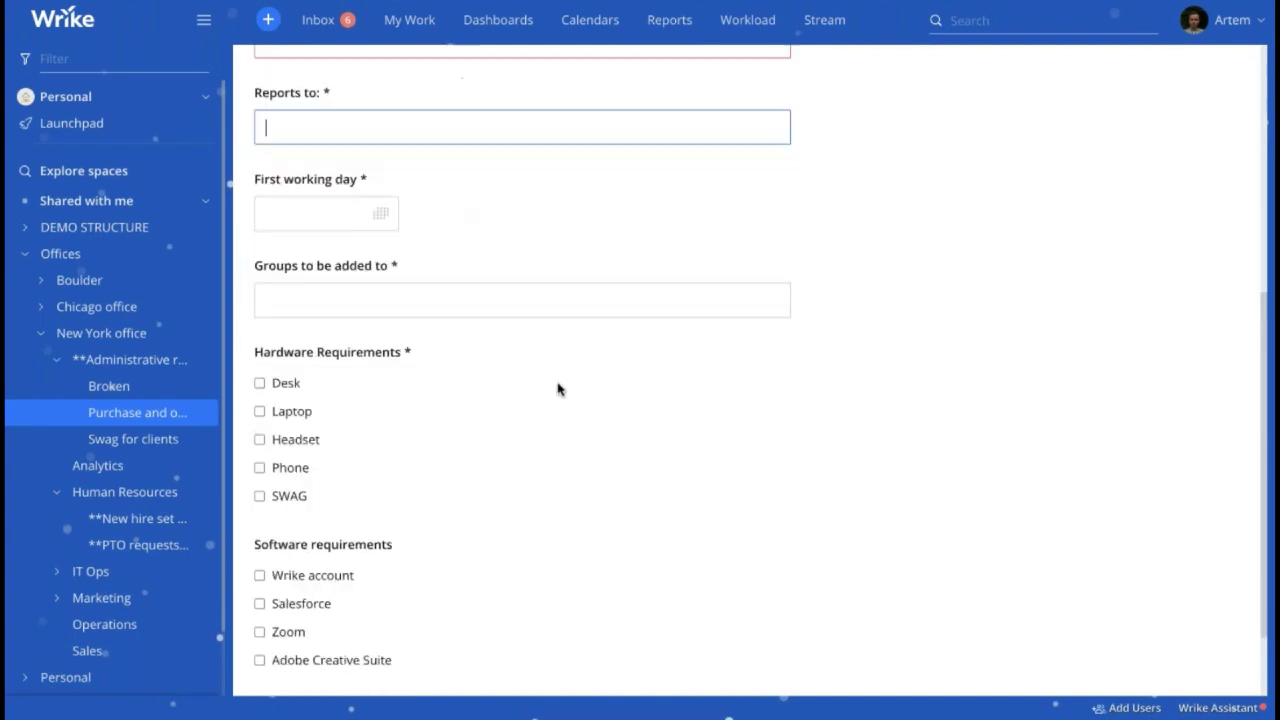
# Tick Desk, Laptop, Headset, Phone, Wrike account, Salesforce and Adobe Creative Suite, then back out of the form
pyautogui.click(309, 106)
pyautogui.click(534, 197)
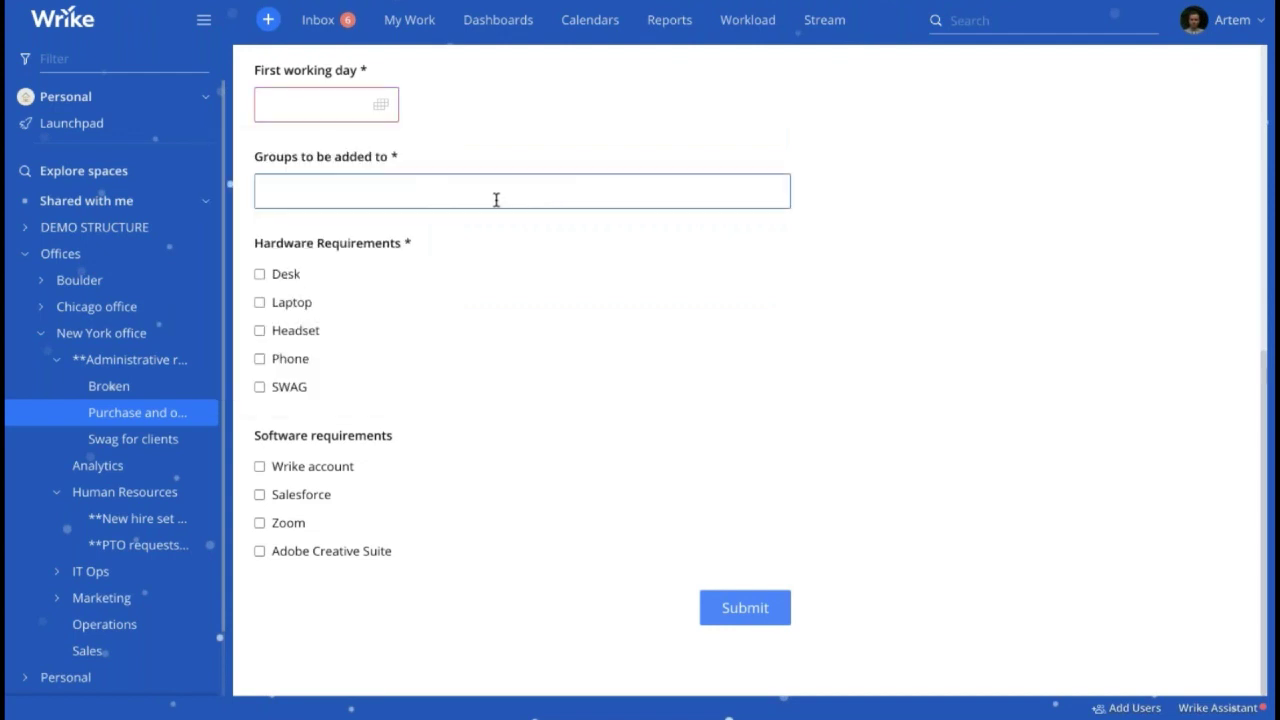
pyautogui.click(280, 276)
pyautogui.click(281, 305)
pyautogui.click(281, 331)
pyautogui.click(284, 362)
pyautogui.click(290, 472)
pyautogui.click(290, 499)
pyautogui.click(290, 556)
pyautogui.scroll(6, 533, 242)
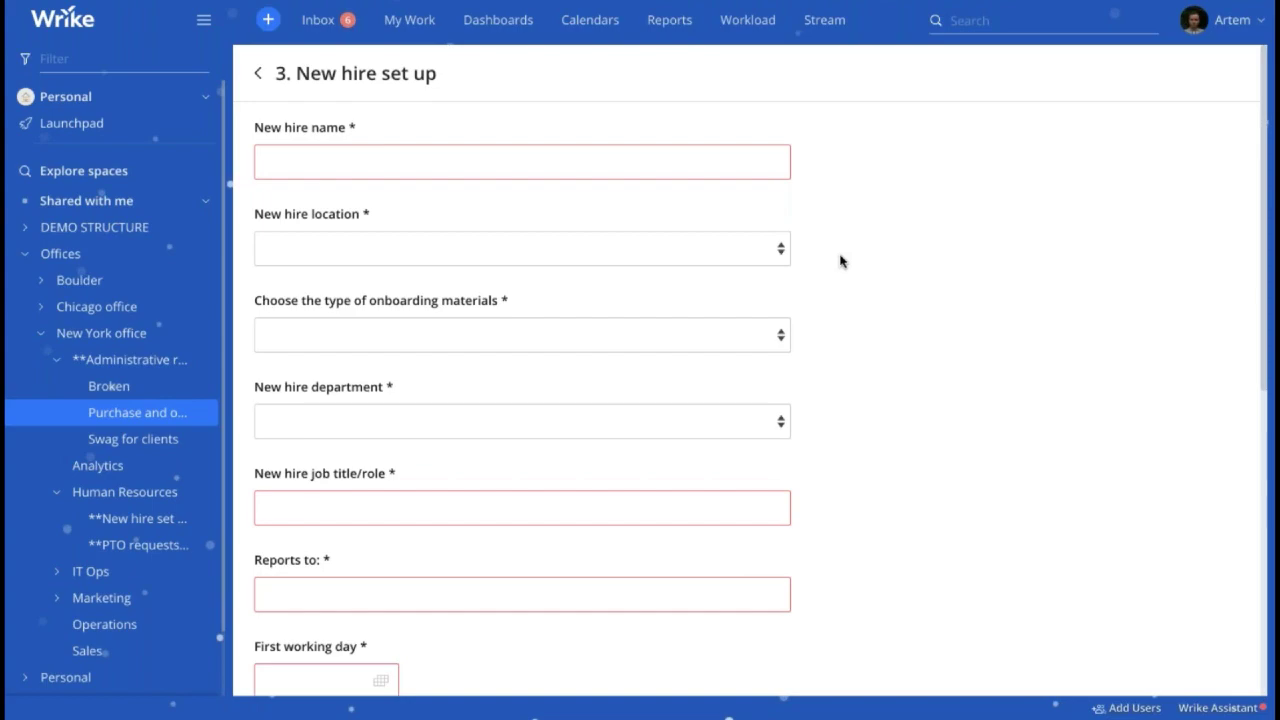
pyautogui.click(260, 73)
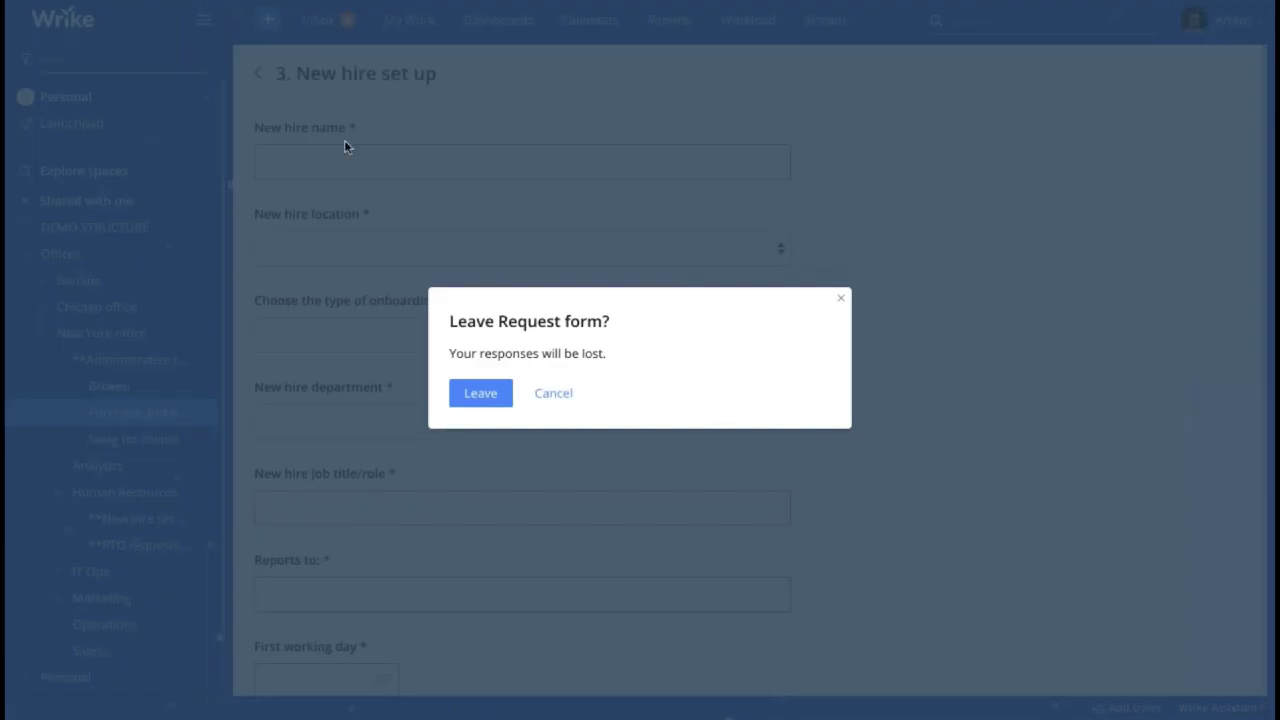
# Confirm Leave to discard the New hire set up responses
pyautogui.click(480, 392)
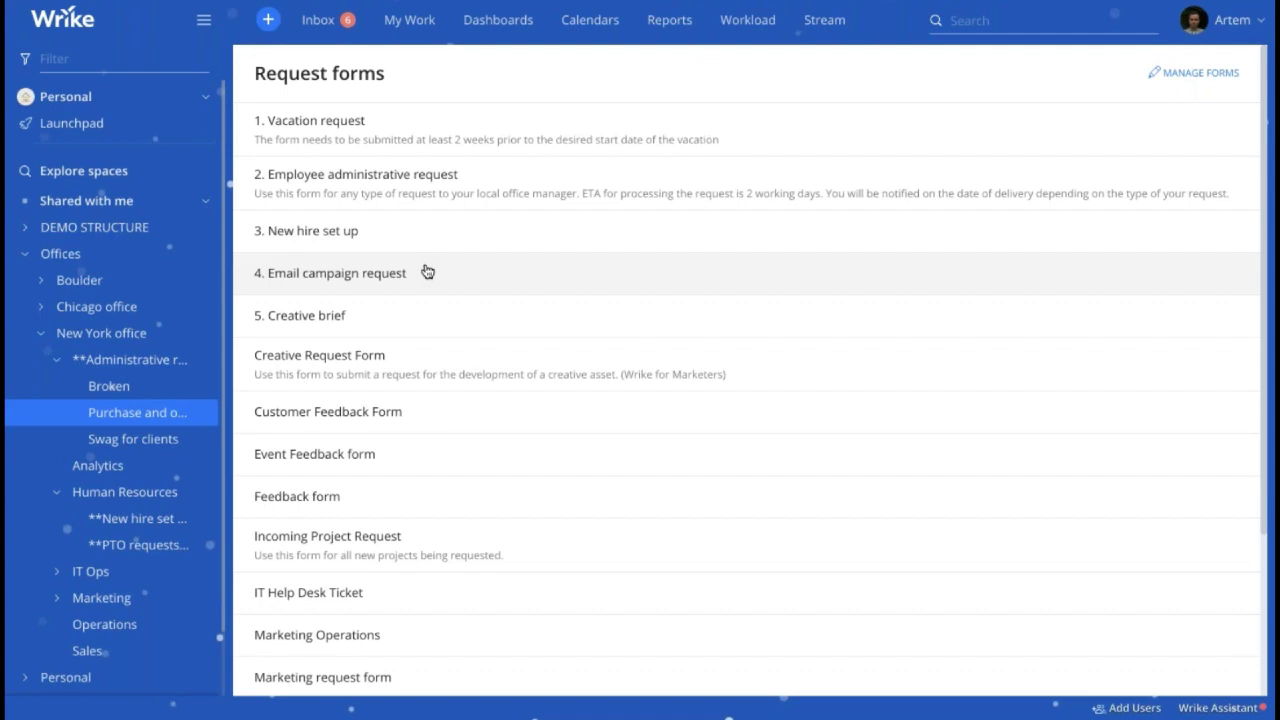
pyautogui.click(362, 275)
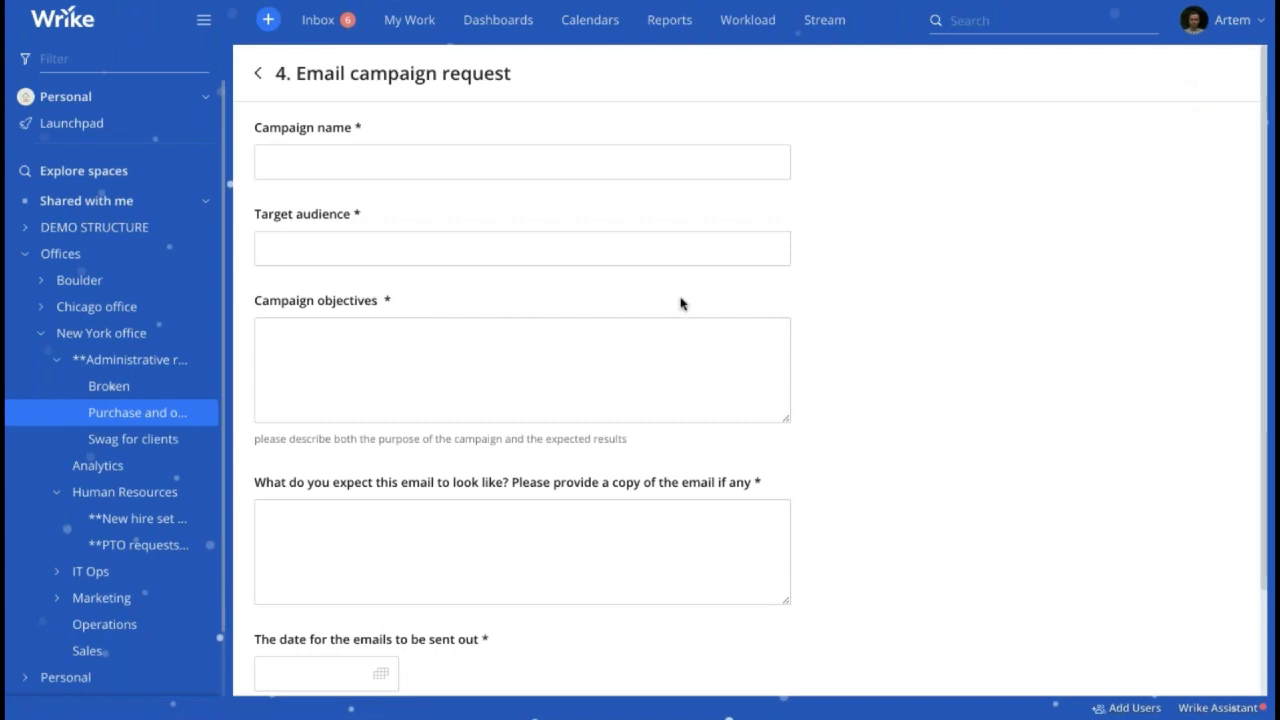
pyautogui.scroll(-1, 896, 331)
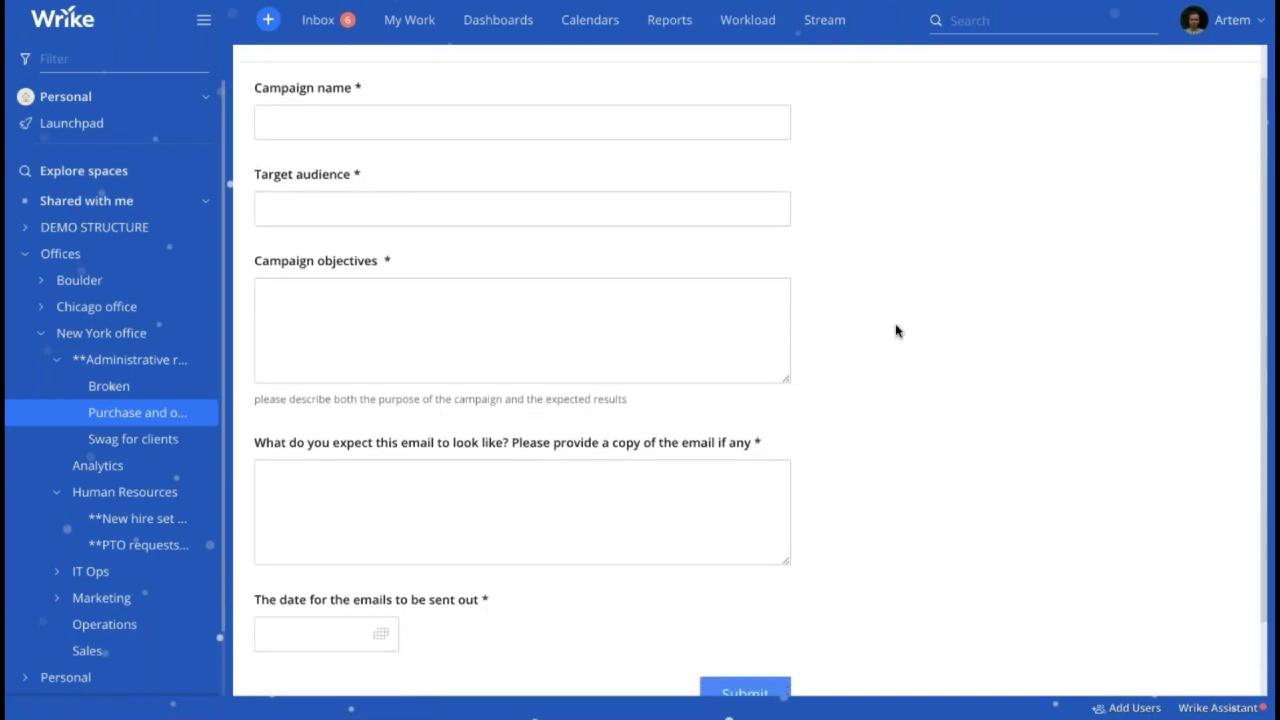
pyautogui.scroll(-1, 896, 331)
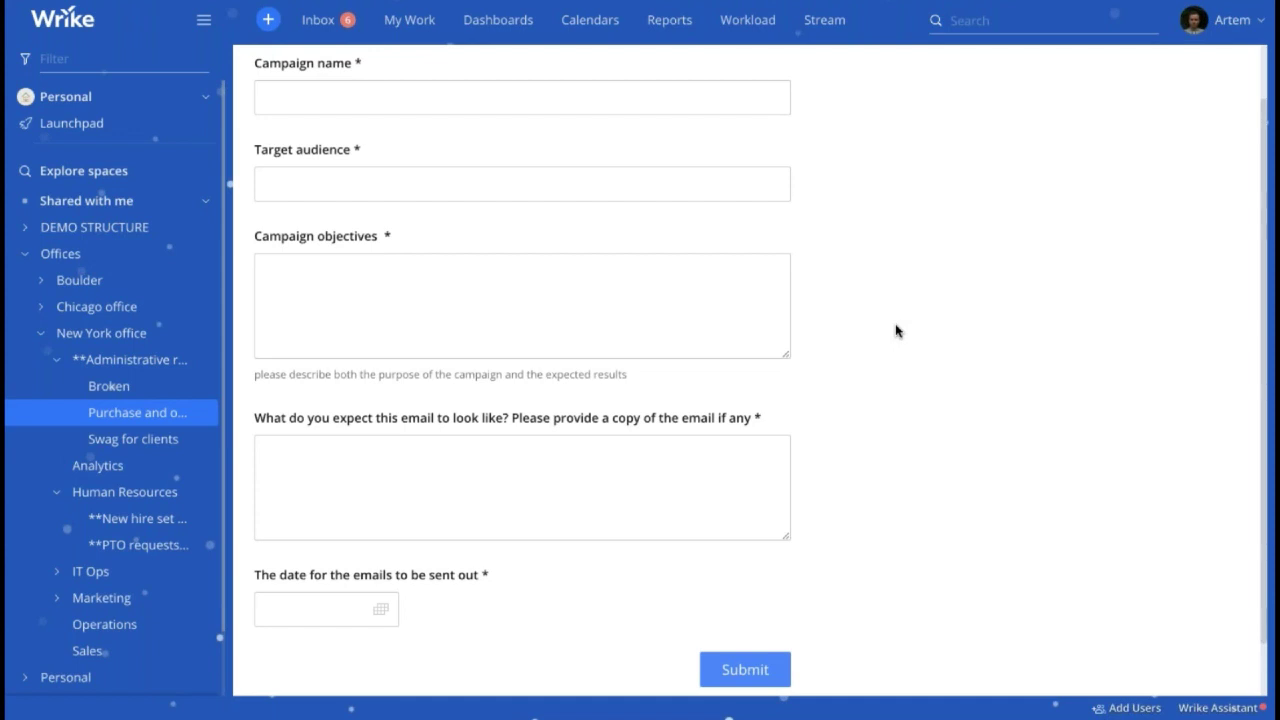
pyautogui.click(434, 98)
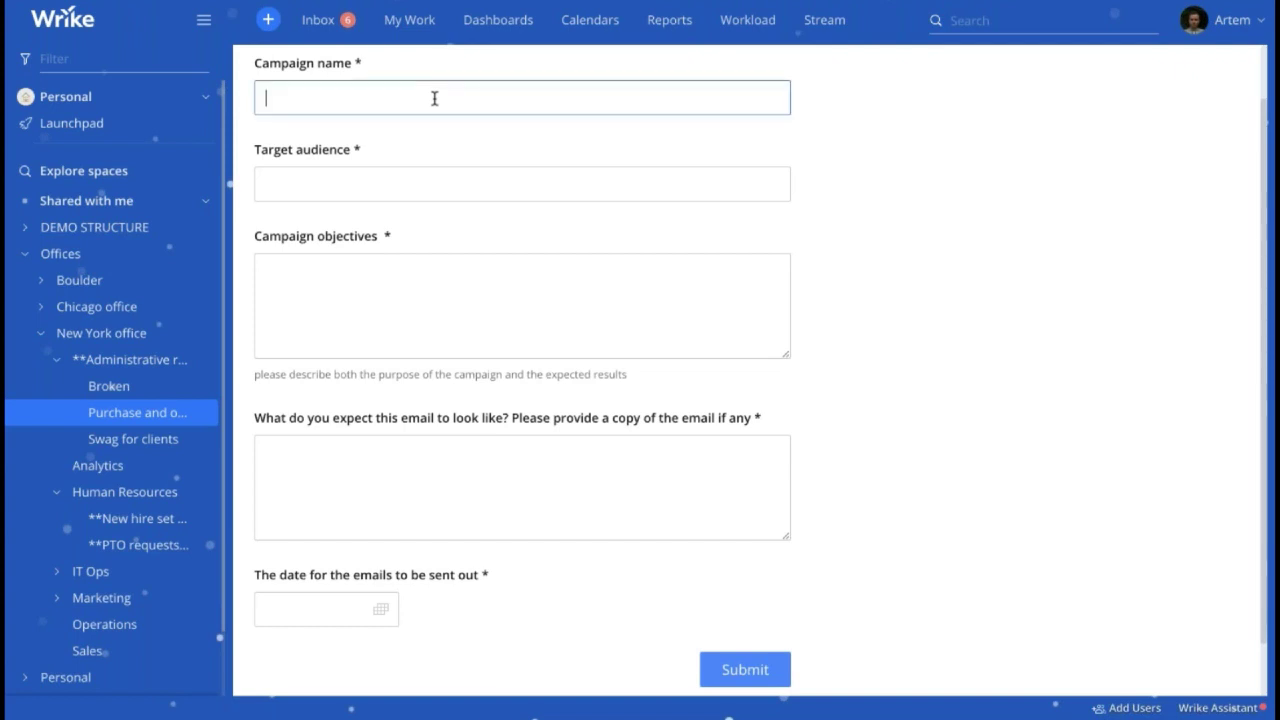
pyautogui.click(421, 185)
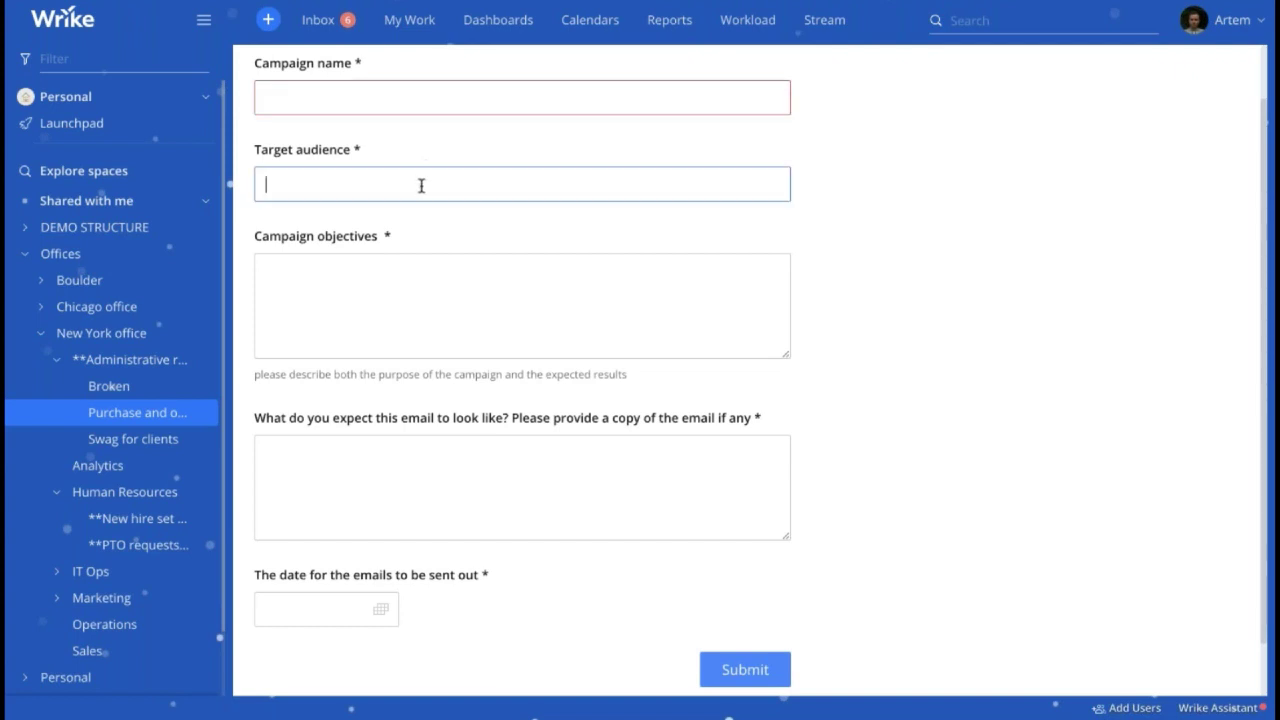
pyautogui.click(417, 286)
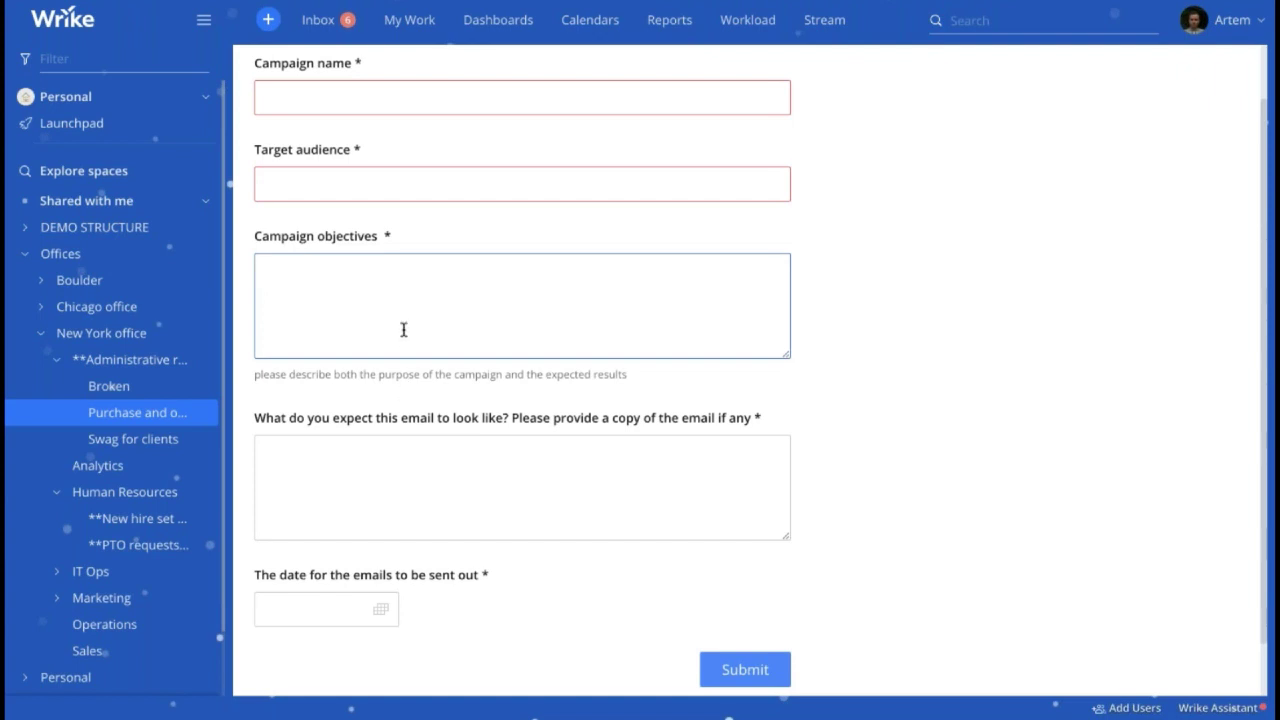
pyautogui.click(390, 473)
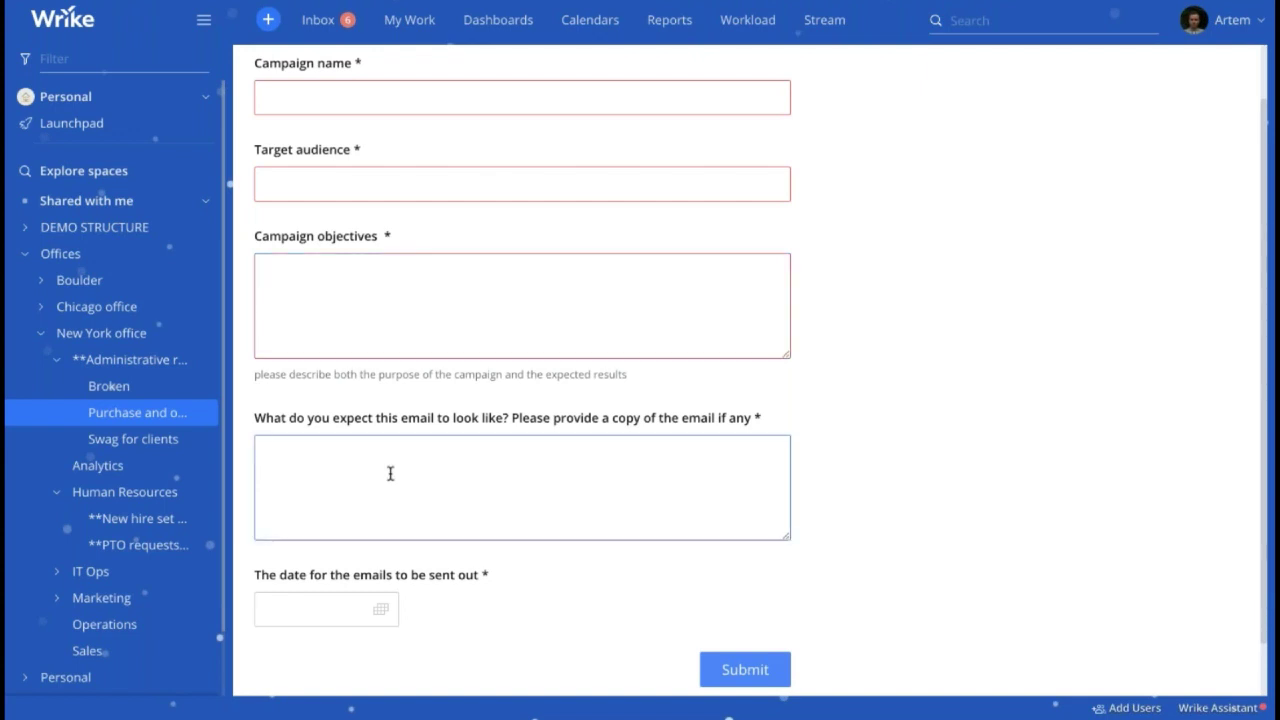
pyautogui.scroll(-1, 390, 473)
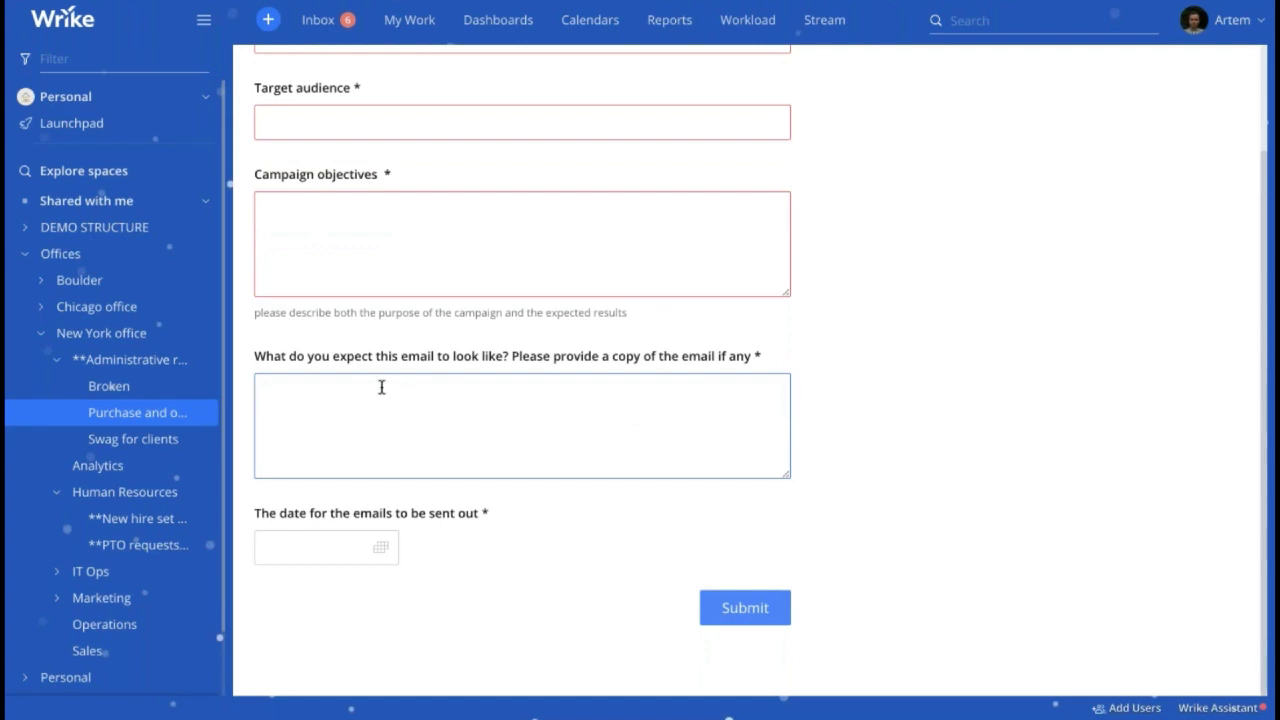
pyautogui.click(296, 542)
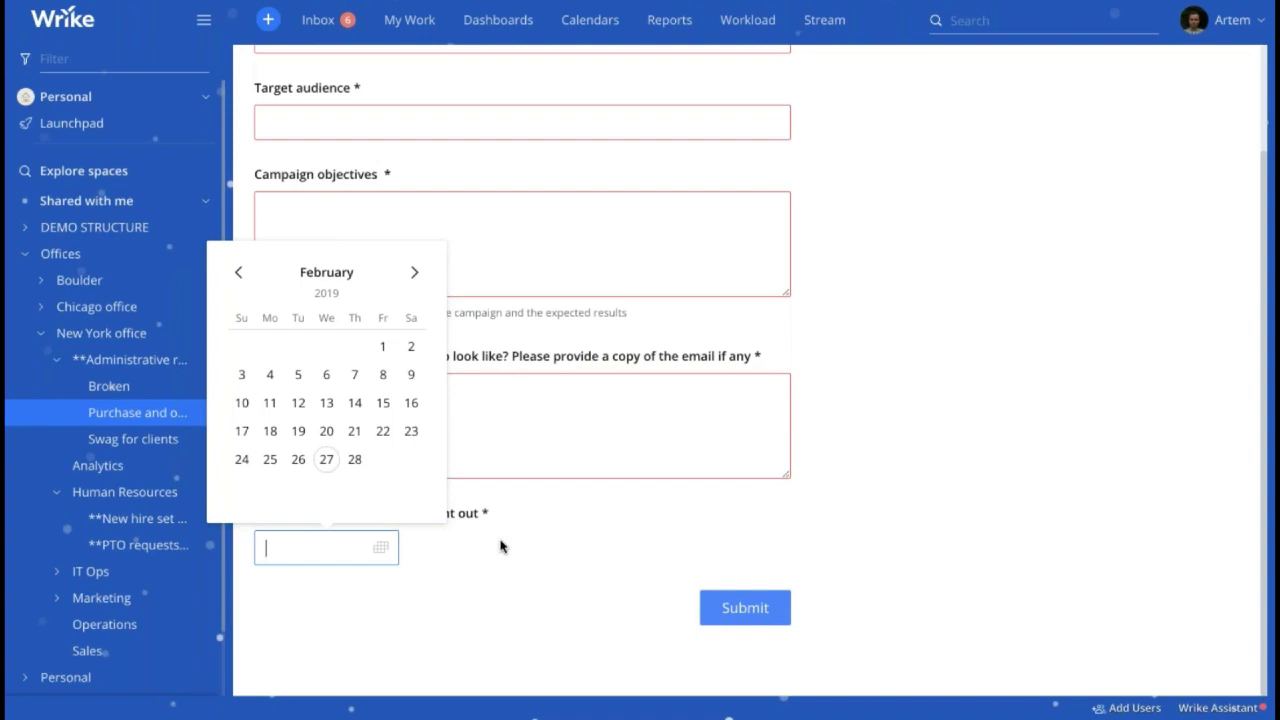
pyautogui.scroll(2, 820, 186)
pyautogui.click(257, 73)
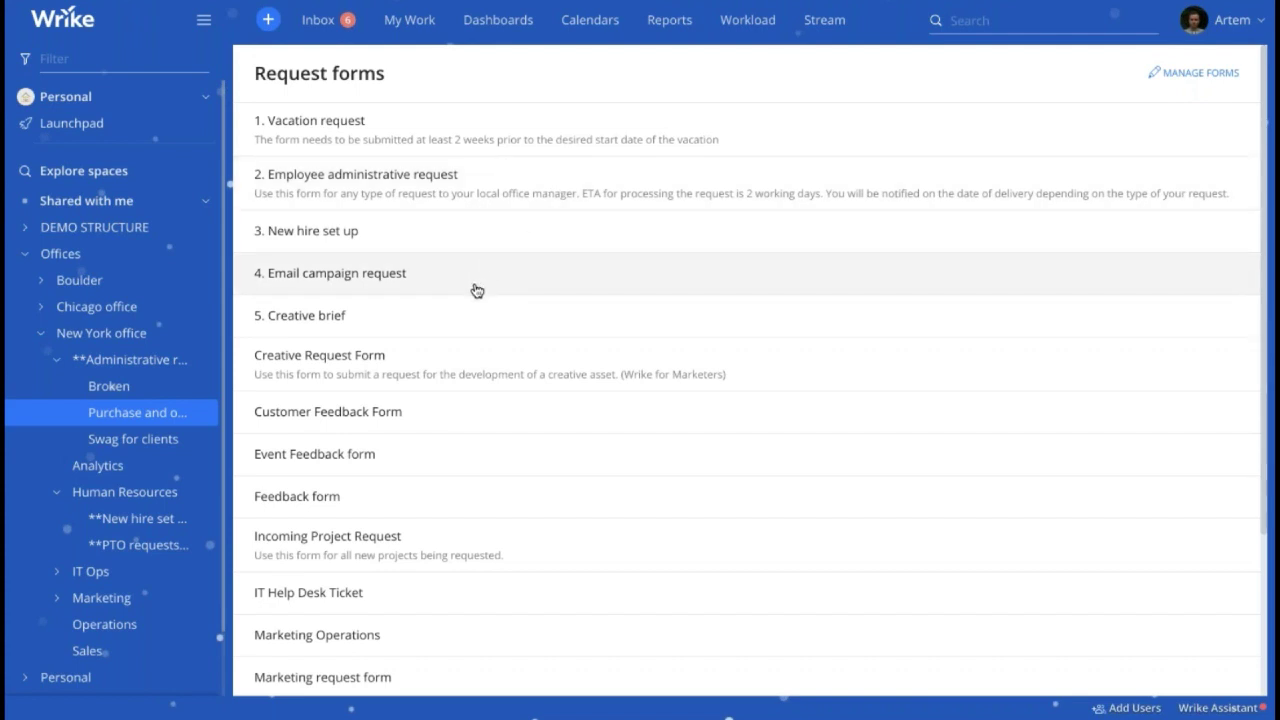
# Open 5. Creative brief, choose Graphic design as Job name and enter 'Creative team, Sales Team' as stakeholders
pyautogui.click(400, 314)
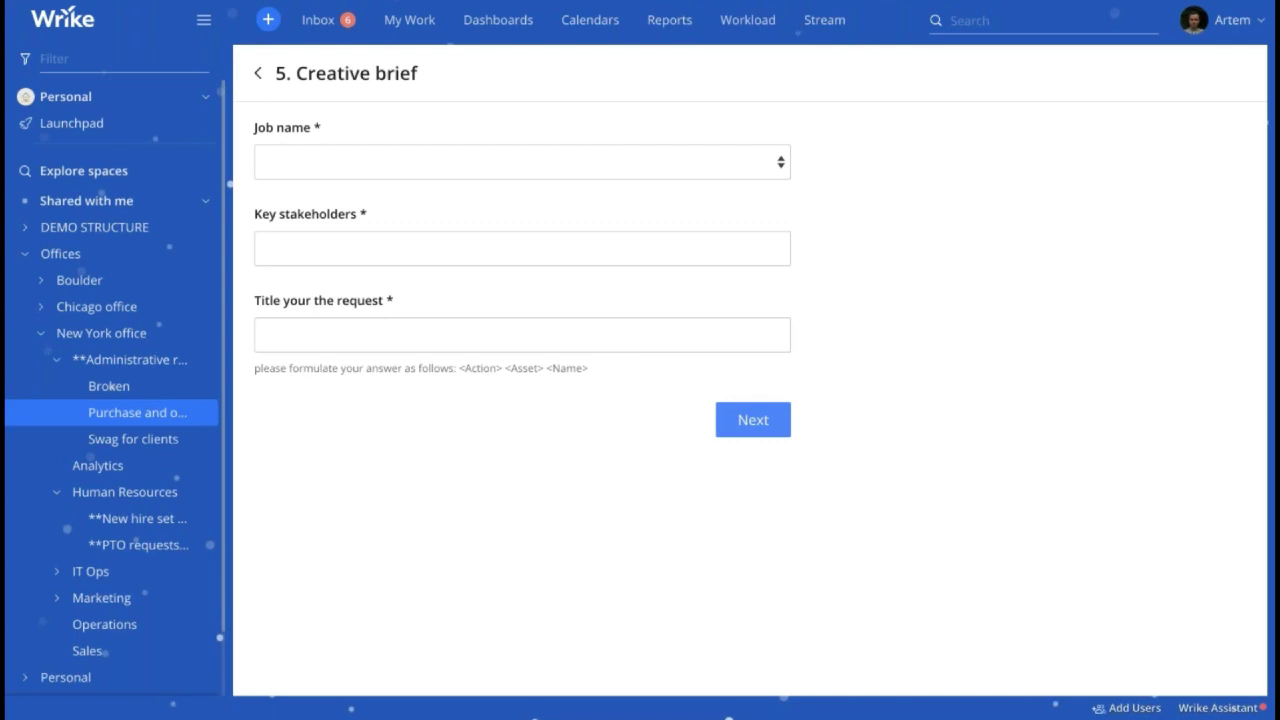
pyautogui.click(421, 246)
pyautogui.click(390, 172)
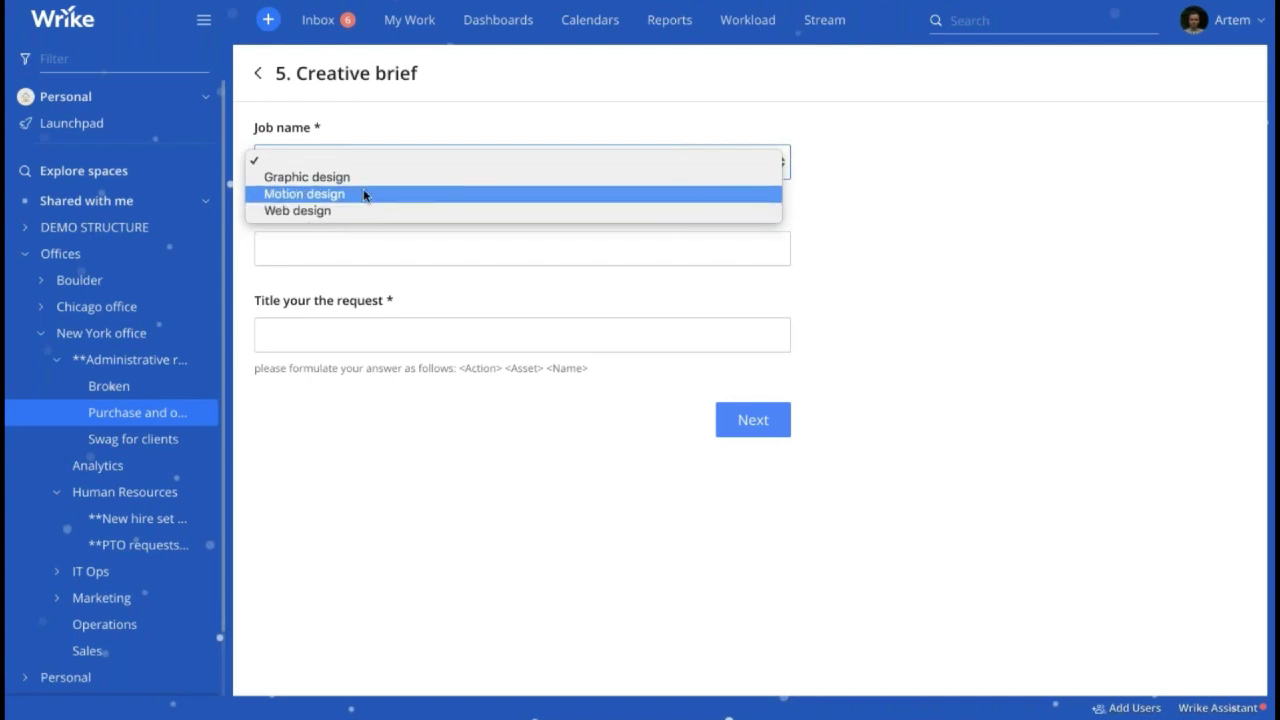
pyautogui.click(355, 183)
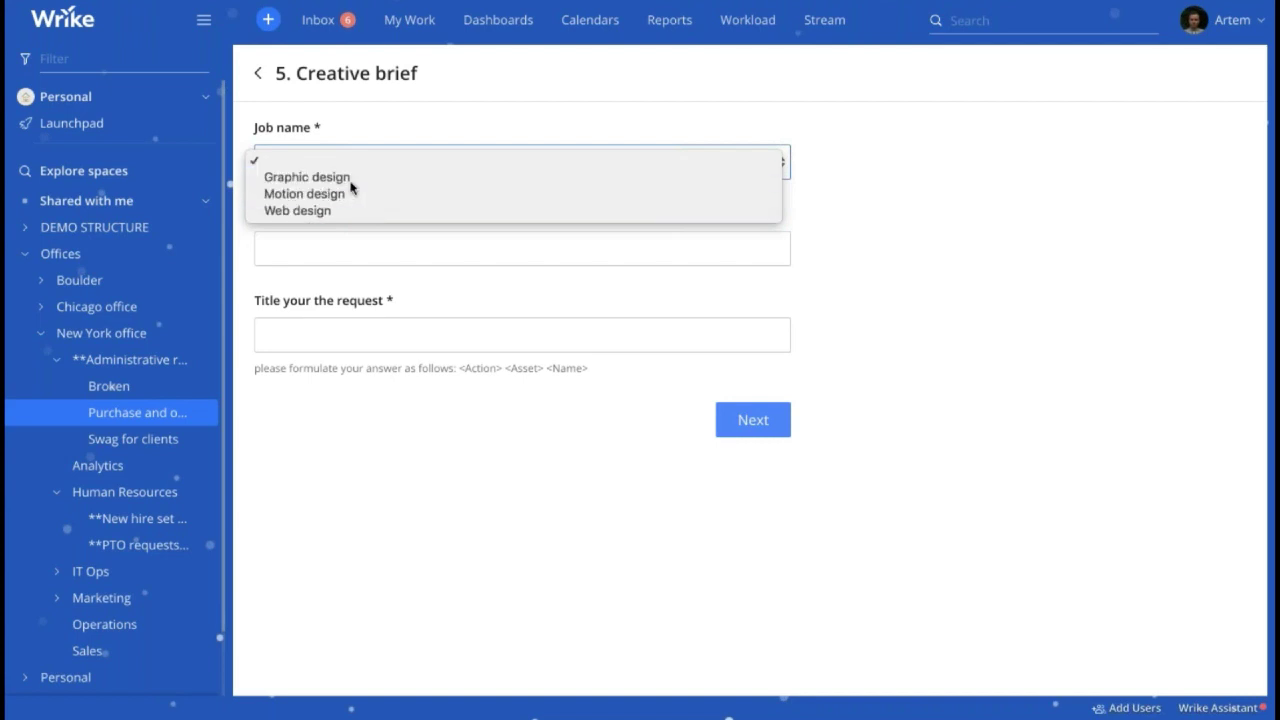
pyautogui.click(343, 246)
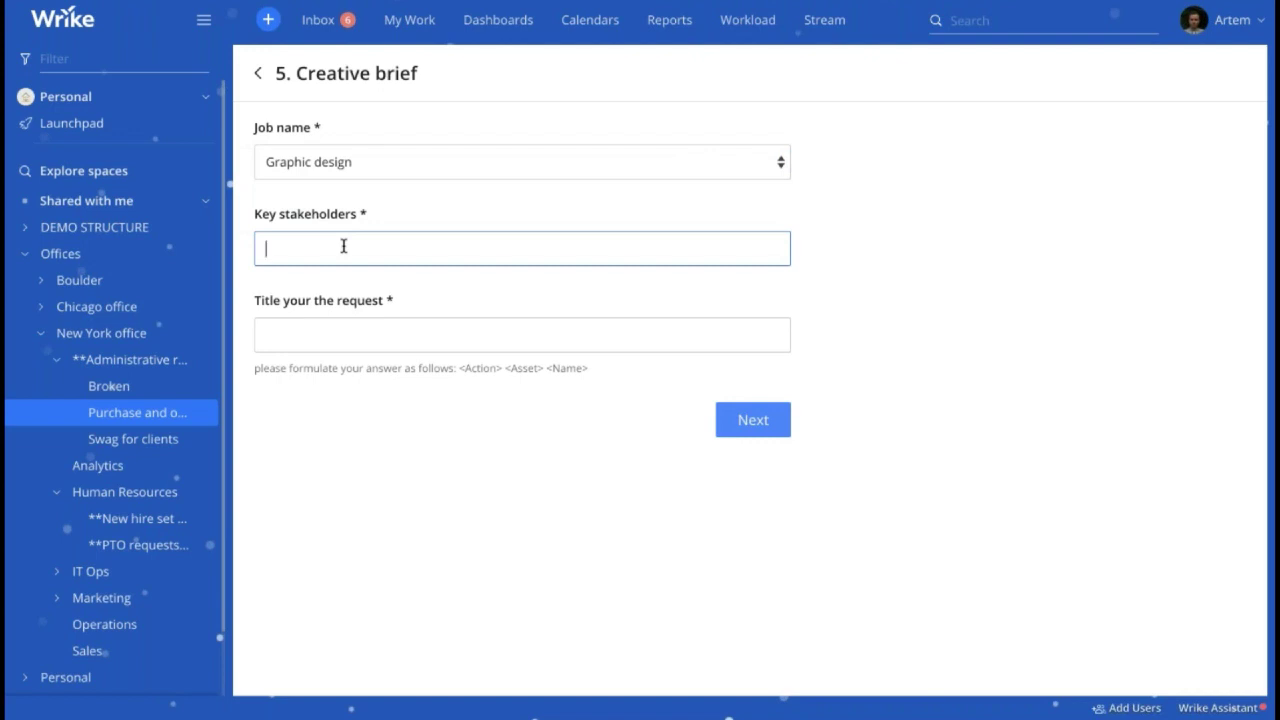
pyautogui.write('Creat')
pyautogui.write('ive team')
pyautogui.write(', Sale')
pyautogui.write('s ')
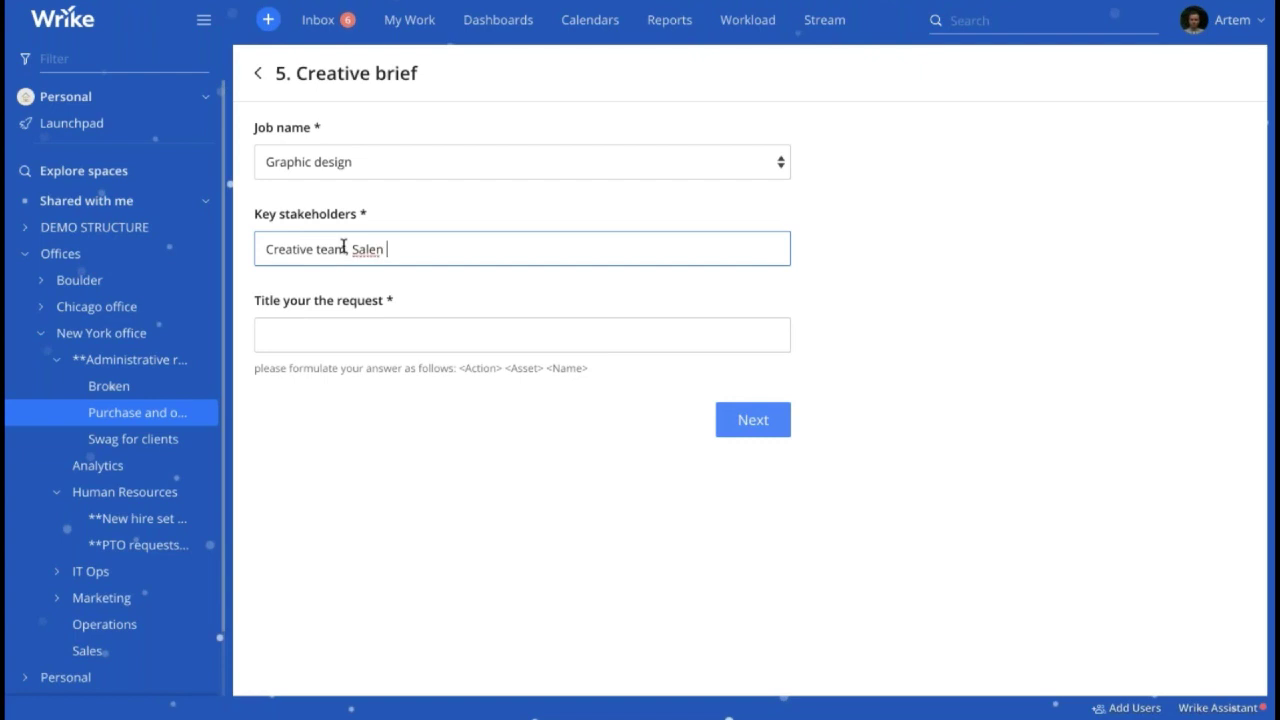
pyautogui.write('Team')
pyautogui.press('Tab')
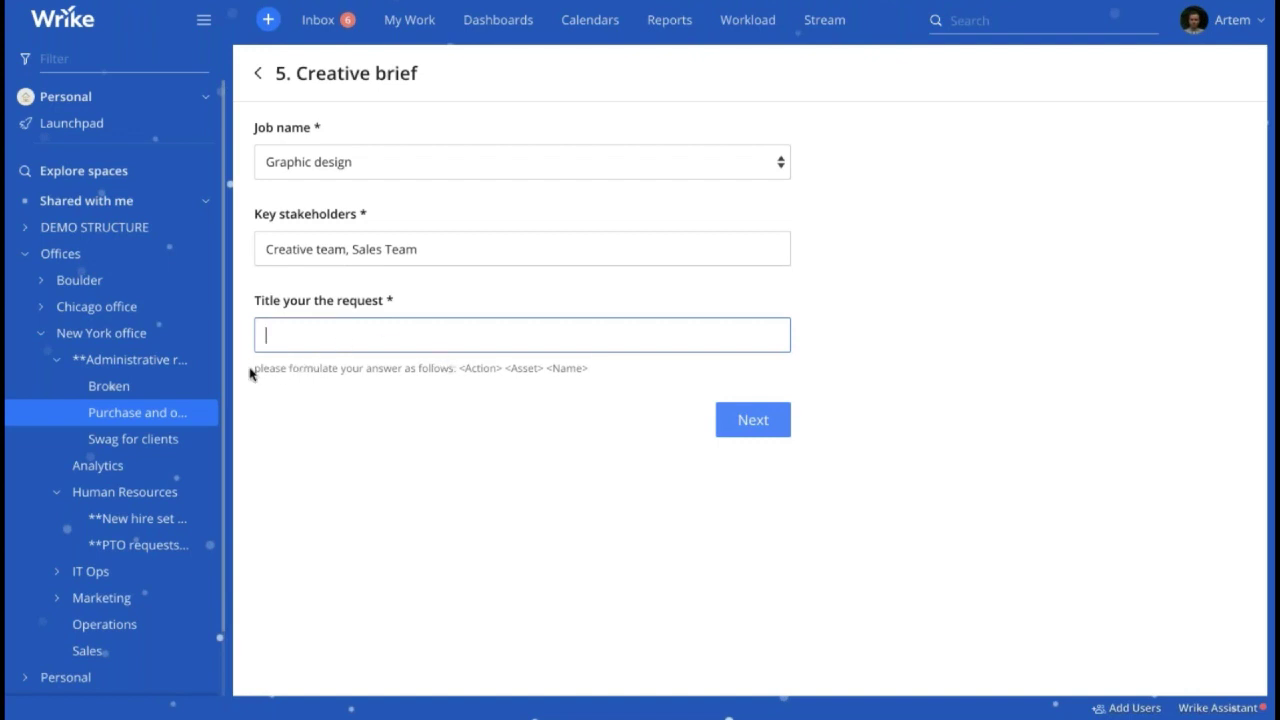
# Highlight the title format hint, emphasising its Action, Asset and Name parts
pyautogui.moveTo(252, 370); pyautogui.dragTo(590, 369)
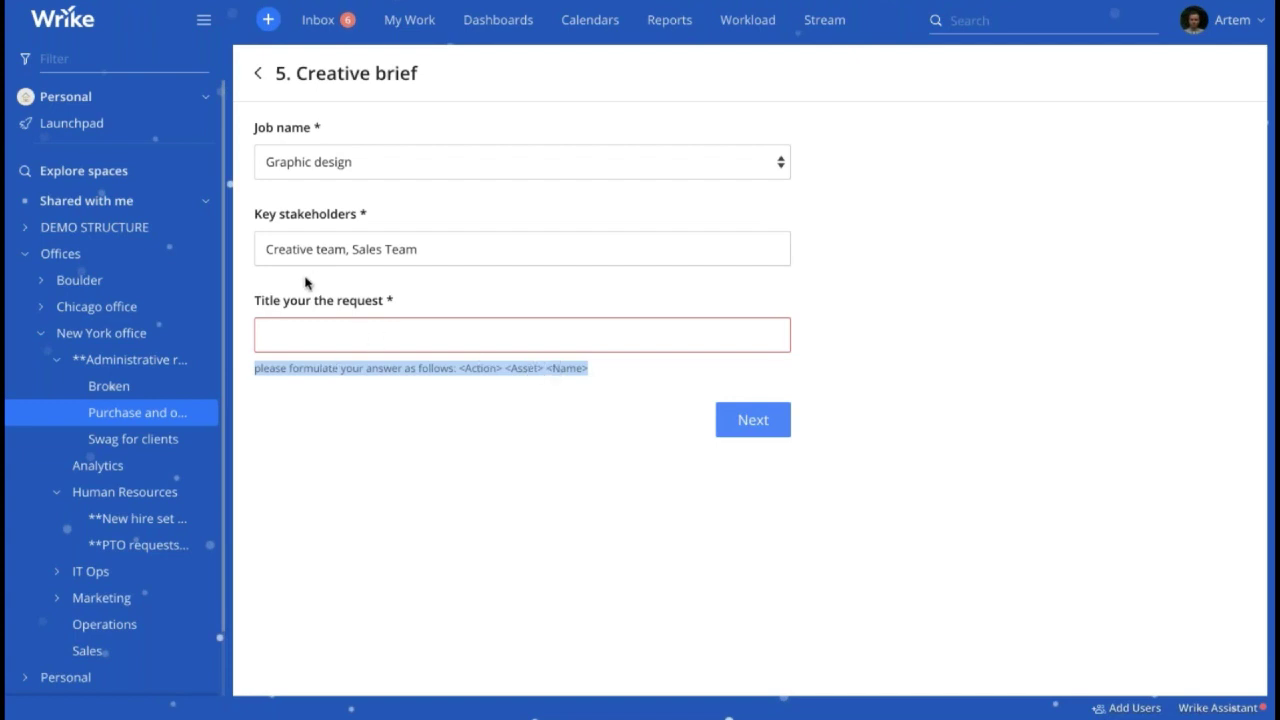
pyautogui.click(321, 379)
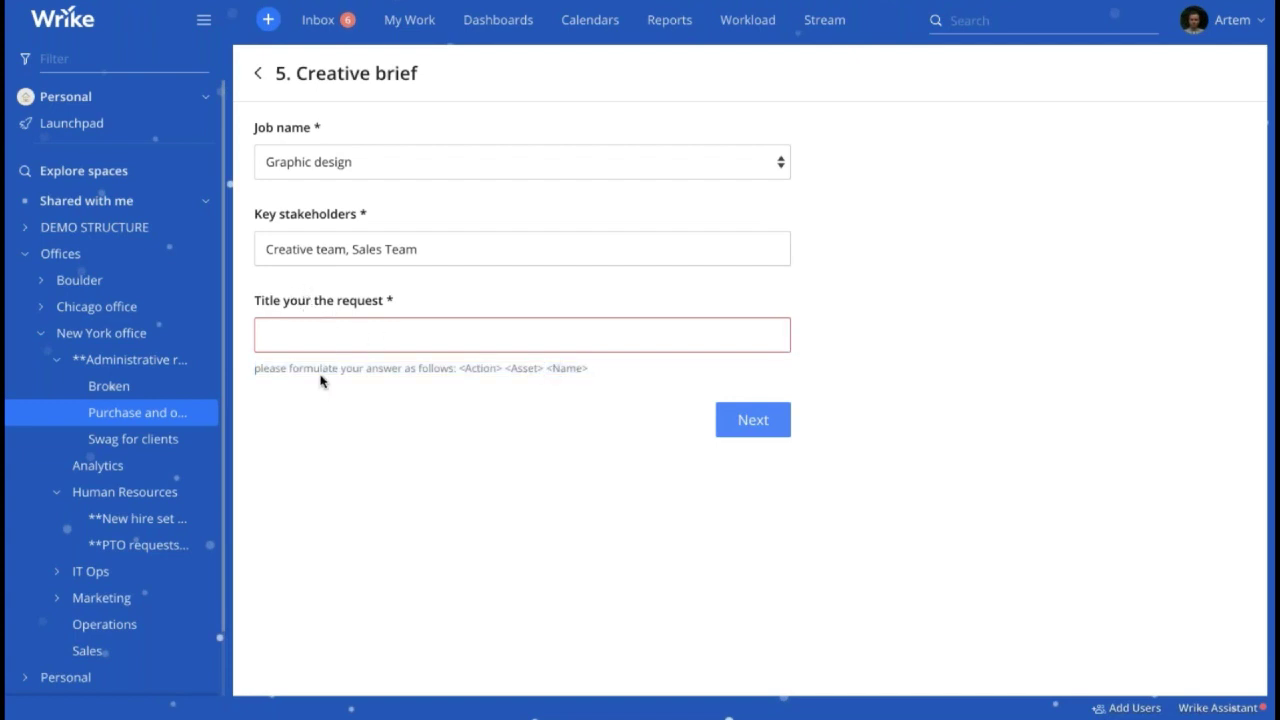
pyautogui.moveTo(269, 368); pyautogui.dragTo(456, 374)
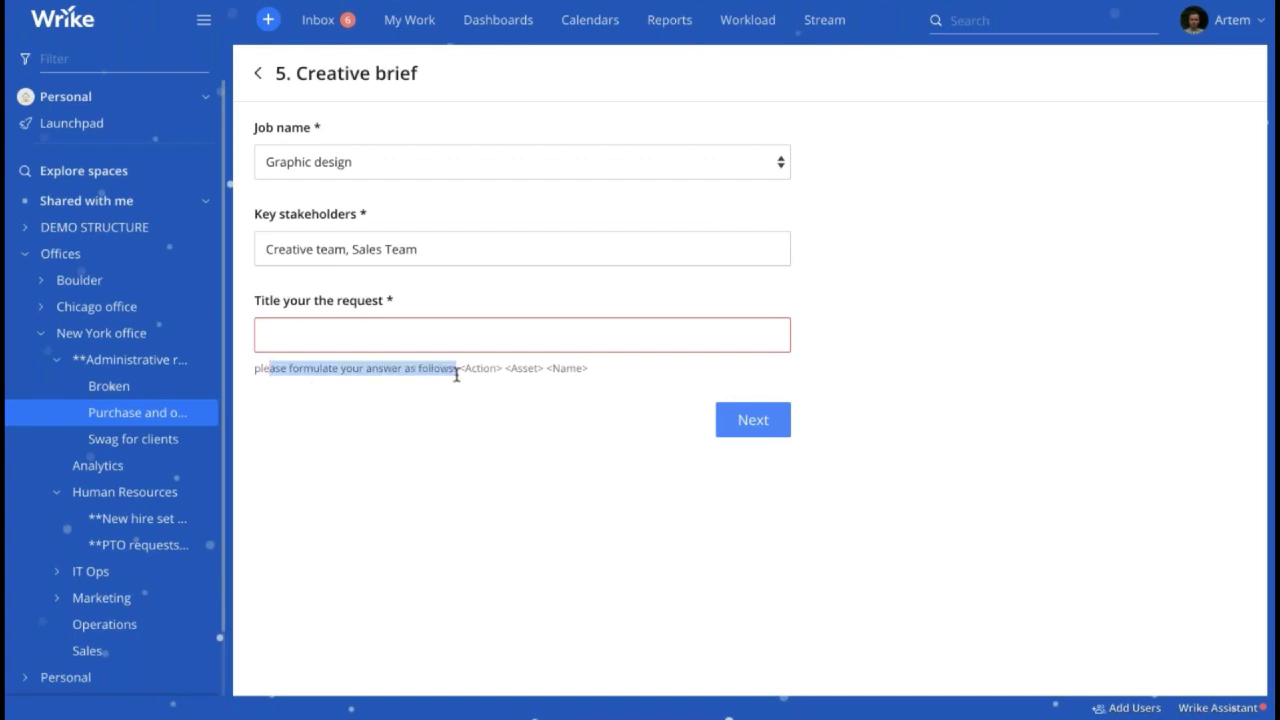
pyautogui.click(457, 375)
pyautogui.click(463, 340)
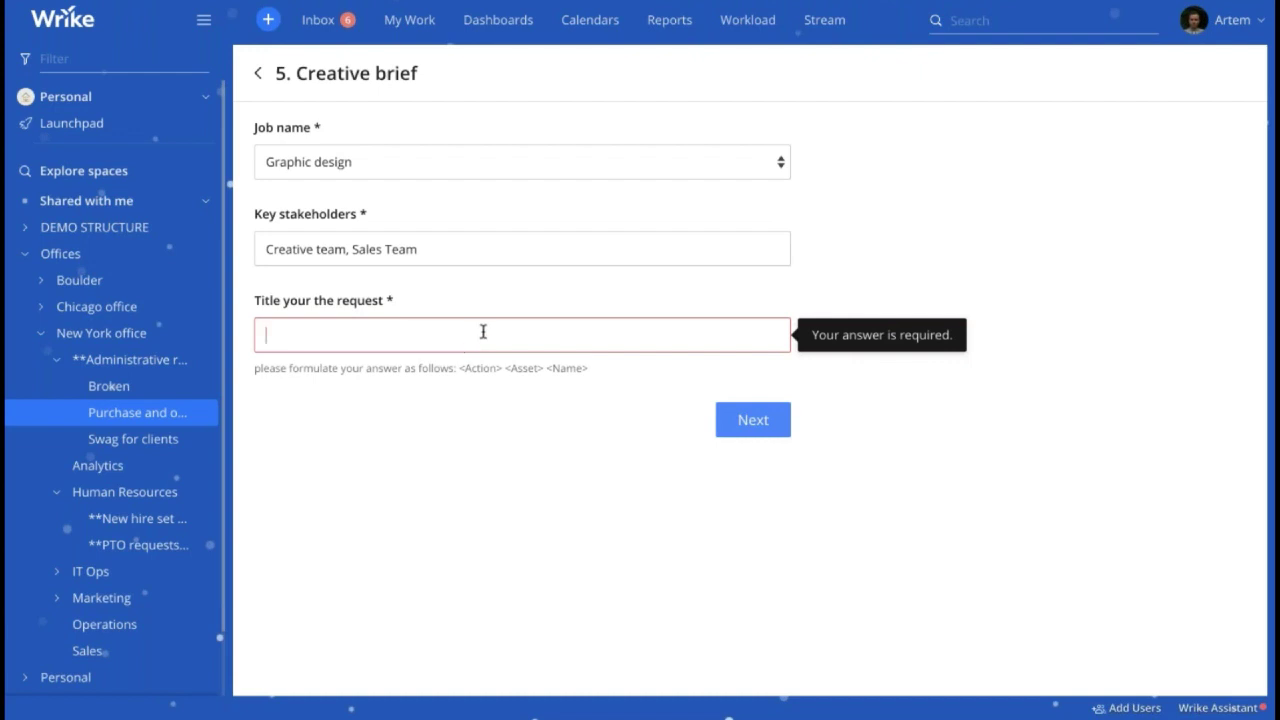
pyautogui.doubleClick(486, 368)
pyautogui.doubleClick(538, 368)
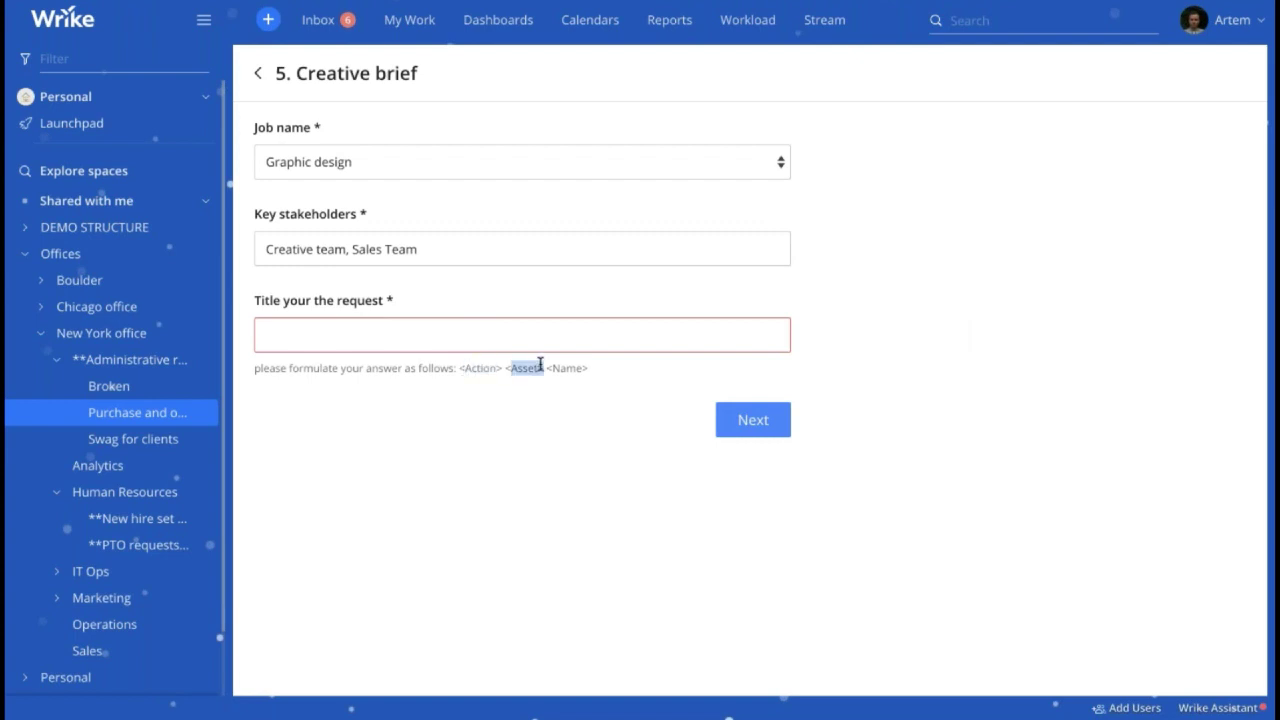
pyautogui.doubleClick(567, 368)
# Title the request 'Create a brochure for the product launch' and advance to the Graphic design step
pyautogui.click(510, 340)
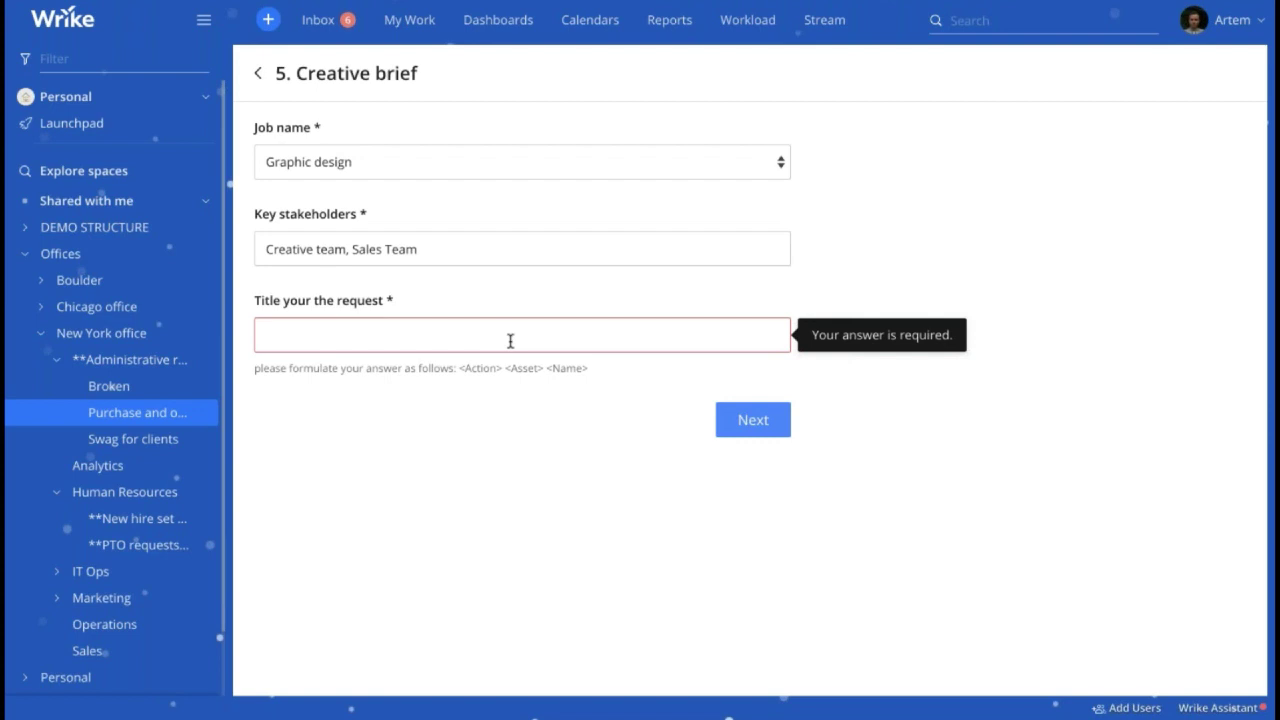
pyautogui.write('Create ')
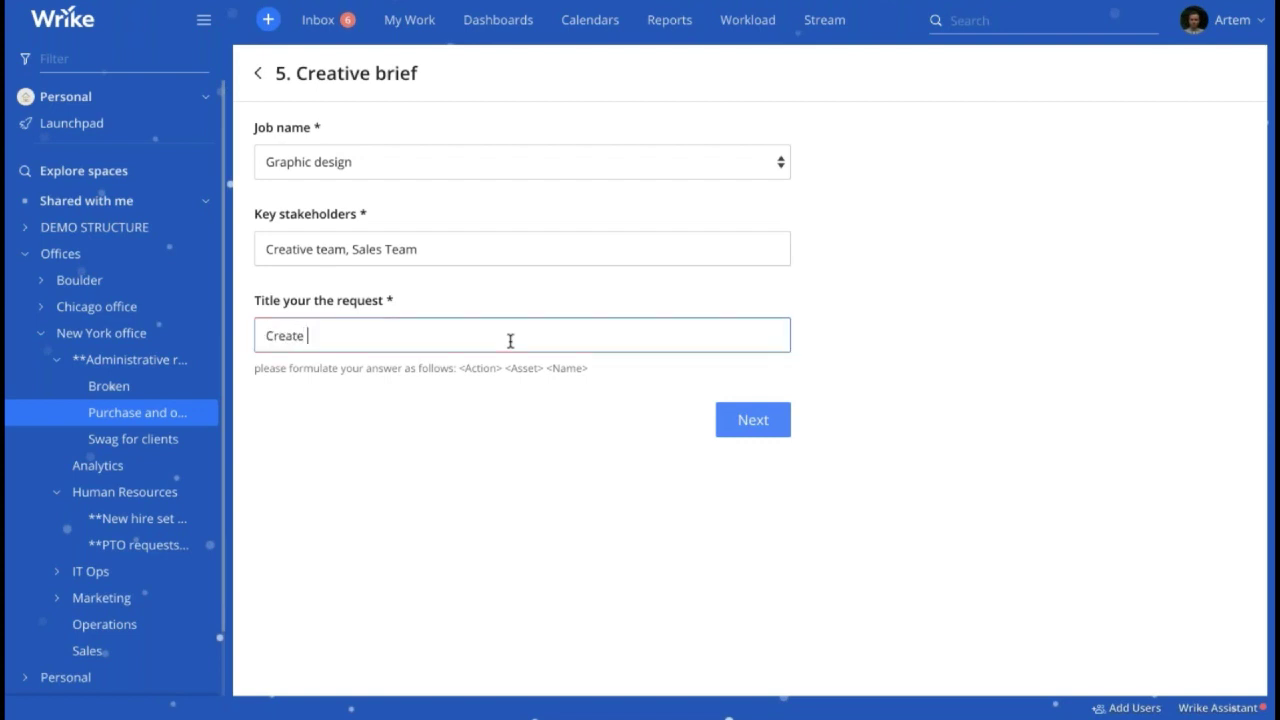
pyautogui.write('a')
pyautogui.write(' brochu')
pyautogui.press('BackSpace')
pyautogui.write('hure for the p')
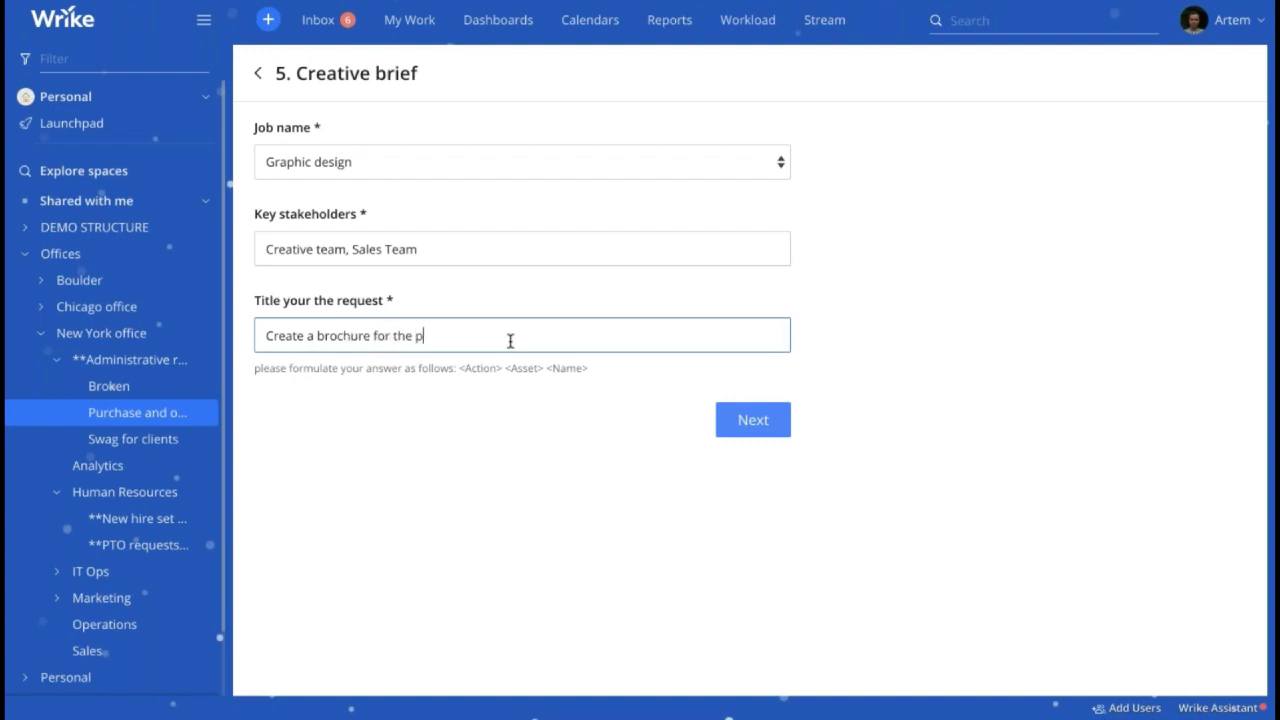
pyautogui.write('roduct launch')
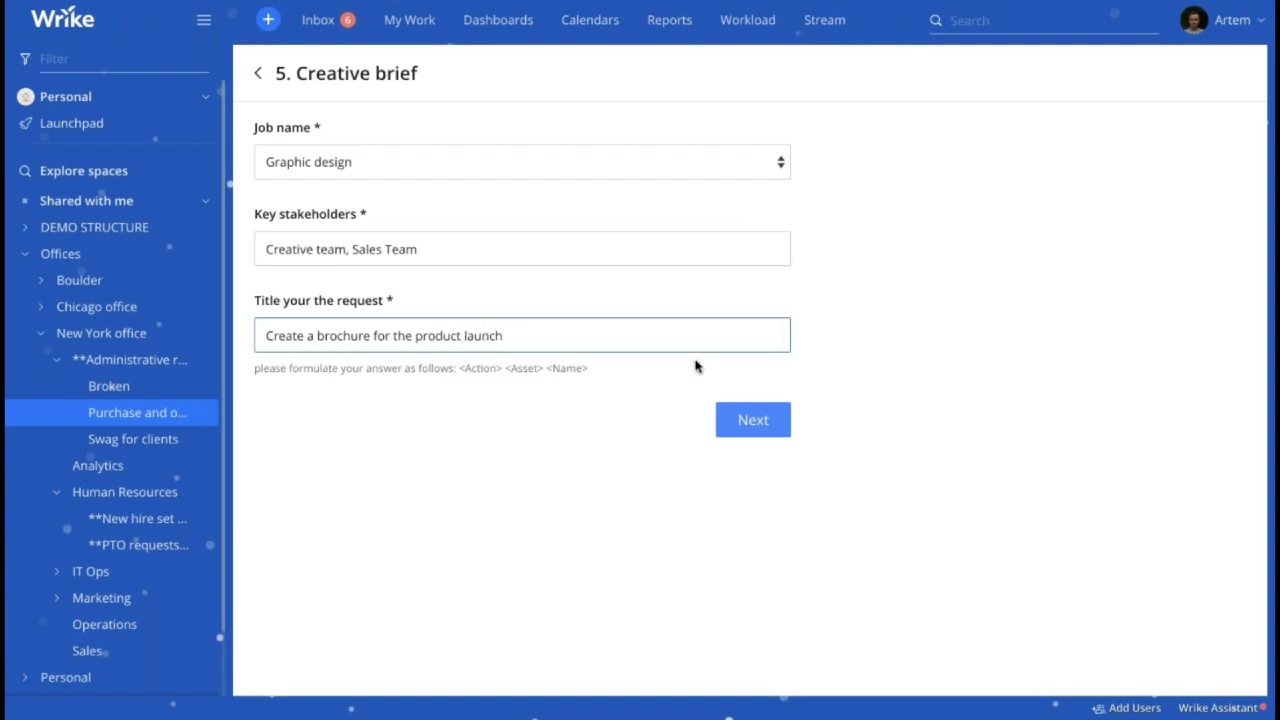
pyautogui.click(748, 425)
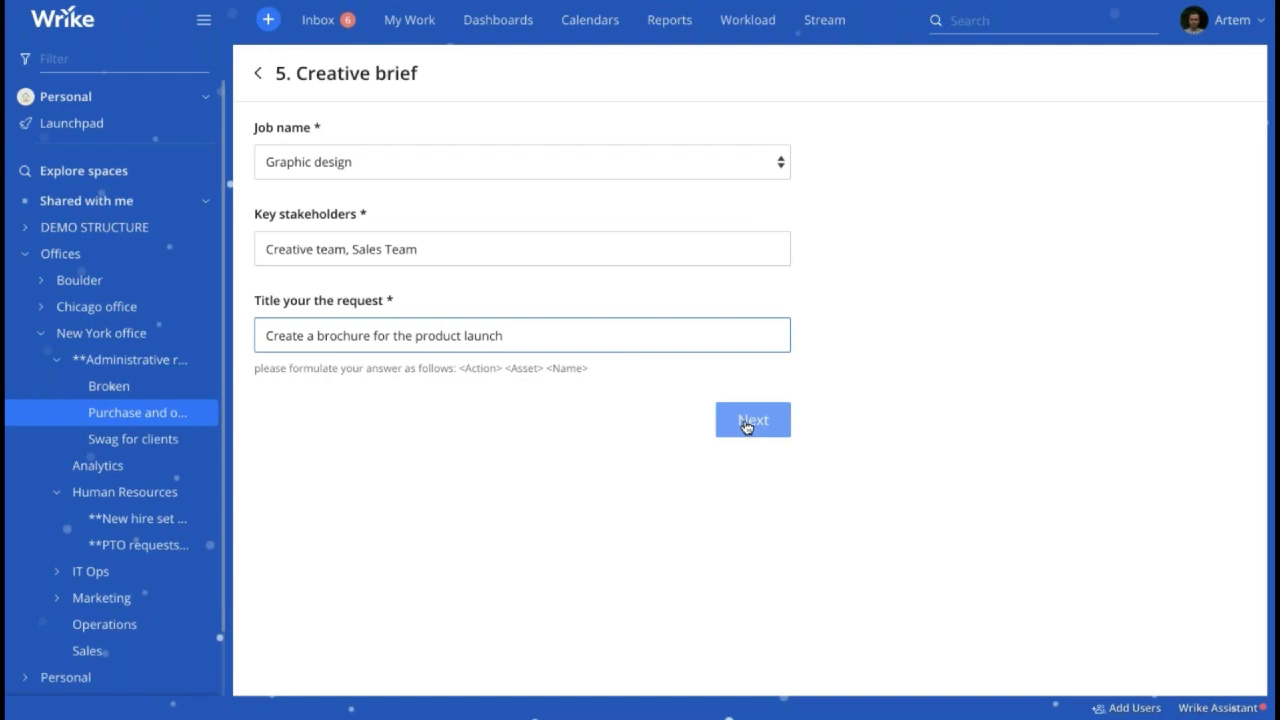
pyautogui.click(750, 421)
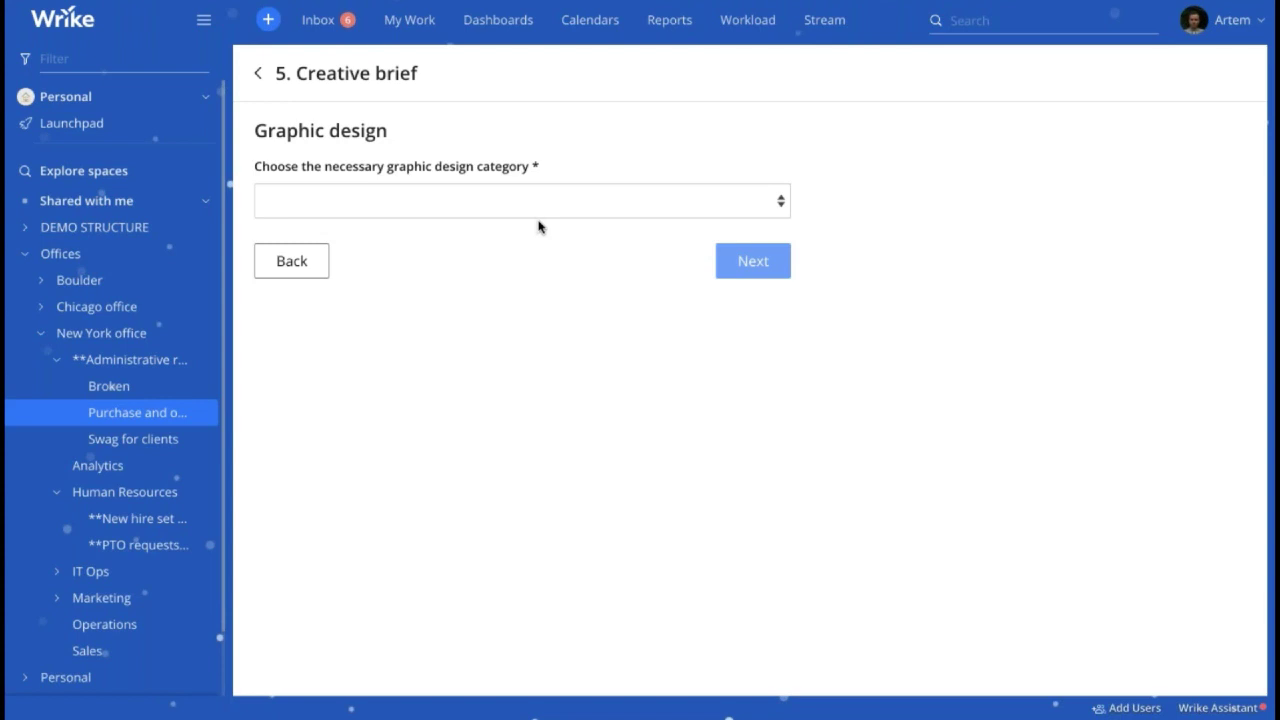
# Pick Illustration as the graphic design category and continue to the job description page
pyautogui.click(508, 201)
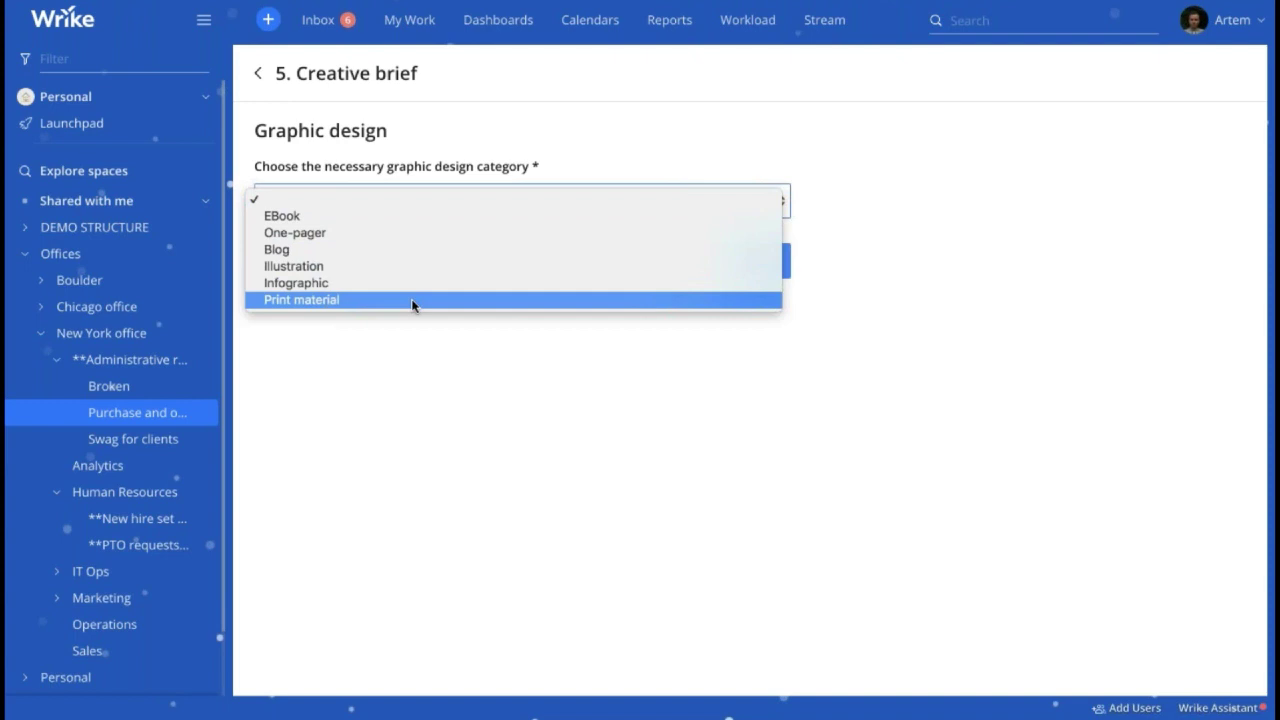
pyautogui.click(332, 265)
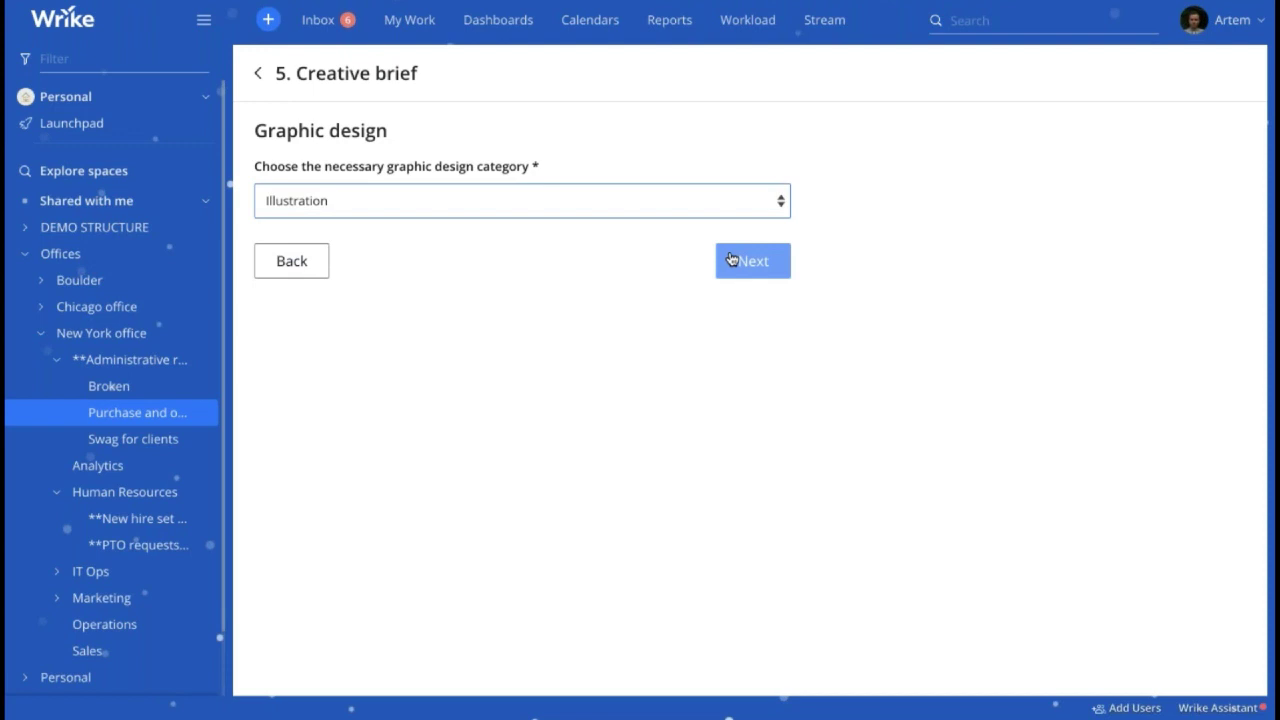
pyautogui.click(731, 260)
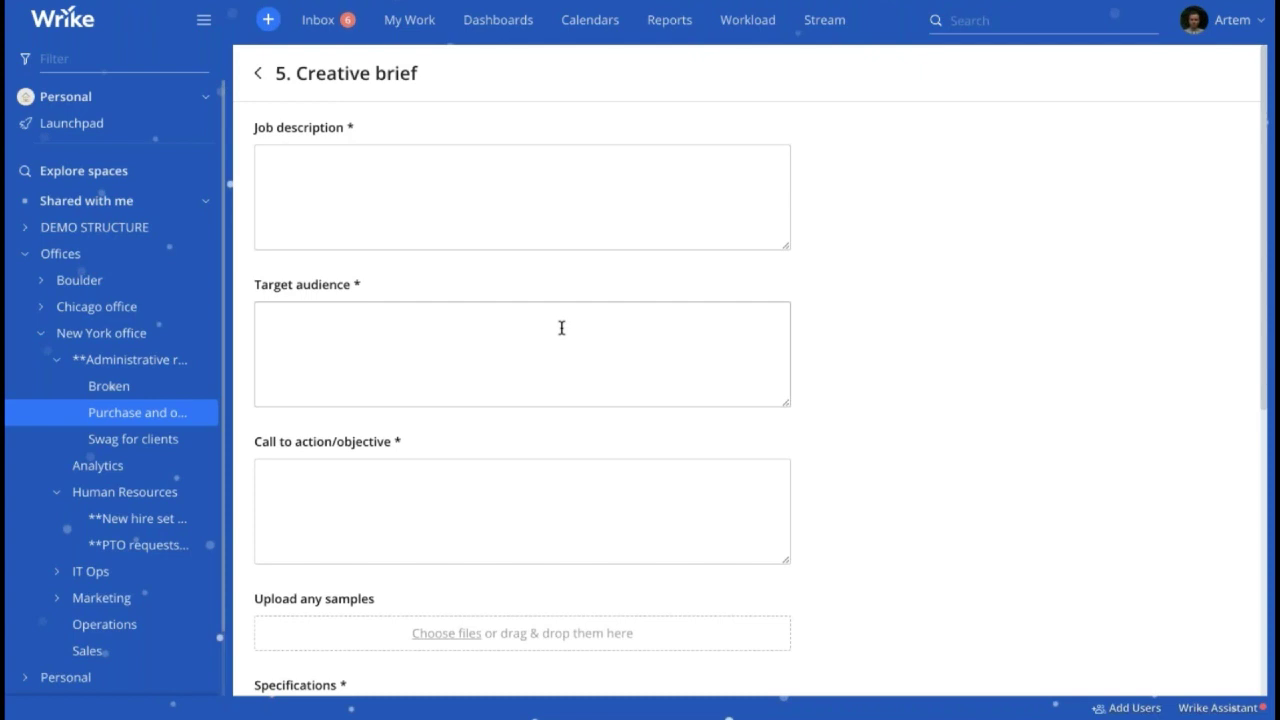
pyautogui.scroll(-3, 471, 349)
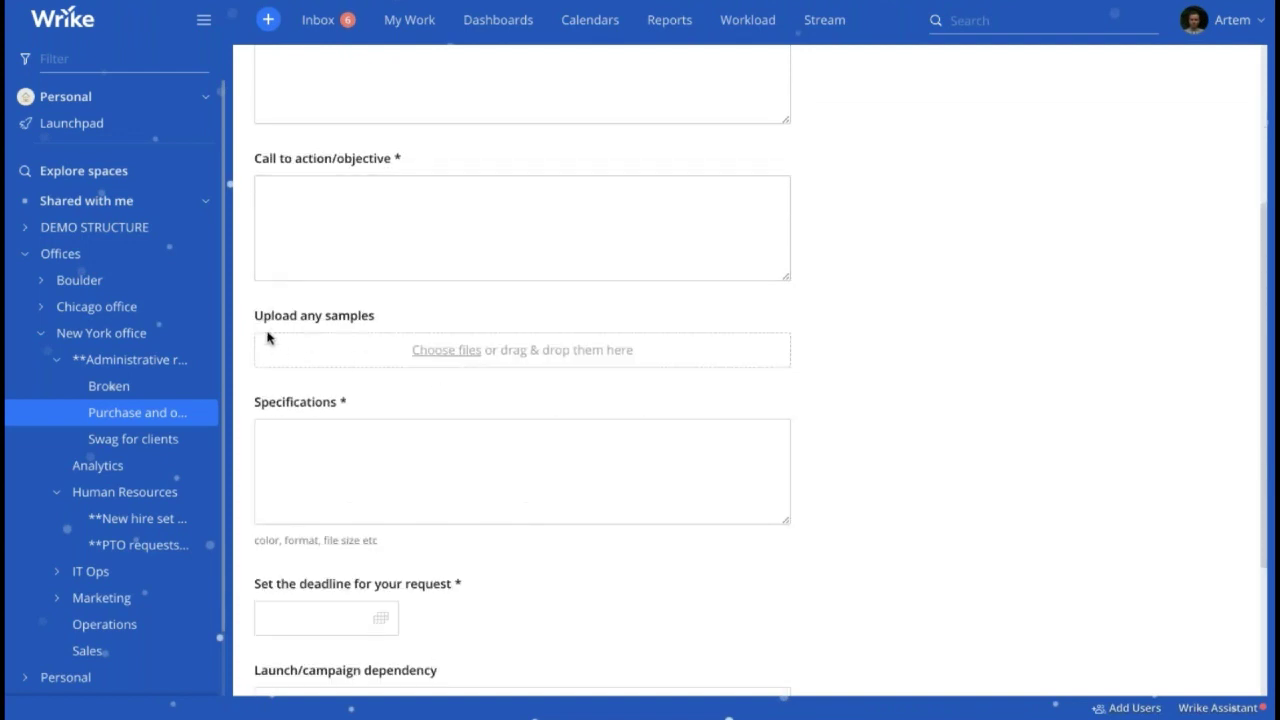
pyautogui.moveTo(255, 314); pyautogui.dragTo(399, 319)
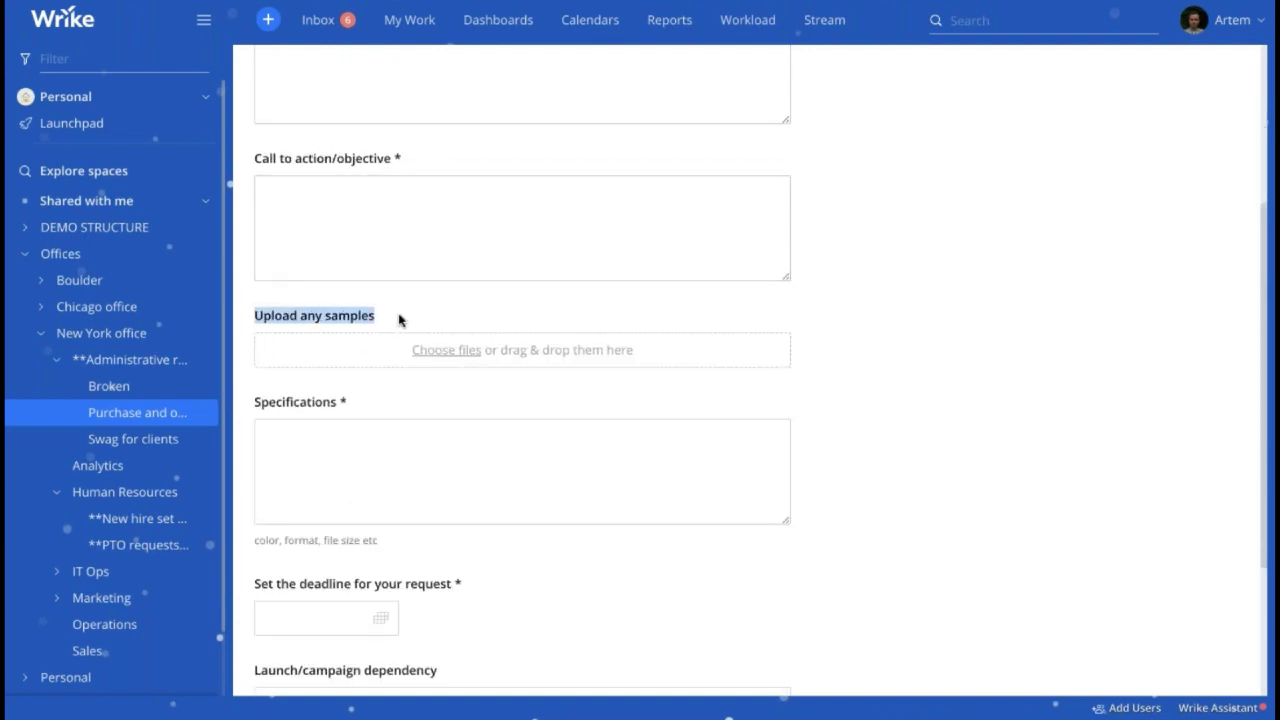
pyautogui.click(303, 318)
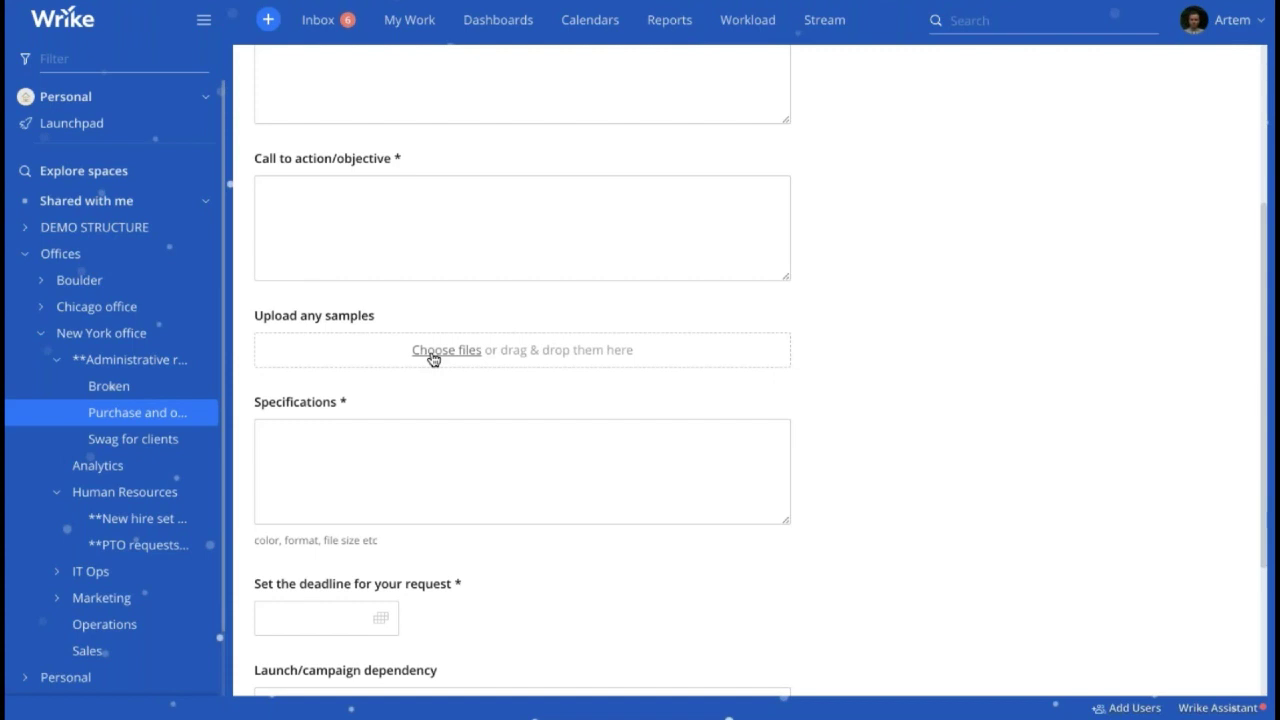
# Scroll through the remaining Creative brief fields, then head to Dashboards, triggering the leave prompt
pyautogui.scroll(-2, 433, 359)
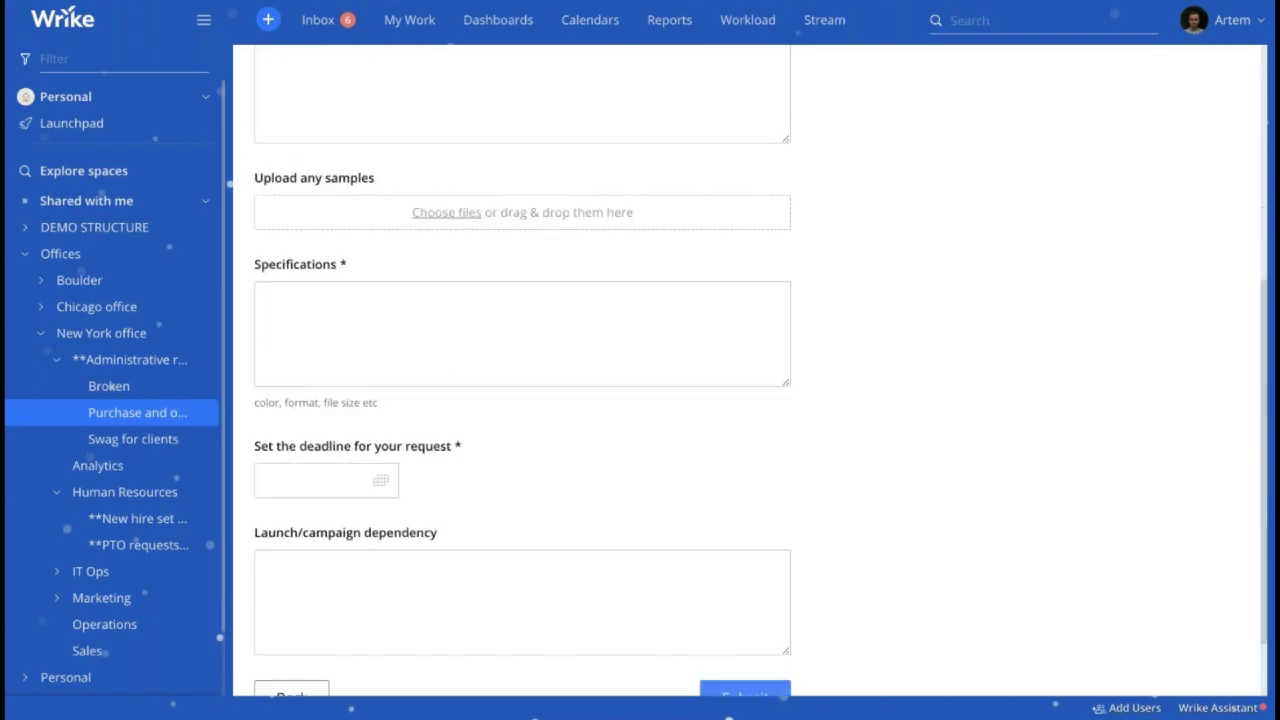
pyautogui.scroll(-1, 430, 398)
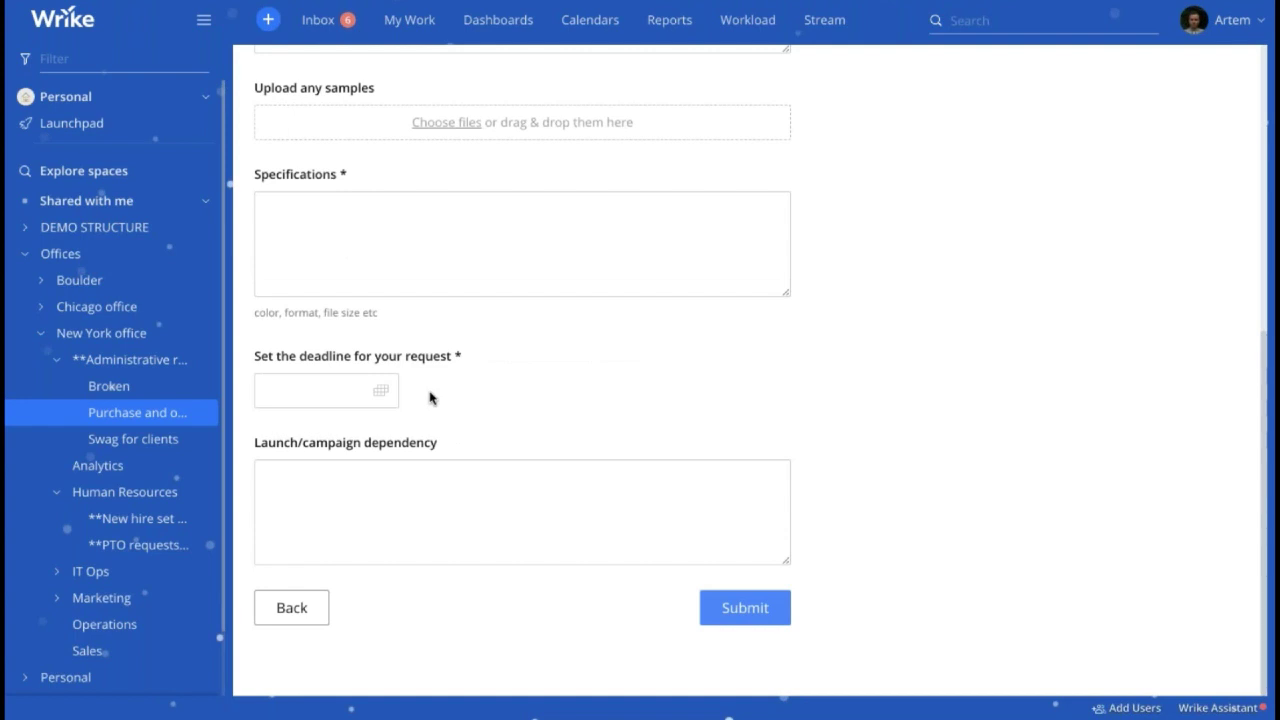
pyautogui.scroll(1, 430, 398)
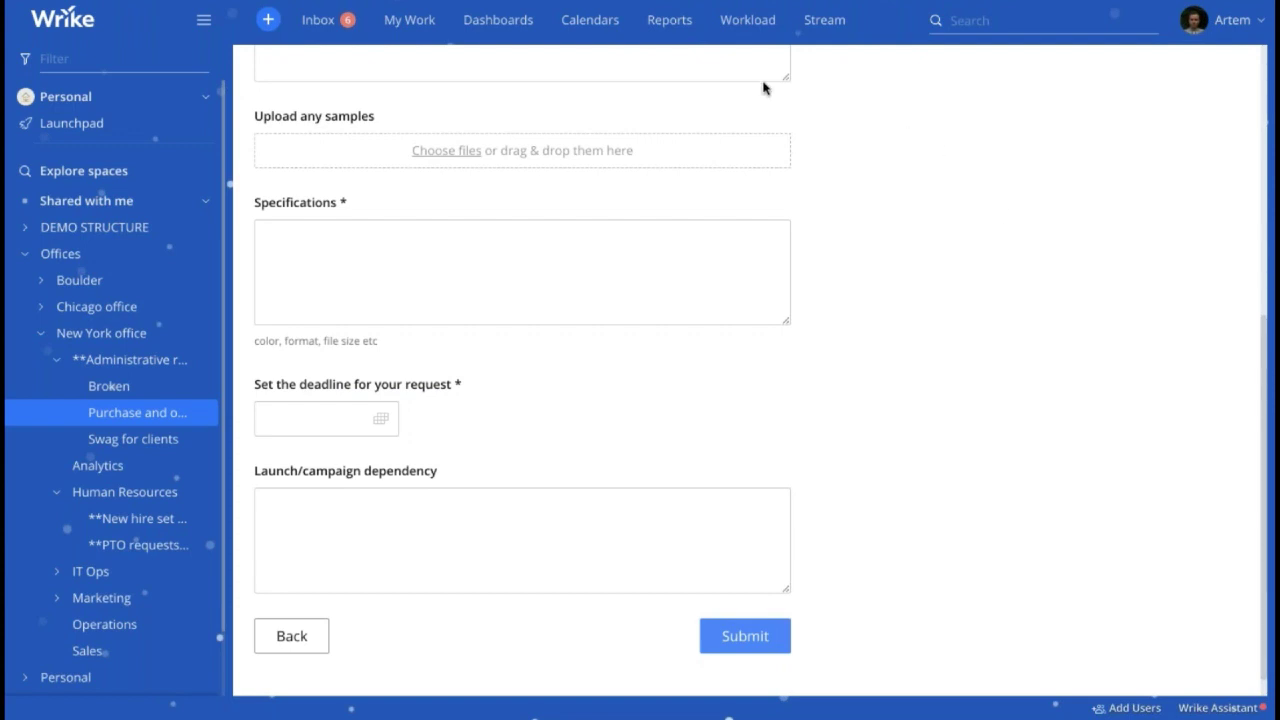
pyautogui.click(480, 20)
# Confirm leaving the unfinished Creative brief to open the Email campaigns dashboard
pyautogui.click(481, 392)
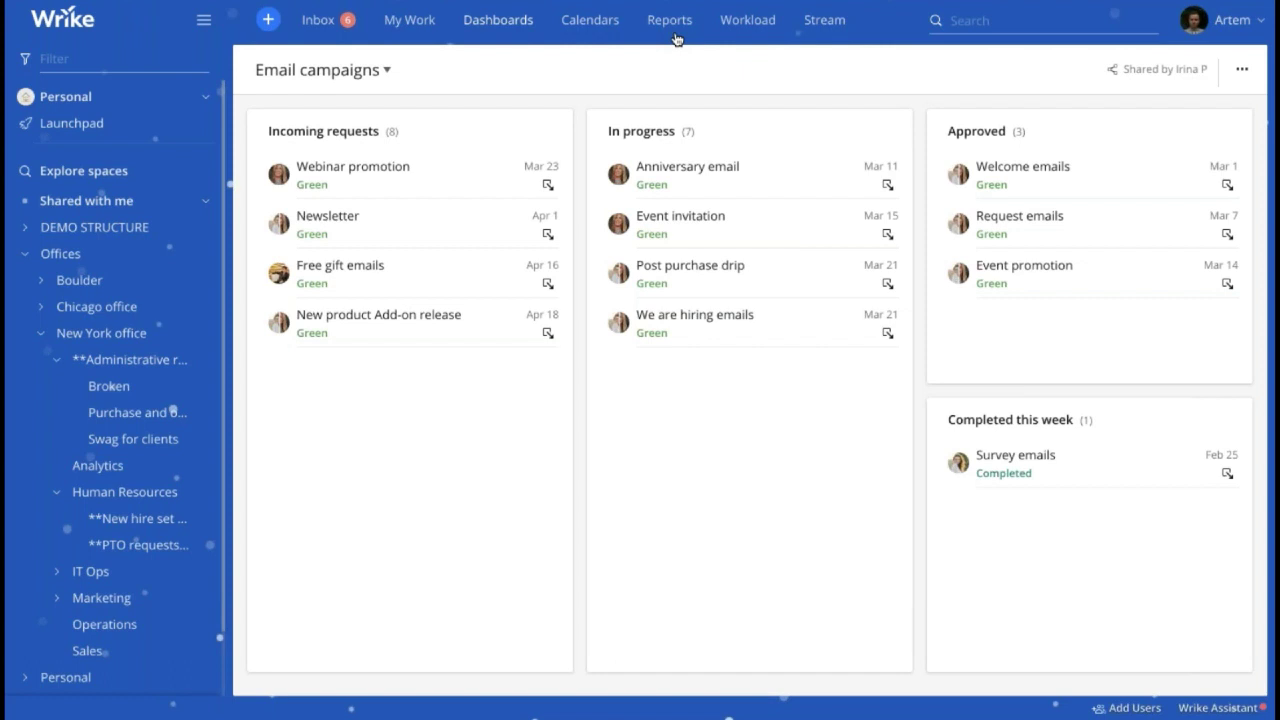
# Open the 'Projects completed this Q' report from the Reports overview
pyautogui.click(670, 20)
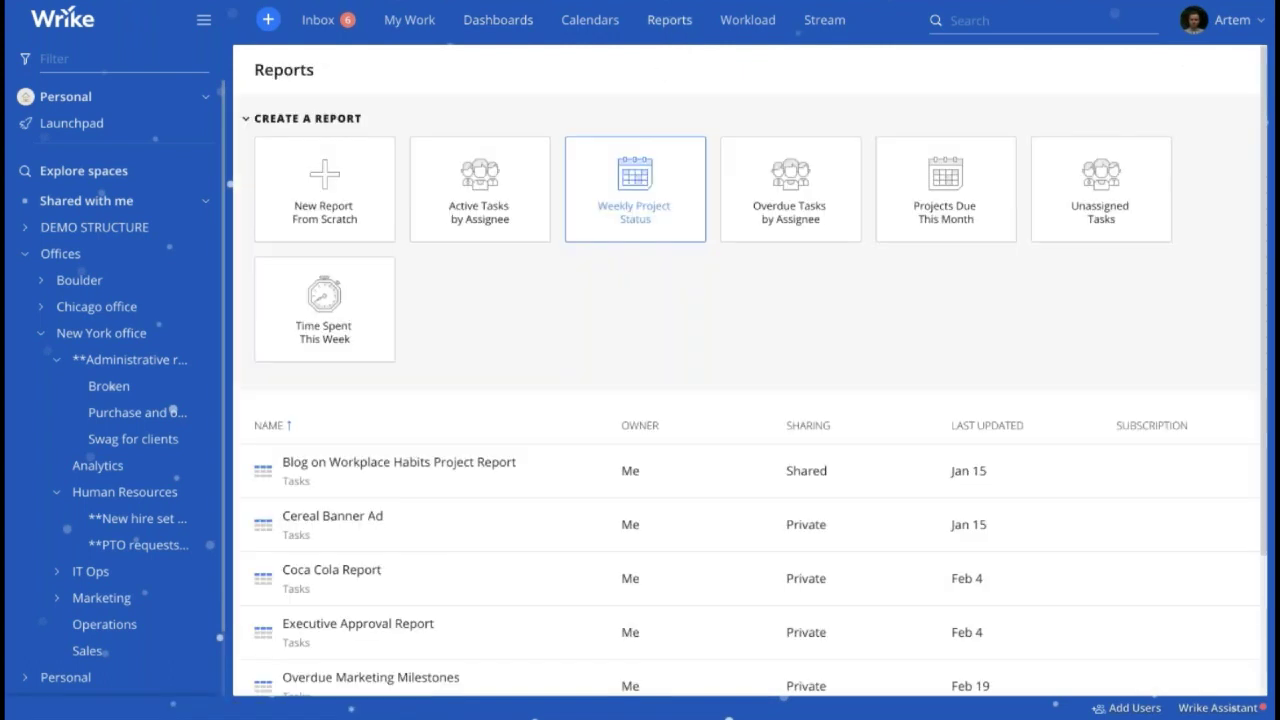
pyautogui.scroll(-2, 460, 568)
pyautogui.click(410, 622)
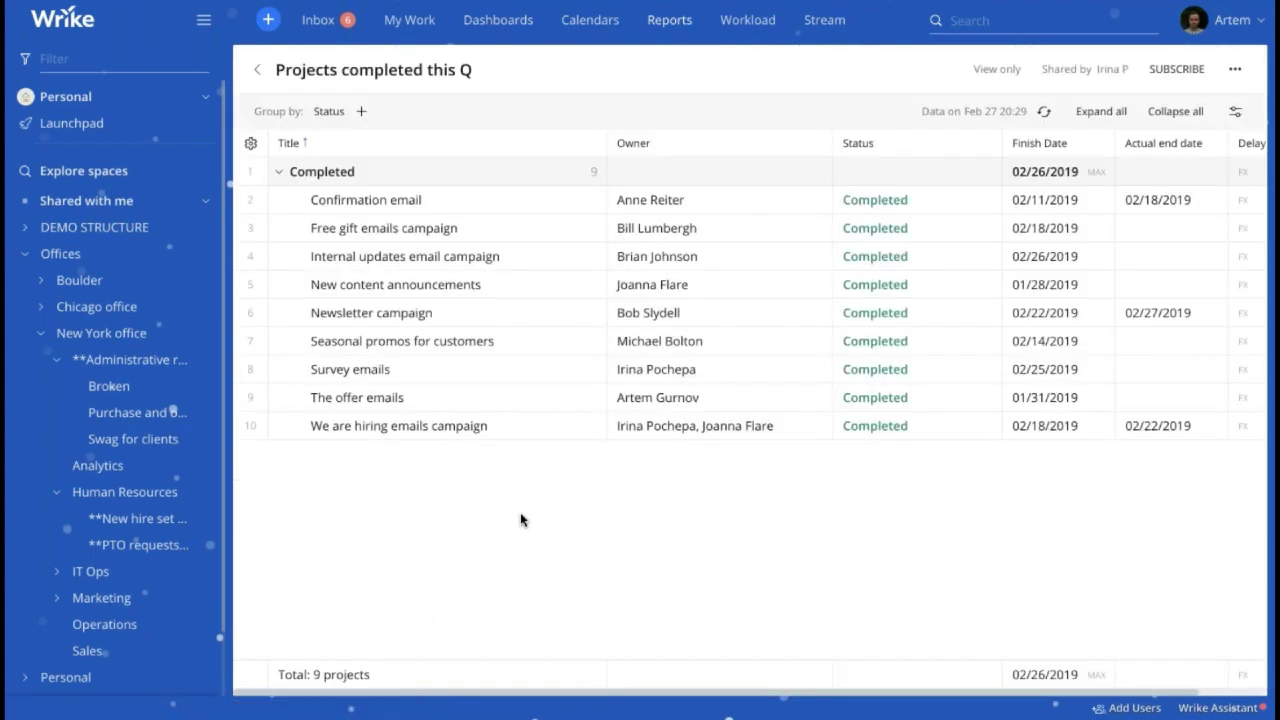
# Remove the Owner column from the report's displayed columns
pyautogui.click(251, 143)
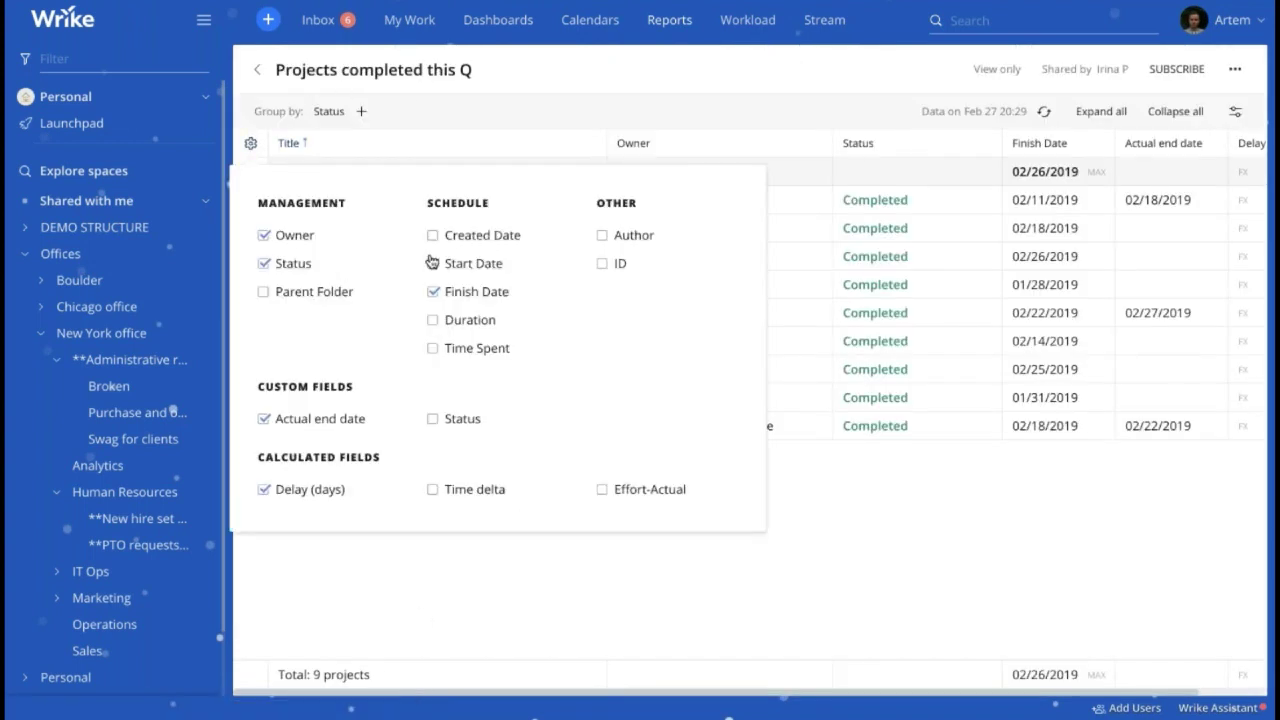
pyautogui.click(298, 236)
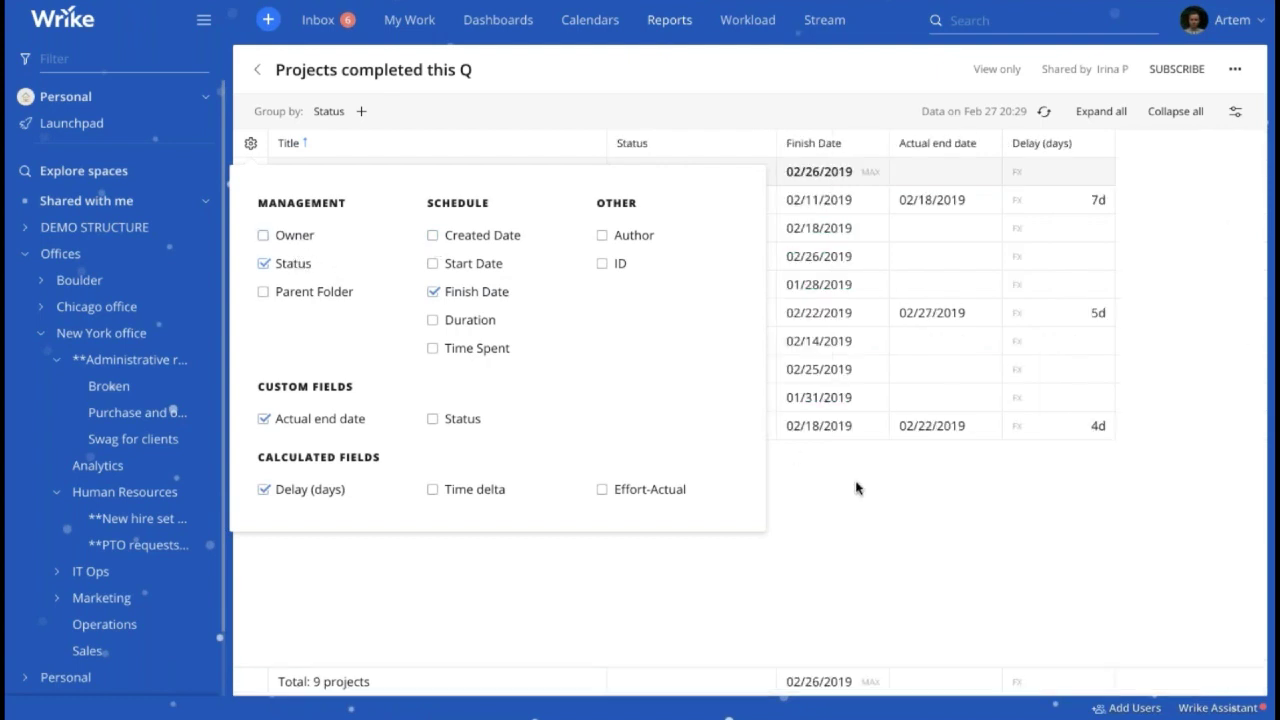
pyautogui.click(855, 488)
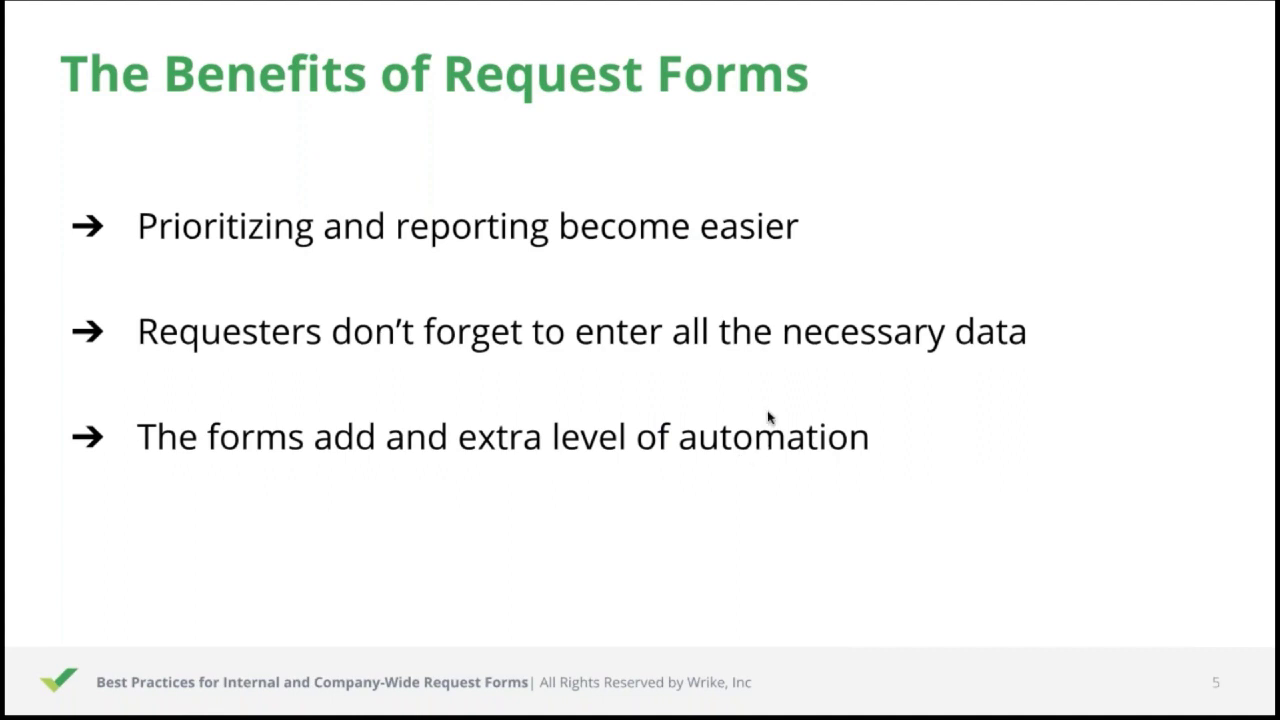
# Advance the presentation to the Request Form Checklist slide
pyautogui.press('Right')
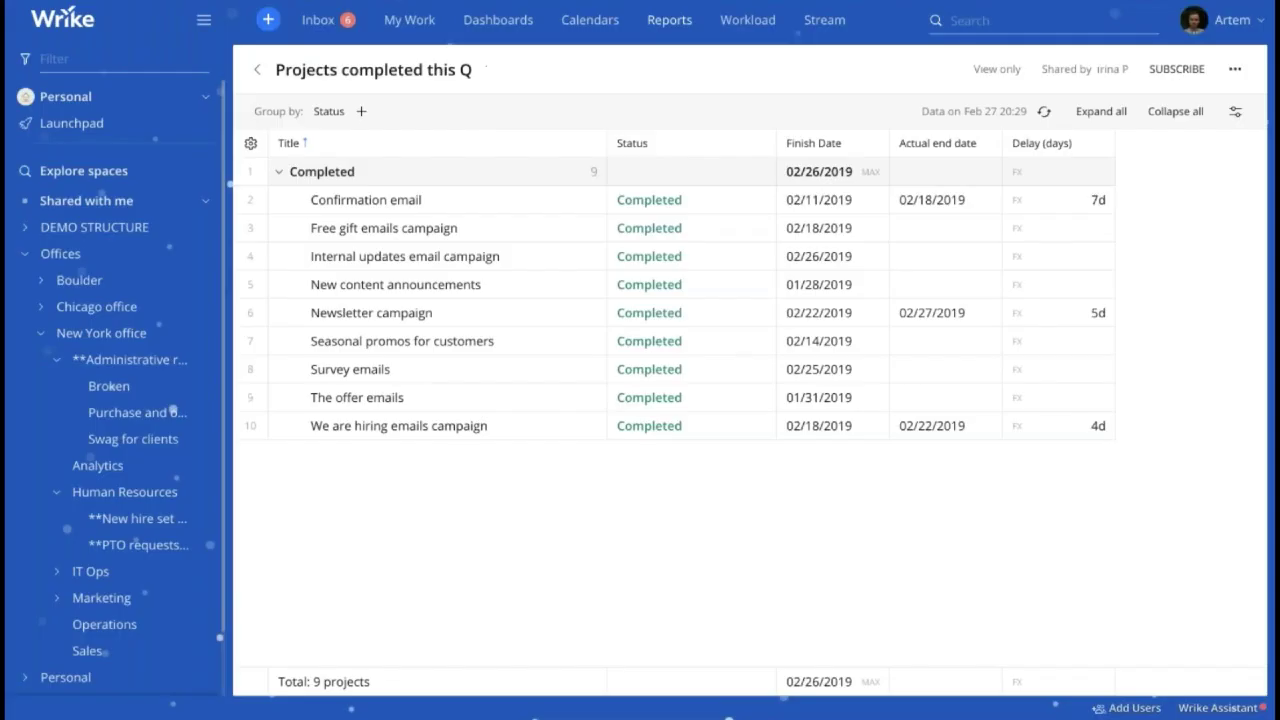
# Bring up the Request forms list from the create (+) menu's Request option
pyautogui.click(268, 19)
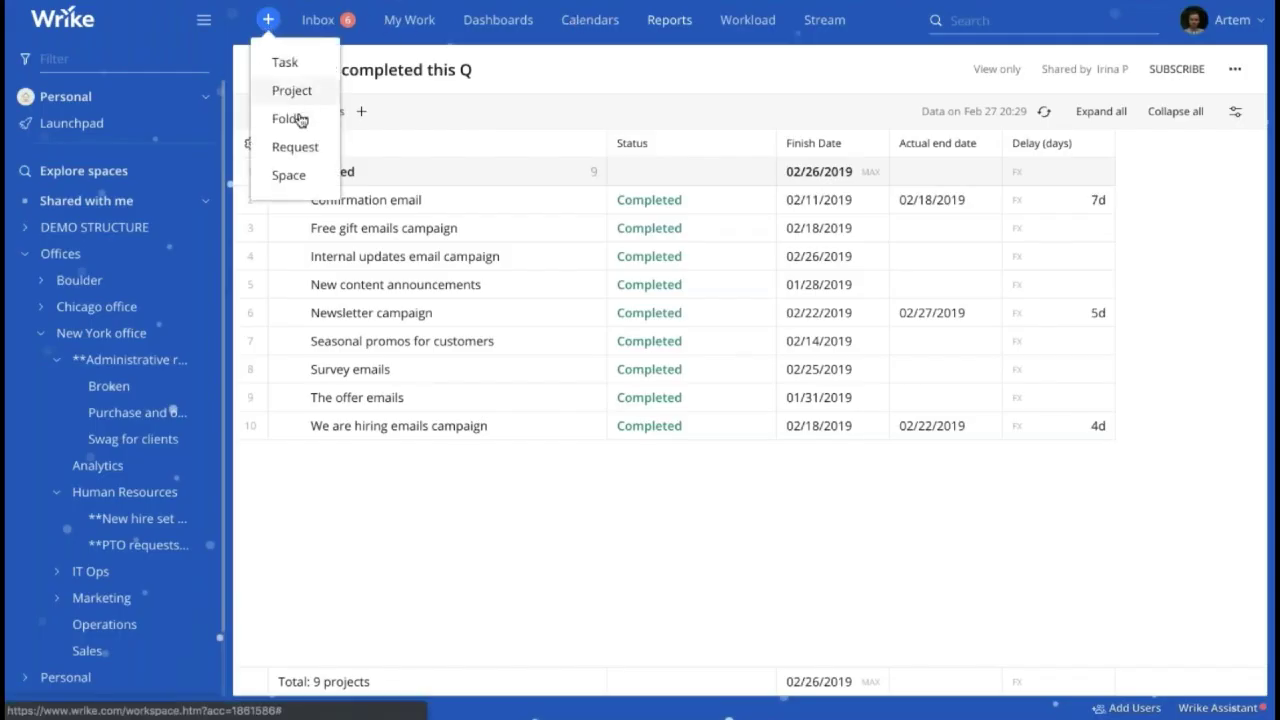
pyautogui.click(296, 148)
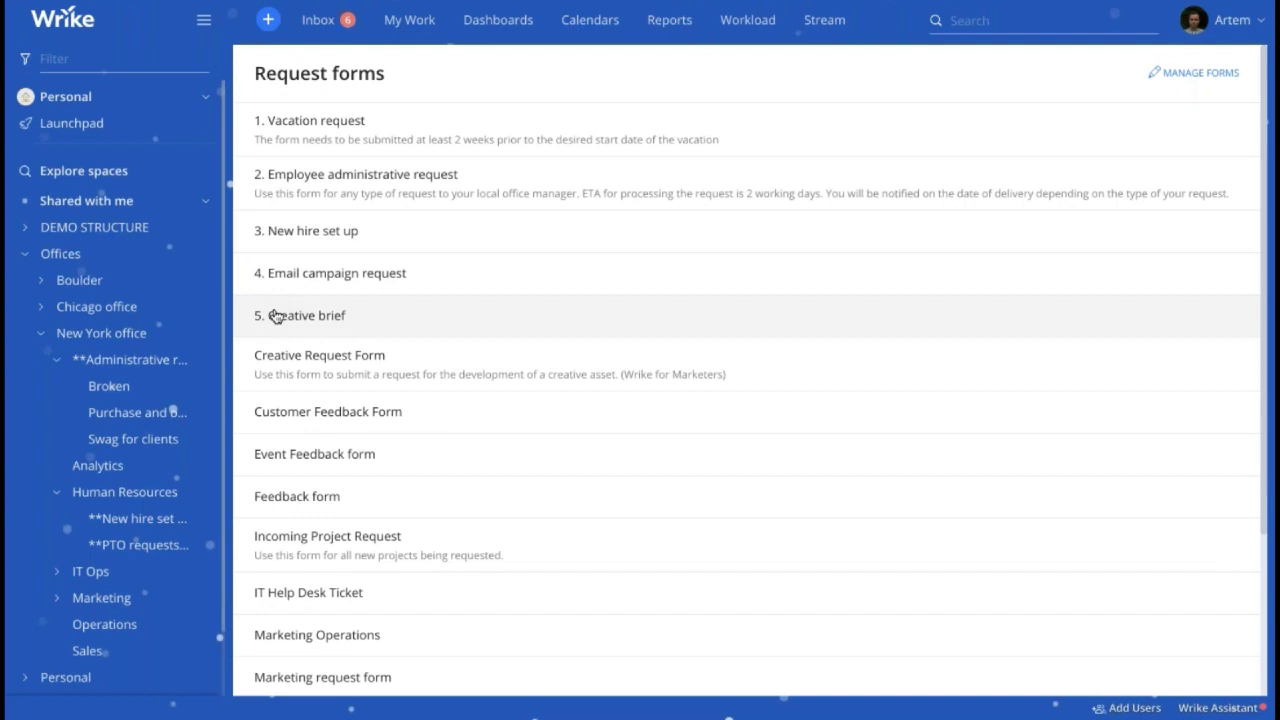
pyautogui.scroll(-2, 414, 297)
pyautogui.scroll(2, 414, 334)
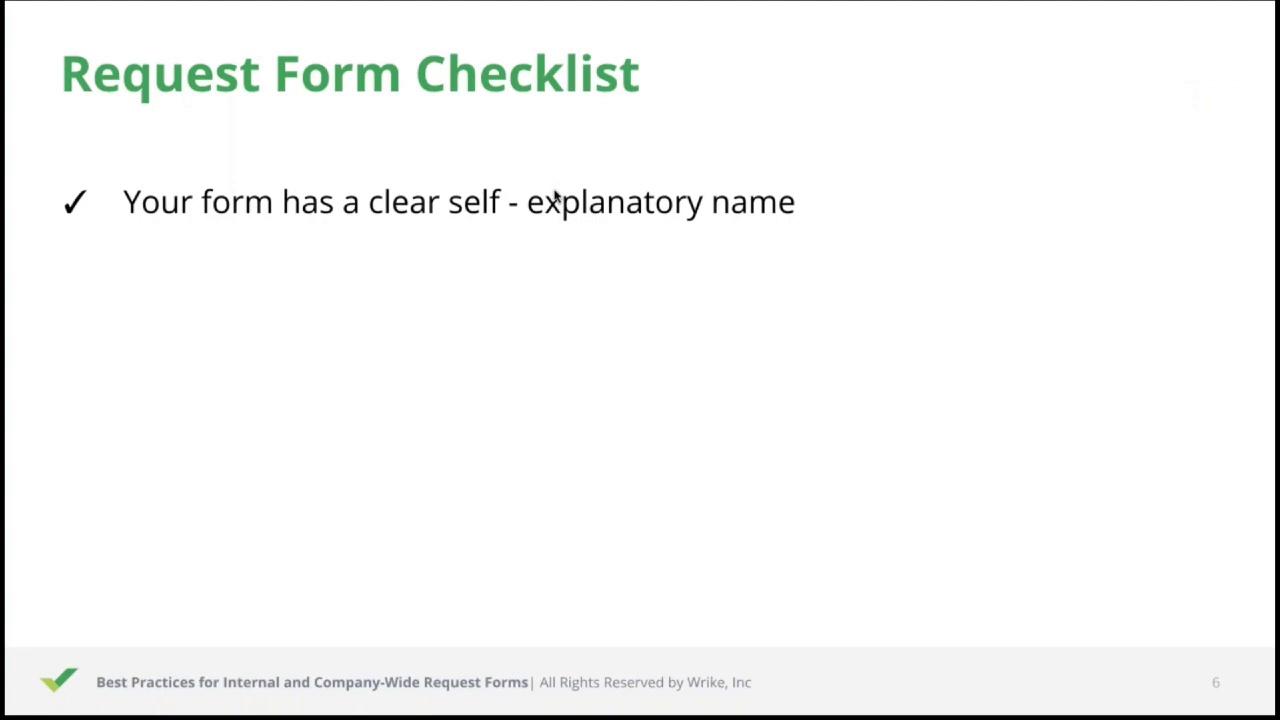
# Reveal the second checklist bullet, 'You are using the form's description fields'
pyautogui.press('Right')
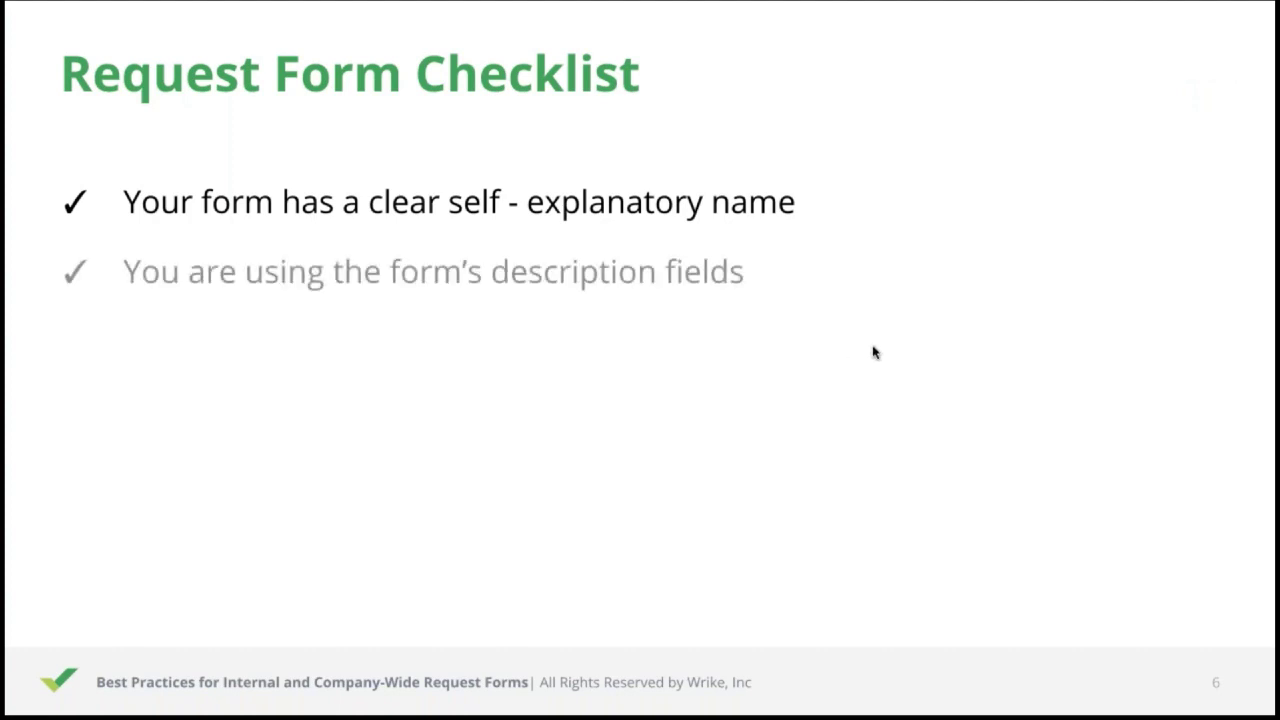
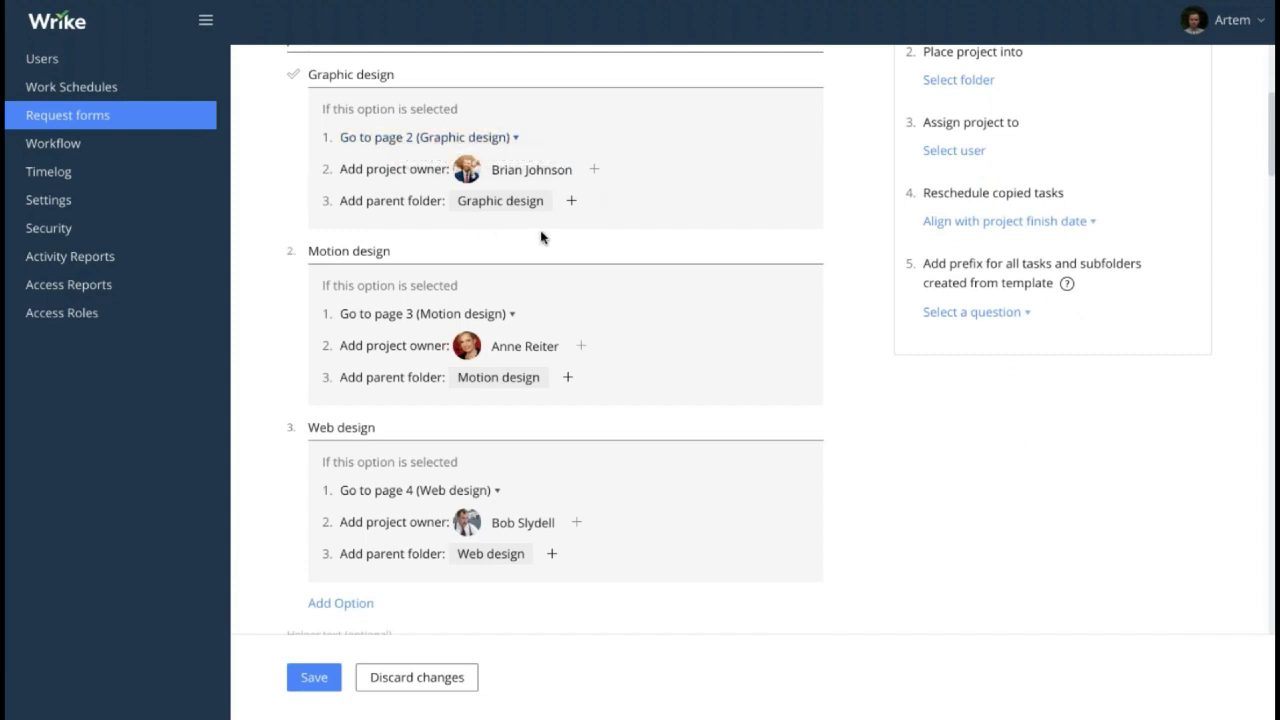
pyautogui.scroll(-3, 541, 237)
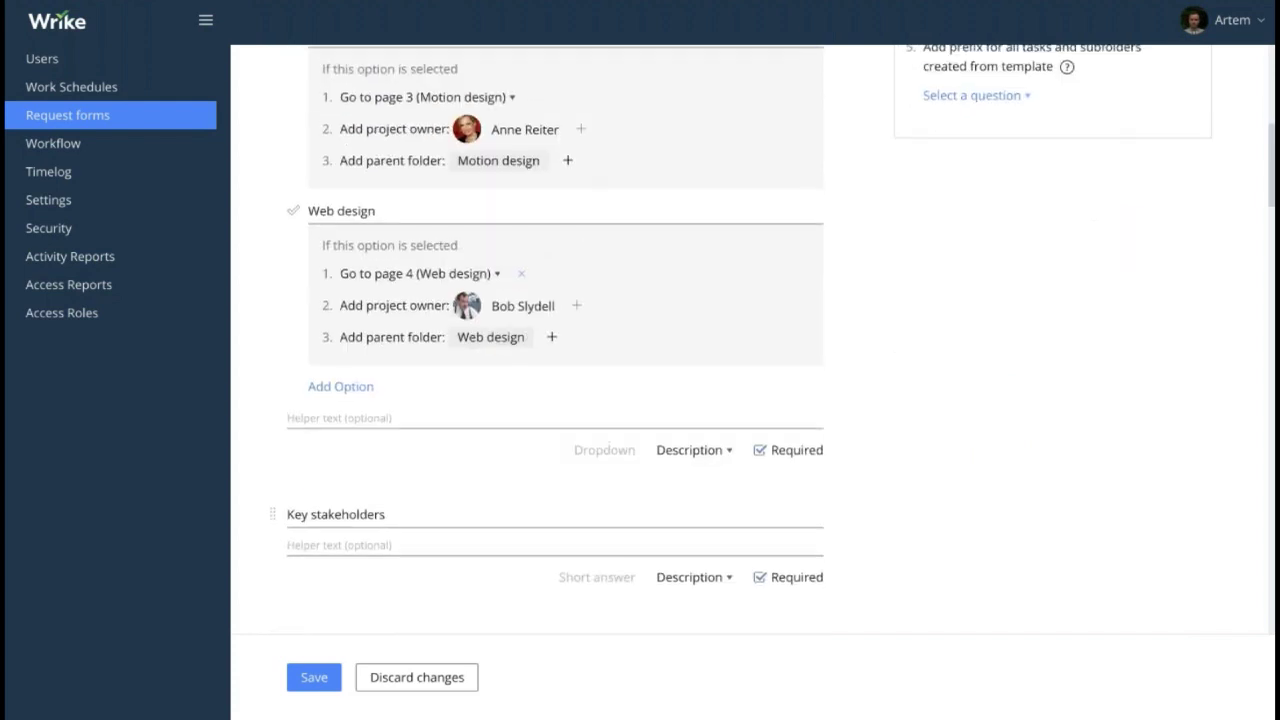
pyautogui.scroll(4, 566, 265)
pyautogui.scroll(-1, 566, 265)
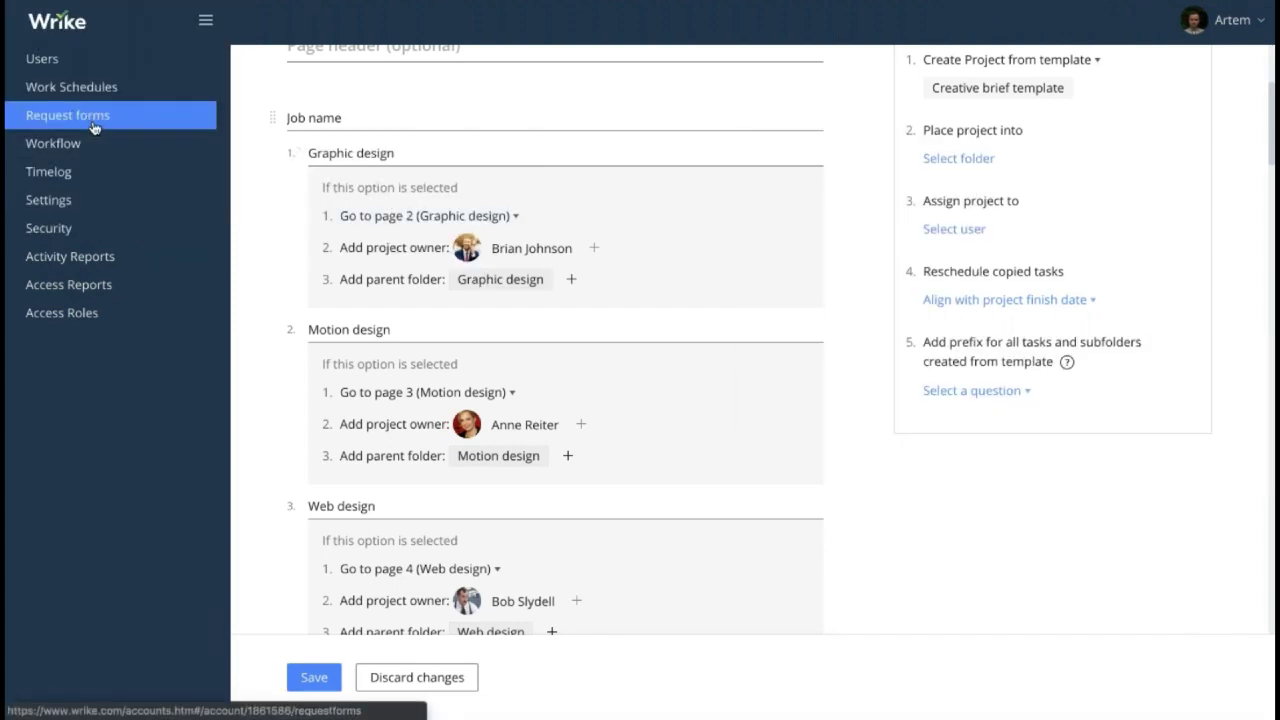
# Return to the Request forms list, open the Vacation request form, then go to the main workspace
pyautogui.scroll(5, 278, 150)
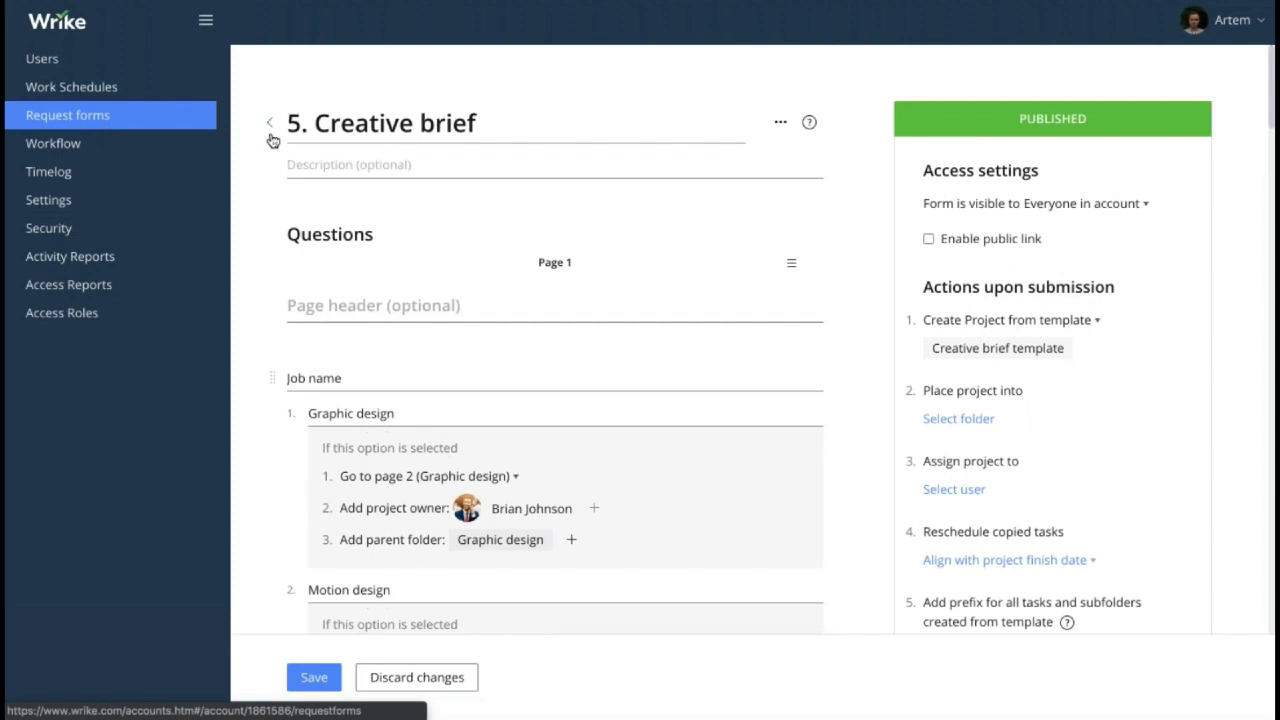
pyautogui.click(268, 122)
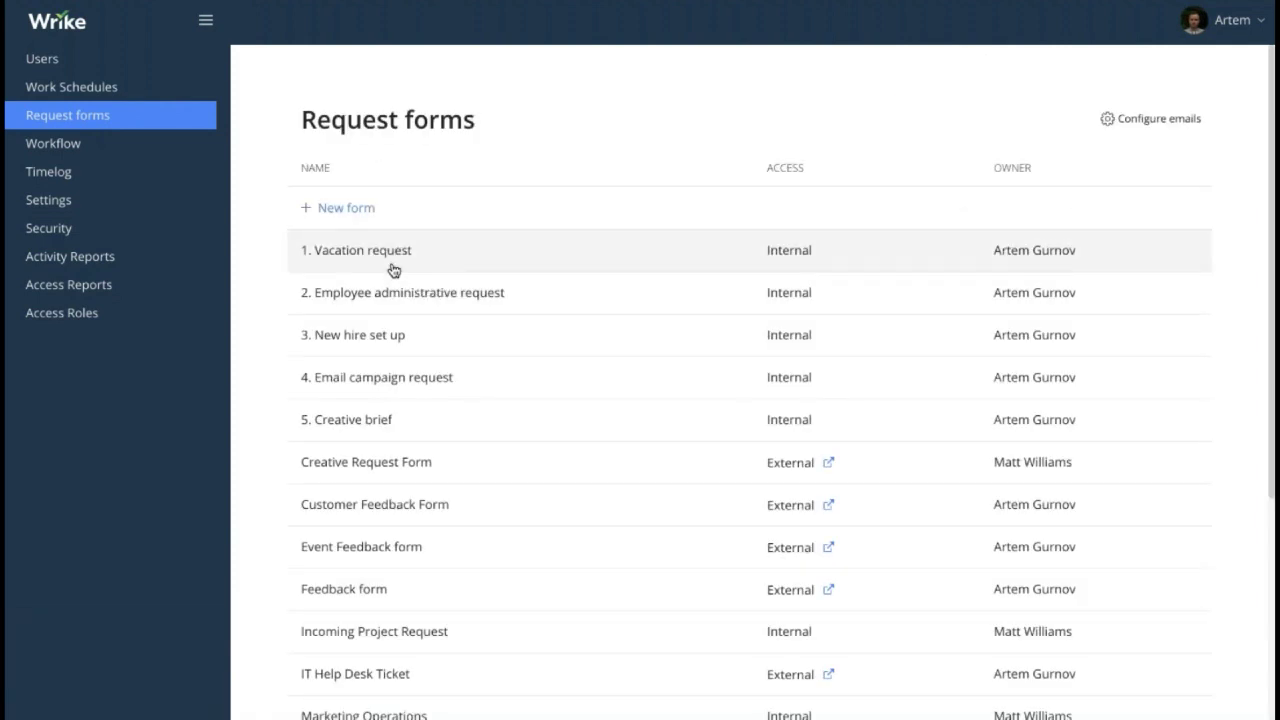
pyautogui.click(394, 266)
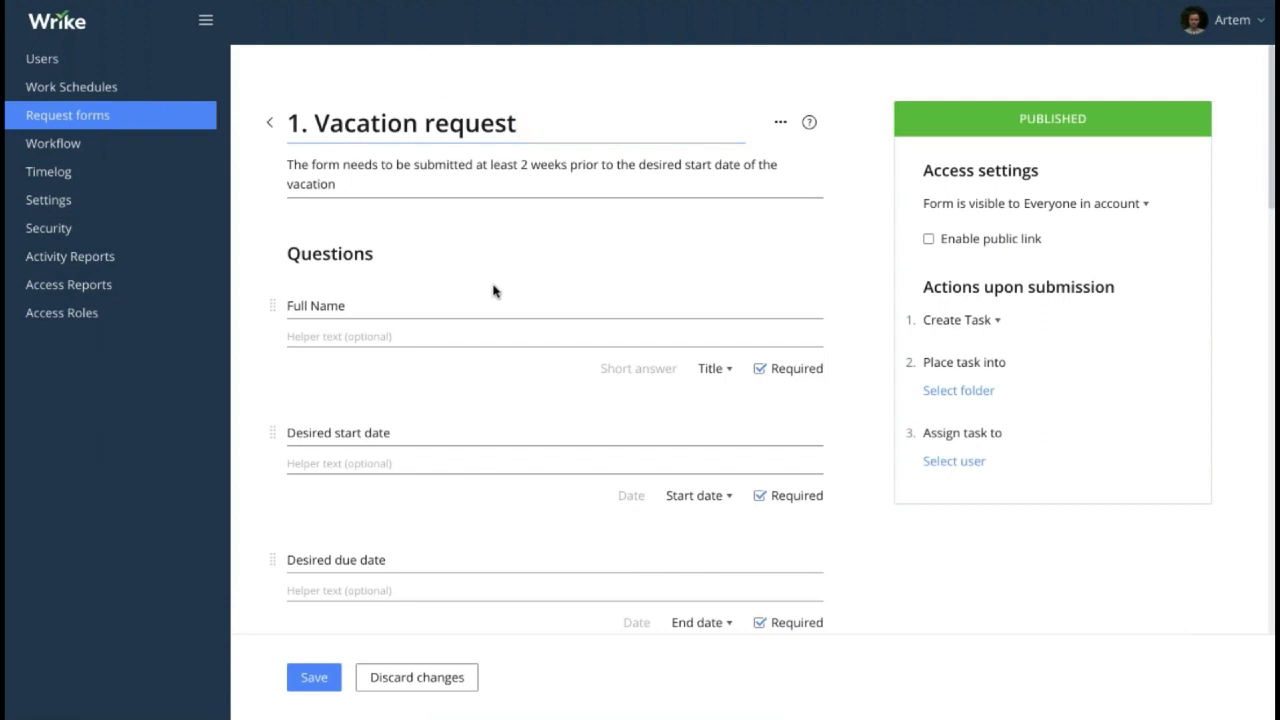
pyautogui.click(57, 22)
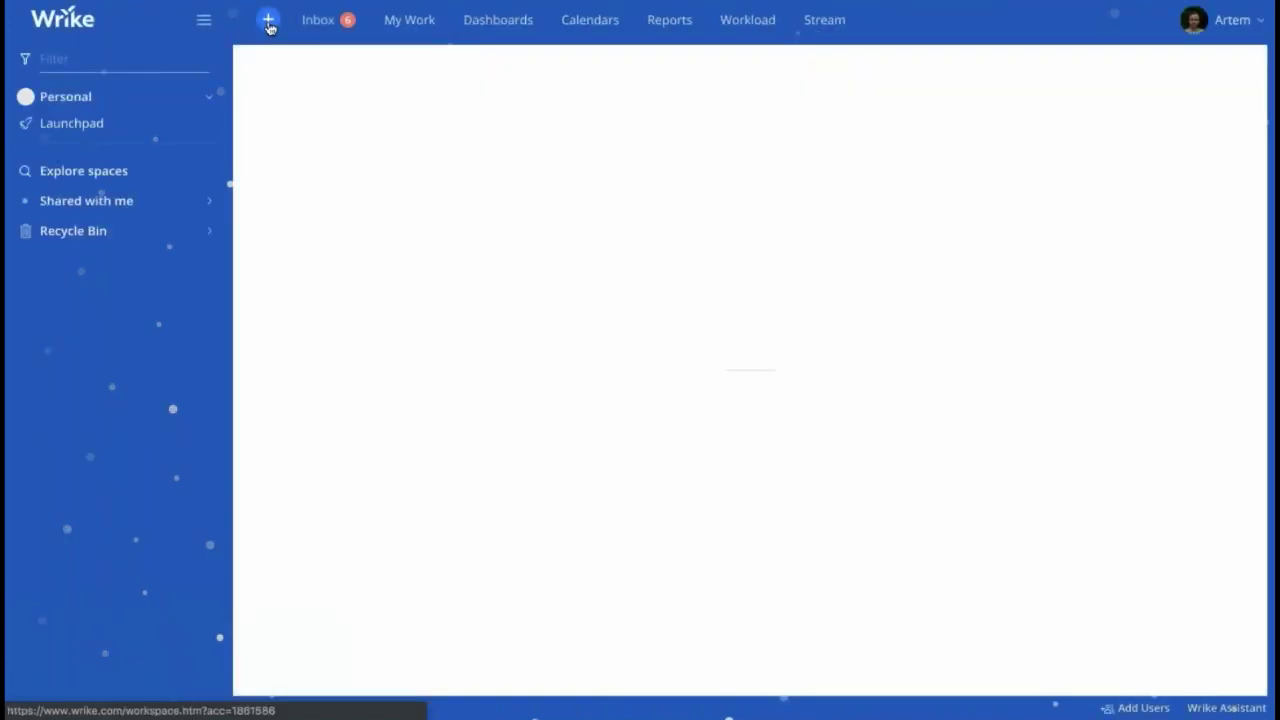
# Browse the available request forms and preview the Vacation request form
pyautogui.click(268, 22)
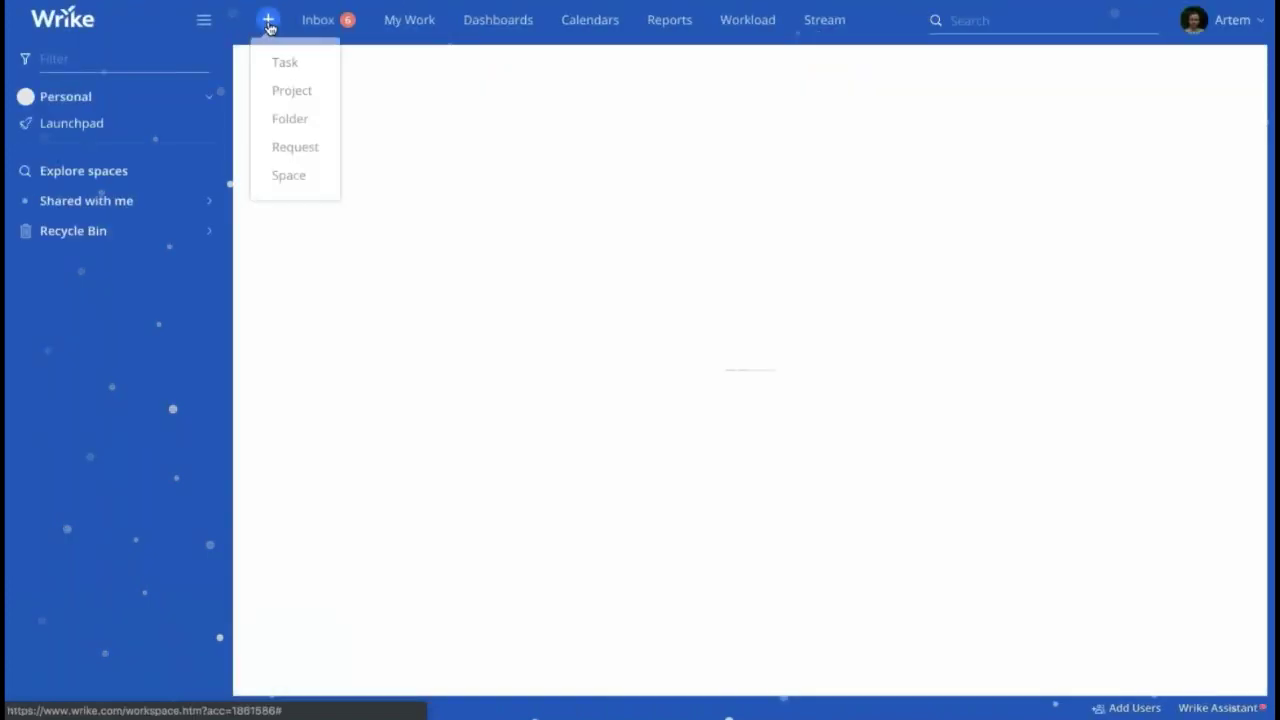
pyautogui.click(303, 147)
pyautogui.click(344, 132)
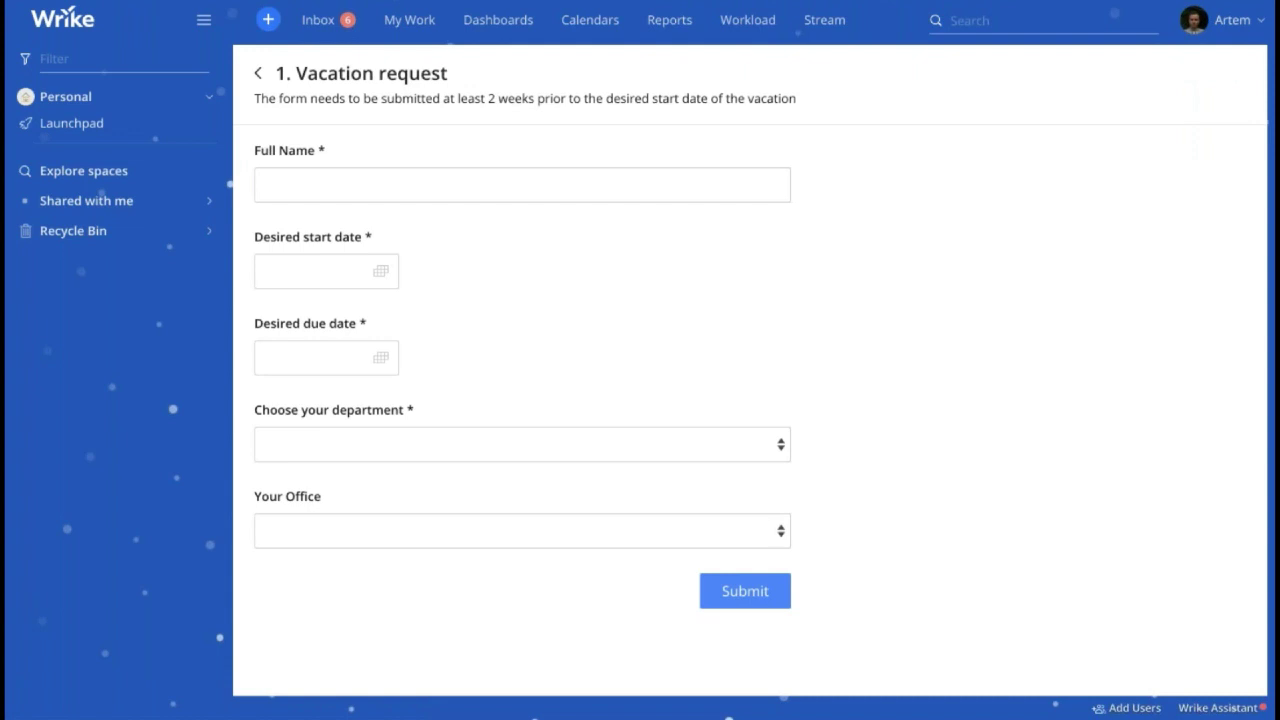
pyautogui.click(258, 73)
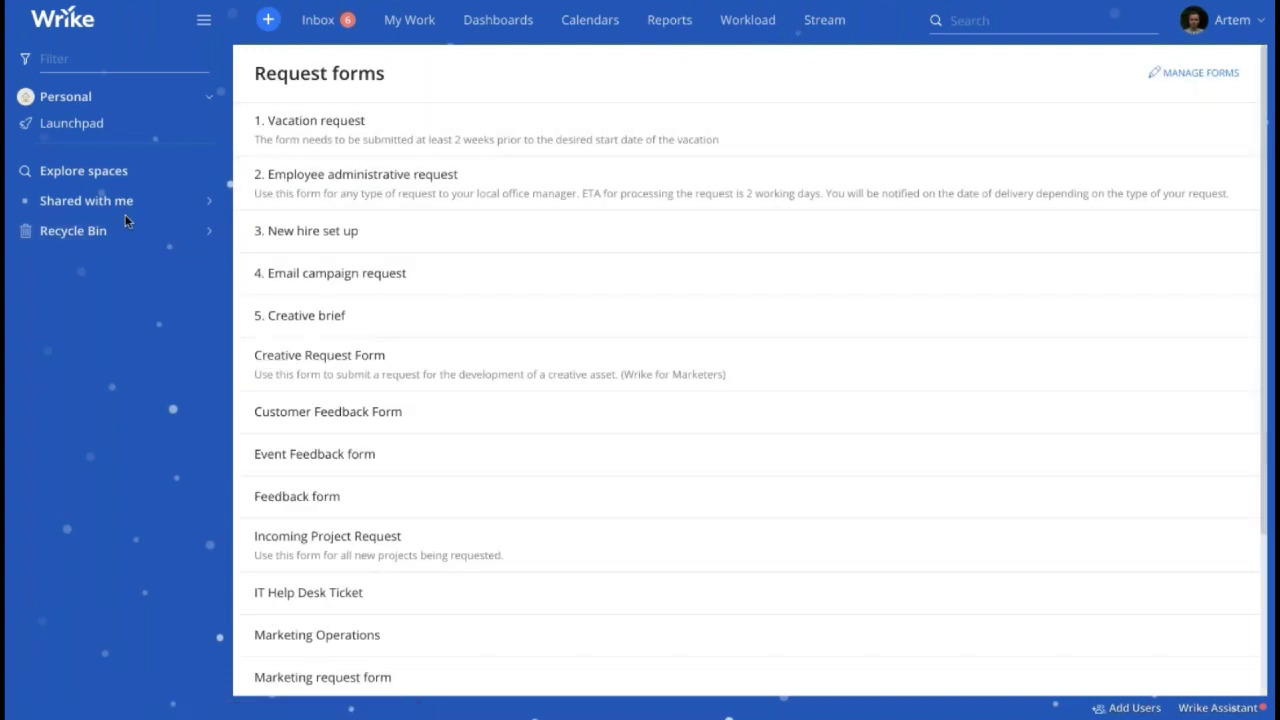
# Open Shared with me > DEMO STRUCTURE > a. Clients and paste the form link into its description
pyautogui.click(38, 200)
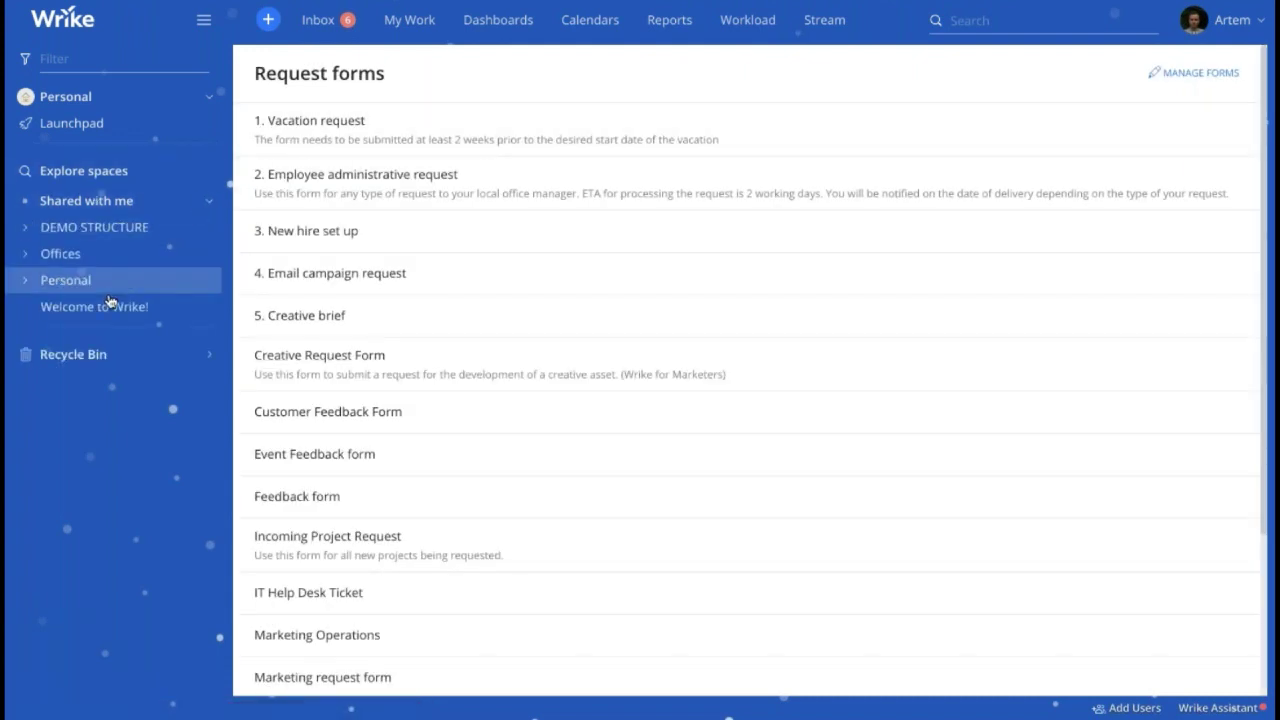
pyautogui.click(32, 229)
pyautogui.click(112, 255)
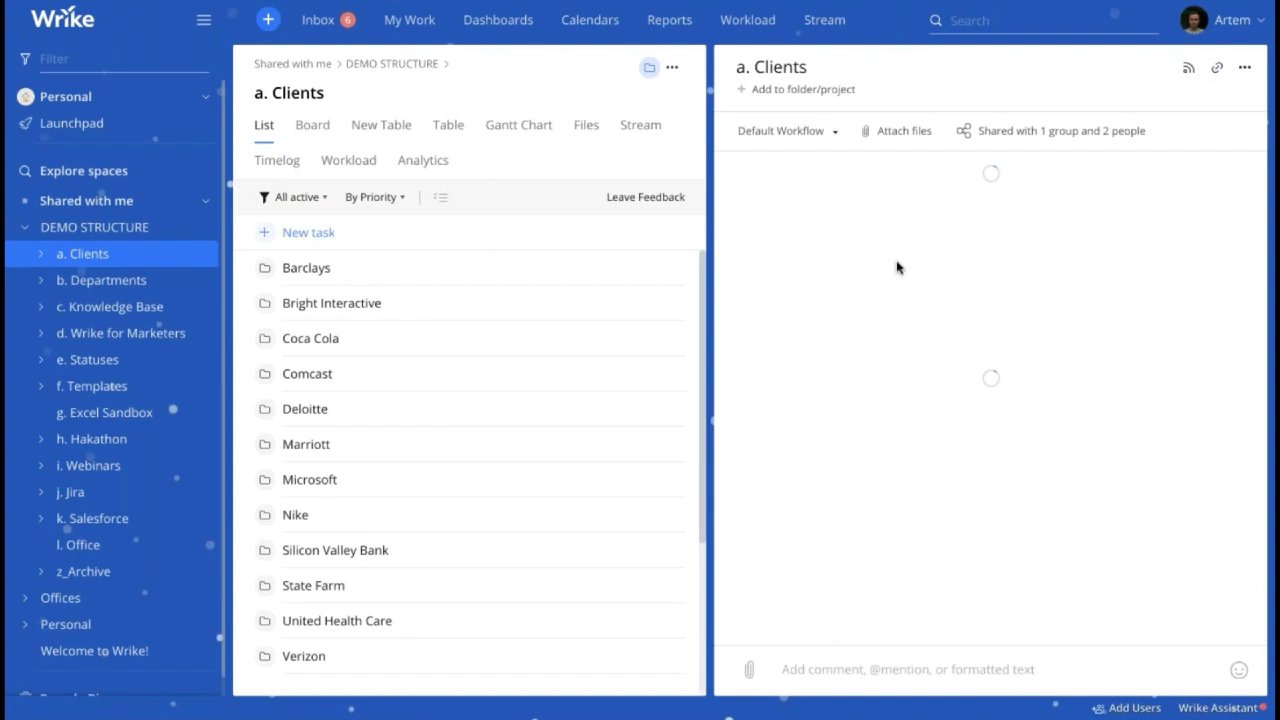
pyautogui.click(786, 241)
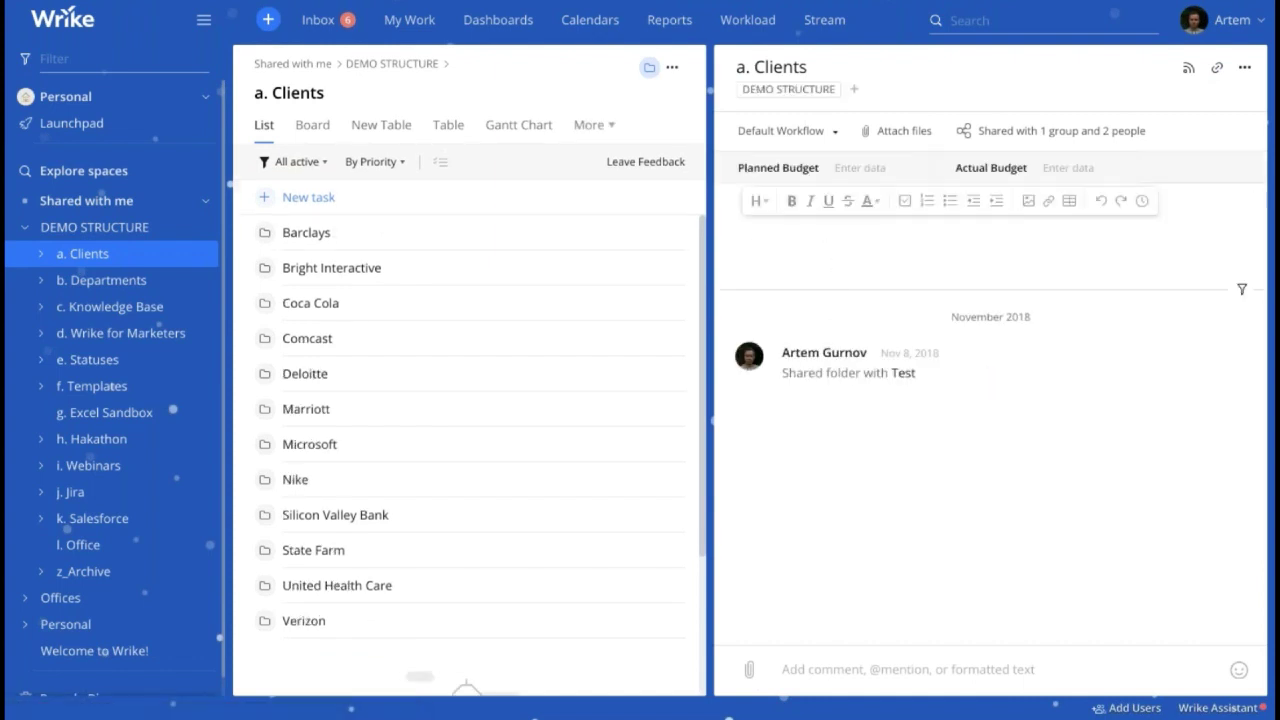
pyautogui.write('https://www.wrike.com/workspace.htm?acc=1861586#path=request-forms&accountid=1861586&formid=195975')
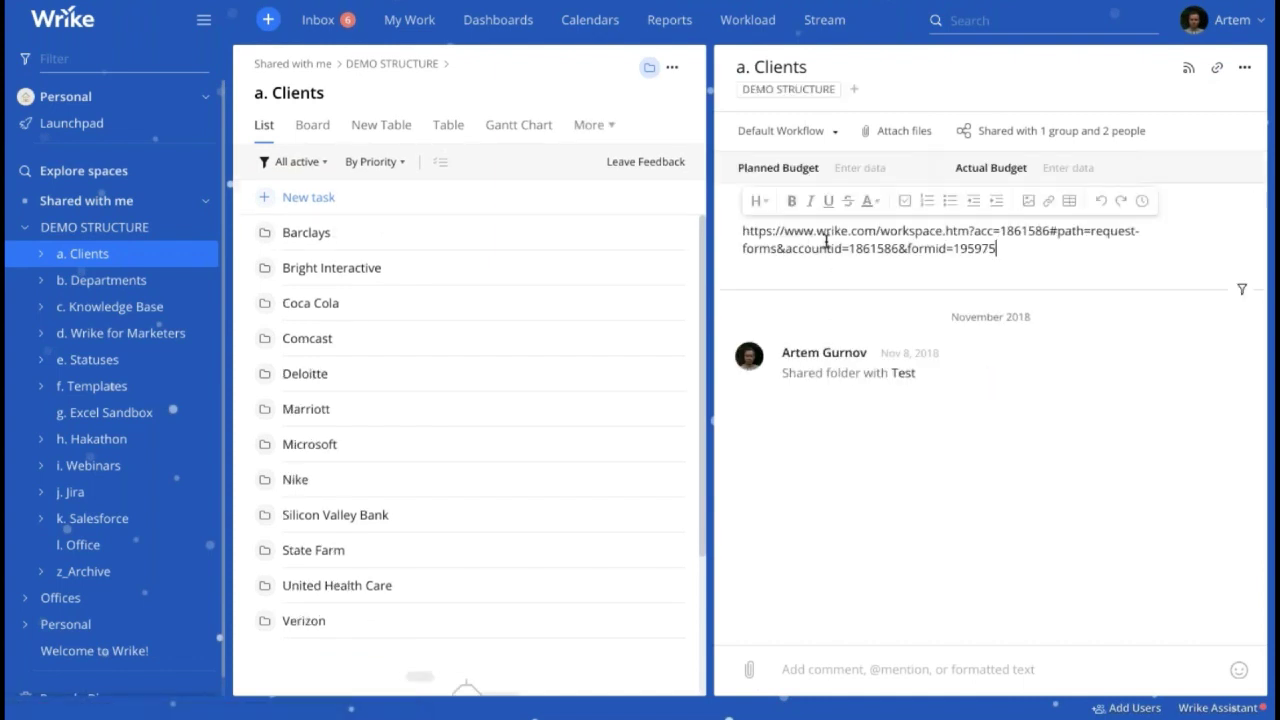
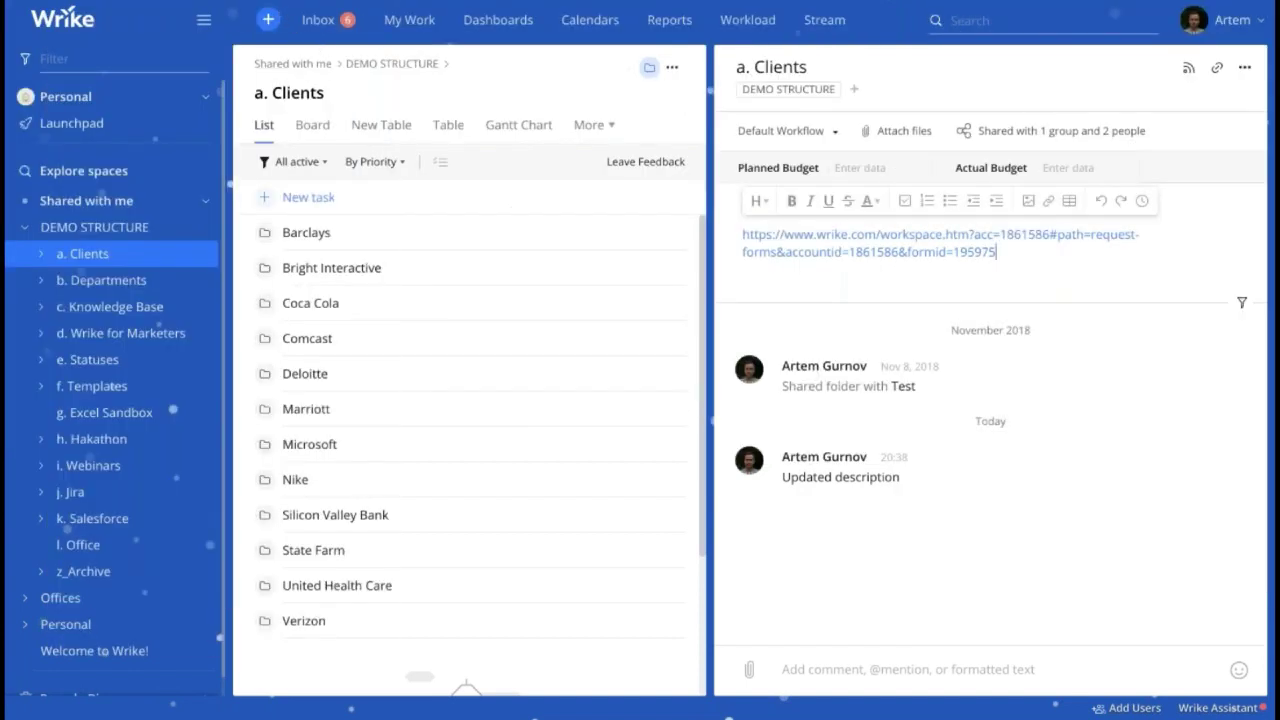
# Open the account's Request forms list, preview the 3. New hire set up form, then return to the list
pyautogui.click(1222, 20)
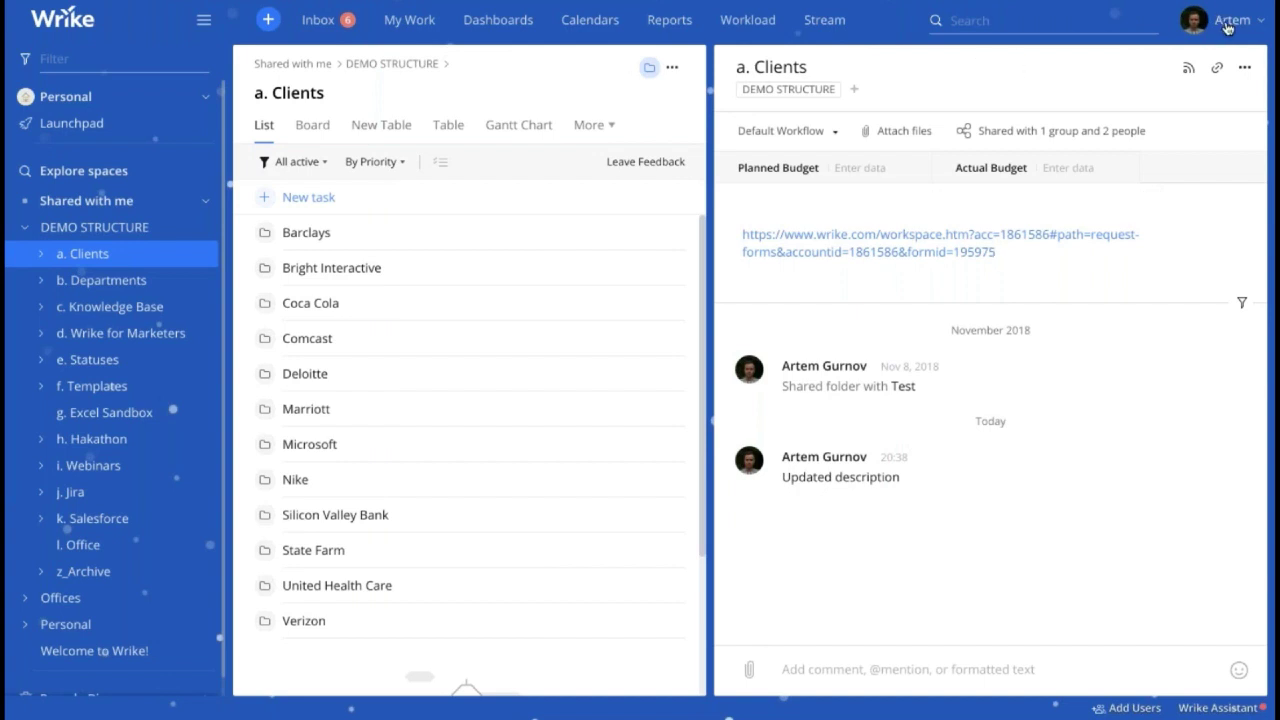
pyautogui.click(1100, 129)
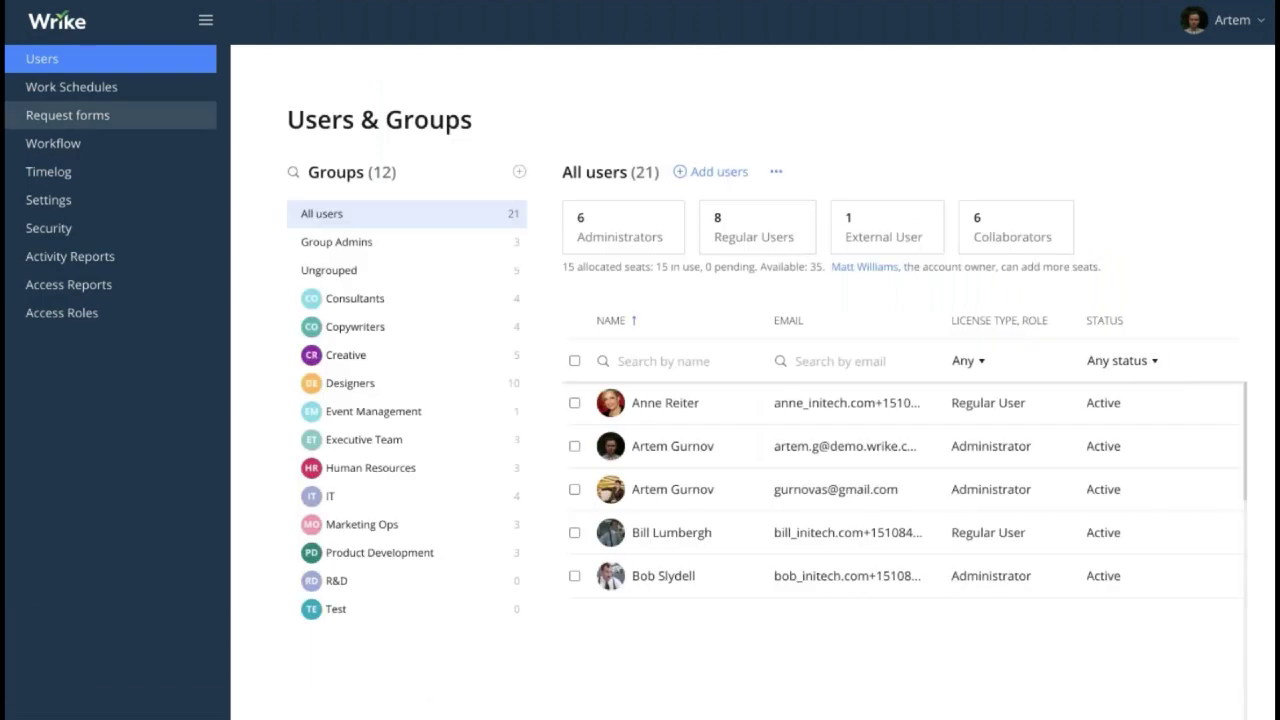
pyautogui.click(200, 115)
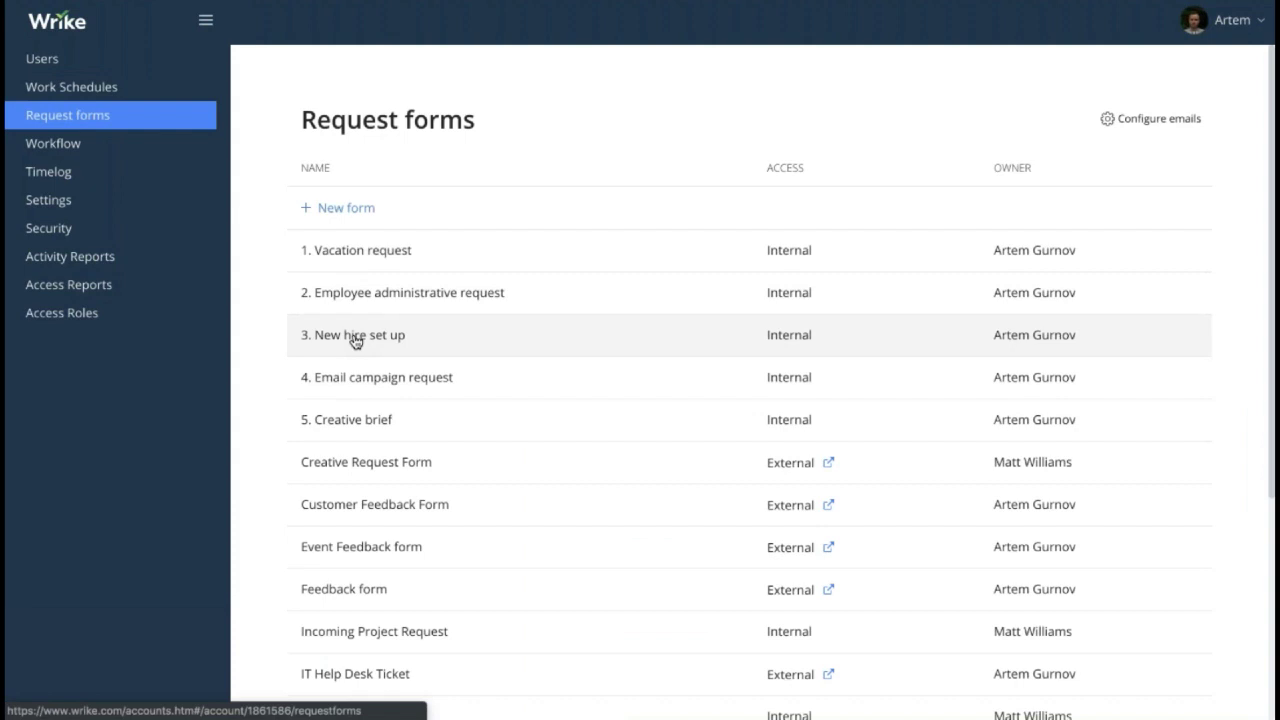
pyautogui.click(354, 345)
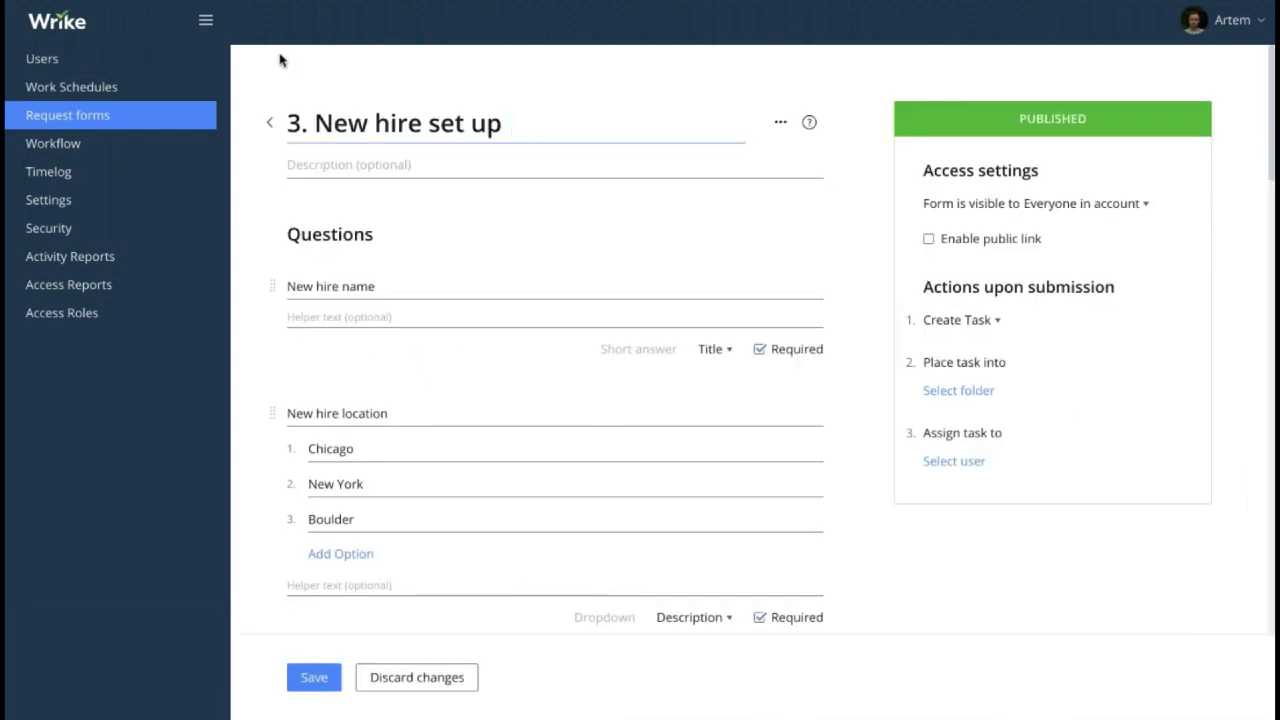
pyautogui.click(267, 124)
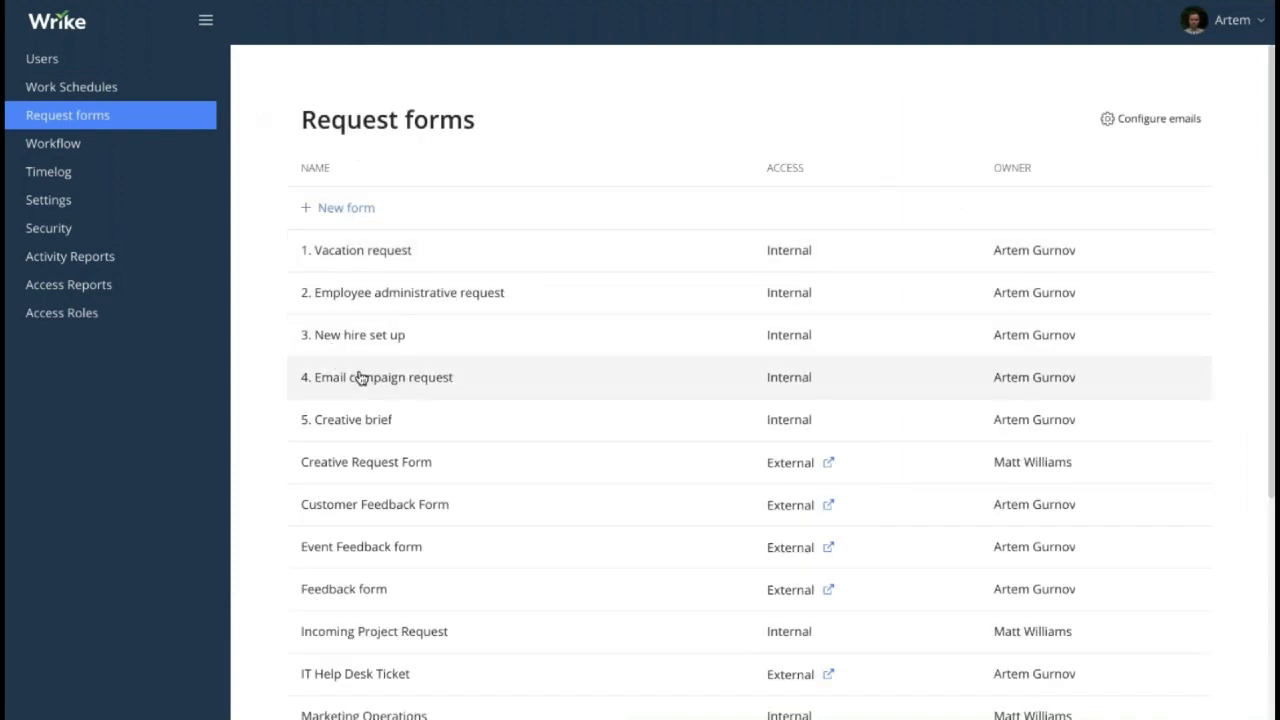
# Open the 5. Creative brief form, review its Page 1 questions, and check the Graphic design parent-folder picker
pyautogui.click(354, 430)
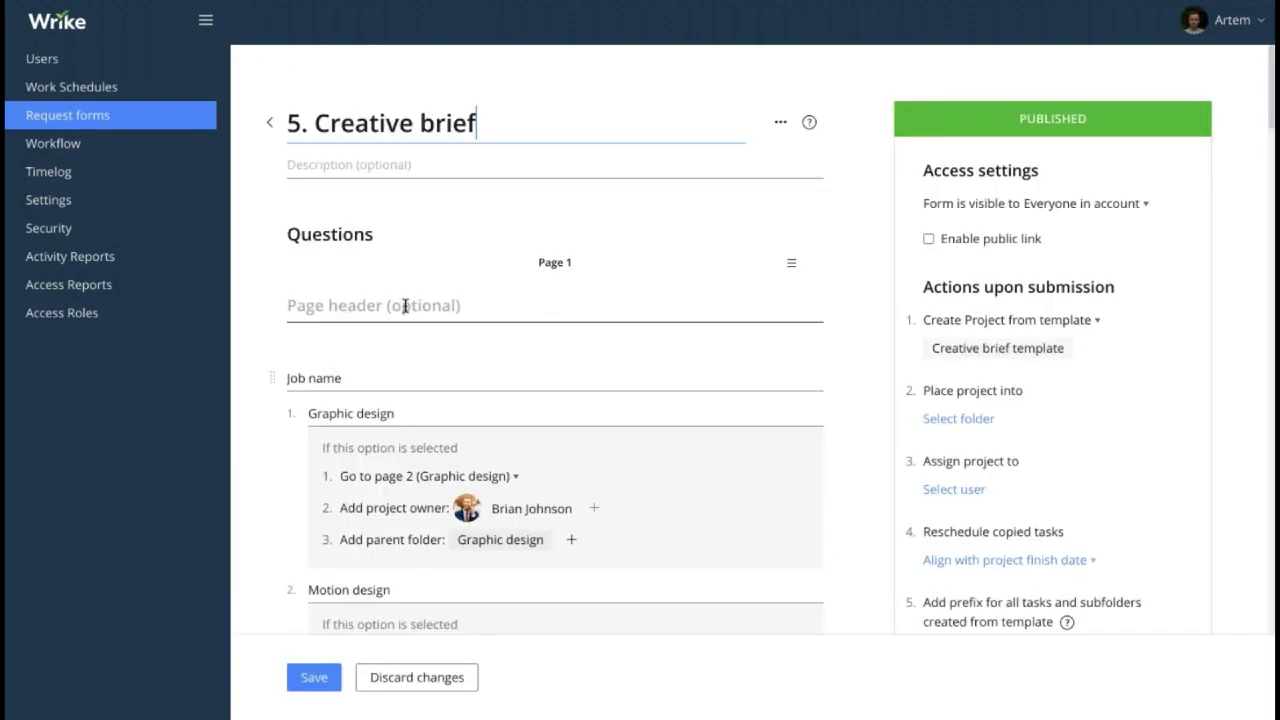
pyautogui.scroll(-2, 391, 349)
pyautogui.moveTo(457, 382)
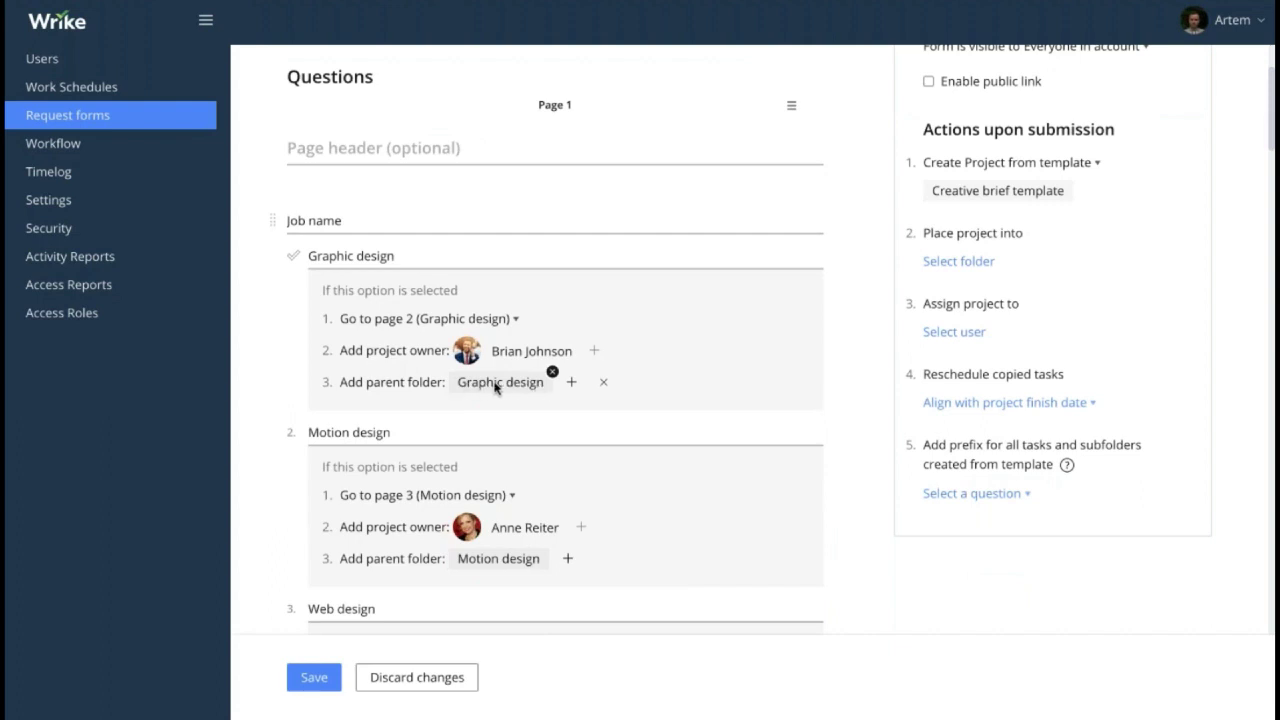
pyautogui.scroll(-1, 484, 378)
pyautogui.moveTo(475, 333)
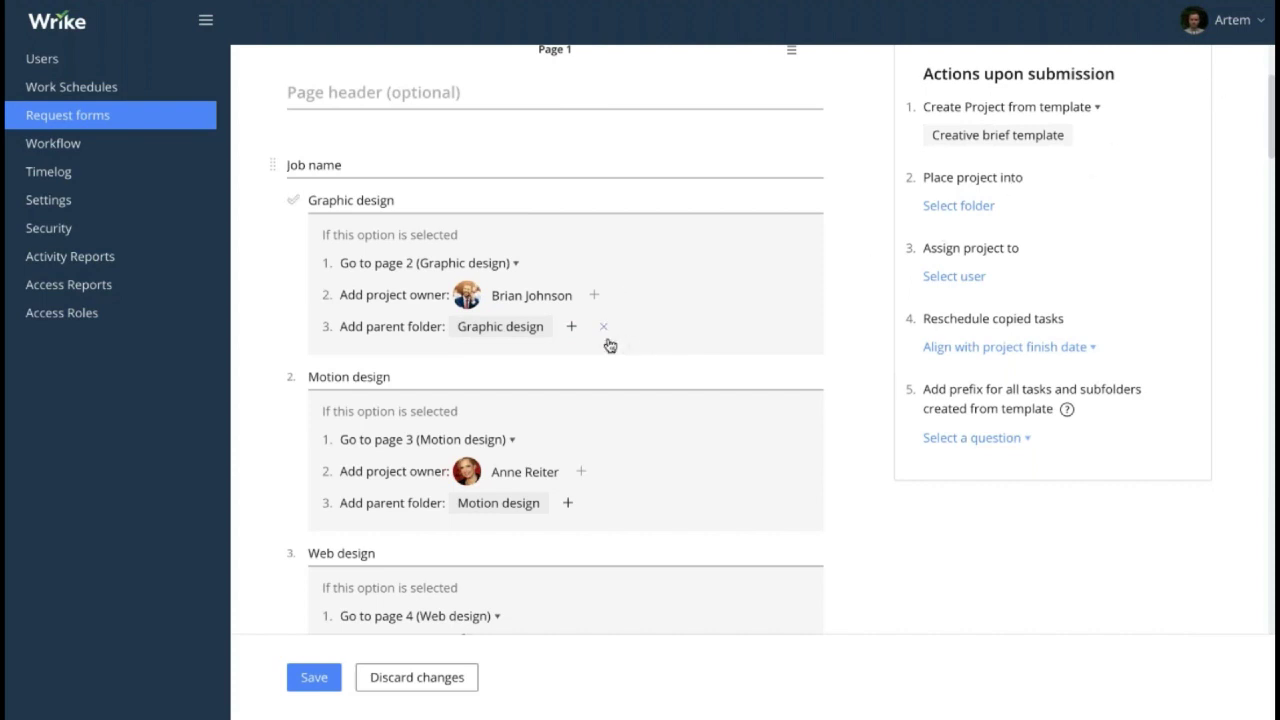
pyautogui.click(574, 328)
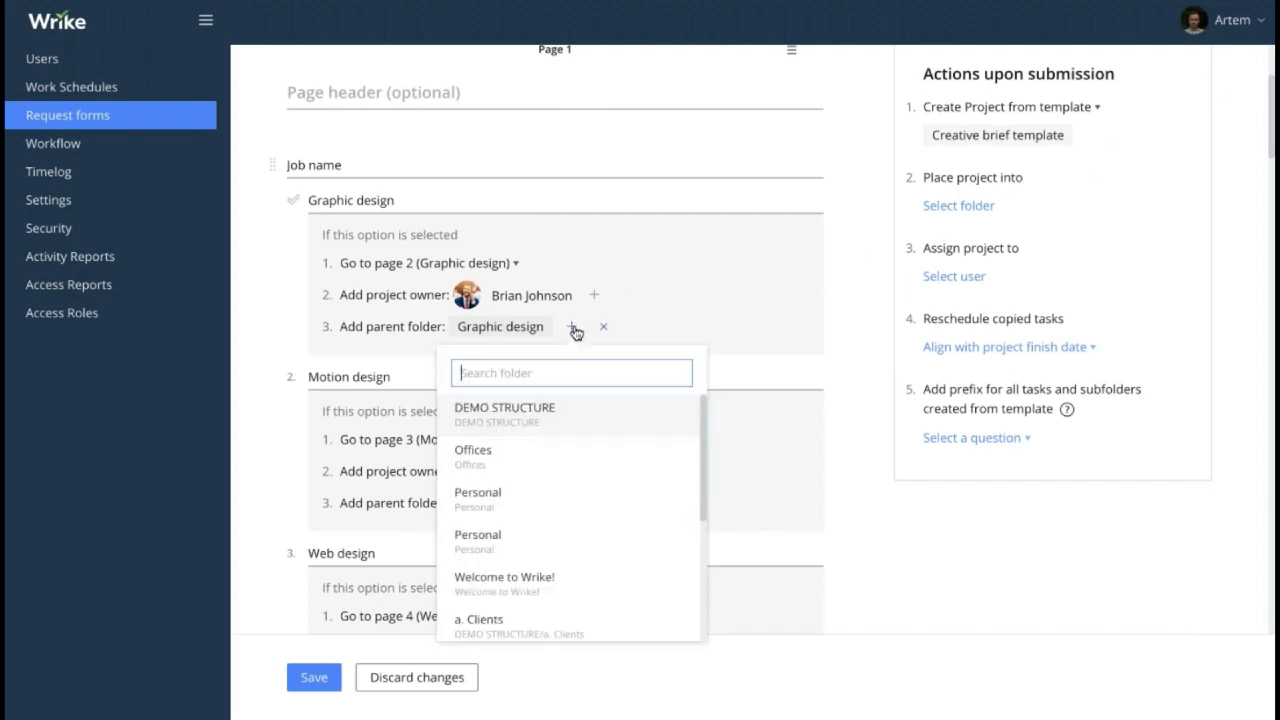
pyautogui.click(700, 336)
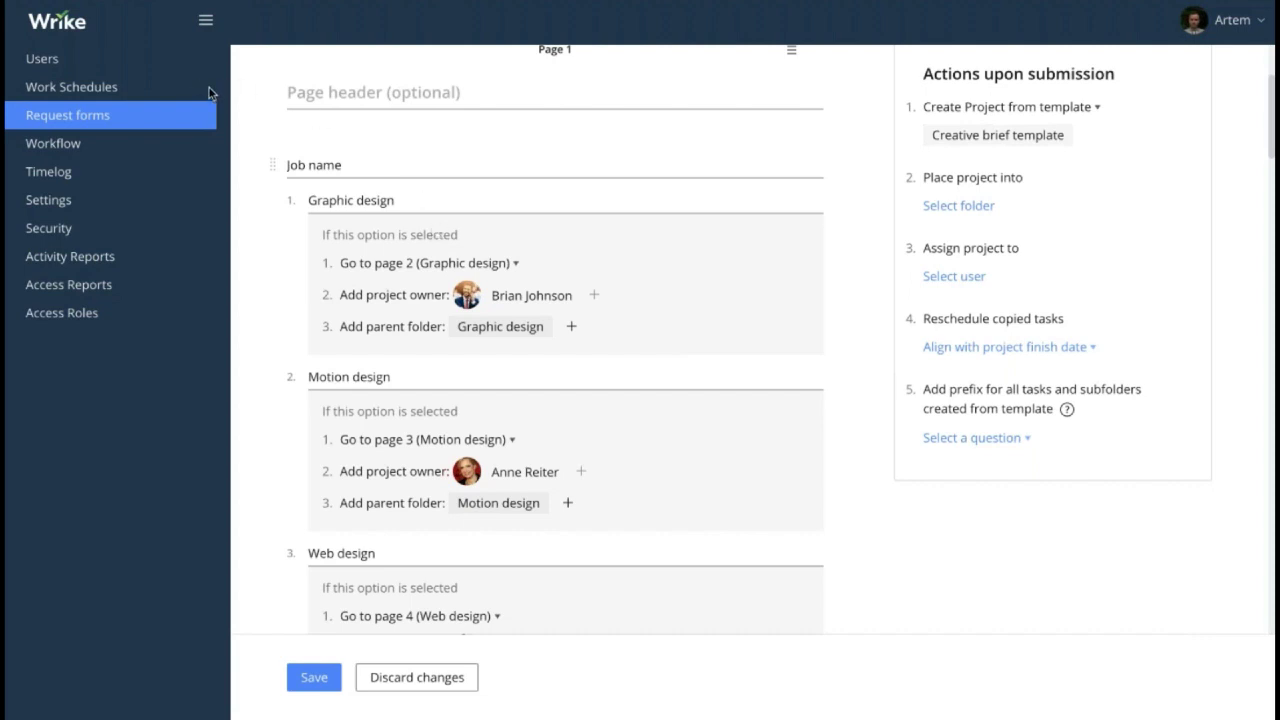
pyautogui.scroll(-10, 614, 447)
pyautogui.scroll(-8, 614, 449)
pyautogui.scroll(-8, 612, 447)
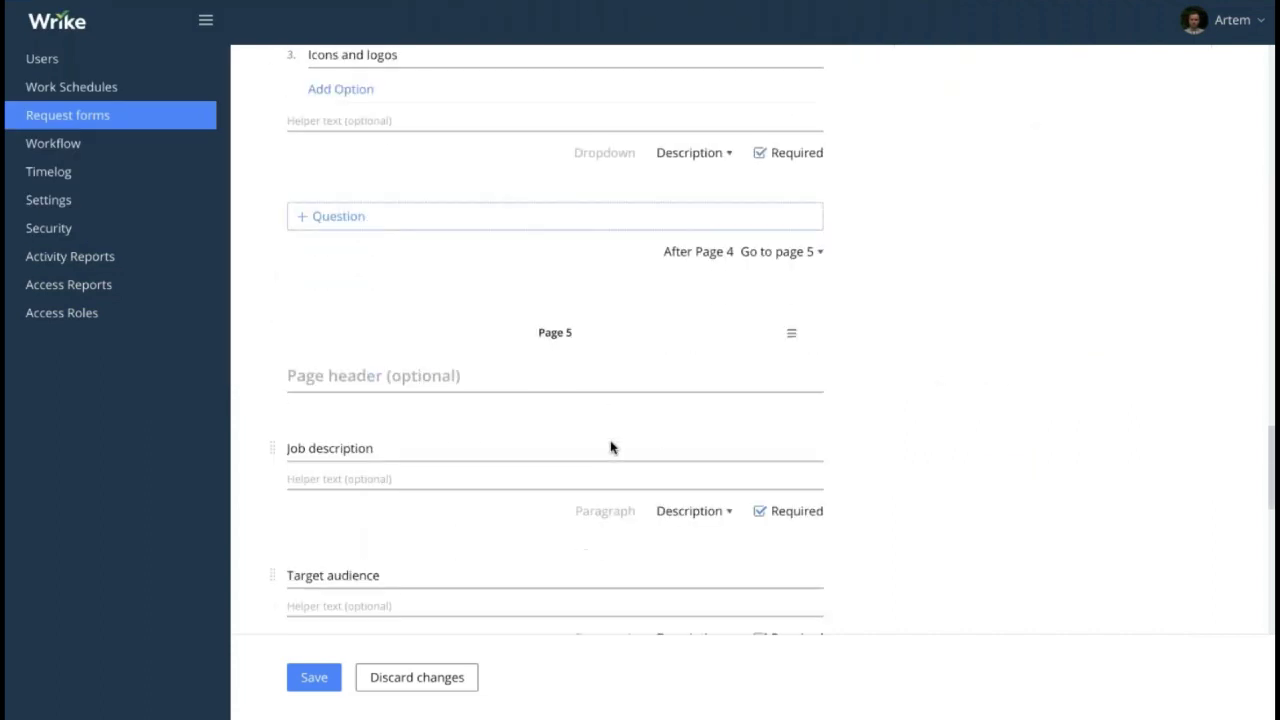
pyautogui.scroll(-1, 590, 432)
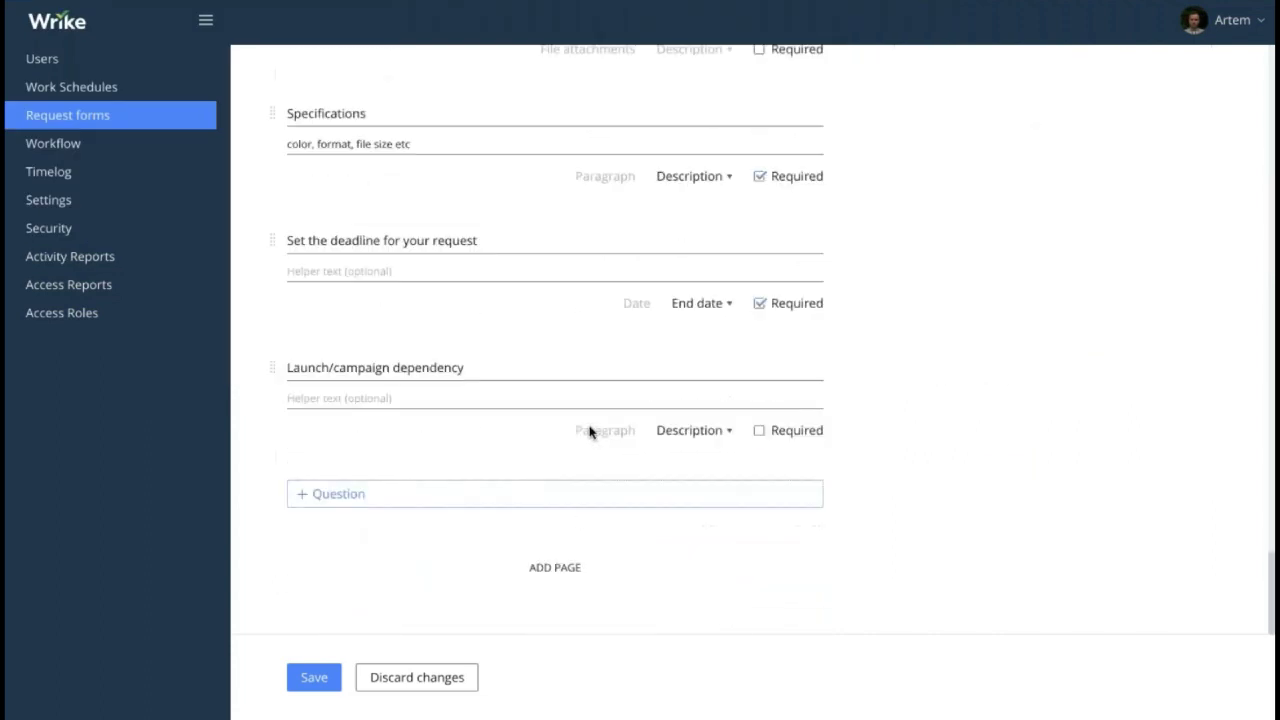
pyautogui.scroll(1, 590, 432)
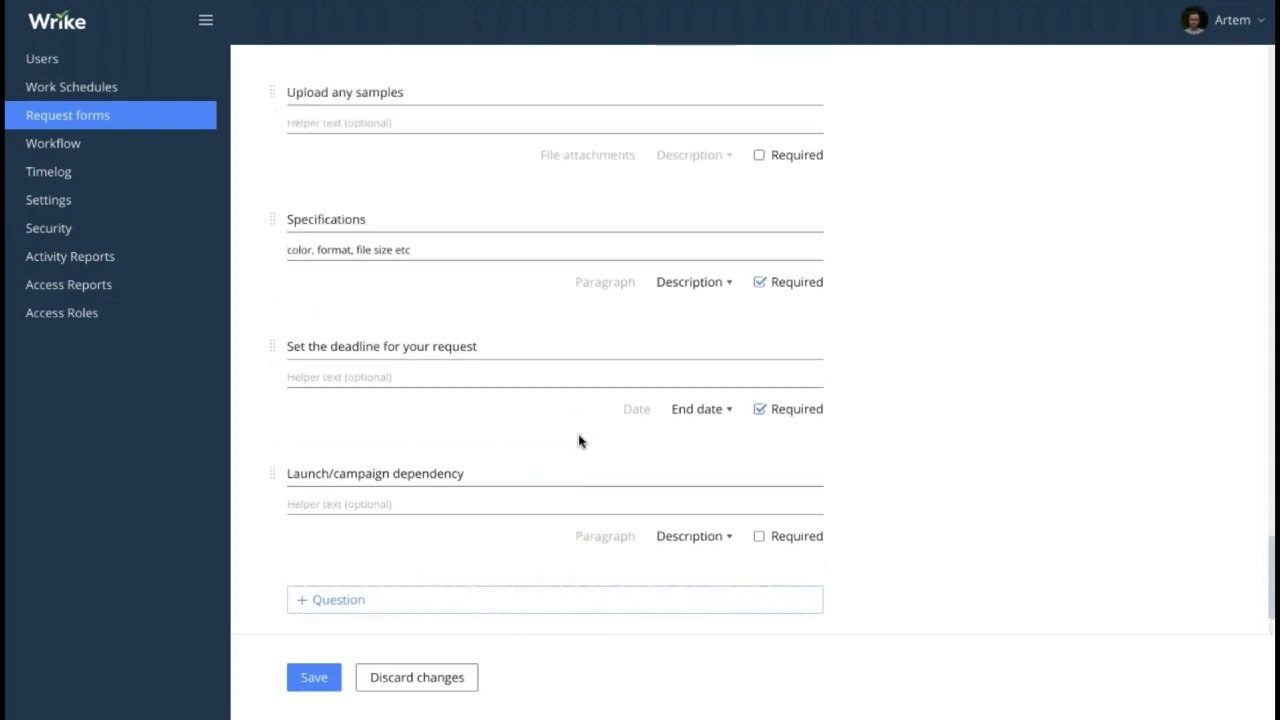
pyautogui.scroll(6, 578, 441)
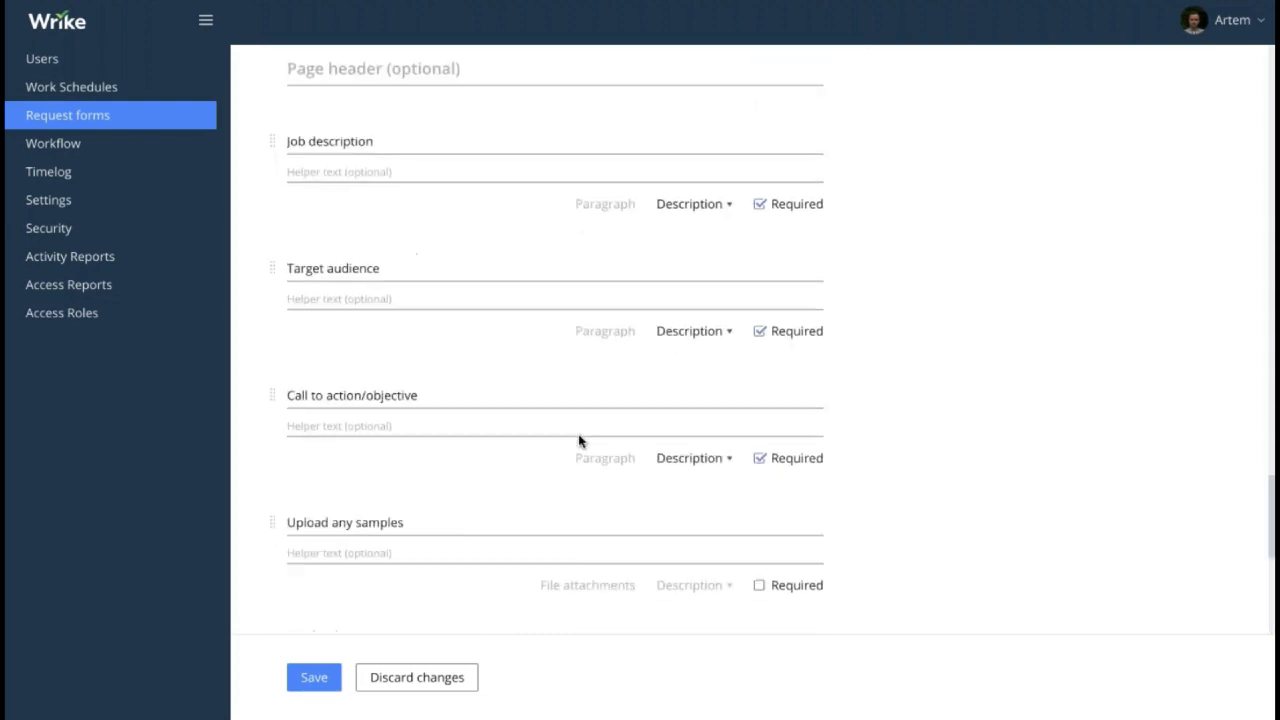
pyautogui.scroll(8, 578, 441)
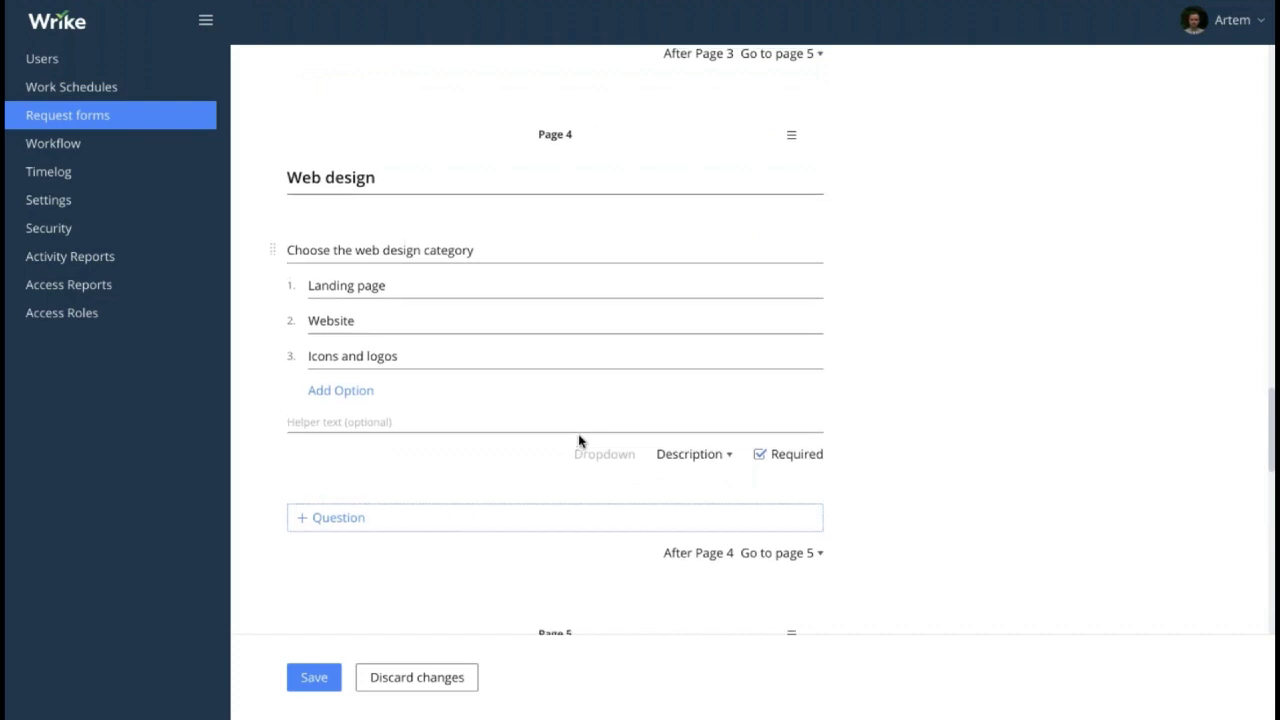
pyautogui.scroll(3, 578, 441)
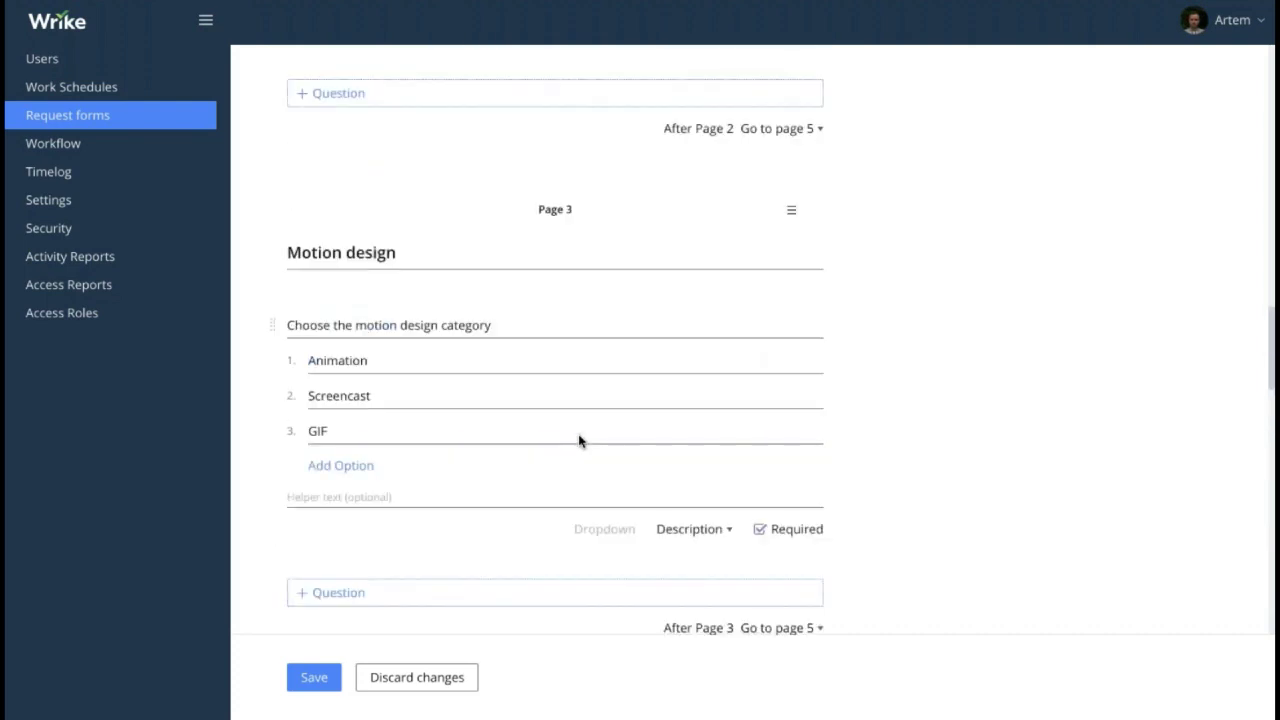
pyautogui.scroll(7, 578, 441)
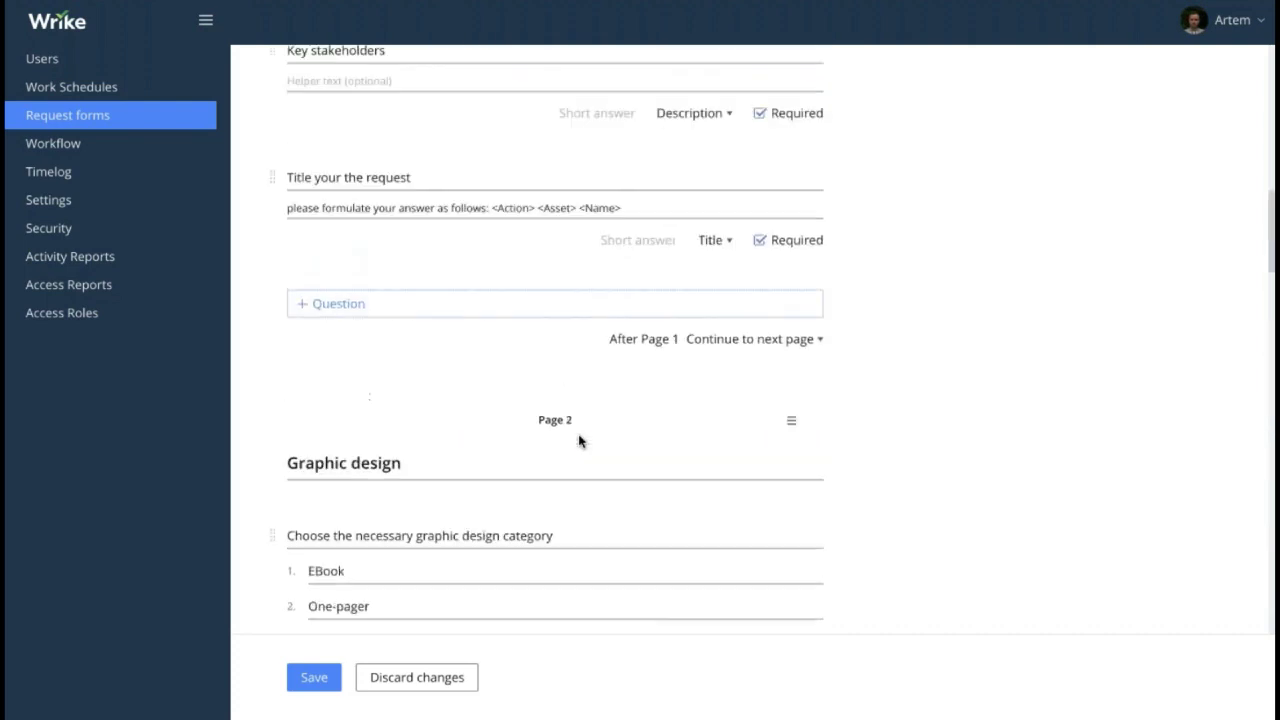
pyautogui.scroll(-3, 578, 441)
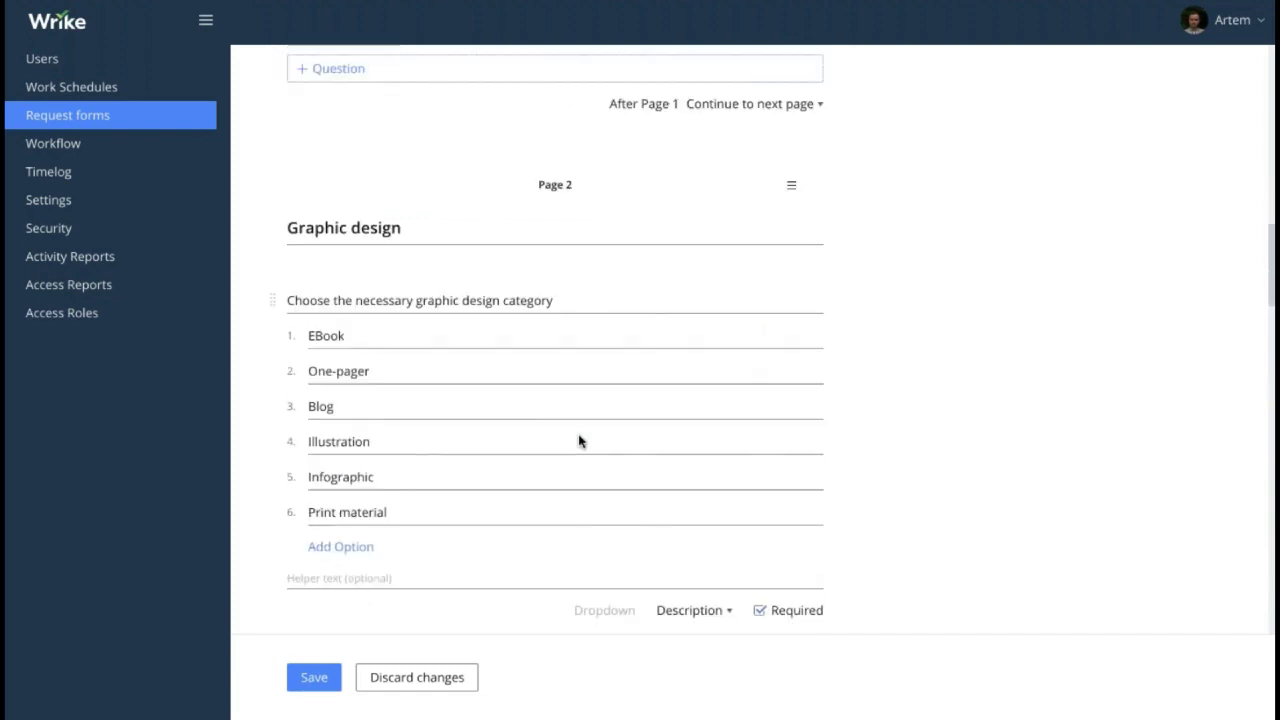
pyautogui.scroll(-2, 578, 441)
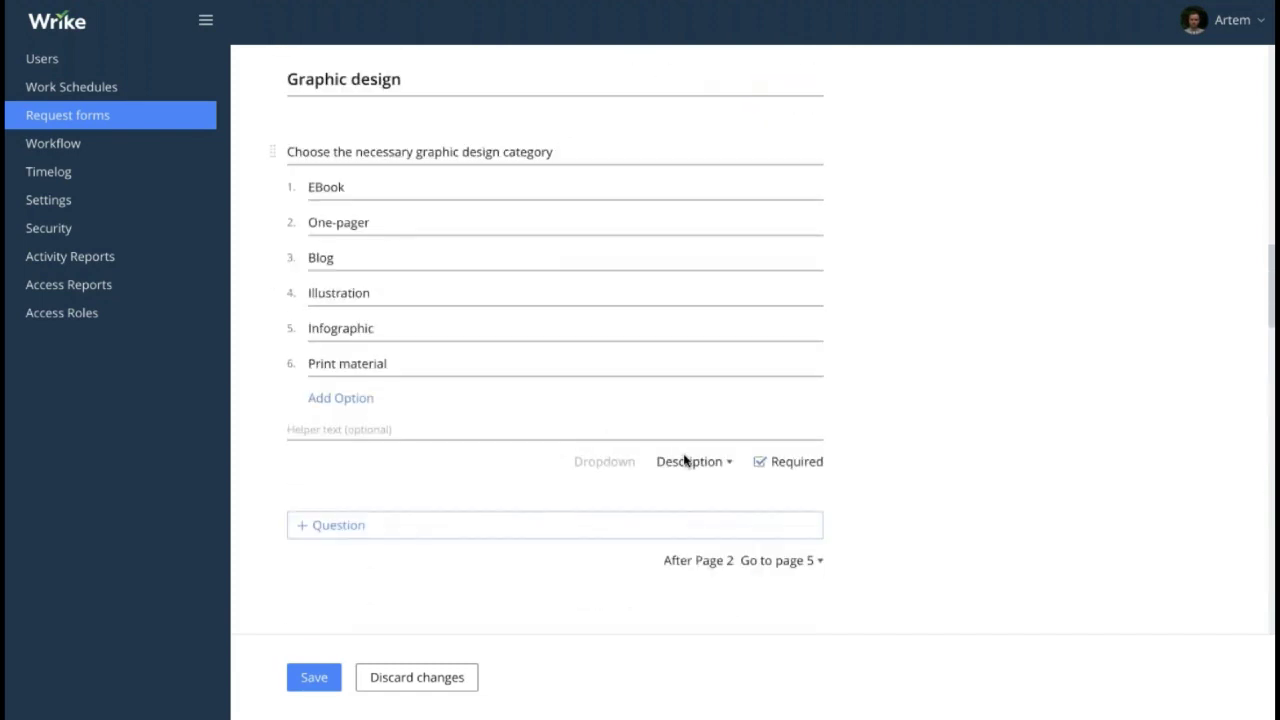
pyautogui.scroll(-3, 665, 480)
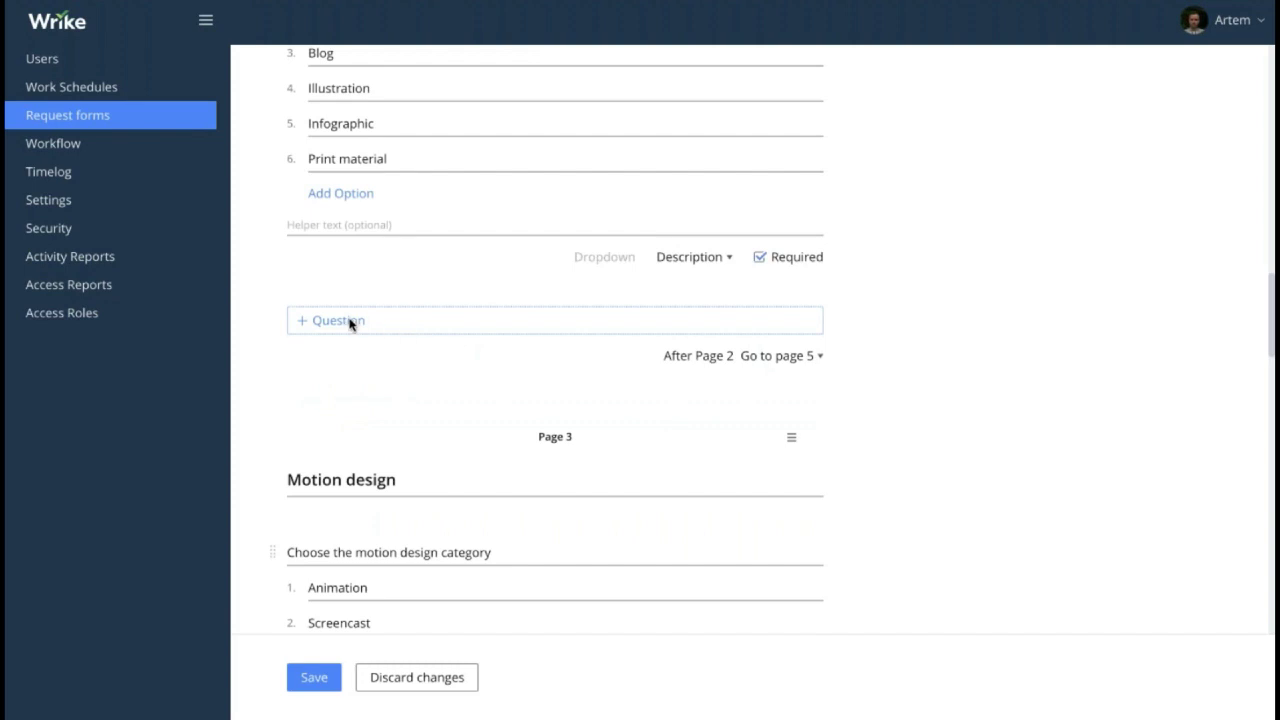
pyautogui.scroll(5, 531, 343)
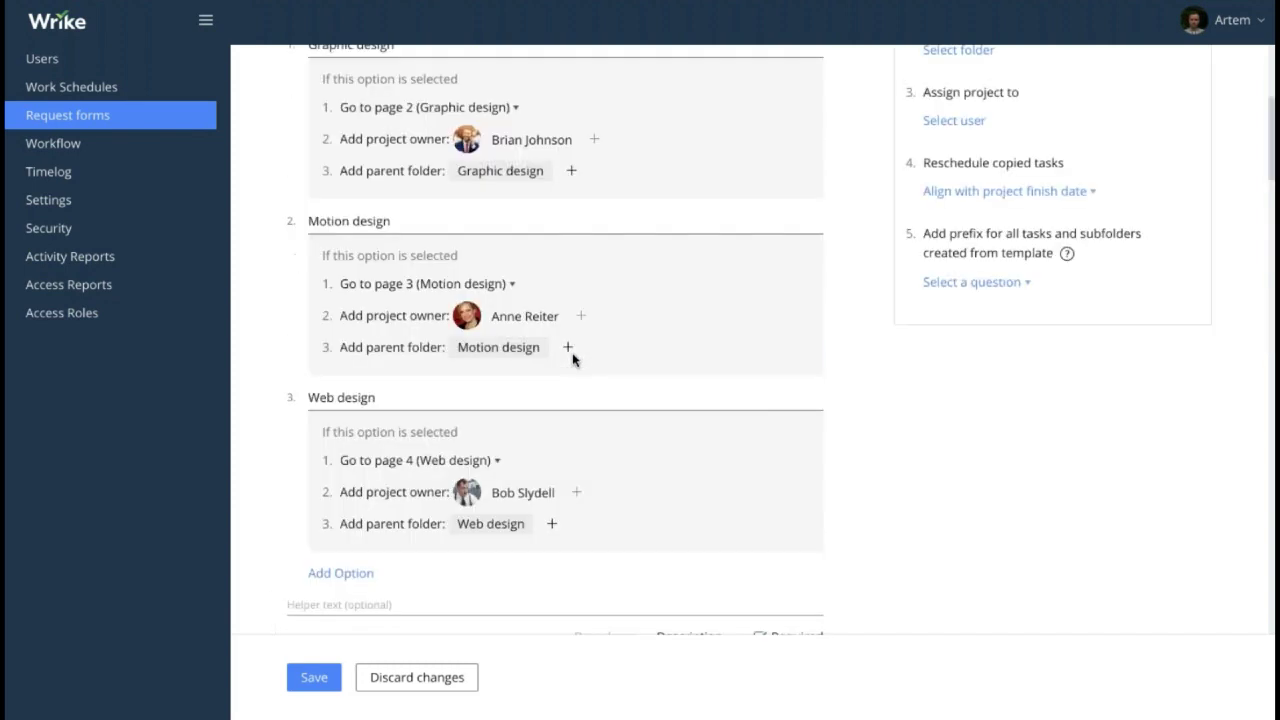
pyautogui.scroll(4, 573, 360)
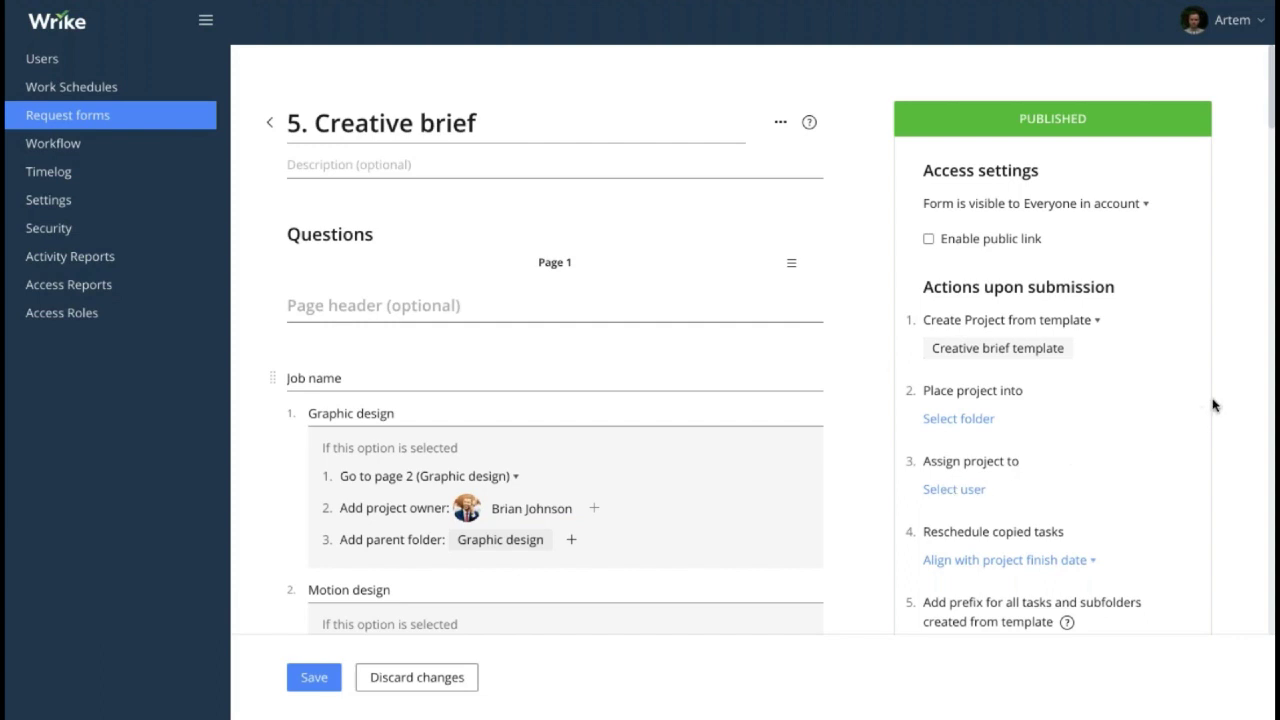
pyautogui.scroll(-5, 1268, 370)
pyautogui.scroll(-5, 746, 437)
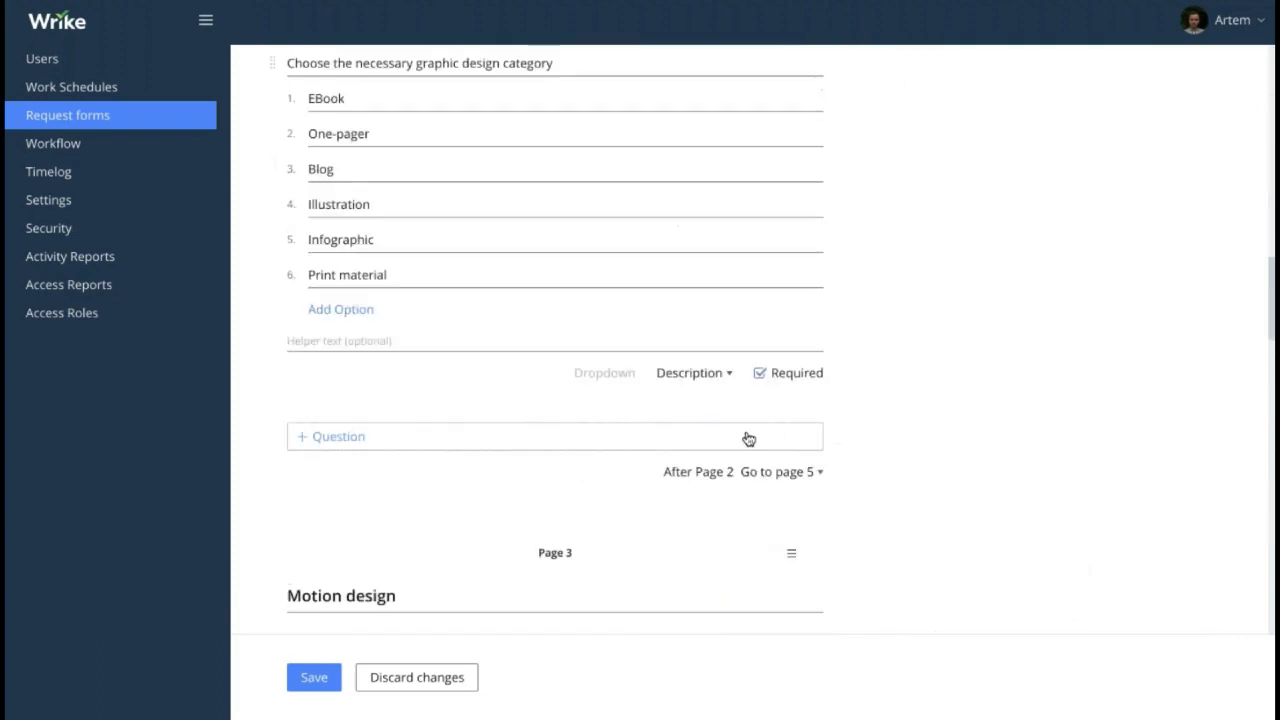
pyautogui.scroll(1, 490, 437)
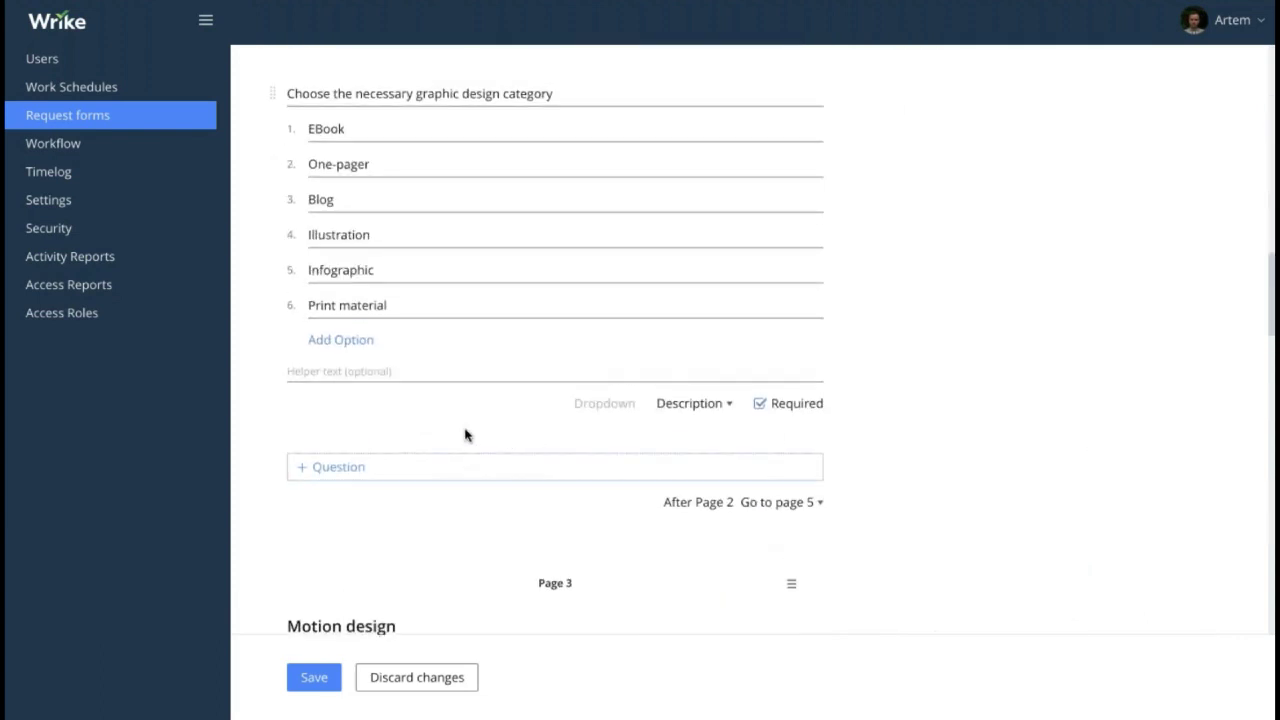
# Add a File attachments question to Page 2 reading 'Please . attache a doc format file.'
pyautogui.click(352, 470)
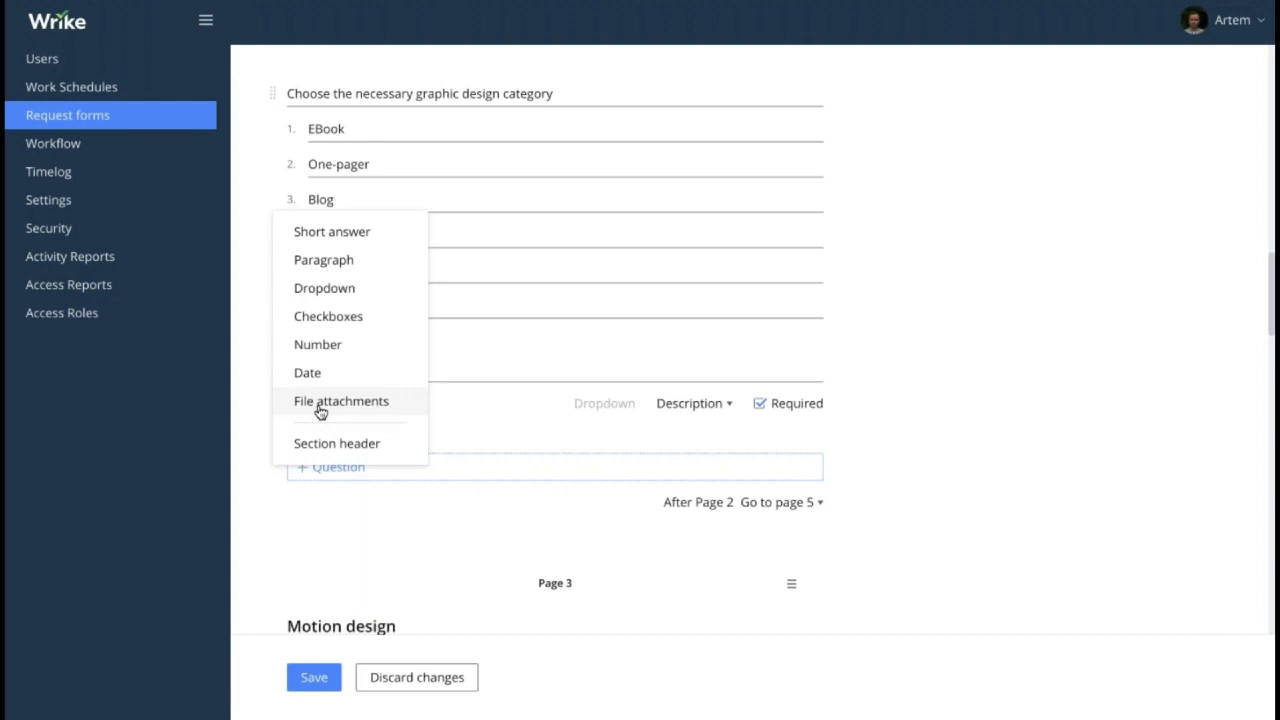
pyautogui.click(320, 402)
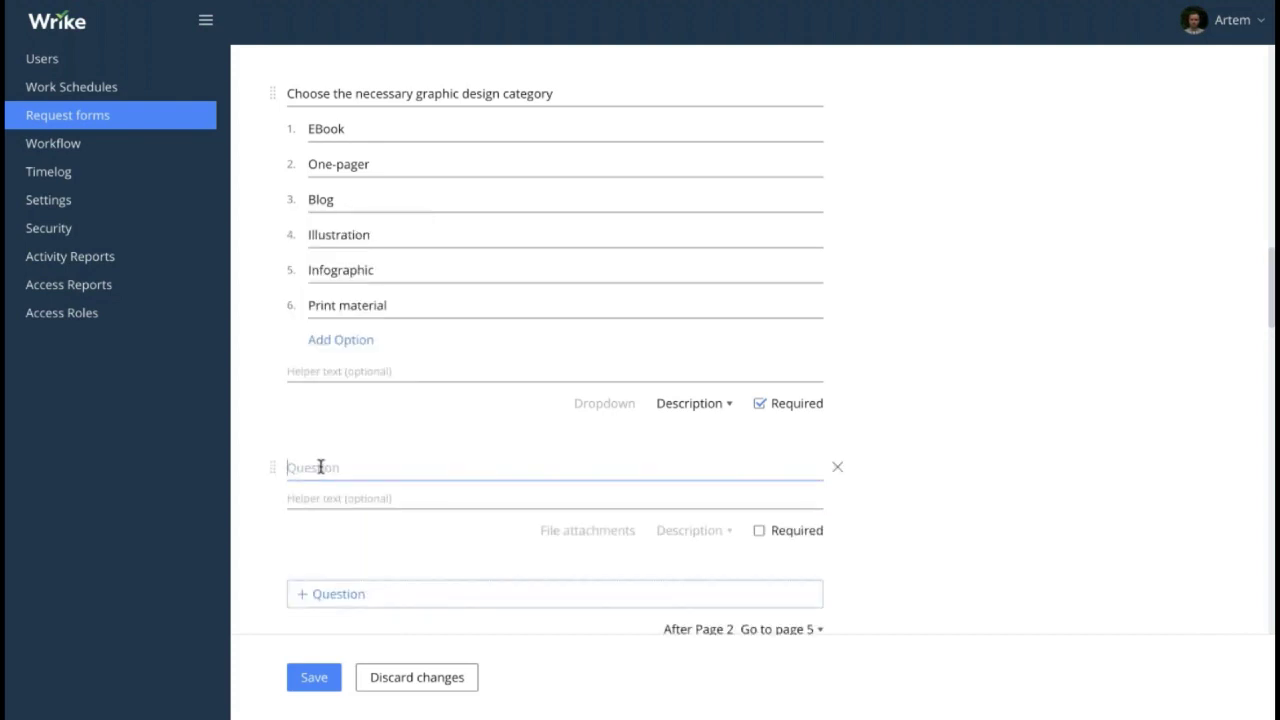
pyautogui.write('Please . attache a')
pyautogui.click(394, 468)
pyautogui.press('BackSpace')
pyautogui.press('BackSpace')
pyautogui.write('a doc format file.')
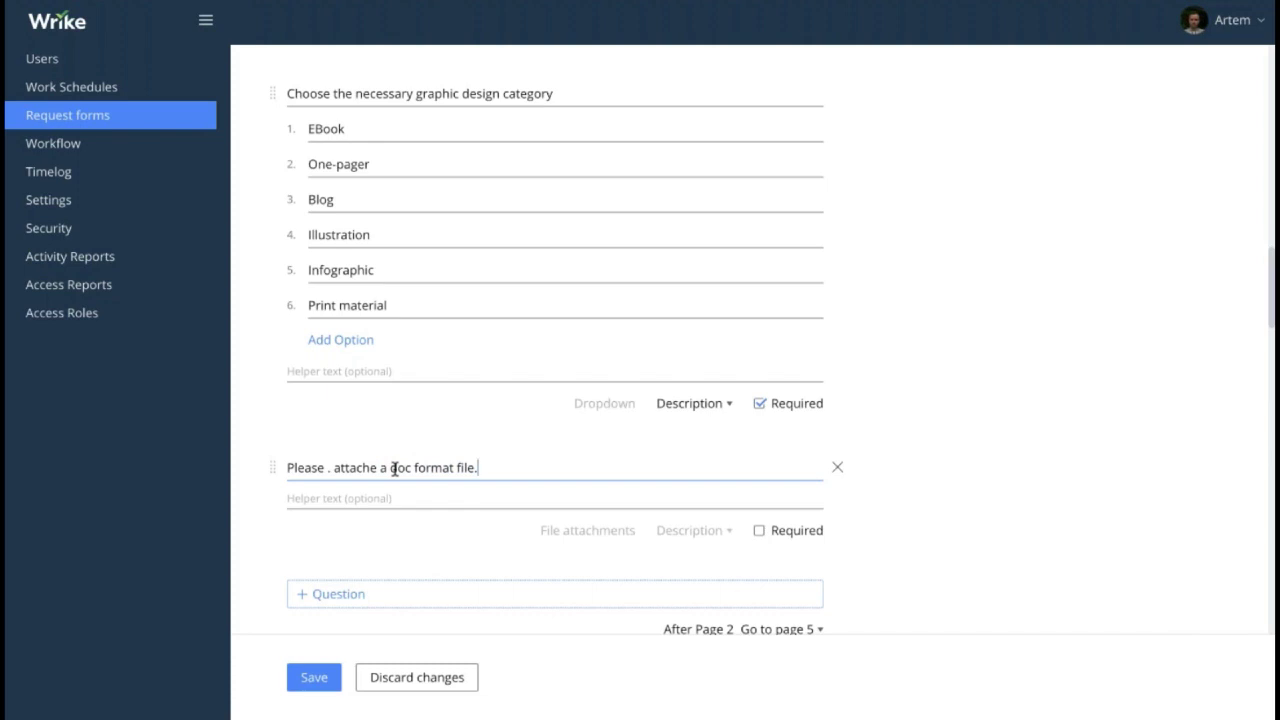
# Retouch the word 'attache' in the question text, then return to the Wrike home page
pyautogui.click(377, 467)
pyautogui.press('BackSpace')
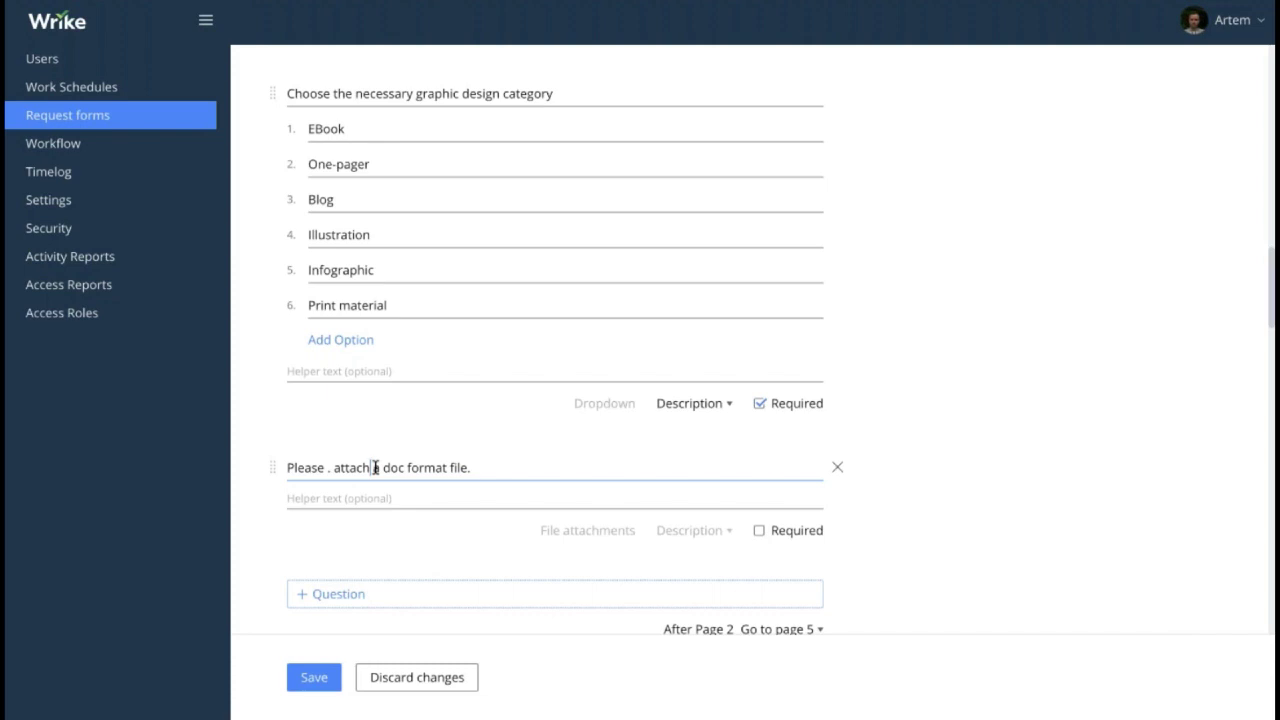
pyautogui.write('e')
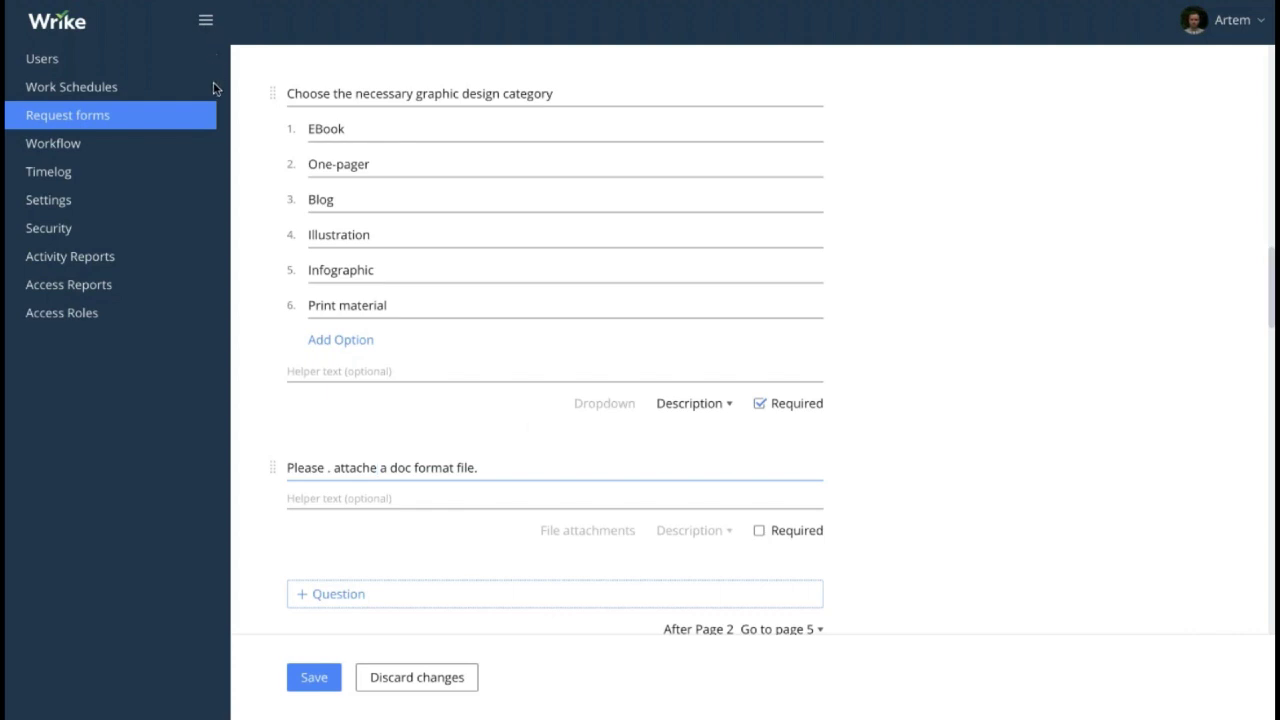
pyautogui.click(62, 26)
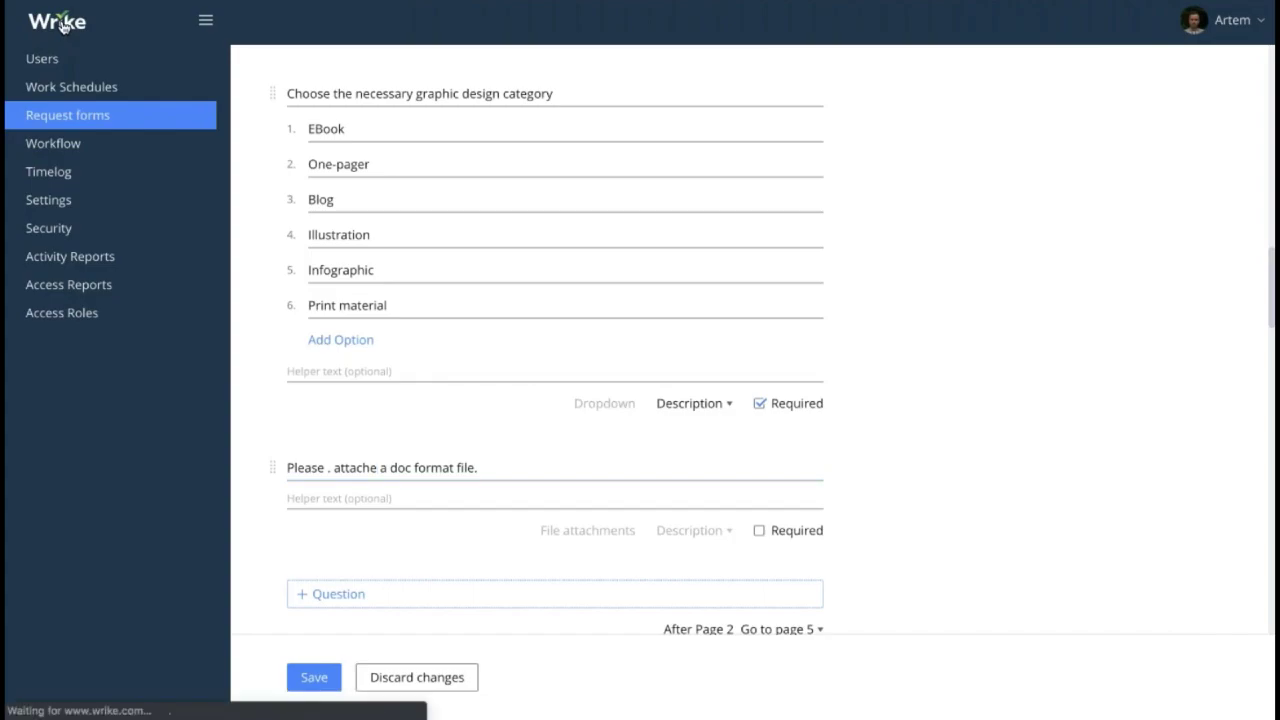
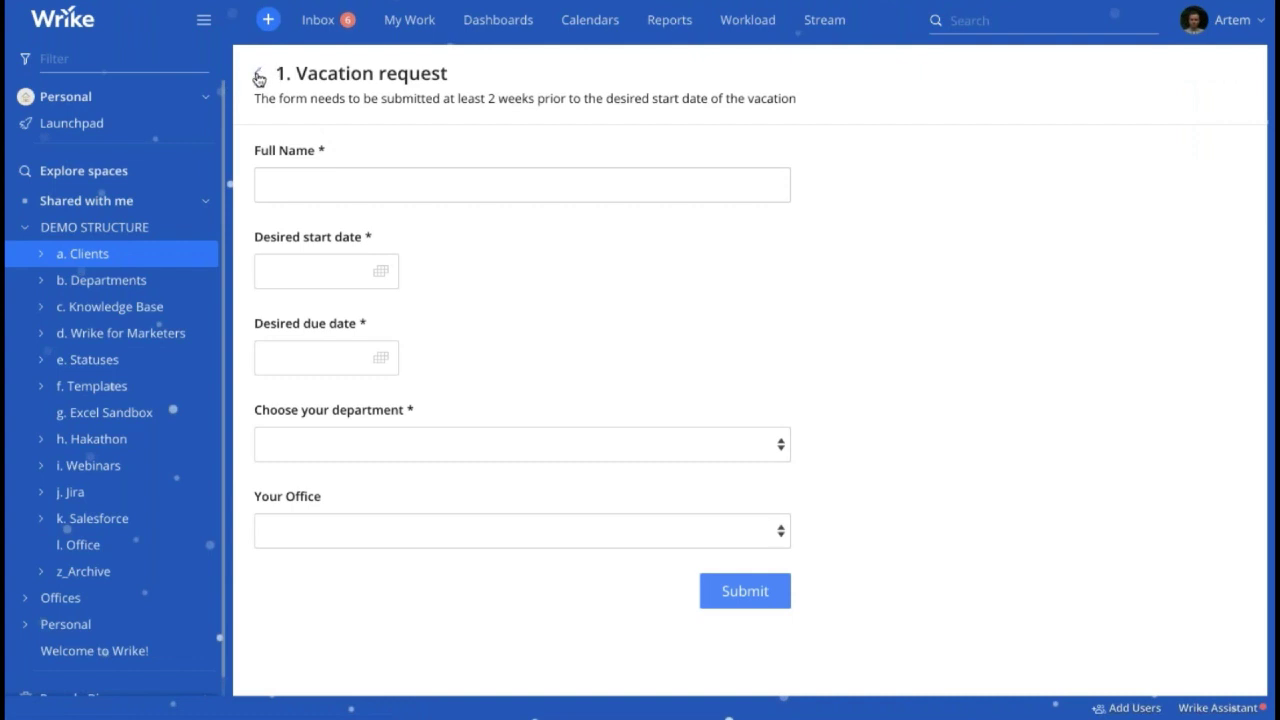
# Open the Marketing folder under b. Departments and show its details with budget fields and files
pyautogui.click(258, 78)
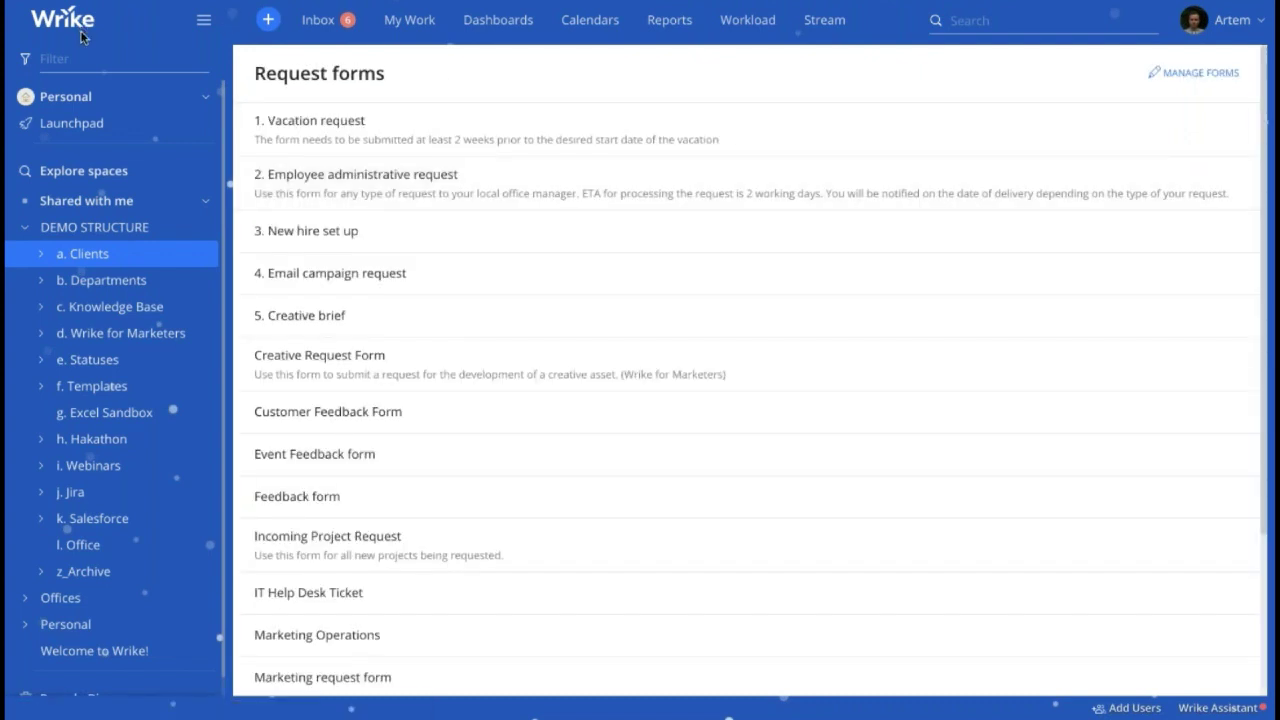
pyautogui.click(100, 258)
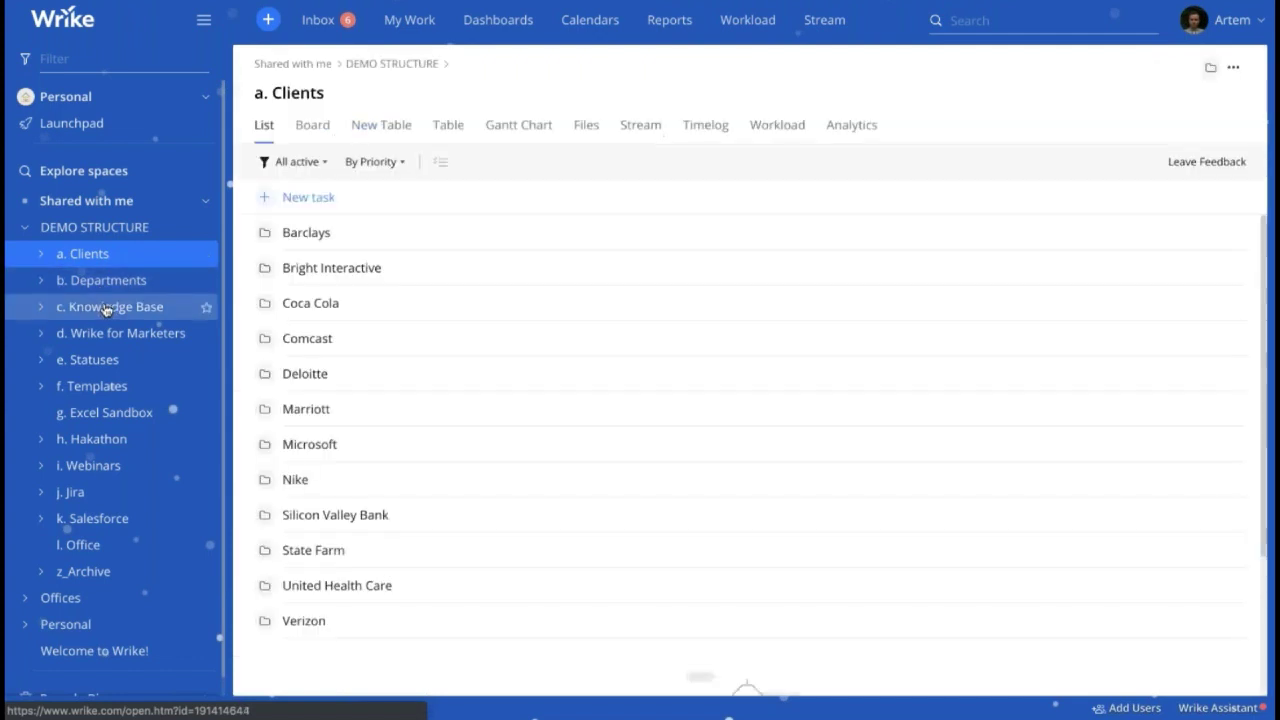
pyautogui.click(44, 283)
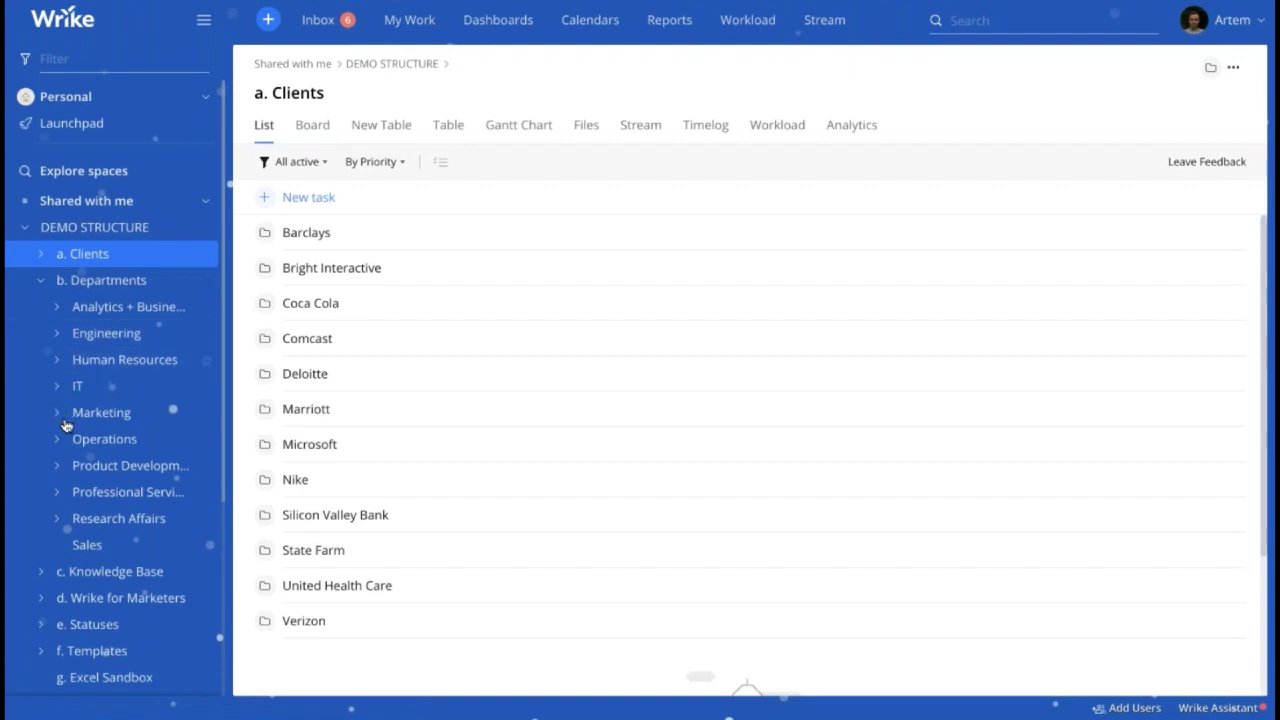
pyautogui.click(98, 415)
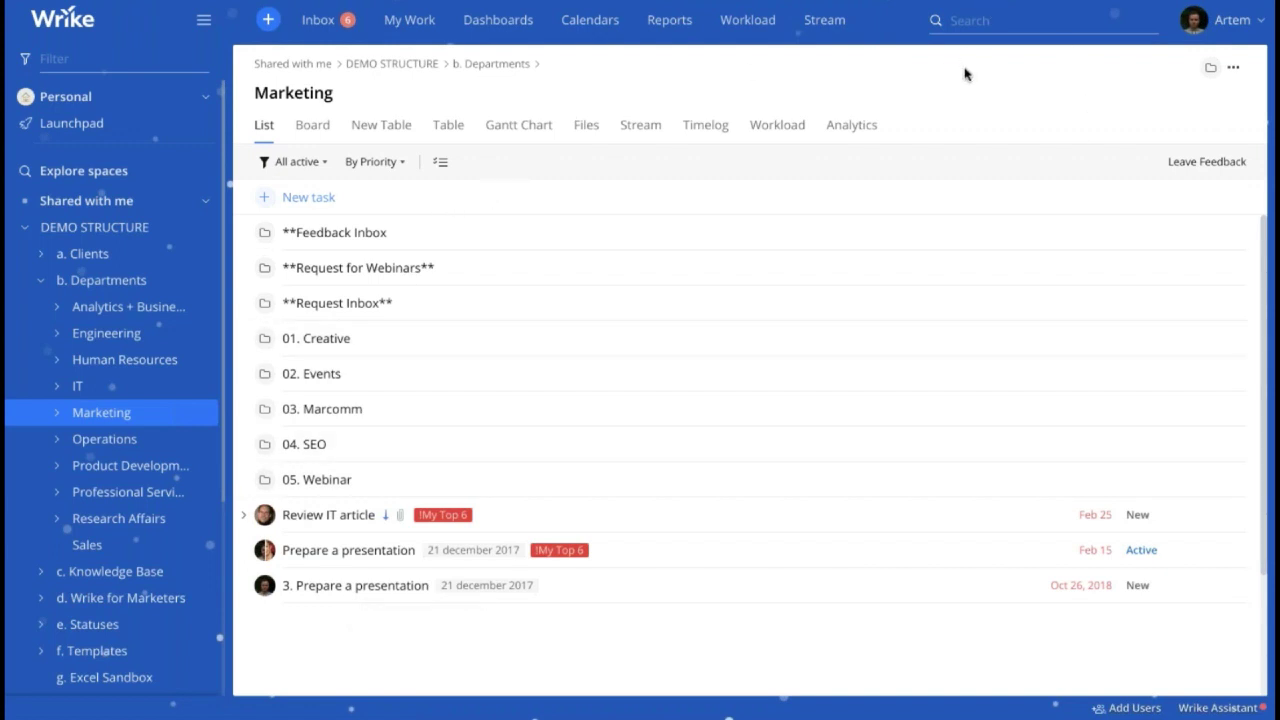
pyautogui.click(1210, 68)
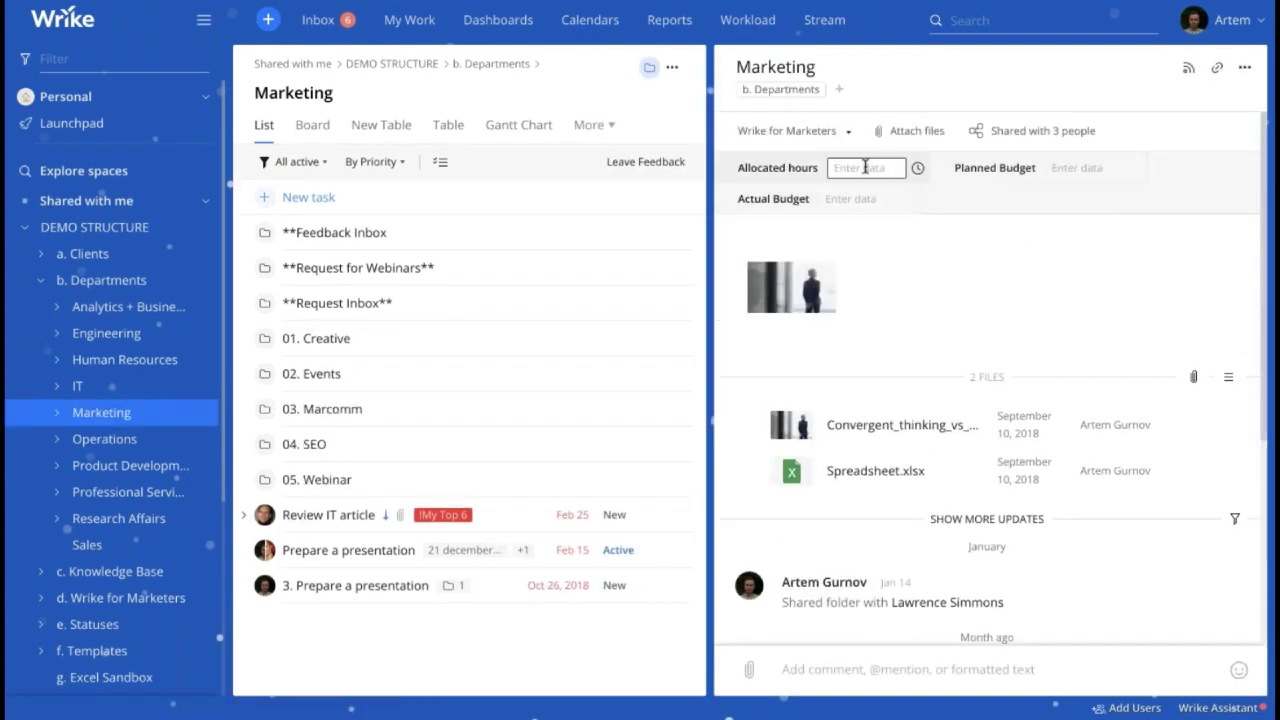
# Try the Actual Budget and Planned Budget fields, leaving them empty, and bring up the account menu
pyautogui.click(857, 198)
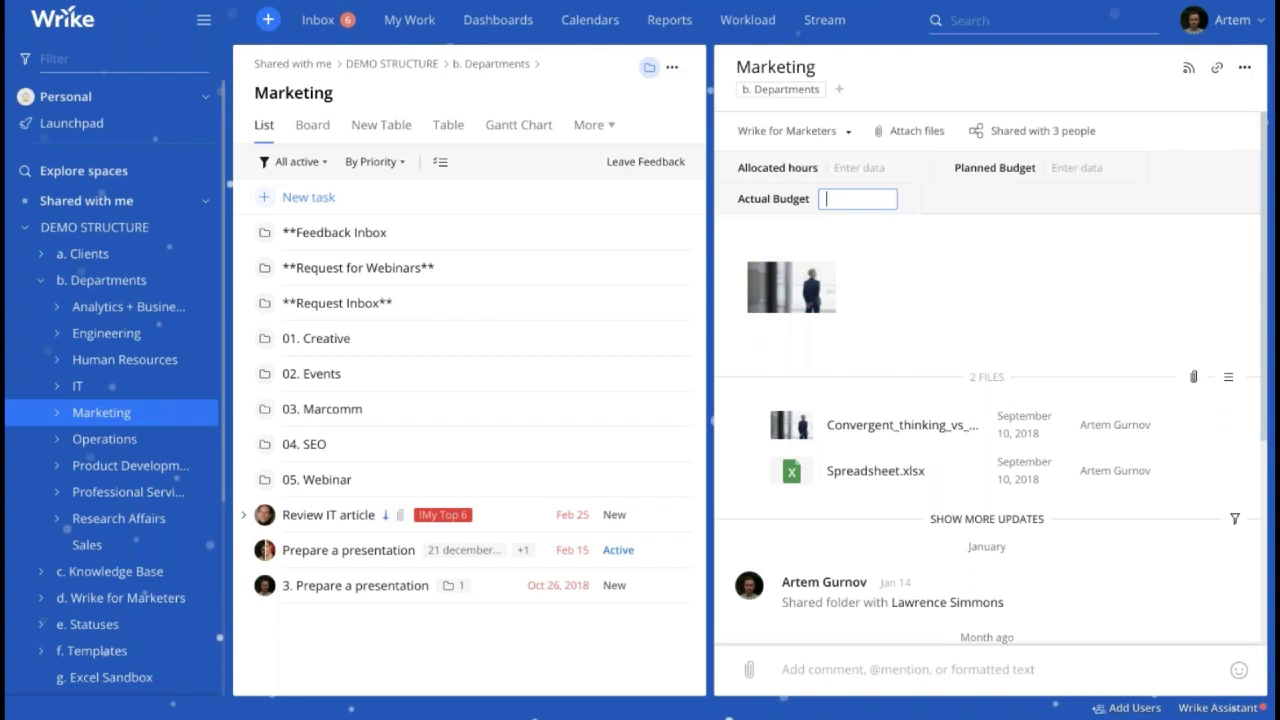
pyautogui.click(1060, 168)
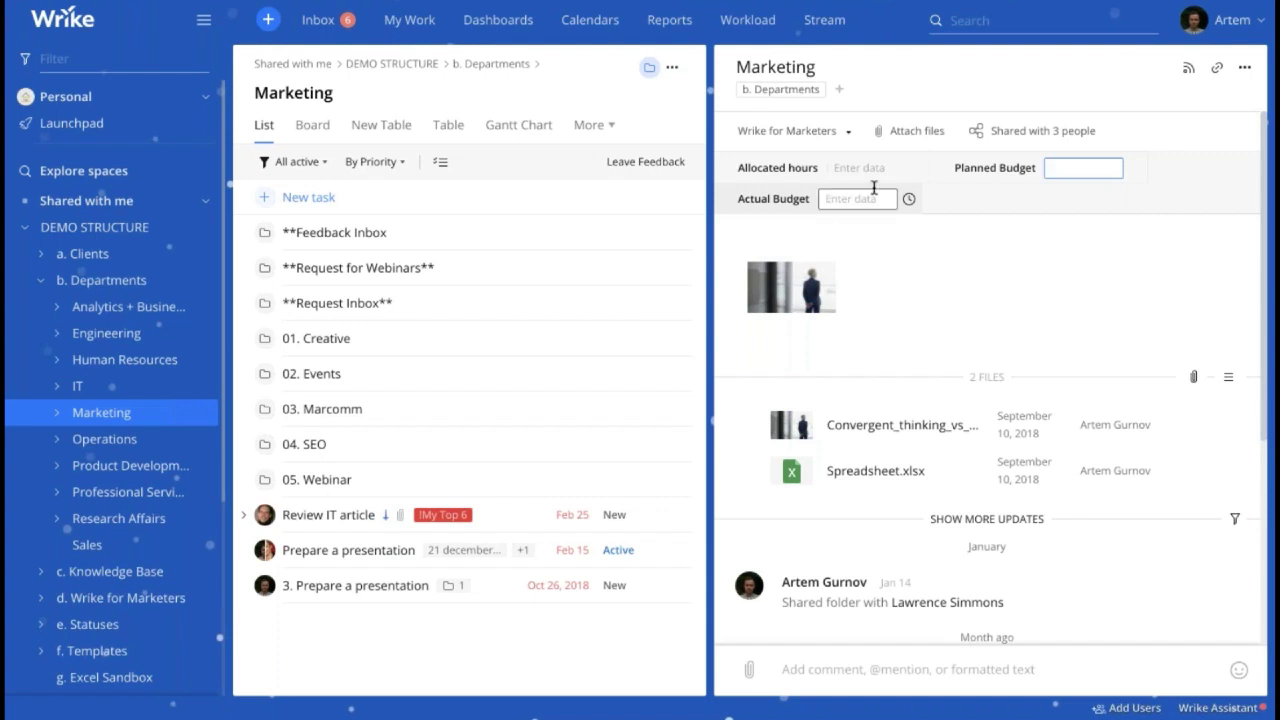
pyautogui.click(1235, 24)
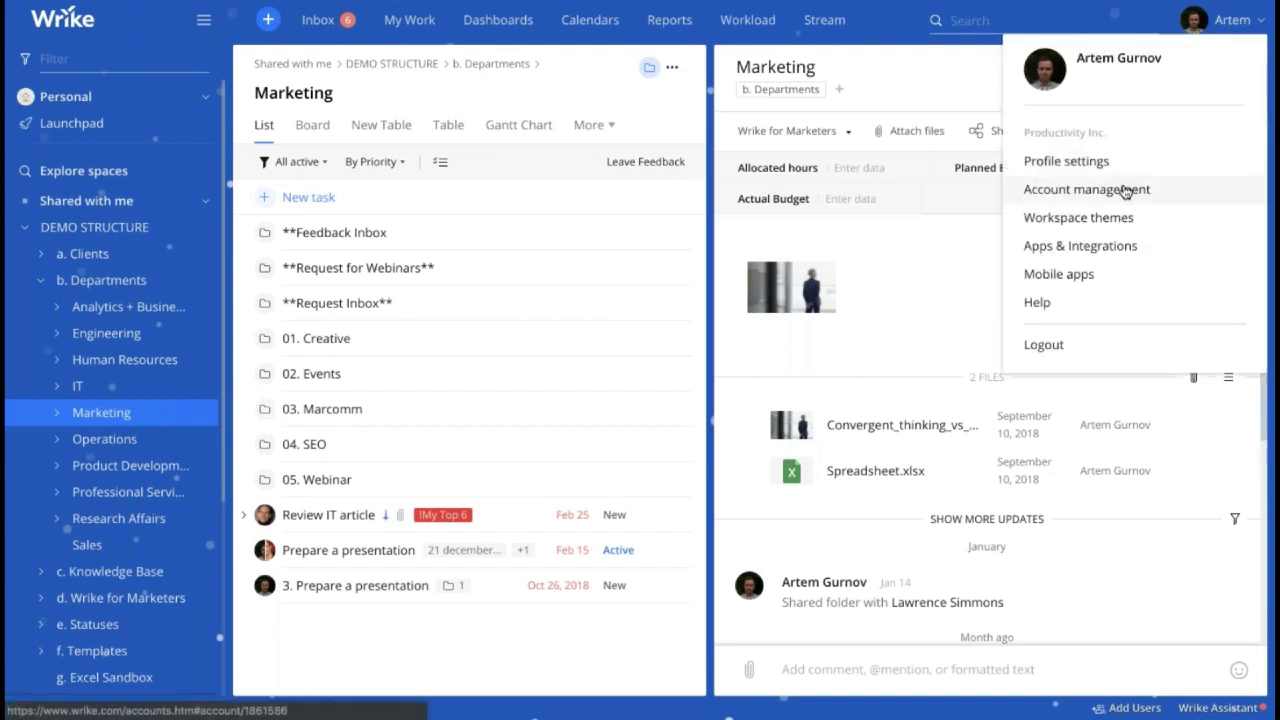
# In Account management > Request forms, route 1. Vacation request tasks into the Departments Marketing folder
pyautogui.click(1125, 190)
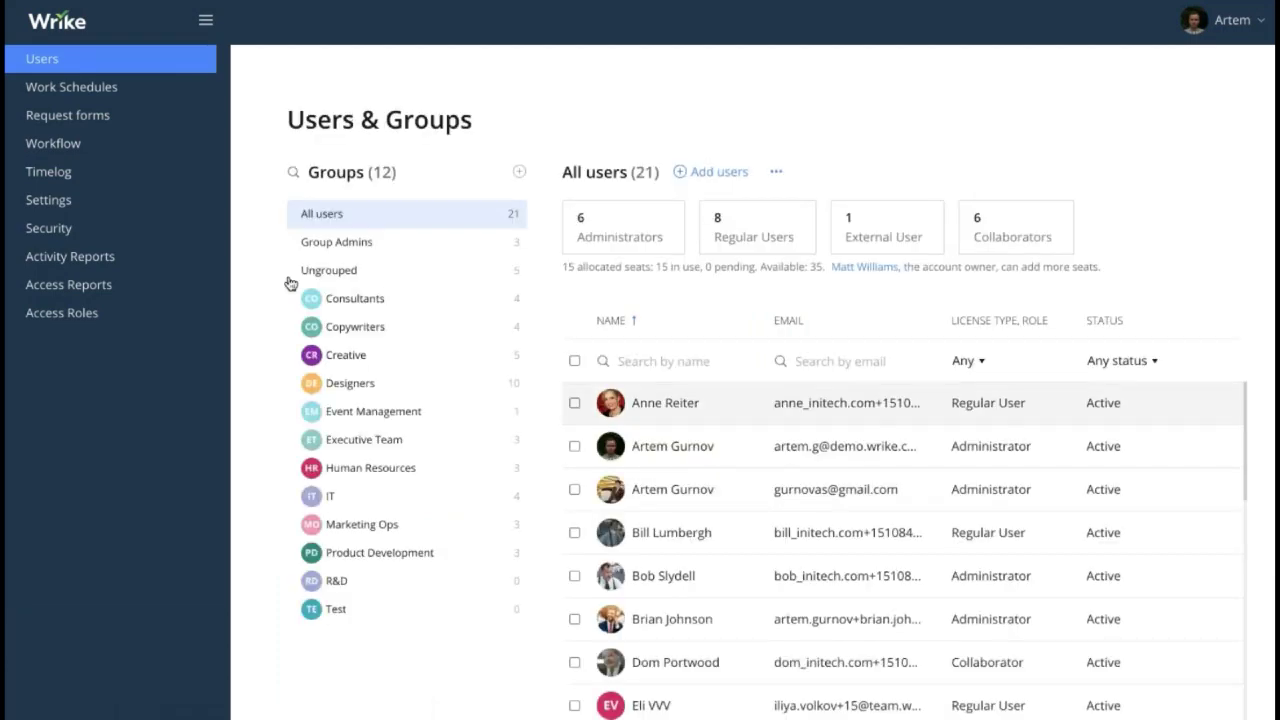
pyautogui.click(100, 116)
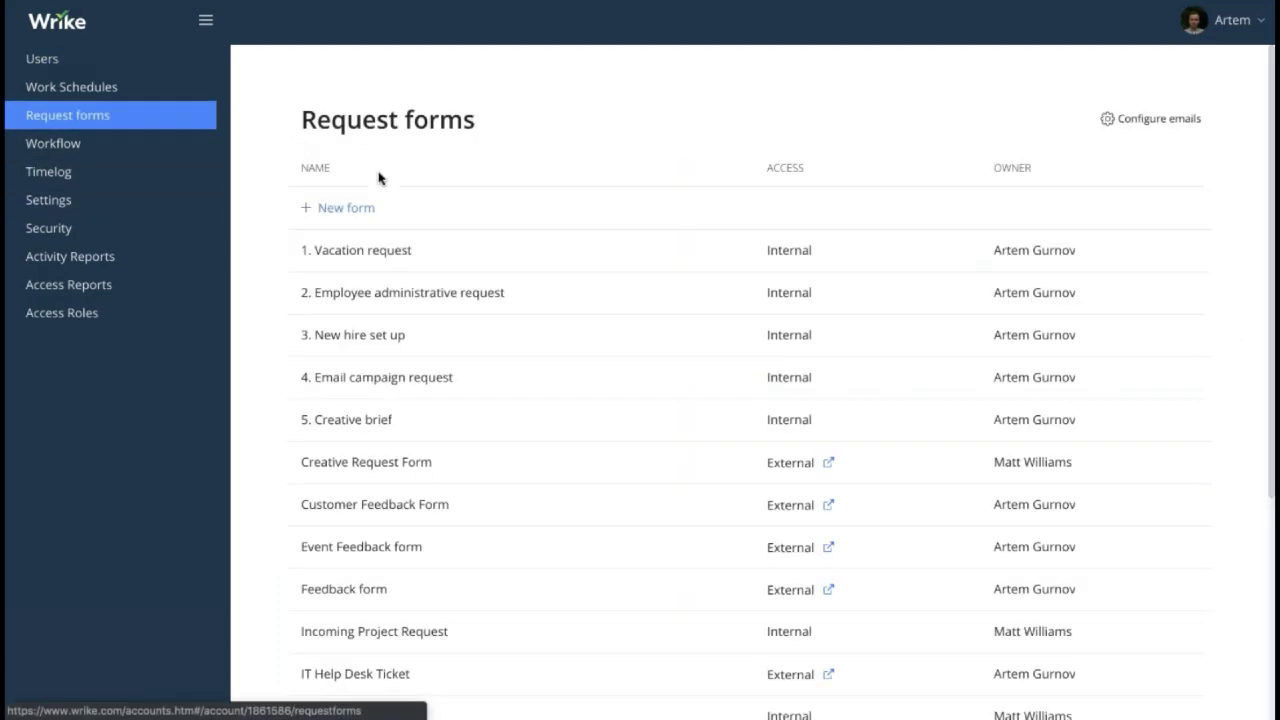
pyautogui.click(354, 251)
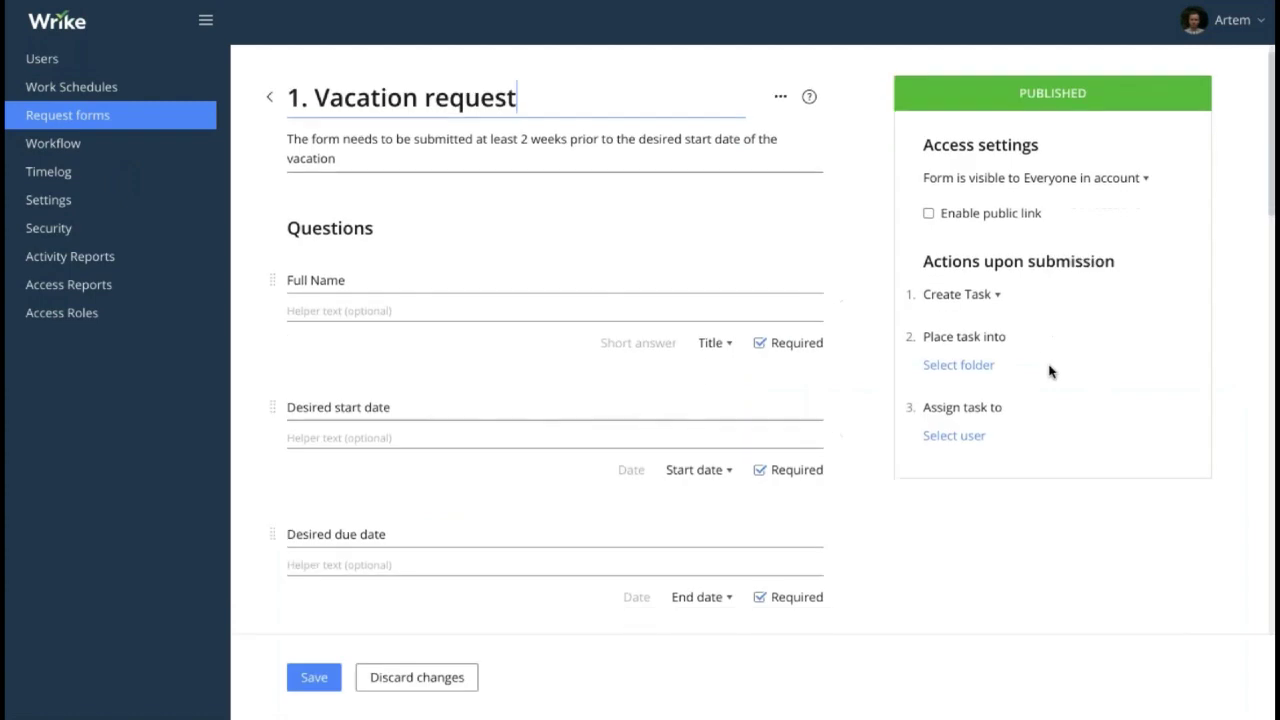
pyautogui.click(968, 342)
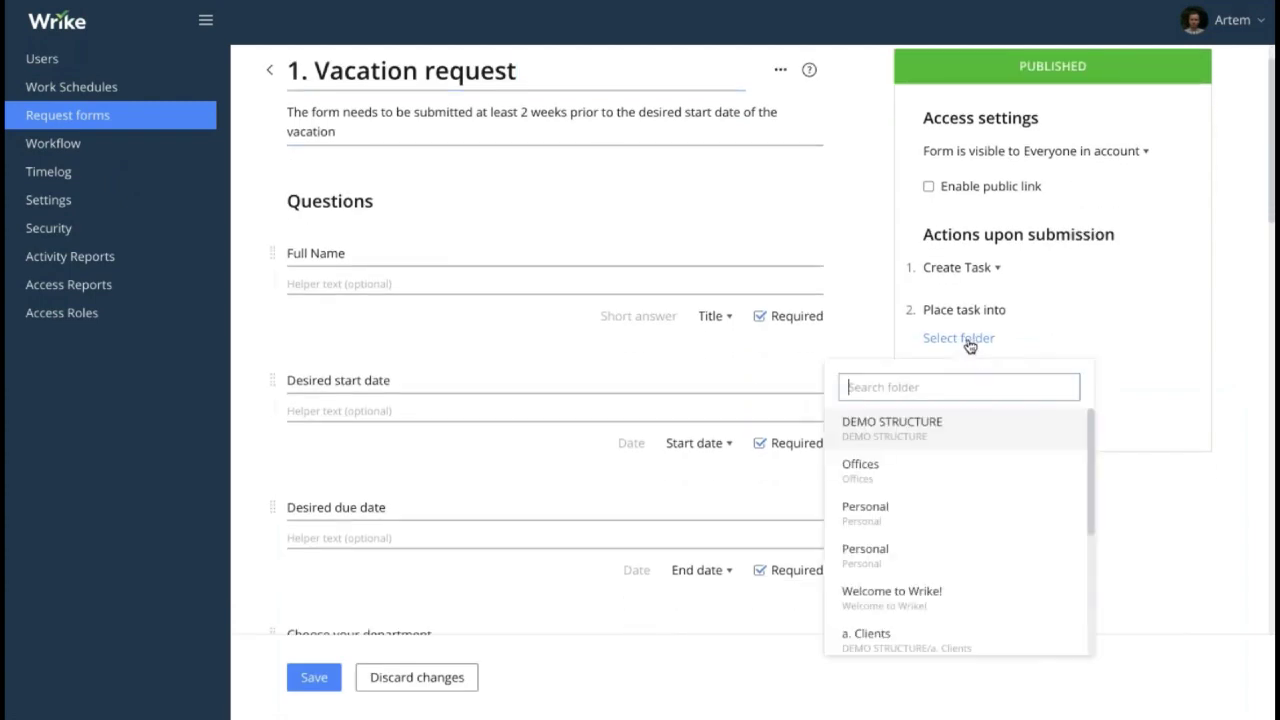
pyautogui.write('mar')
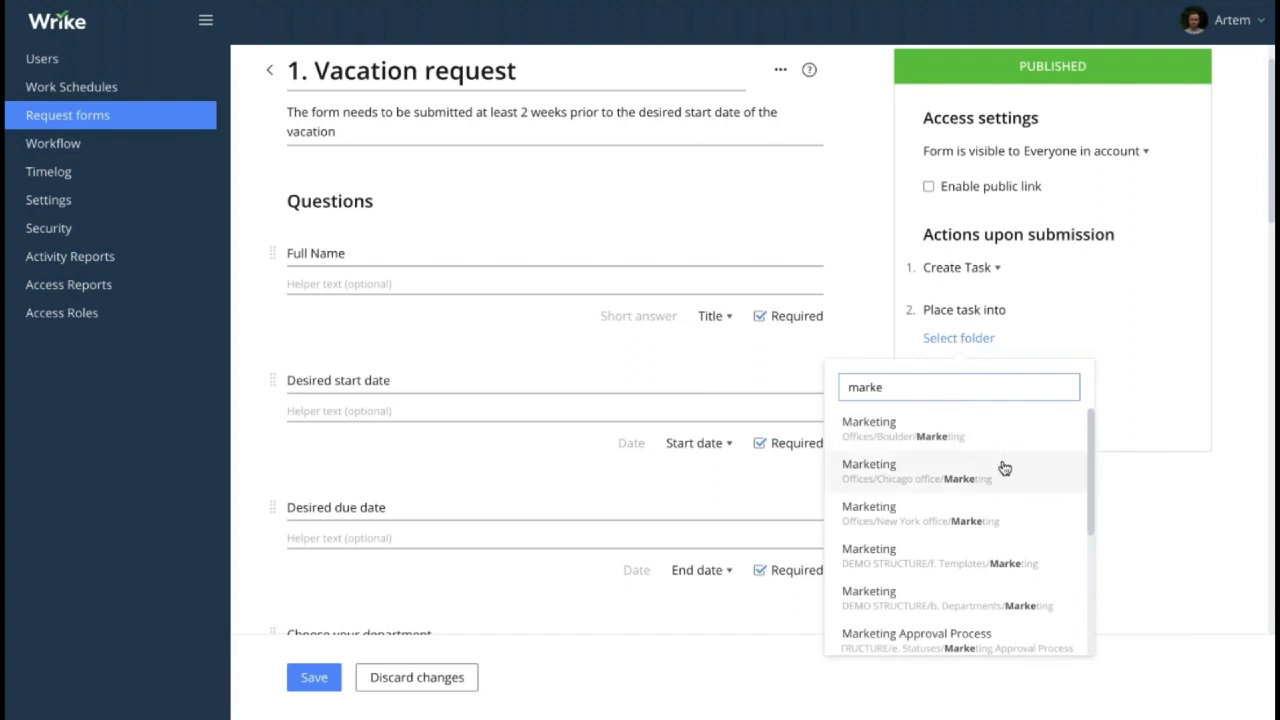
pyautogui.write('keting')
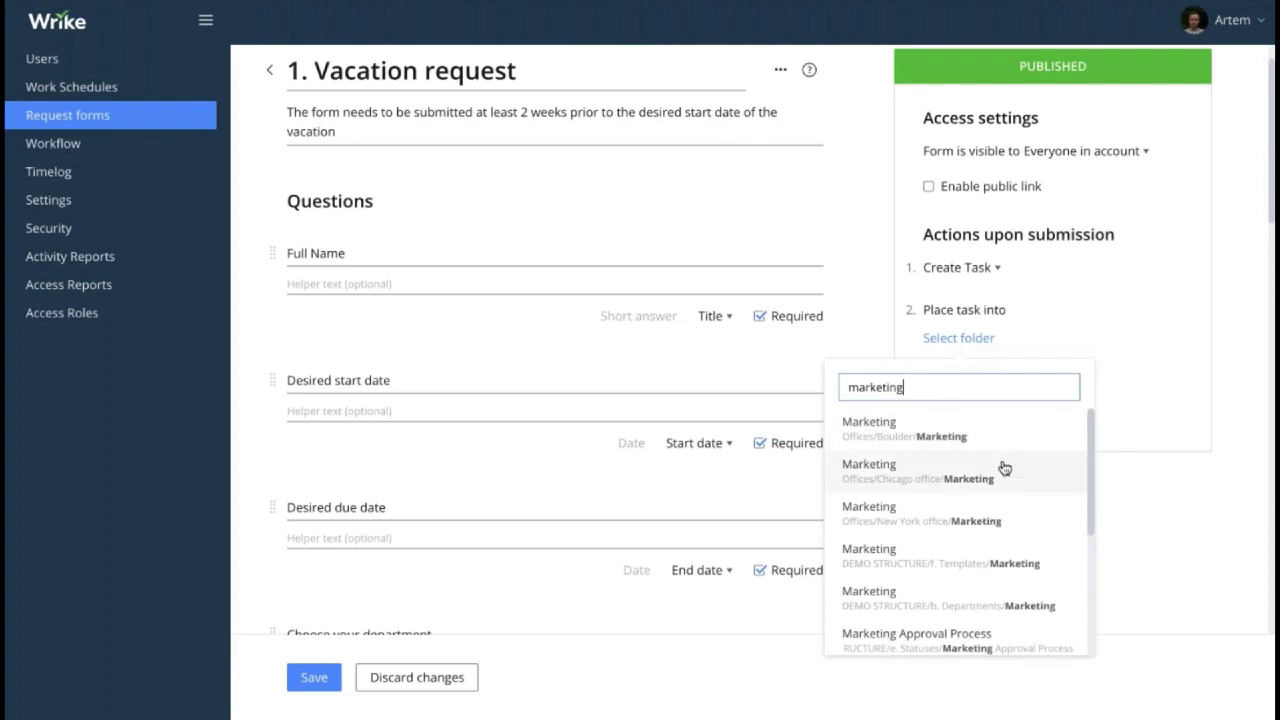
pyautogui.click(1024, 606)
pyautogui.moveTo(958, 338)
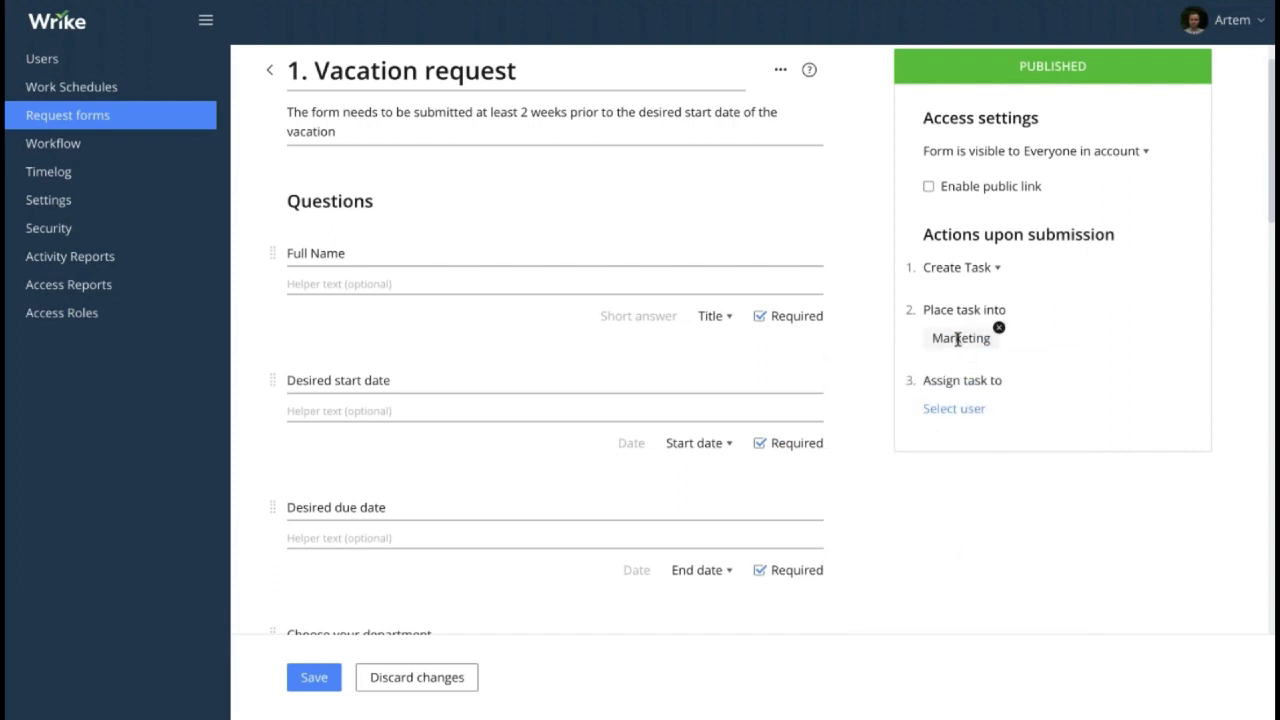
# Add a new dropdown question to the Vacation request form with first option 'A'
pyautogui.scroll(-15, 886, 440)
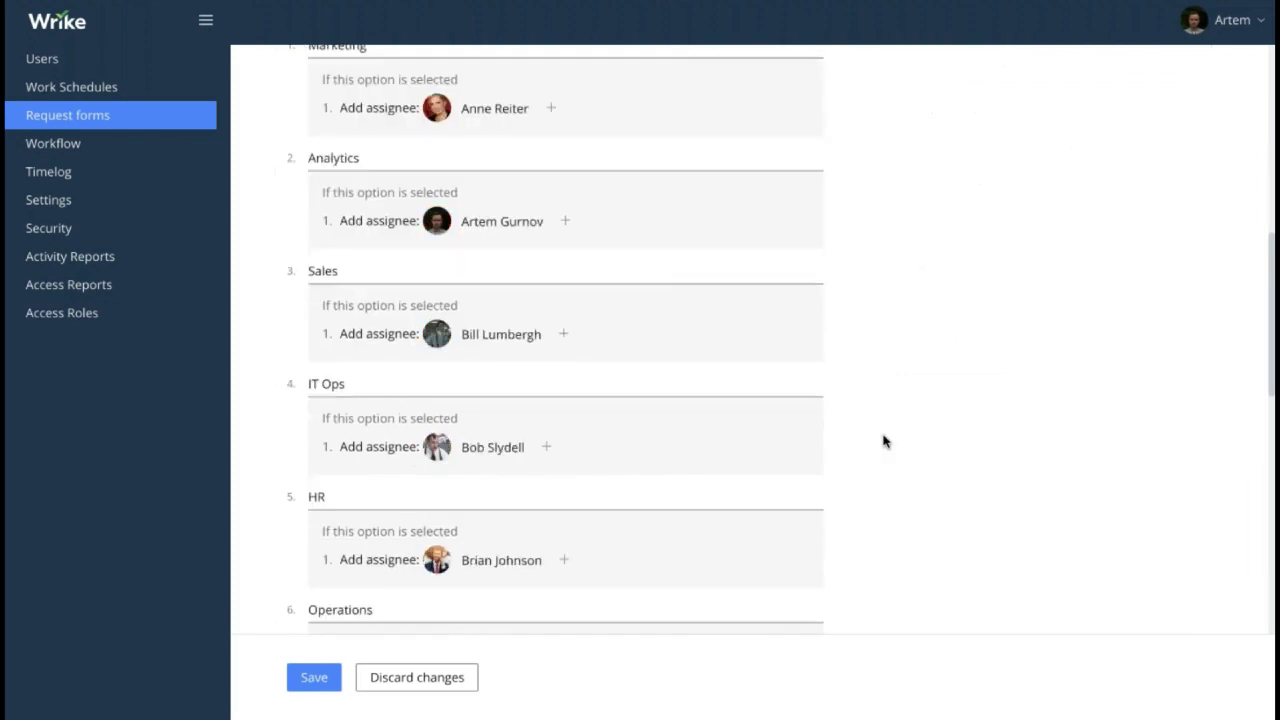
pyautogui.scroll(-3, 884, 442)
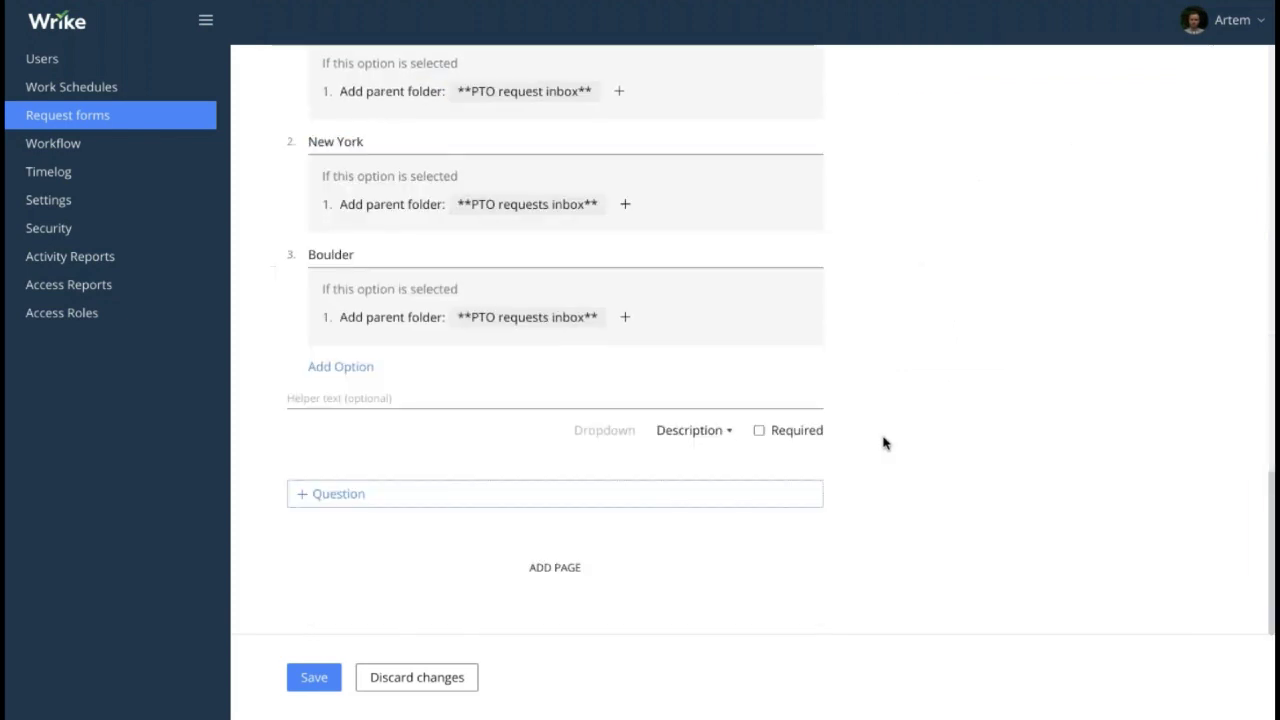
pyautogui.click(356, 499)
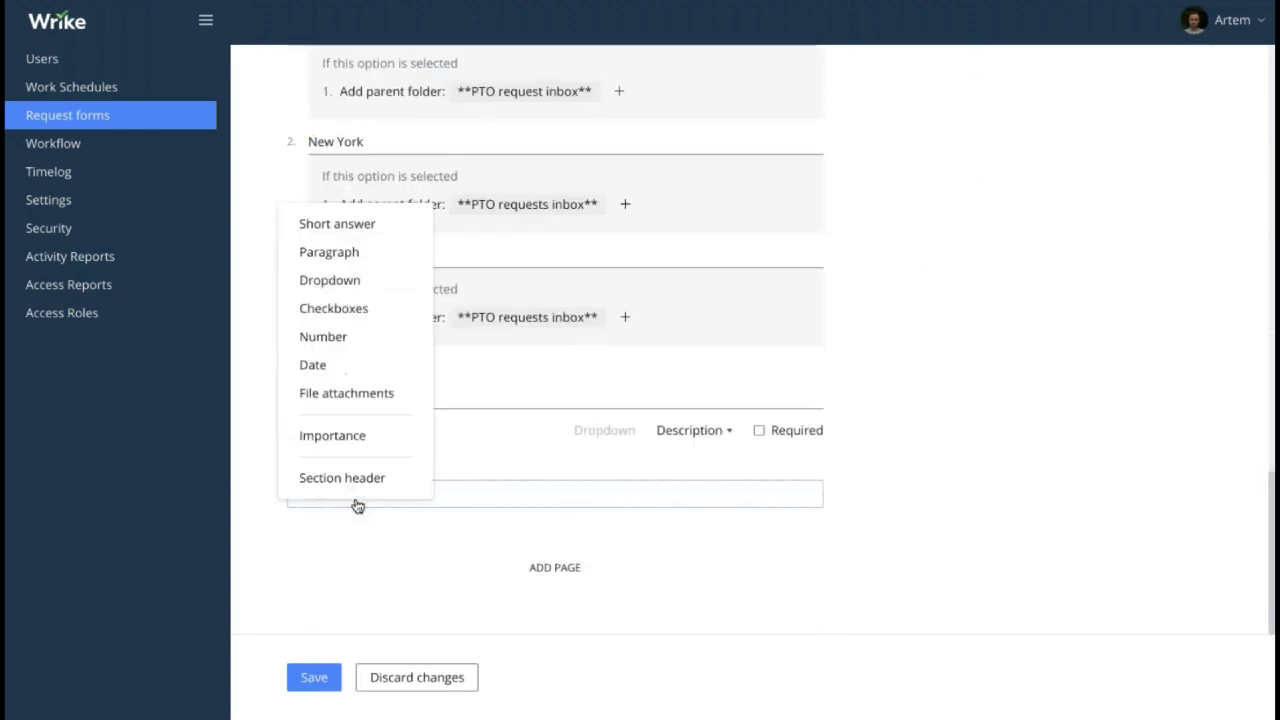
pyautogui.click(335, 280)
pyautogui.scroll(-2, 555, 350)
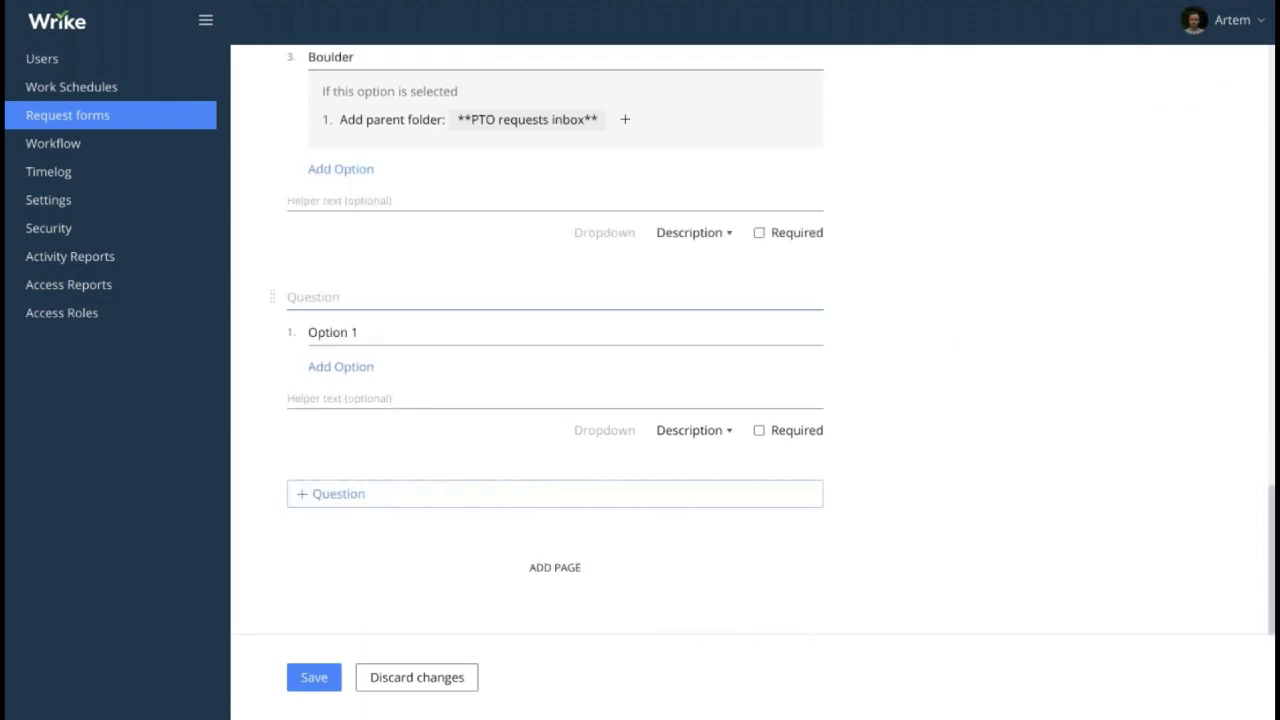
pyautogui.click(690, 430)
pyautogui.click(700, 491)
pyautogui.click(474, 331)
pyautogui.hotkey('ctrl', 'a')
pyautogui.write('s')
pyautogui.press('BackSpace')
pyautogui.write('A')
pyautogui.click(812, 331)
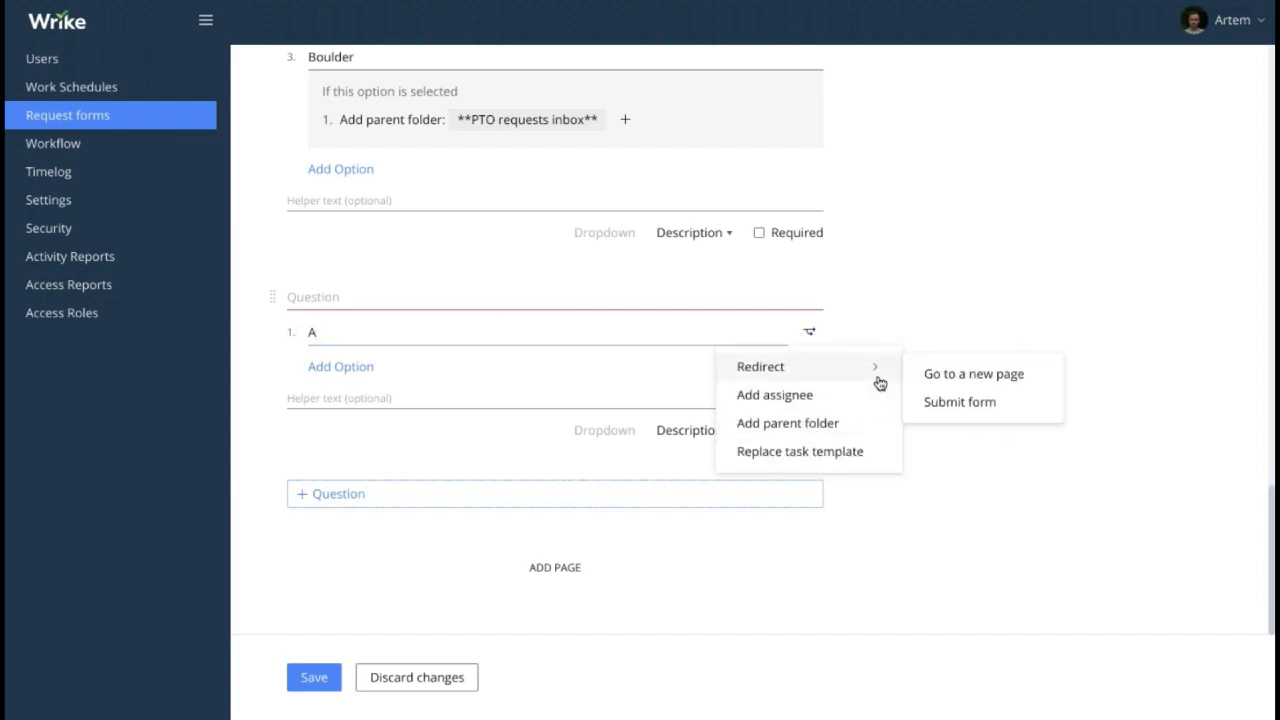
pyautogui.click(464, 396)
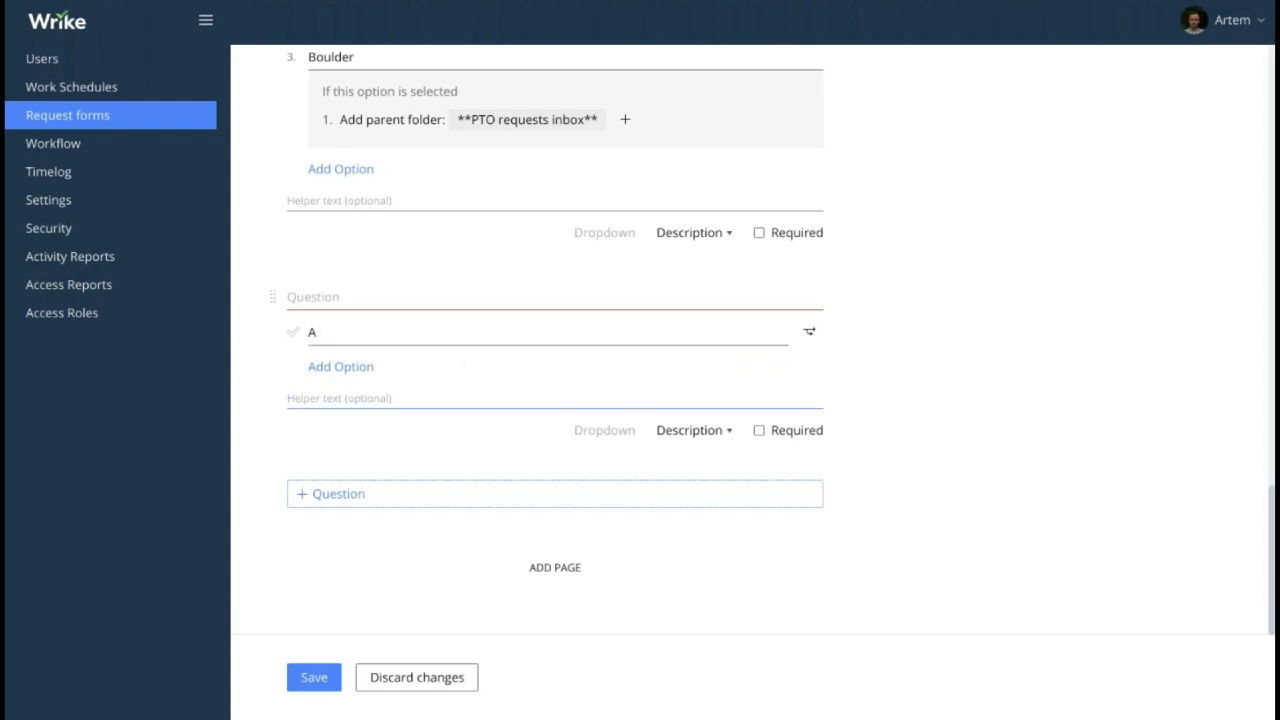
# Delete the Your Office question and name the new dropdown question 'Budget'
pyautogui.scroll(4, 790, 300)
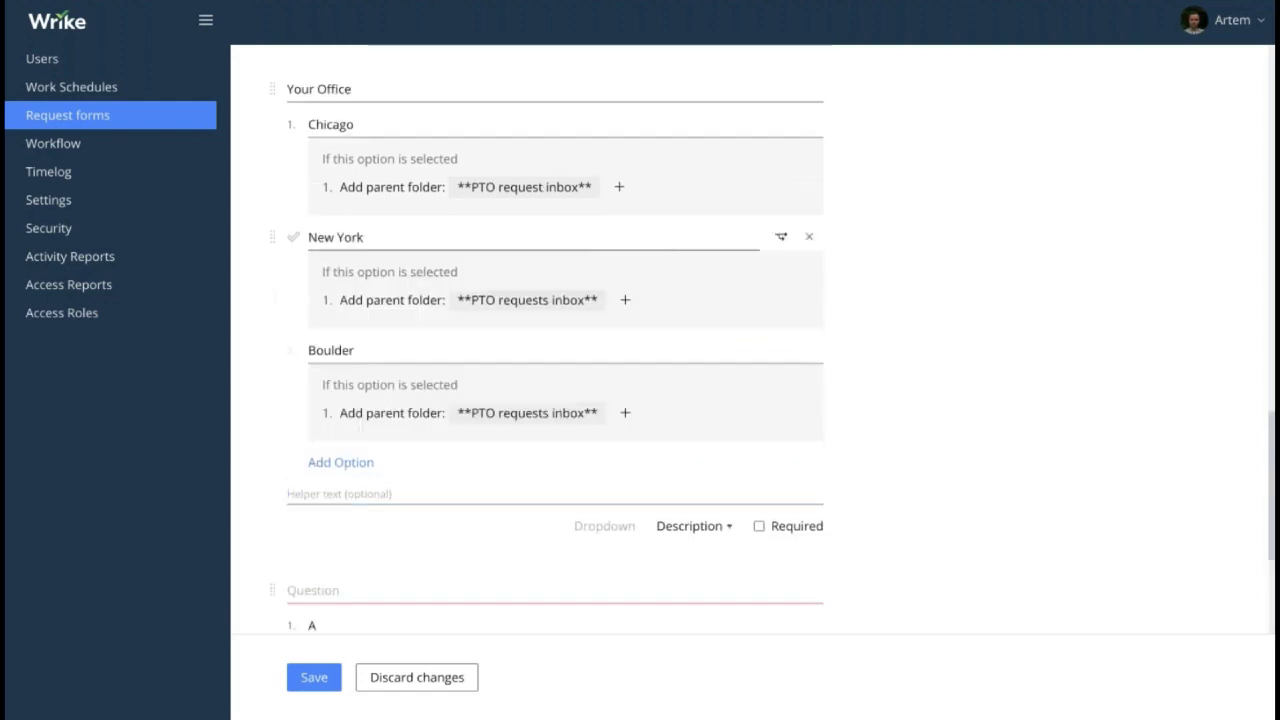
pyautogui.click(836, 130)
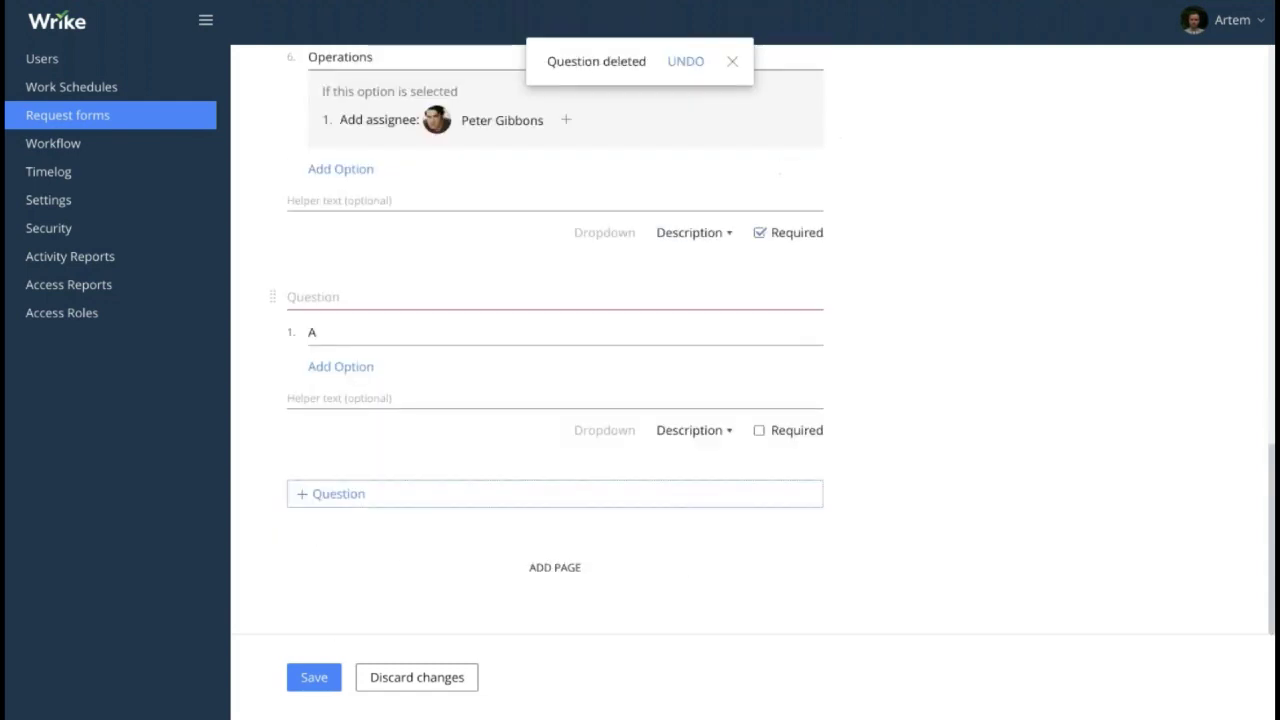
pyautogui.click(497, 327)
pyautogui.click(692, 295)
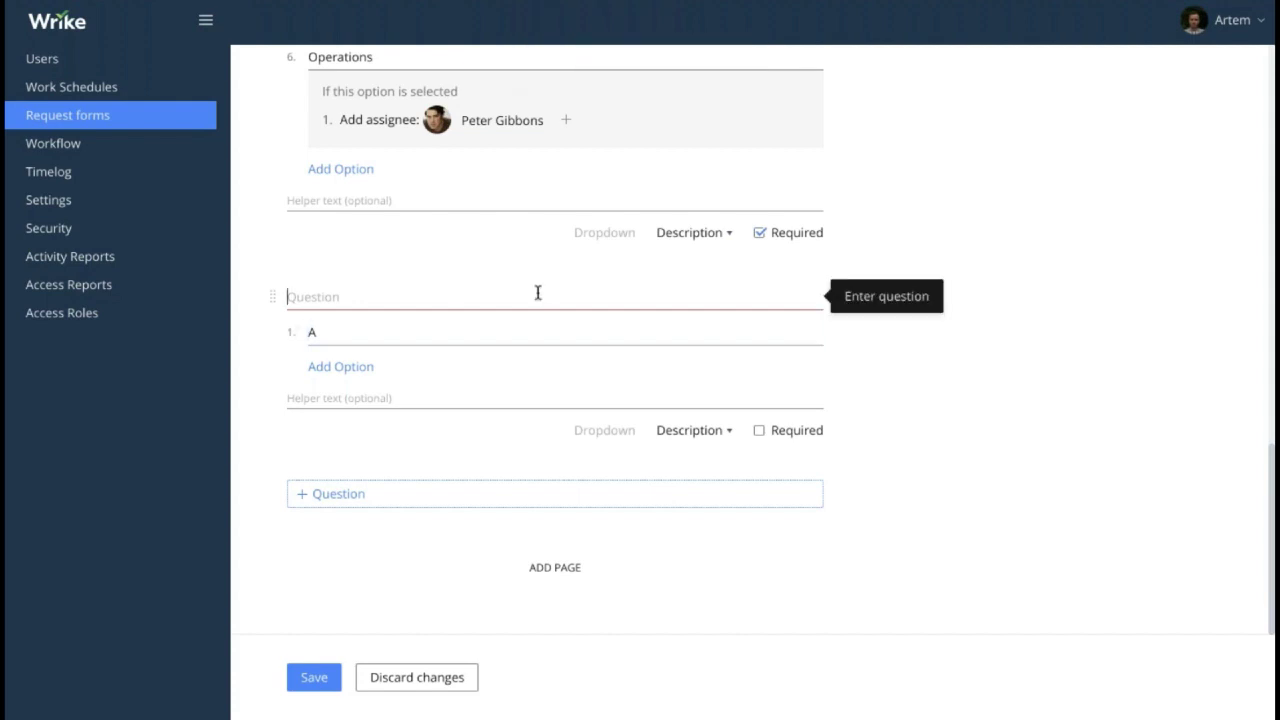
pyautogui.write('Budget')
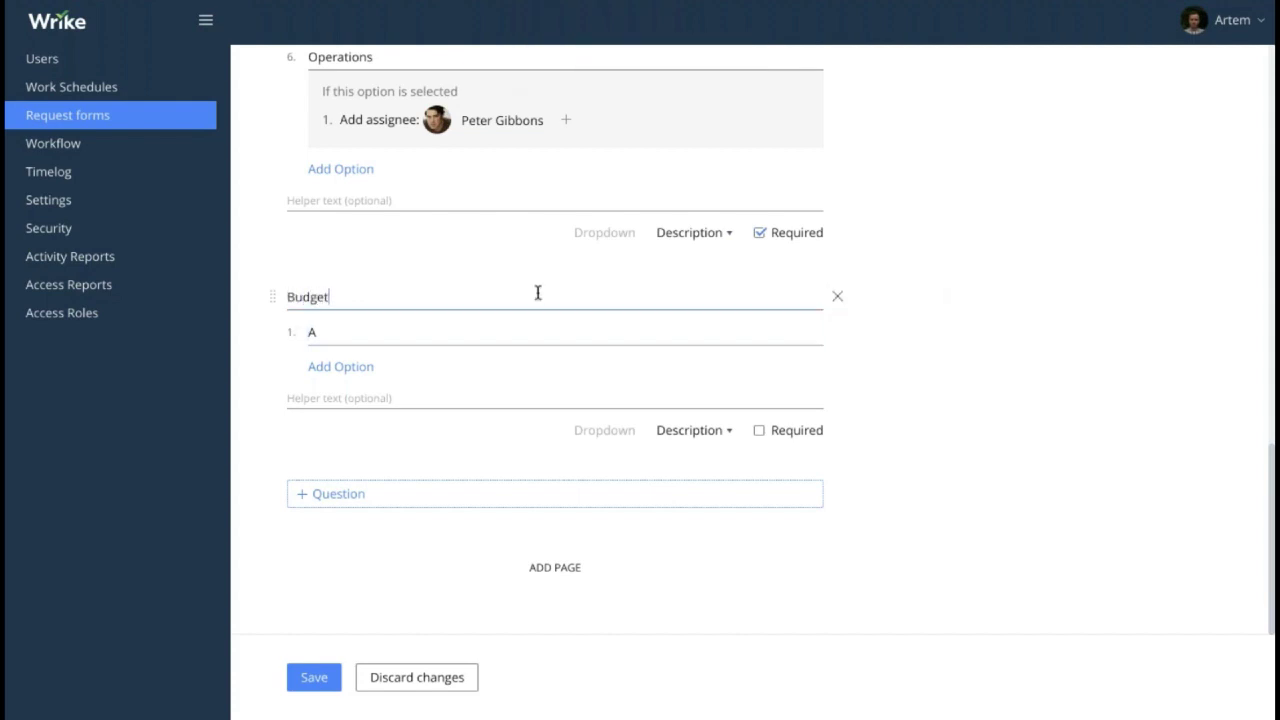
pyautogui.click(690, 430)
# Add a second option to Budget, check option A's actions, then delete the Budget question
pyautogui.click(914, 448)
pyautogui.click(362, 368)
pyautogui.click(316, 296)
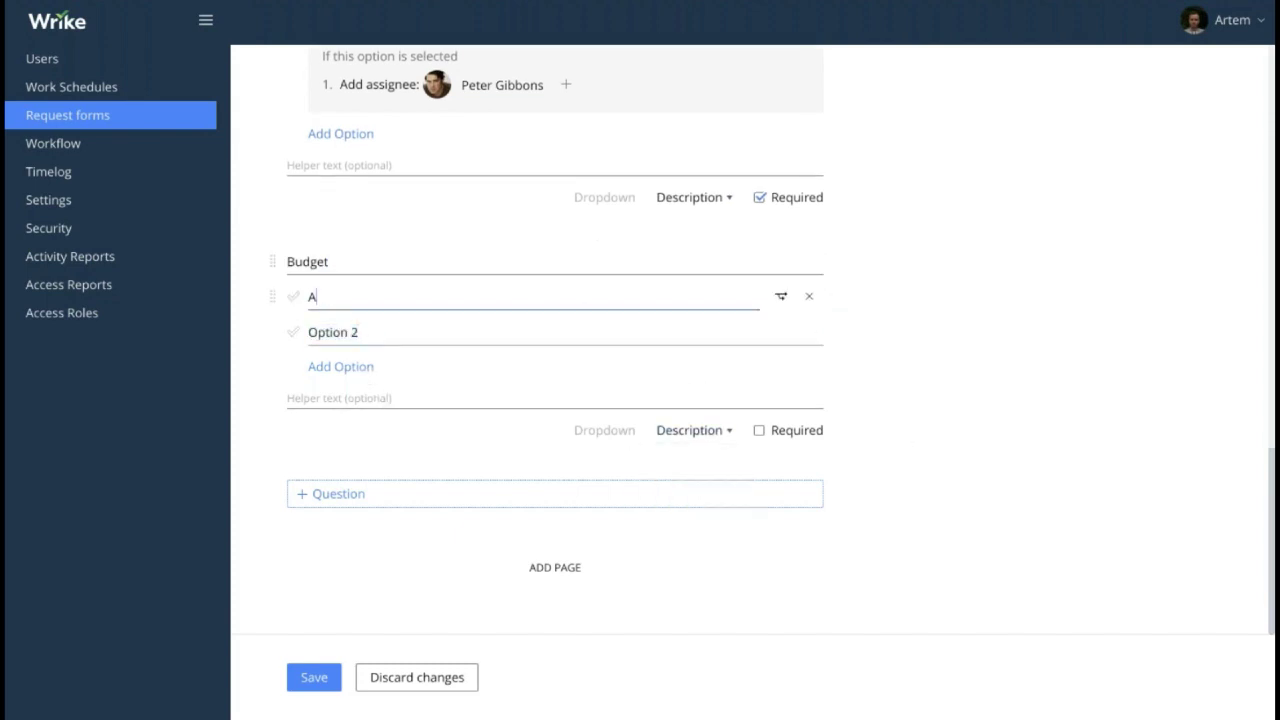
pyautogui.click(781, 296)
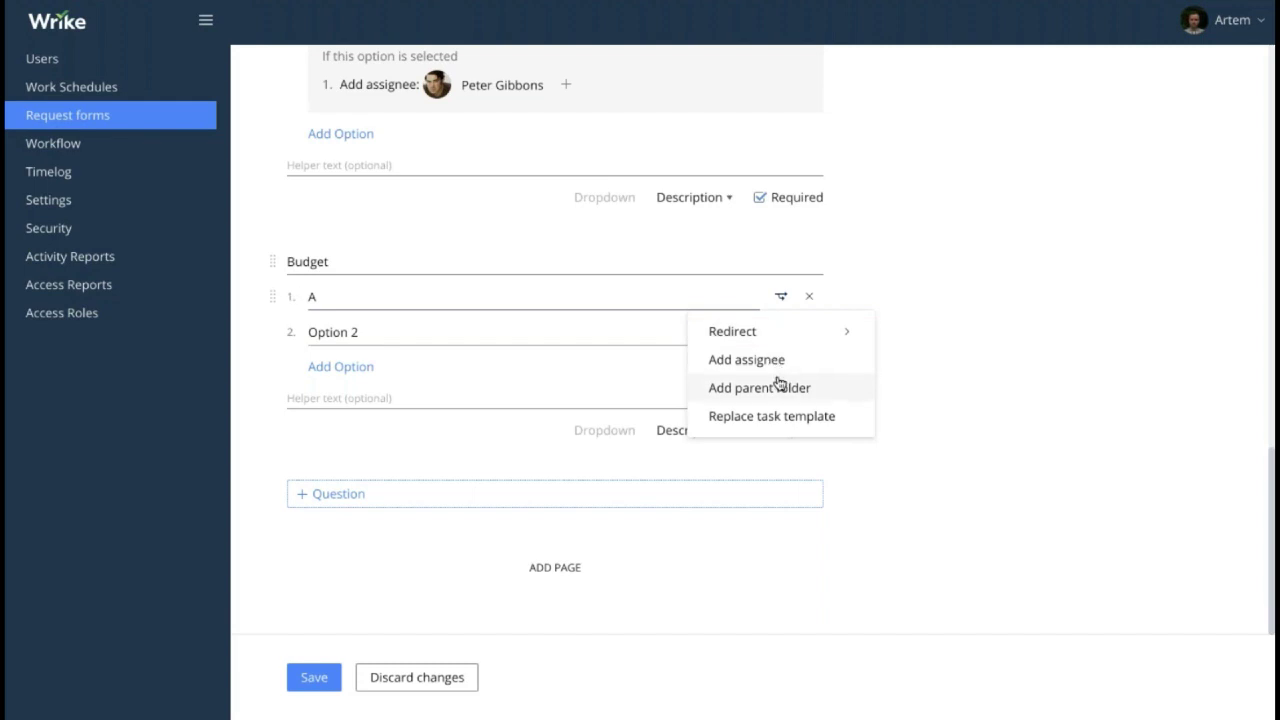
pyautogui.moveTo(760, 341)
pyautogui.click(780, 290)
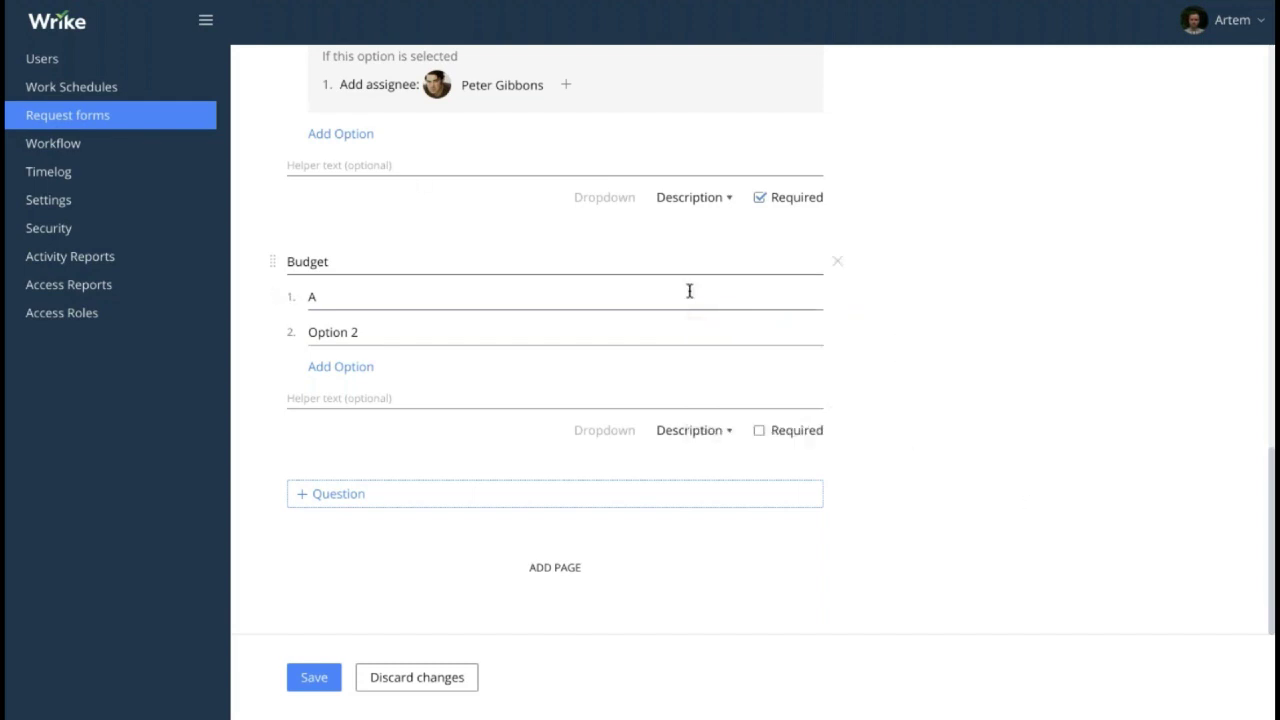
pyautogui.click(836, 258)
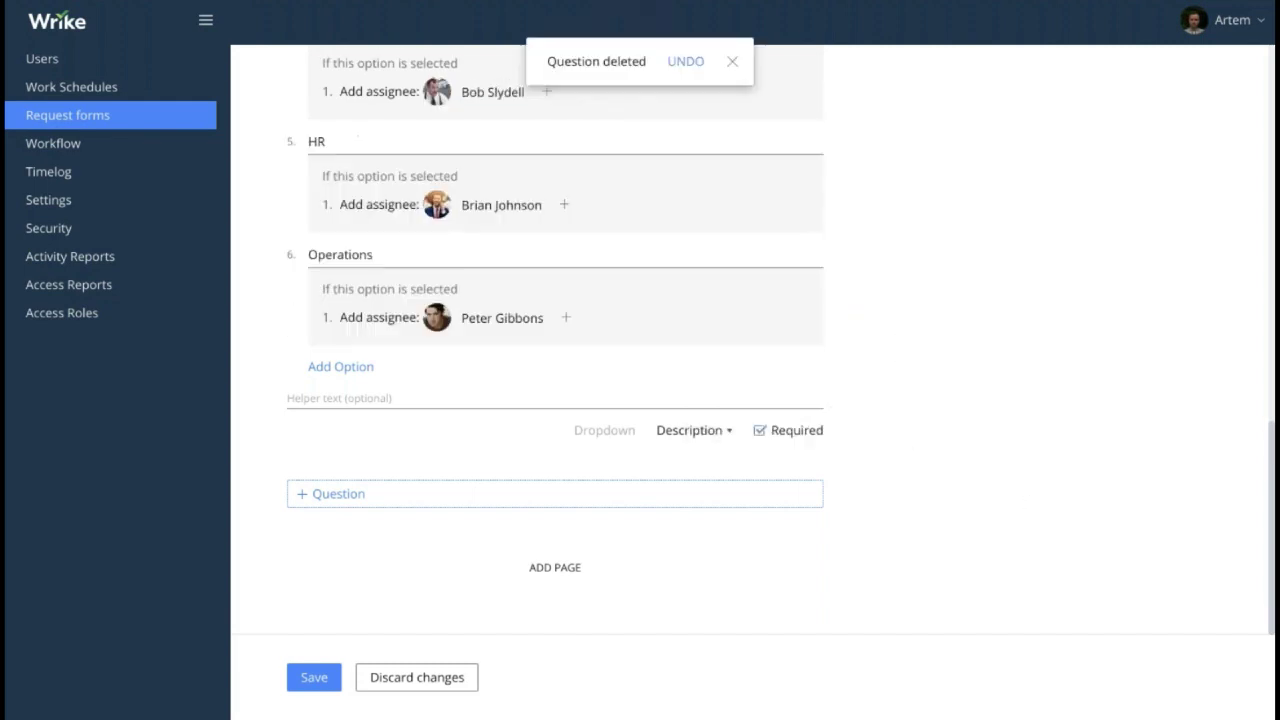
# Add a Checkboxes question with Option 1 mapped to Description, then reload the page
pyautogui.click(357, 494)
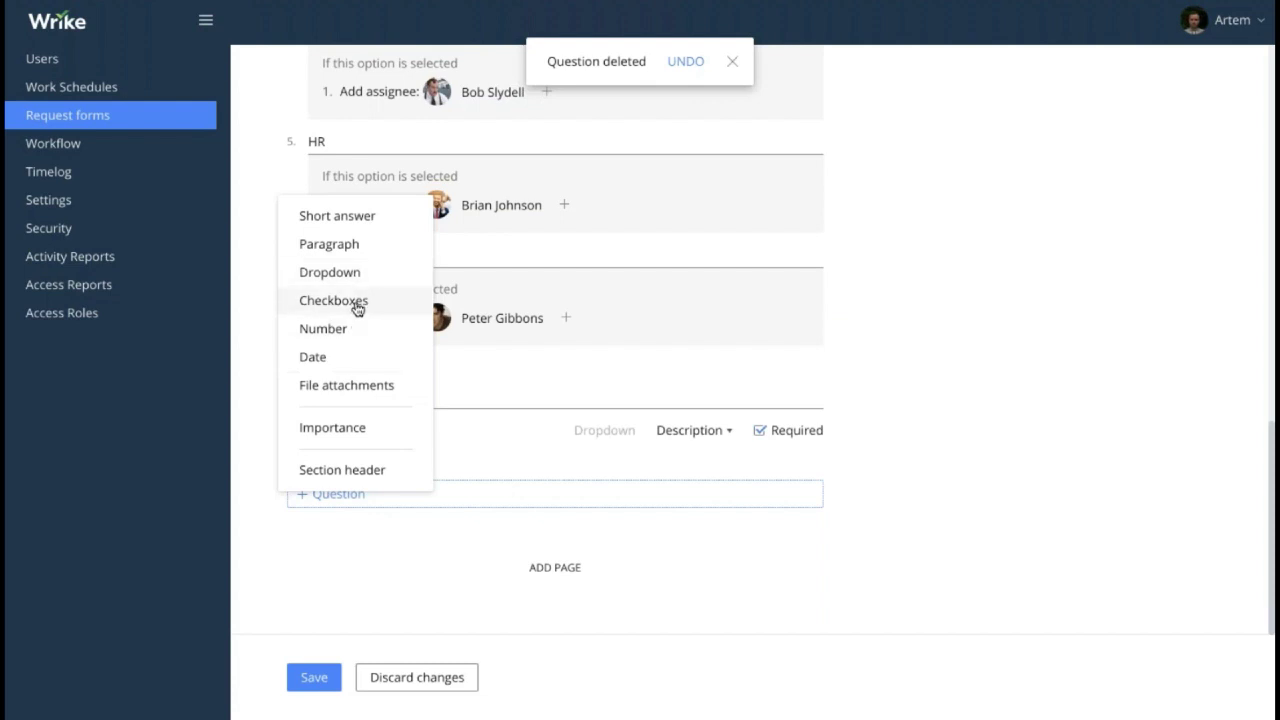
pyautogui.click(358, 302)
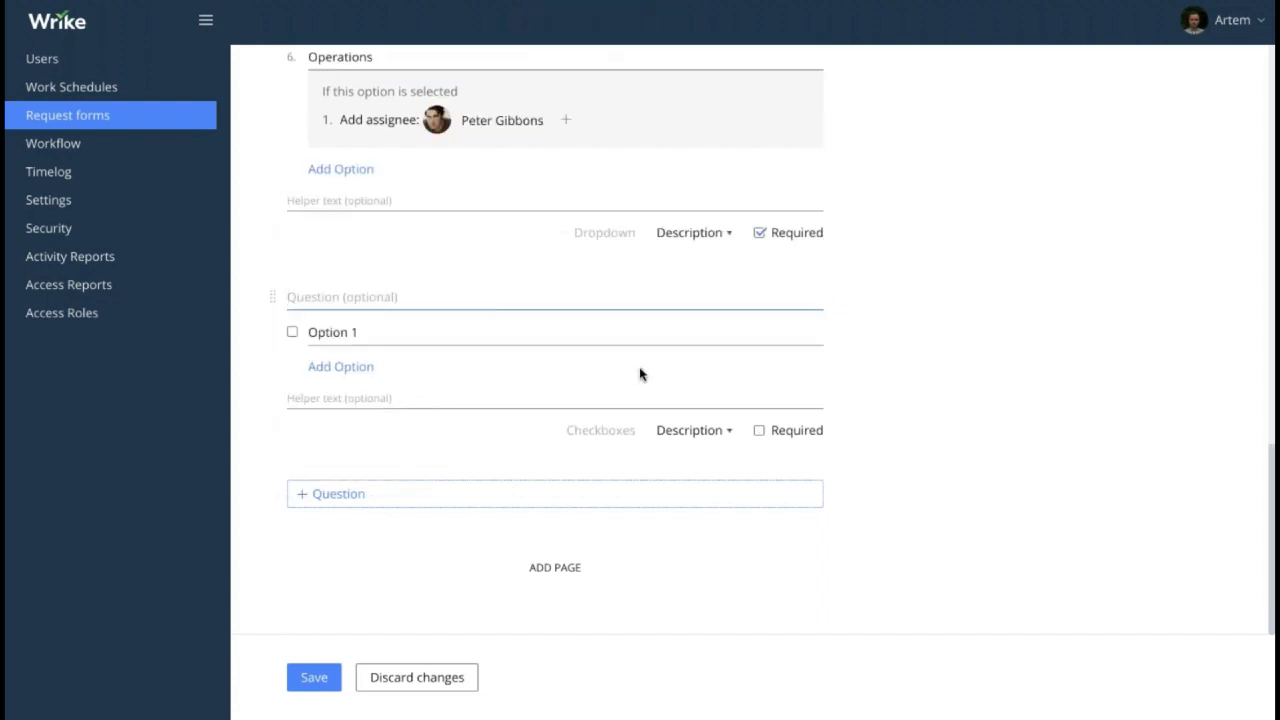
pyautogui.scroll(15, 640, 371)
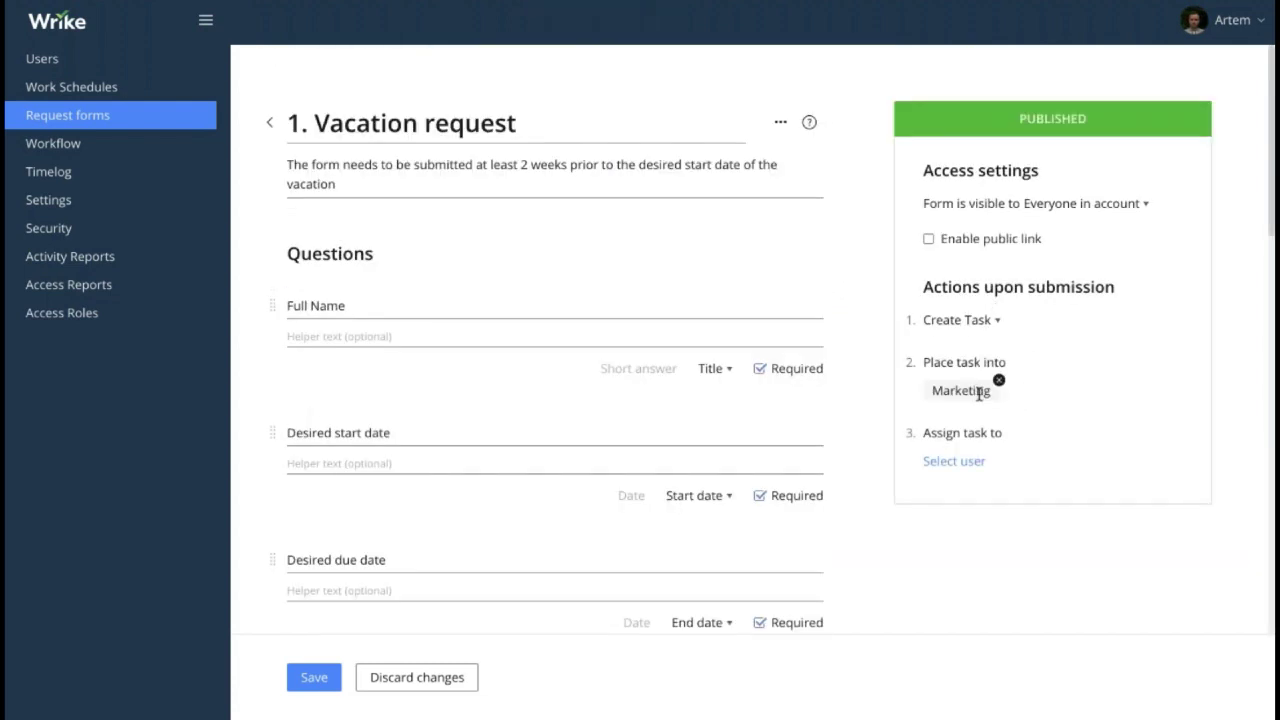
pyautogui.scroll(-15, 482, 443)
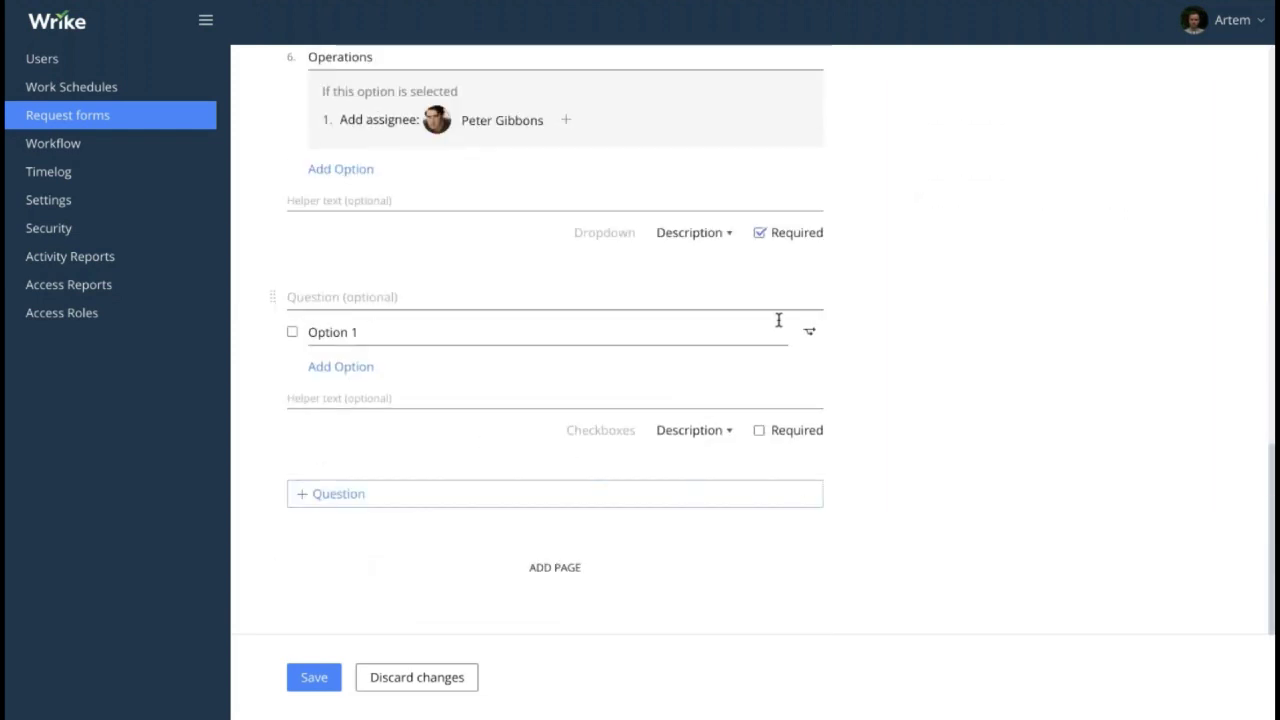
pyautogui.click(812, 333)
pyautogui.click(700, 431)
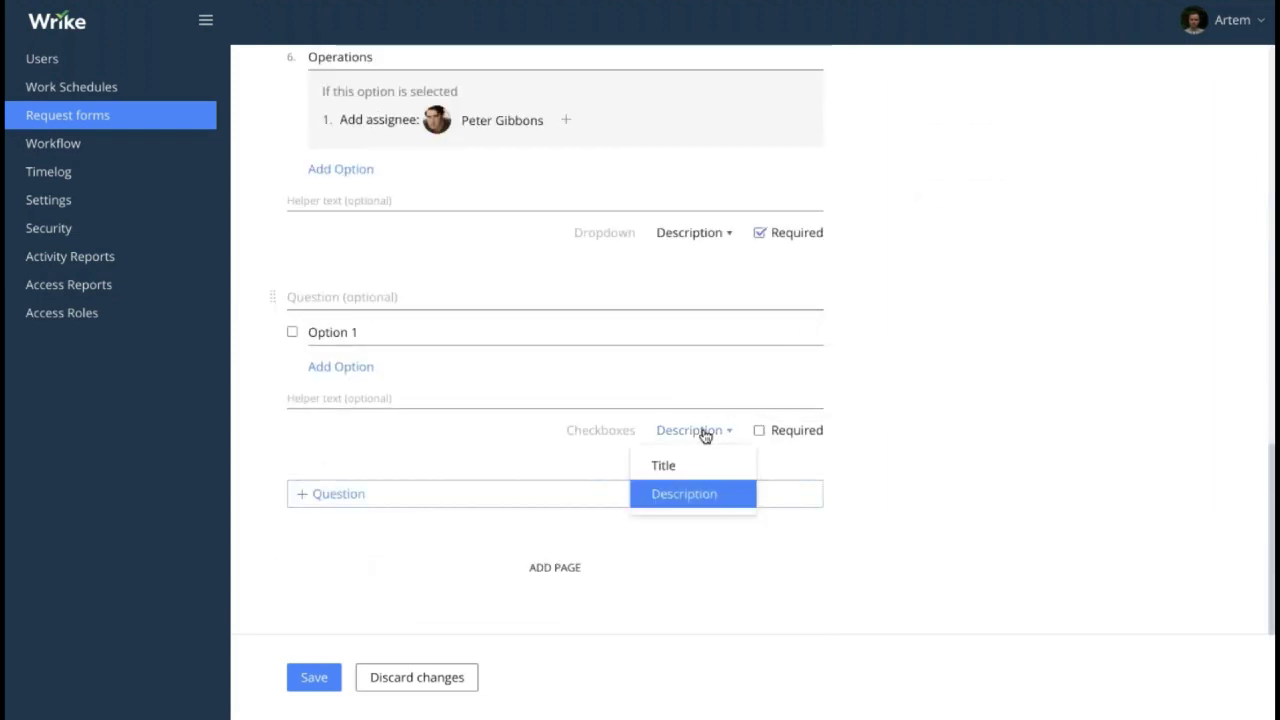
pyautogui.click(541, 555)
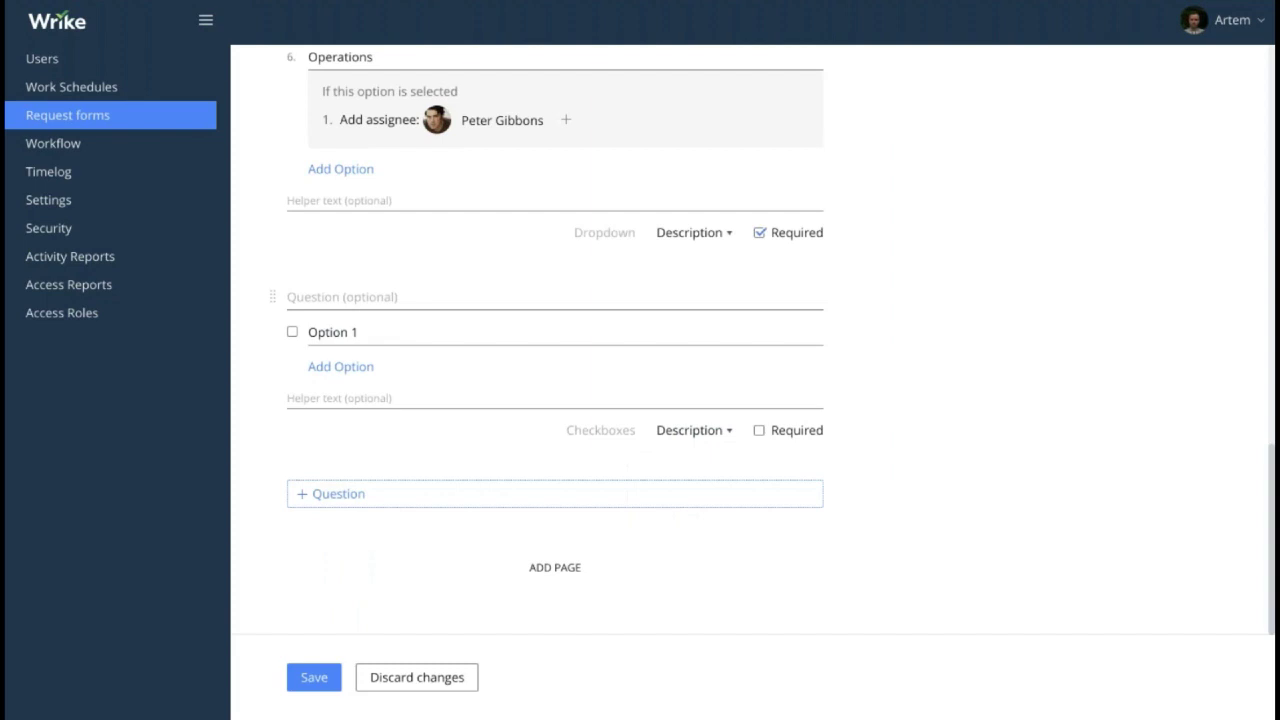
pyautogui.press('super+r')
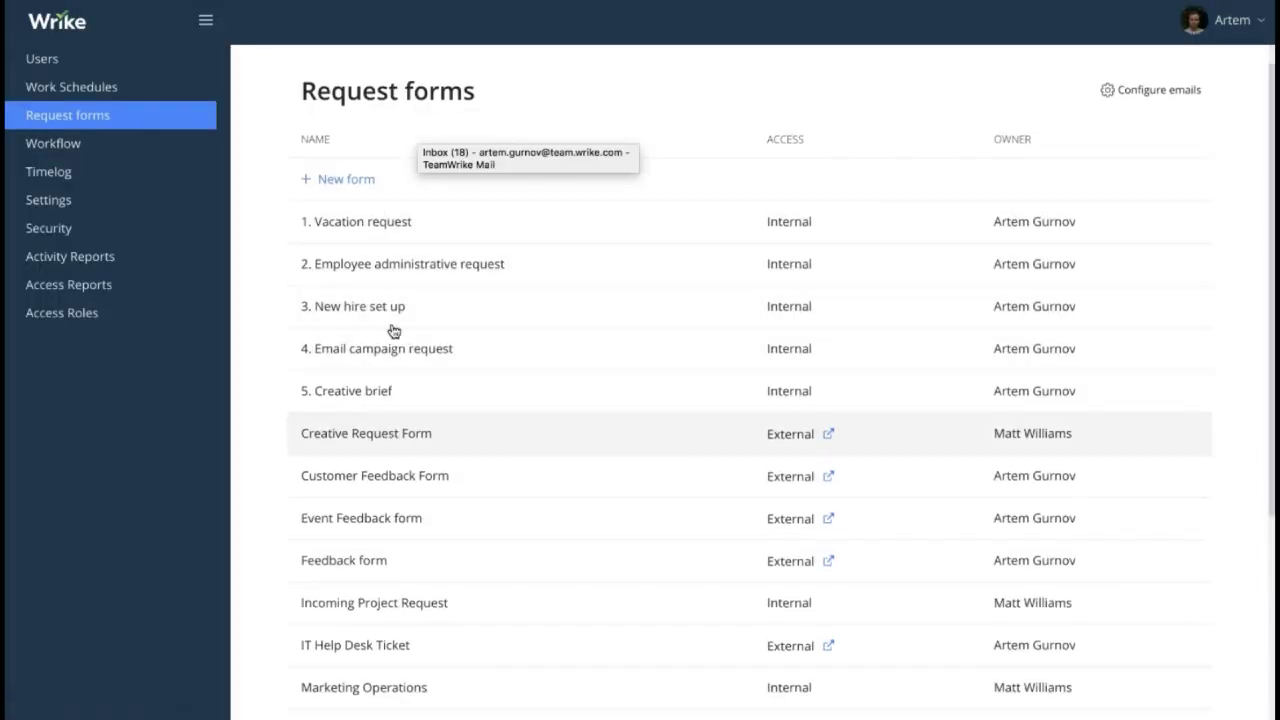
# Reopen 1. Vacation request and set Place task into to the Departments Marketing folder again
pyautogui.click(405, 222)
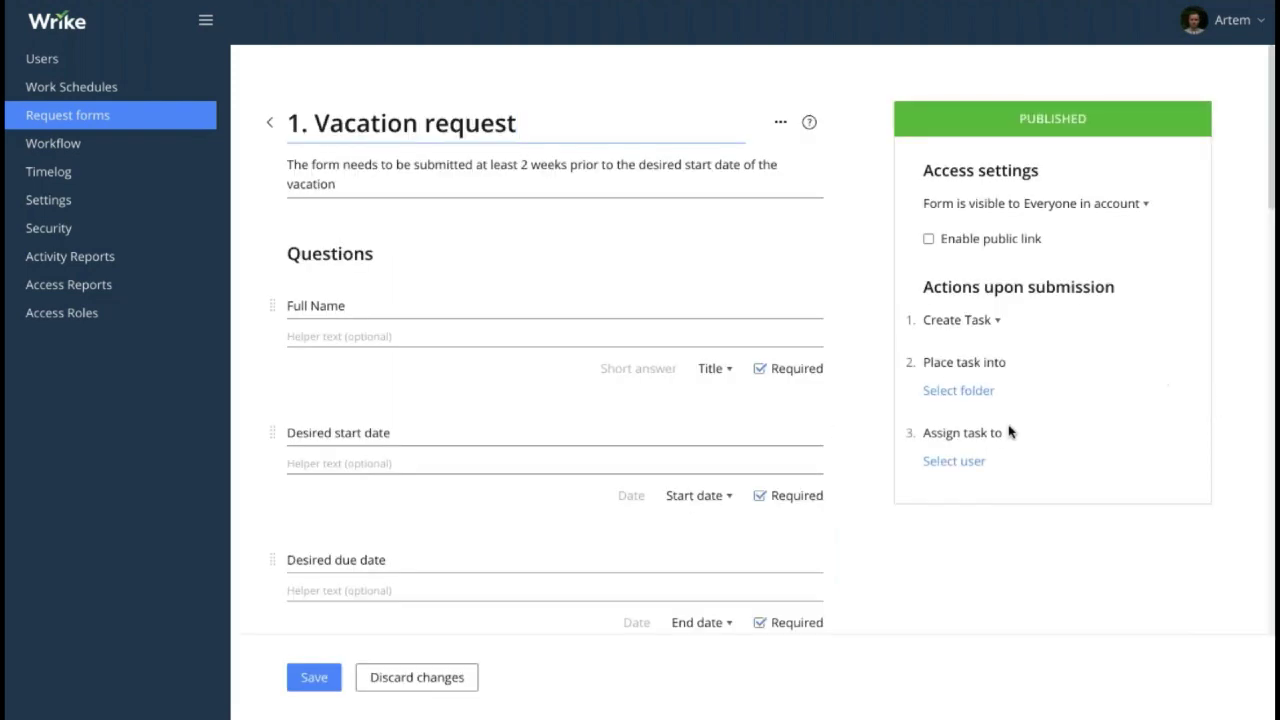
pyautogui.click(940, 393)
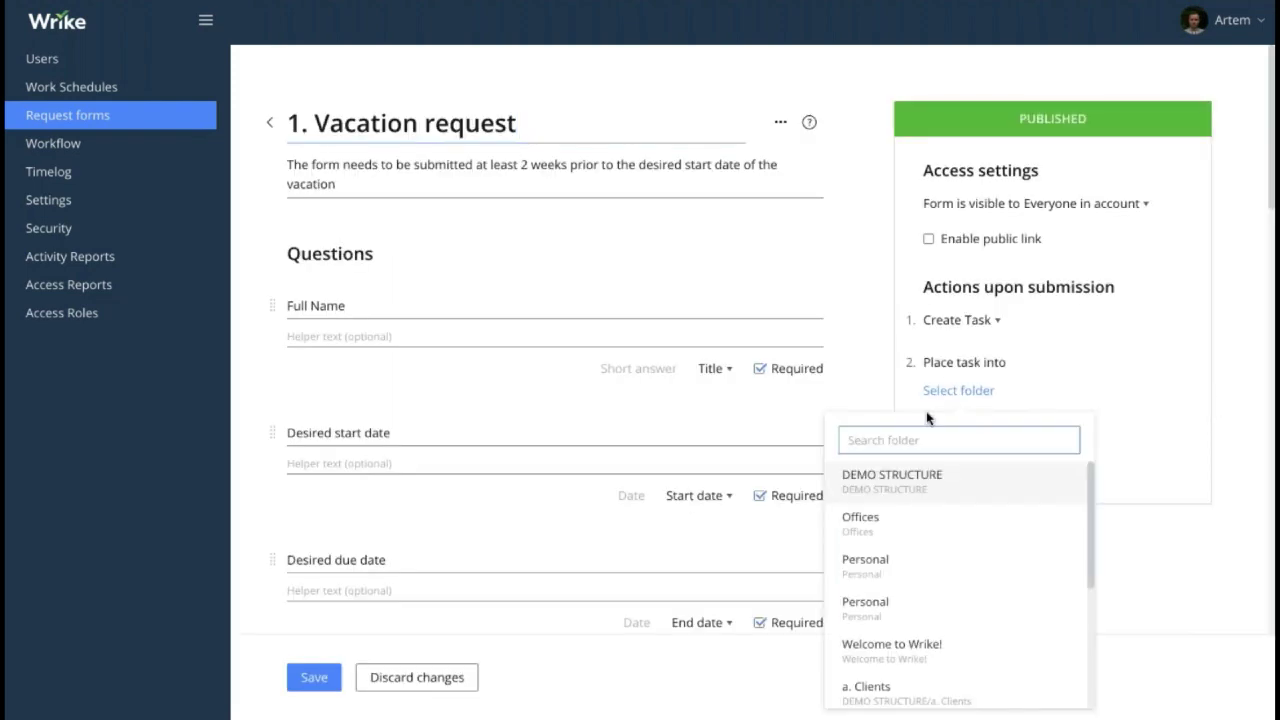
pyautogui.write('marke')
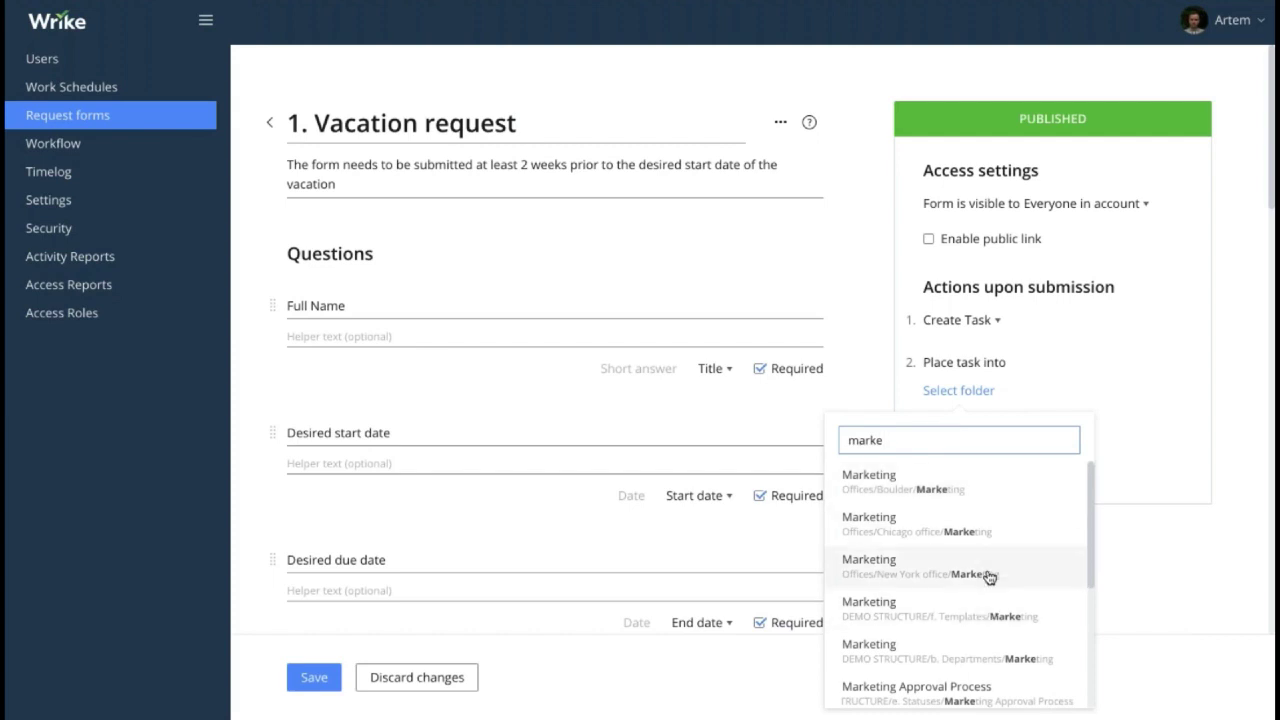
pyautogui.write('ting')
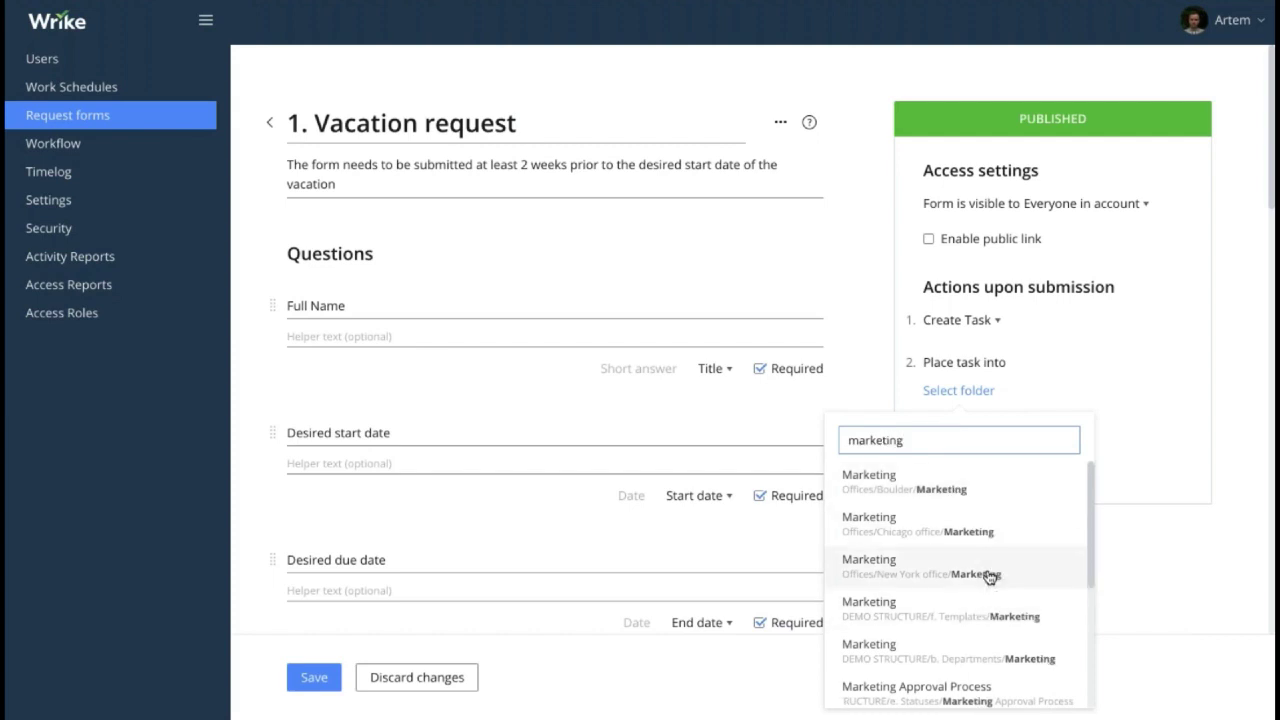
pyautogui.click(1018, 655)
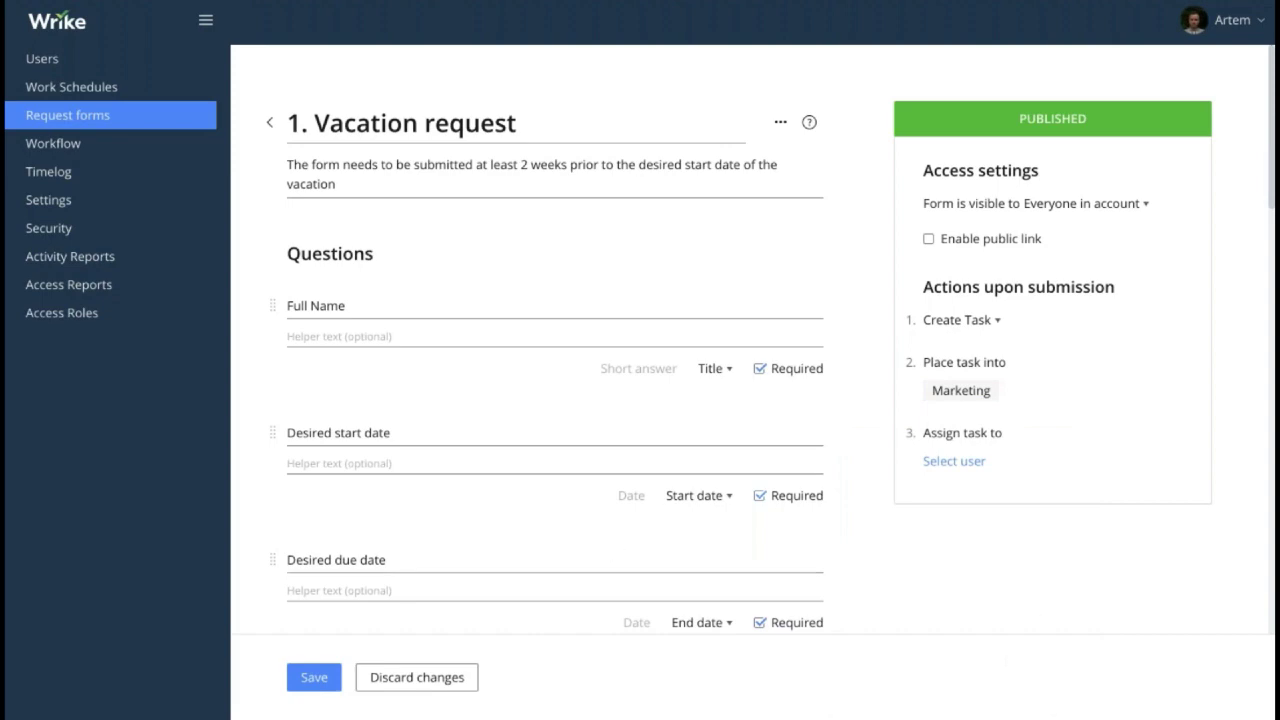
pyautogui.scroll(-10, 1018, 655)
# Save the Vacation request form and reopen 1. Vacation request
pyautogui.click(316, 680)
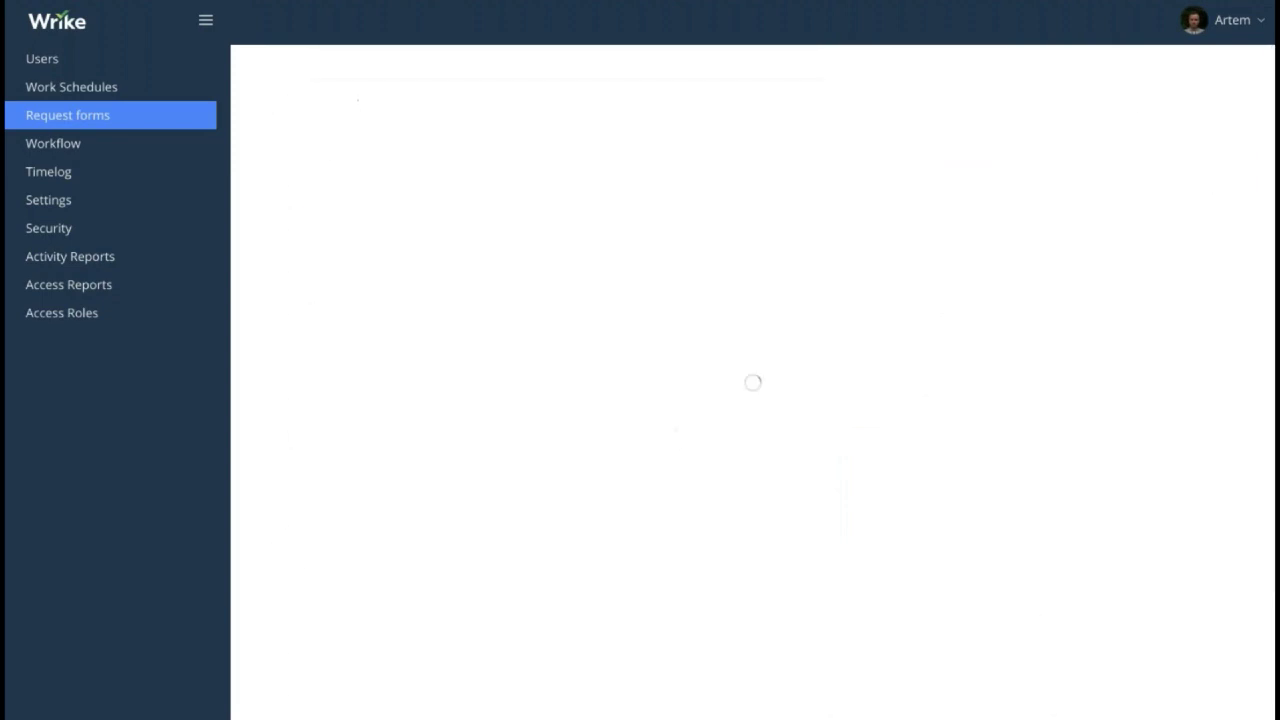
pyautogui.scroll(-3, 545, 277)
pyautogui.scroll(3, 545, 277)
pyautogui.click(406, 245)
pyautogui.scroll(-15, 478, 511)
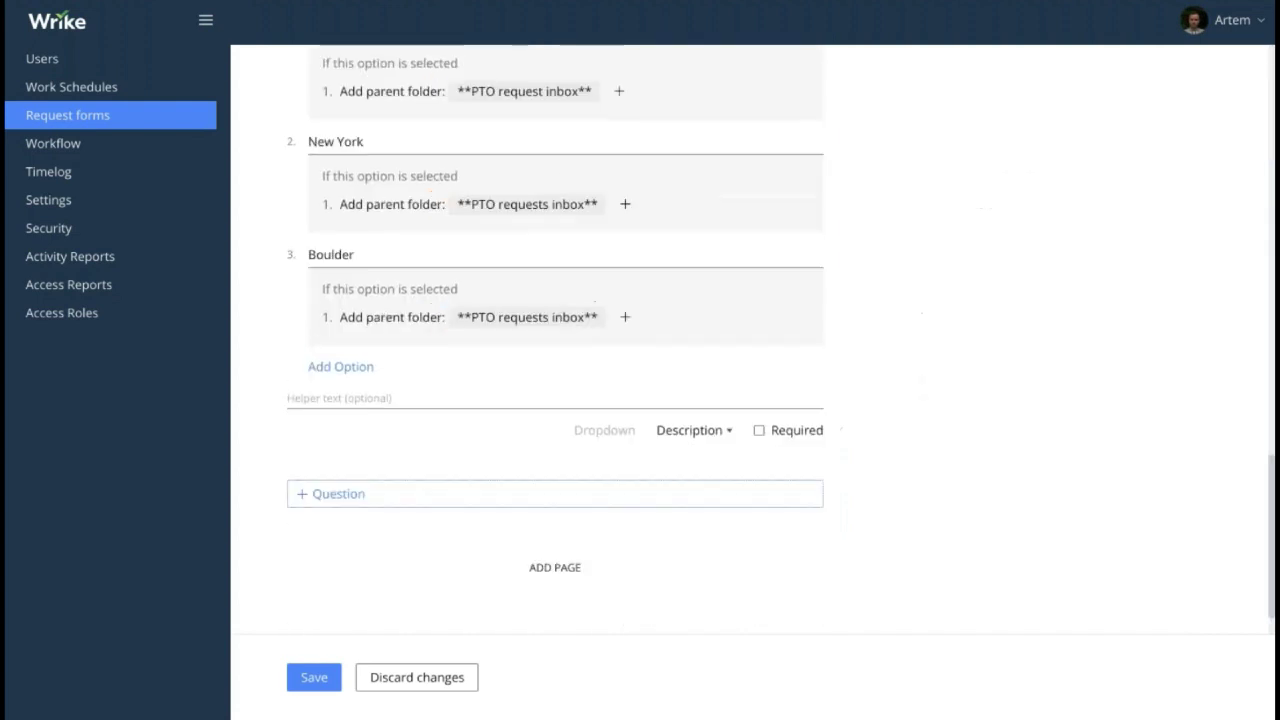
# Add a Checkboxes question mapped to Description, and cancel an assignee rule on Option 1
pyautogui.click(430, 495)
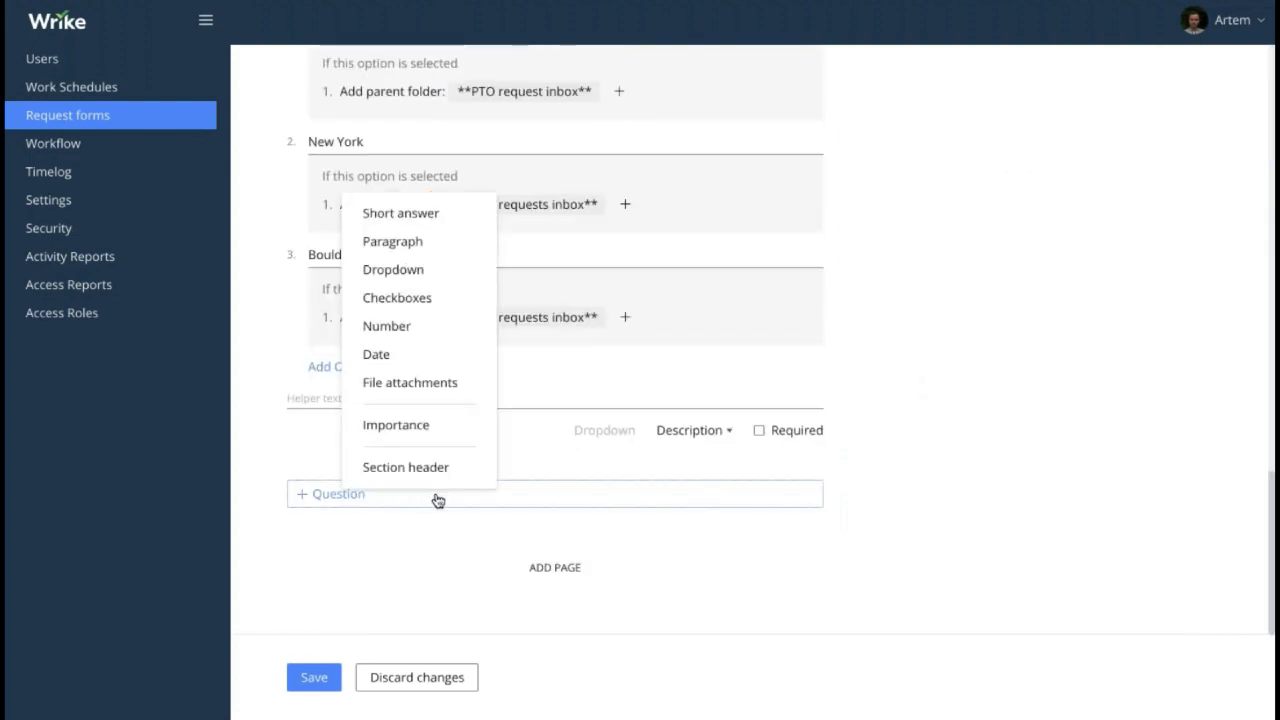
pyautogui.click(407, 299)
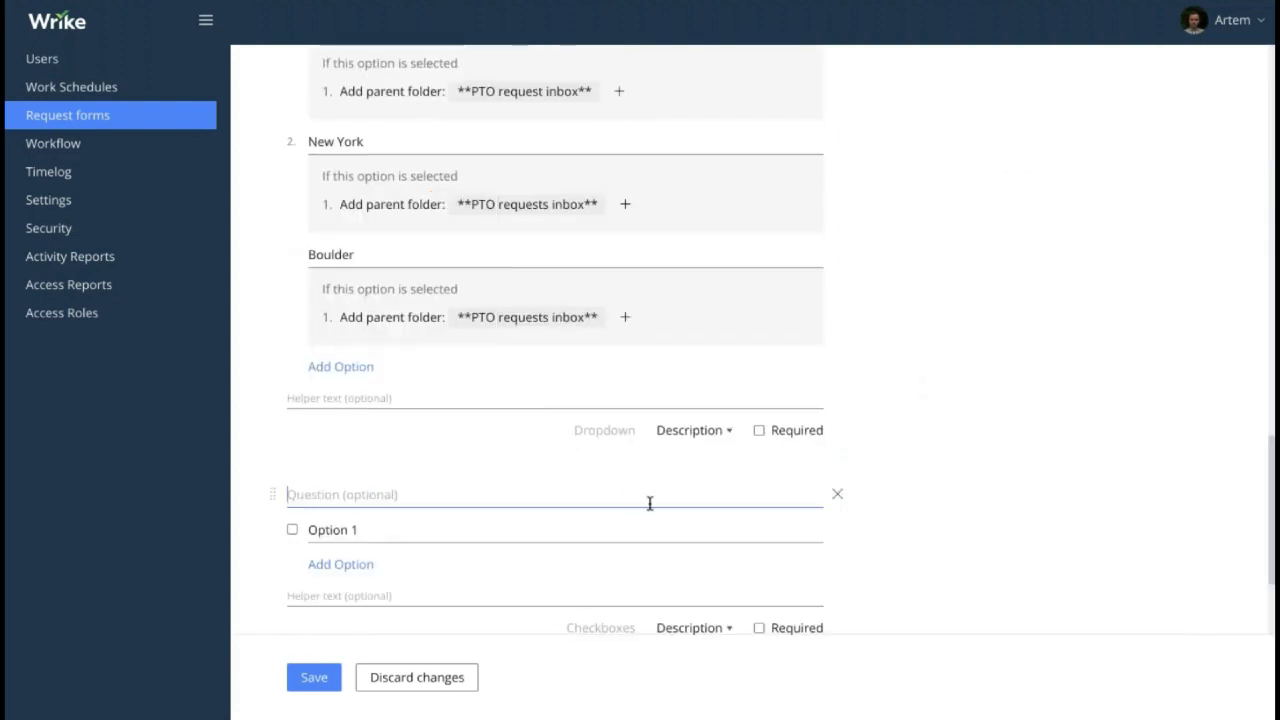
pyautogui.click(700, 622)
pyautogui.scroll(-2, 690, 680)
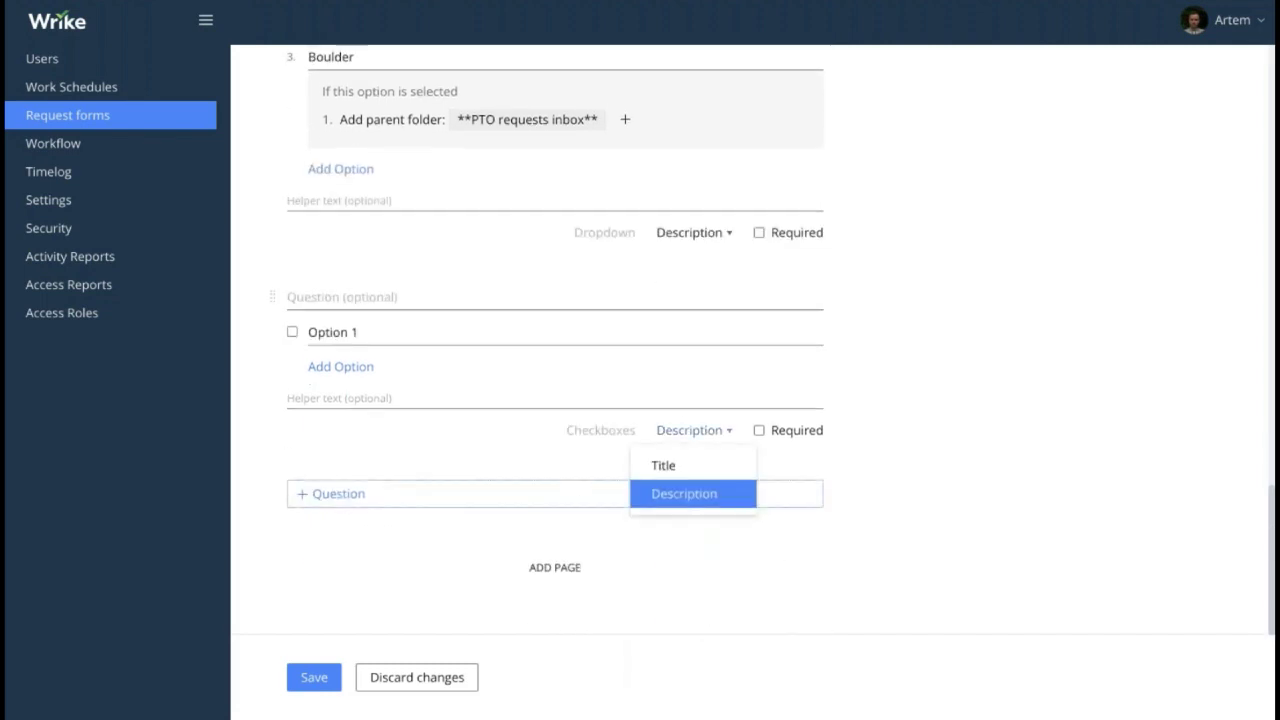
pyautogui.click(690, 491)
pyautogui.click(809, 331)
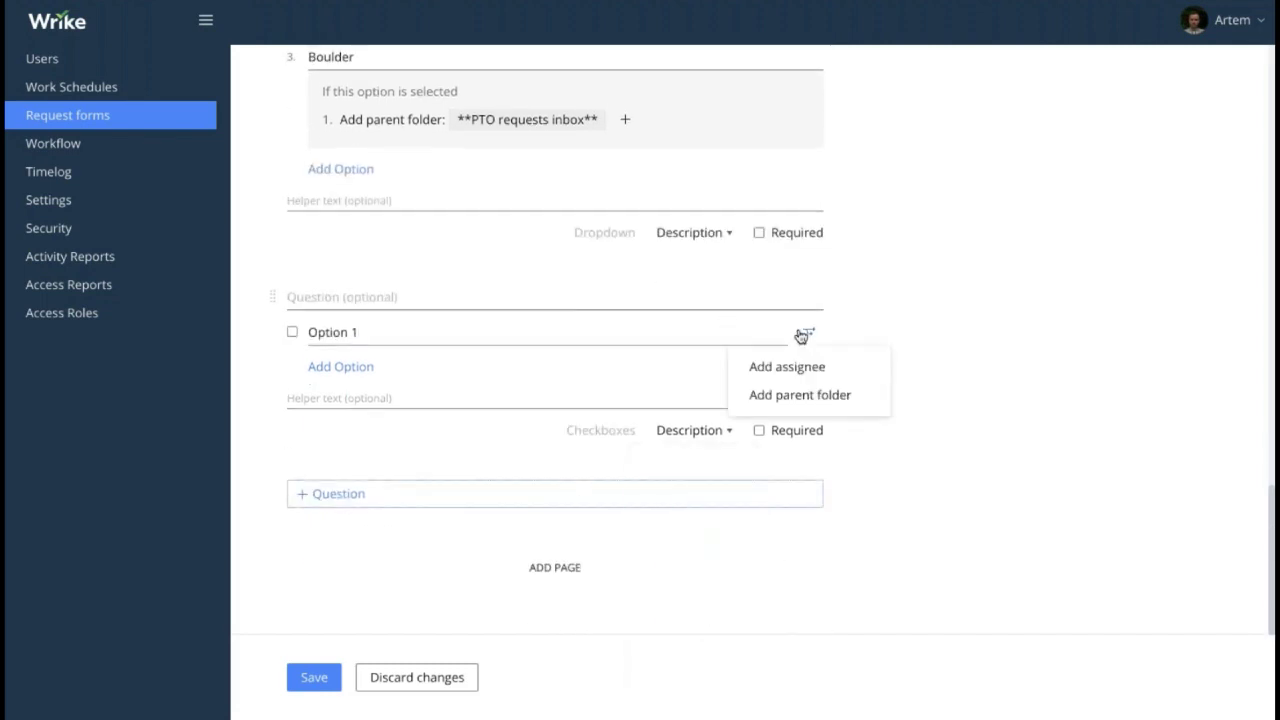
pyautogui.click(885, 366)
pyautogui.click(851, 264)
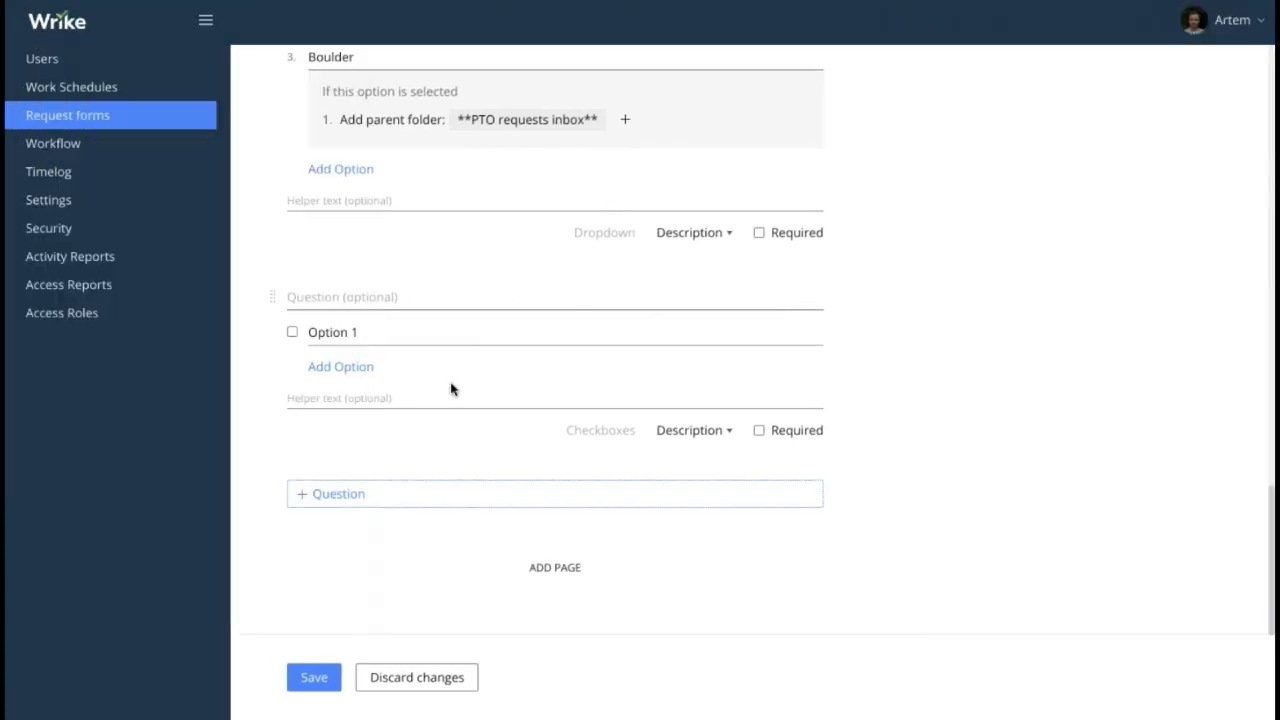
# Review the form, then list the Create Task options under Actions upon submission
pyautogui.scroll(10, 491, 486)
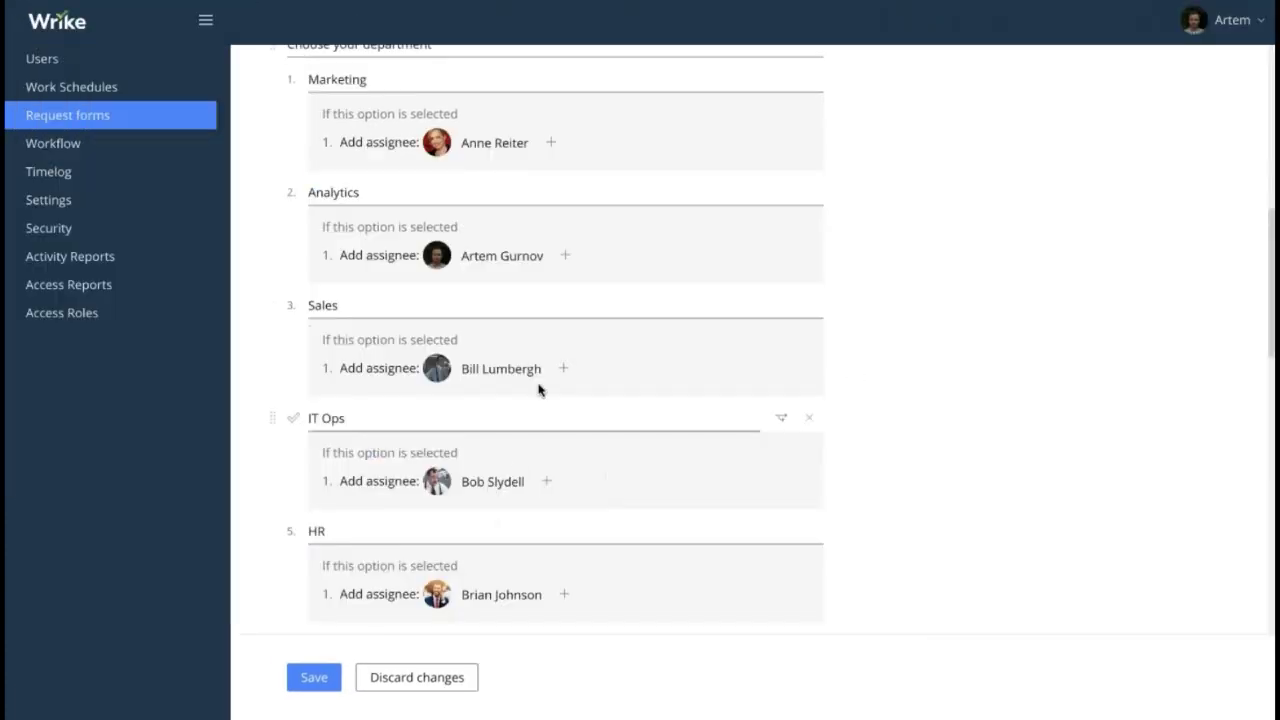
pyautogui.scroll(-5, 510, 420)
pyautogui.scroll(-4, 478, 441)
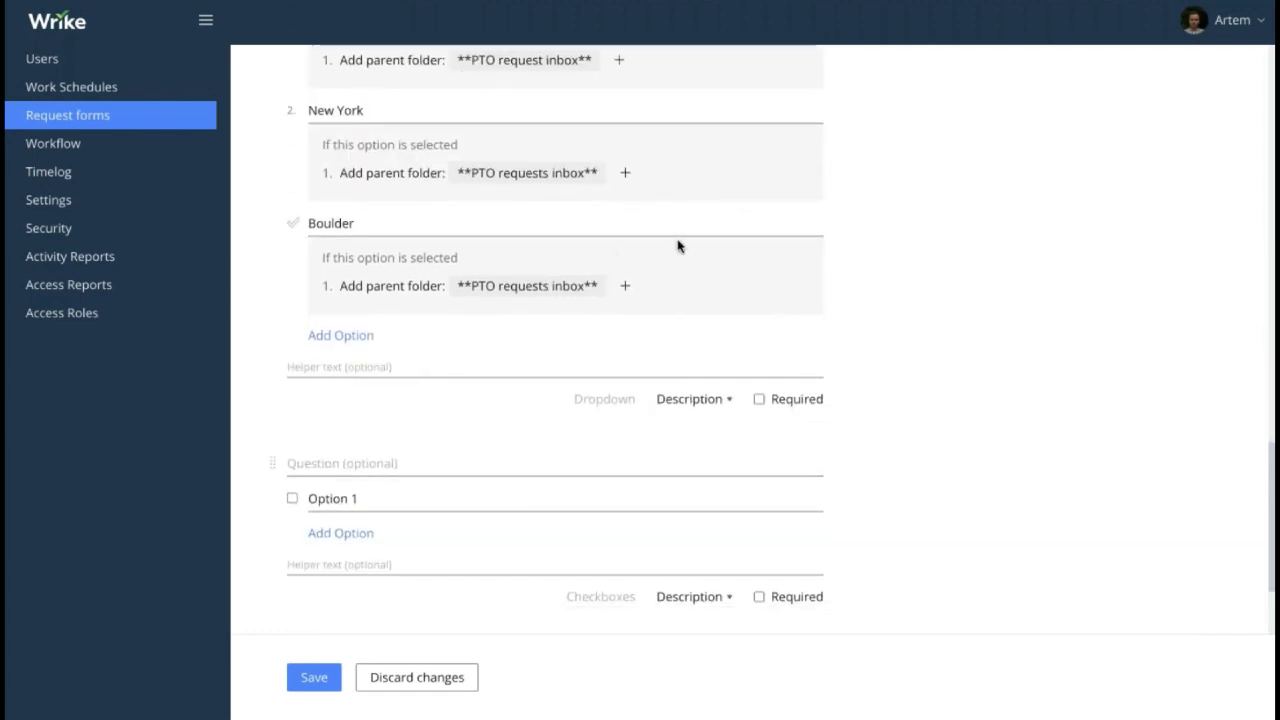
pyautogui.scroll(15, 590, 290)
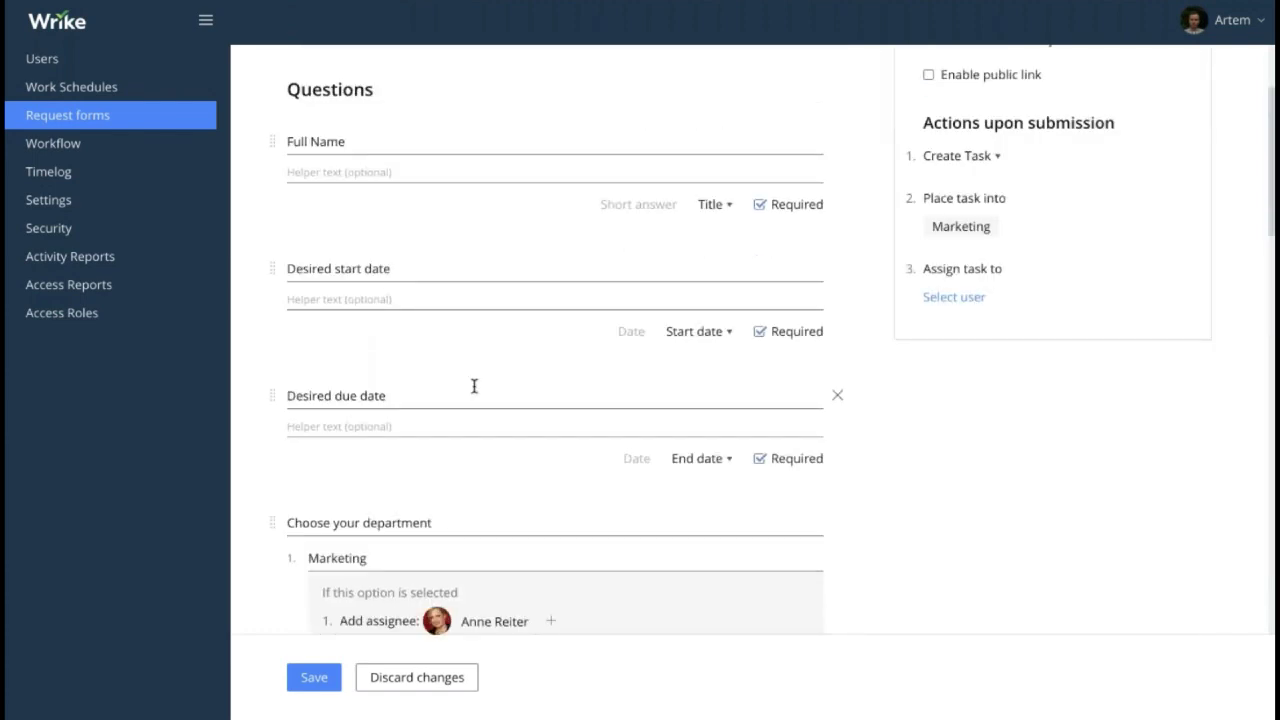
pyautogui.scroll(-5, 474, 383)
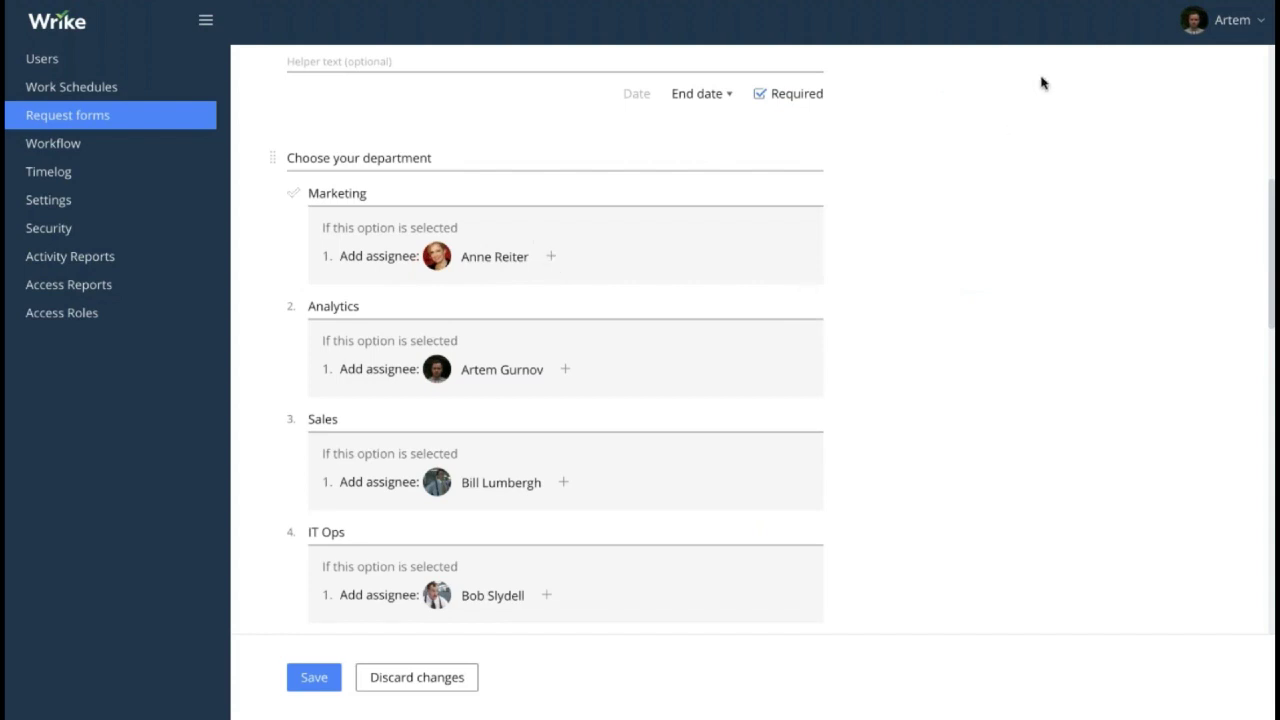
pyautogui.scroll(5, 1040, 265)
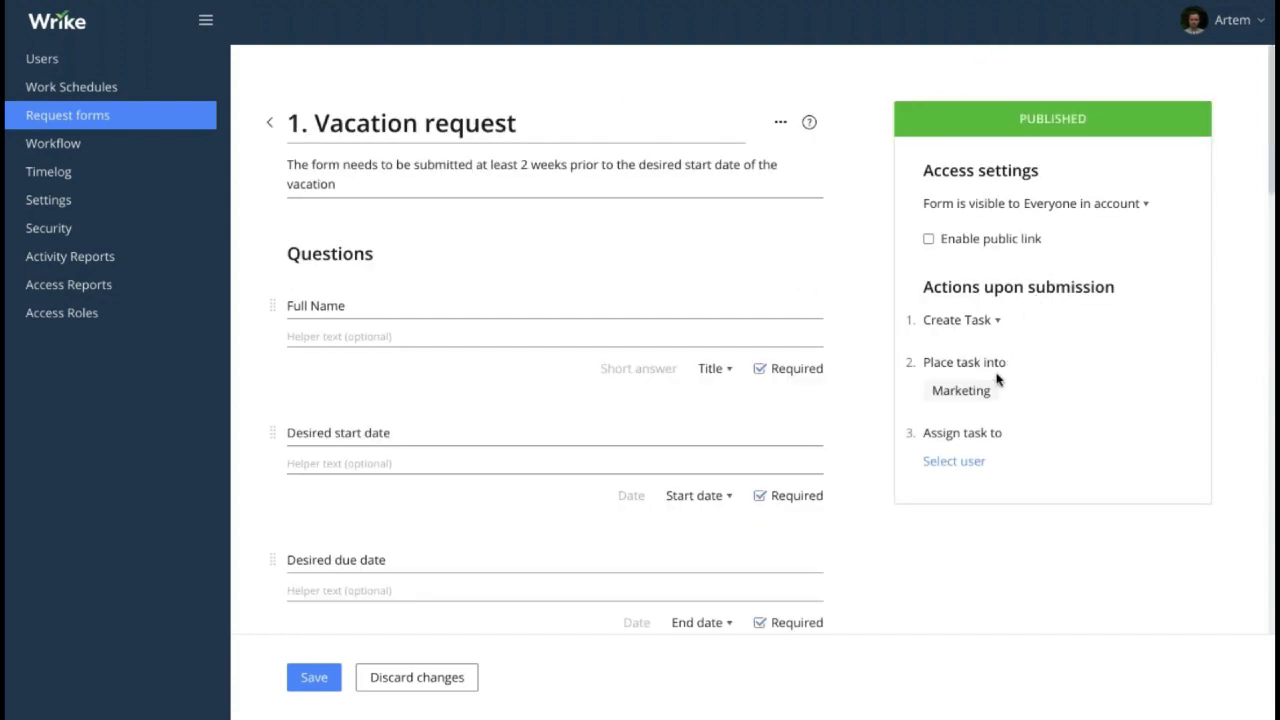
pyautogui.click(985, 322)
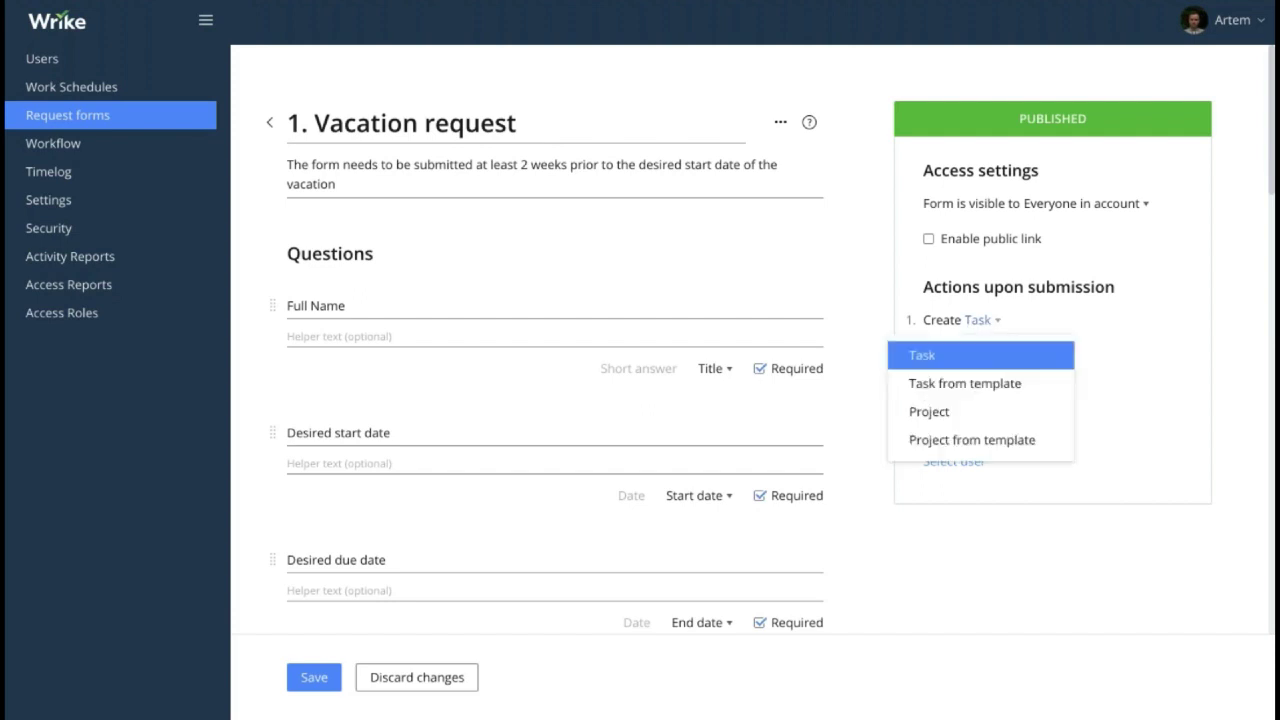
# Change the submission action to Project from template and close the template picker
pyautogui.click(977, 440)
pyautogui.click(1190, 400)
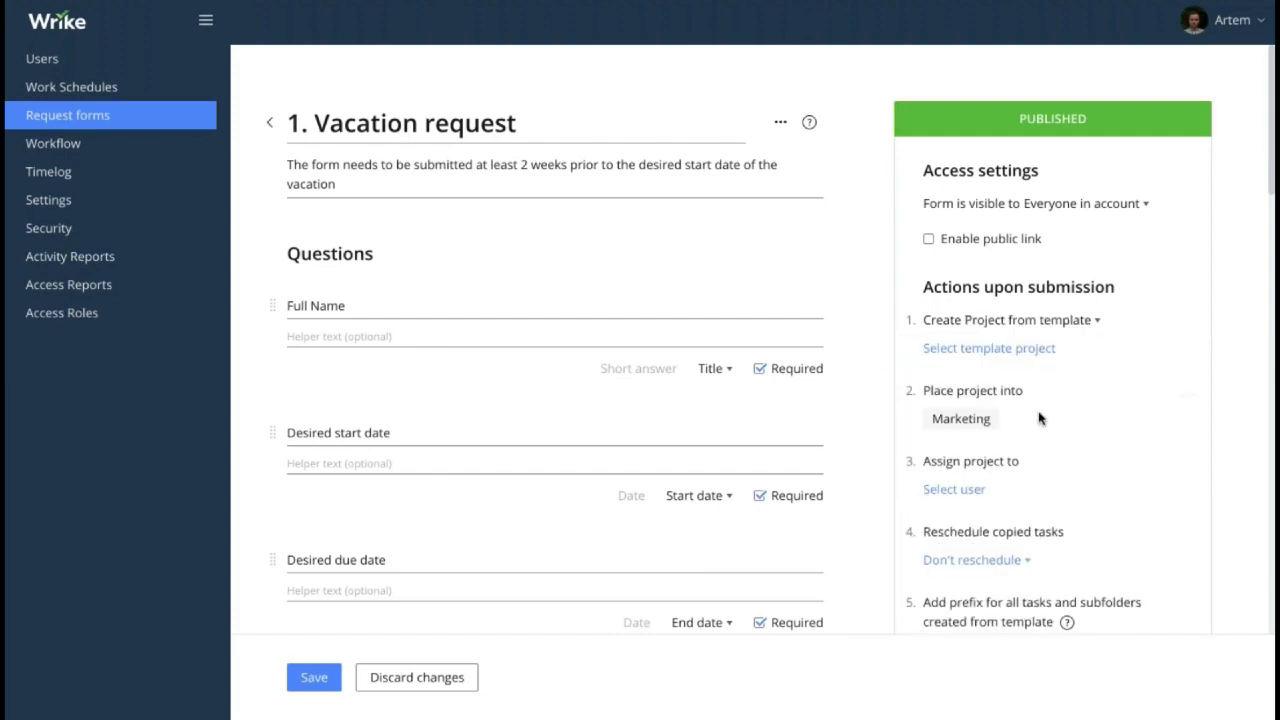
pyautogui.scroll(-1, 1020, 427)
pyautogui.scroll(-5, 1007, 430)
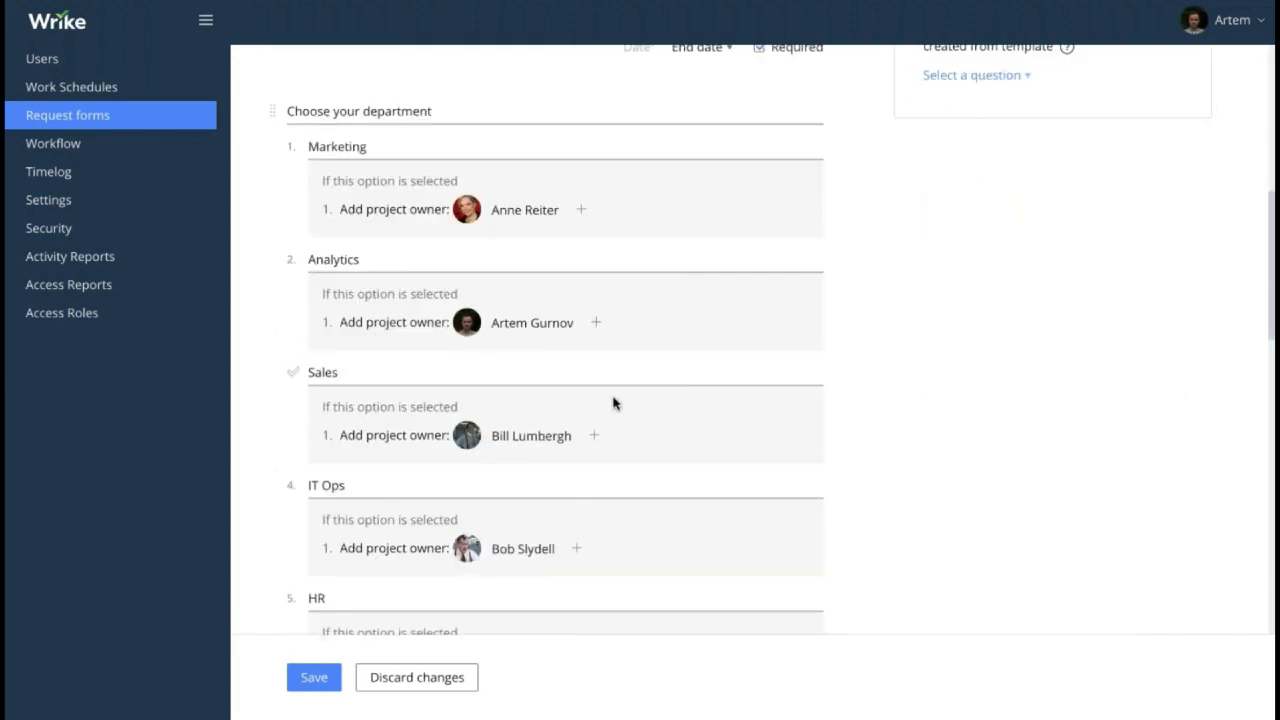
pyautogui.click(582, 209)
pyautogui.click(749, 157)
pyautogui.click(781, 146)
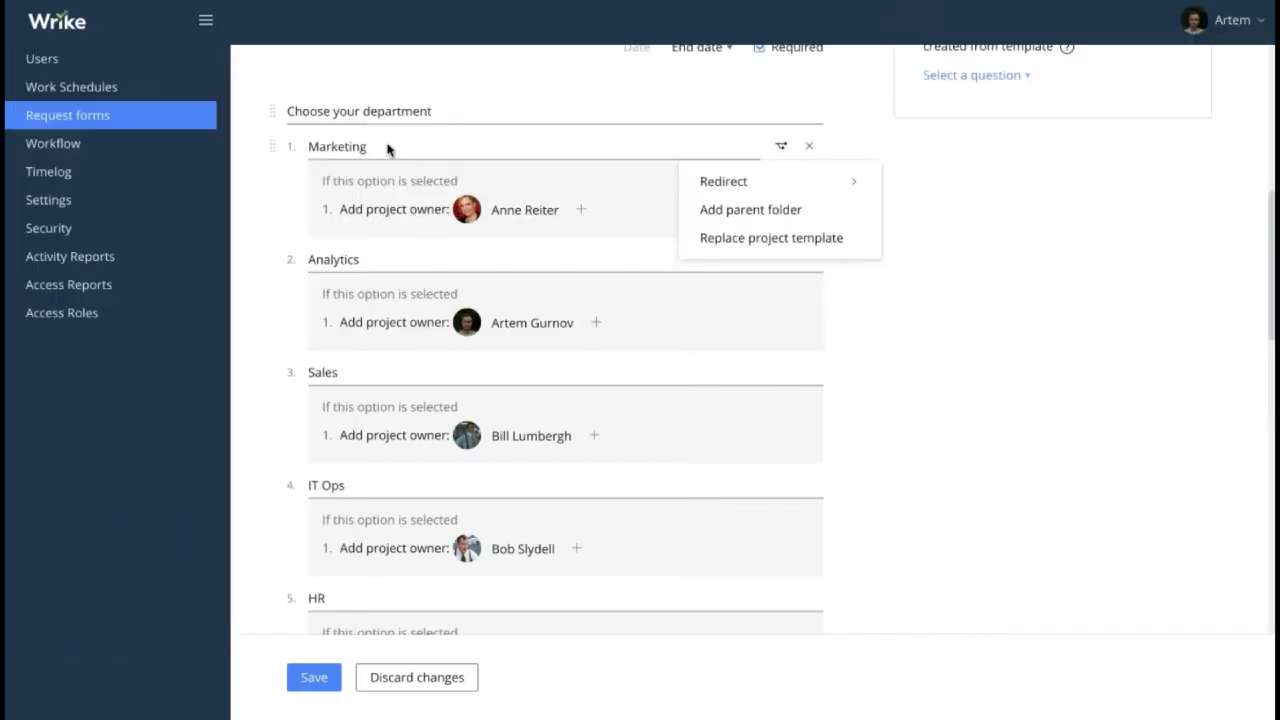
pyautogui.scroll(-10, 389, 148)
pyautogui.scroll(-2, 389, 148)
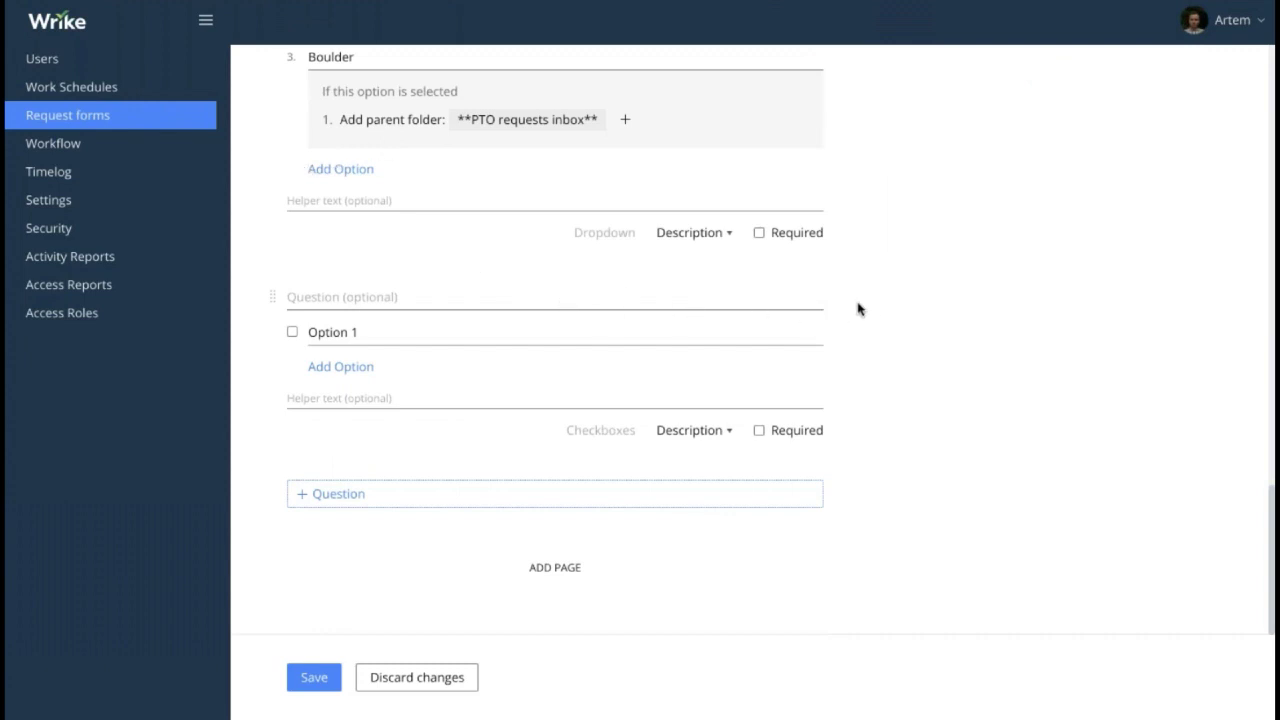
pyautogui.scroll(1, 857, 433)
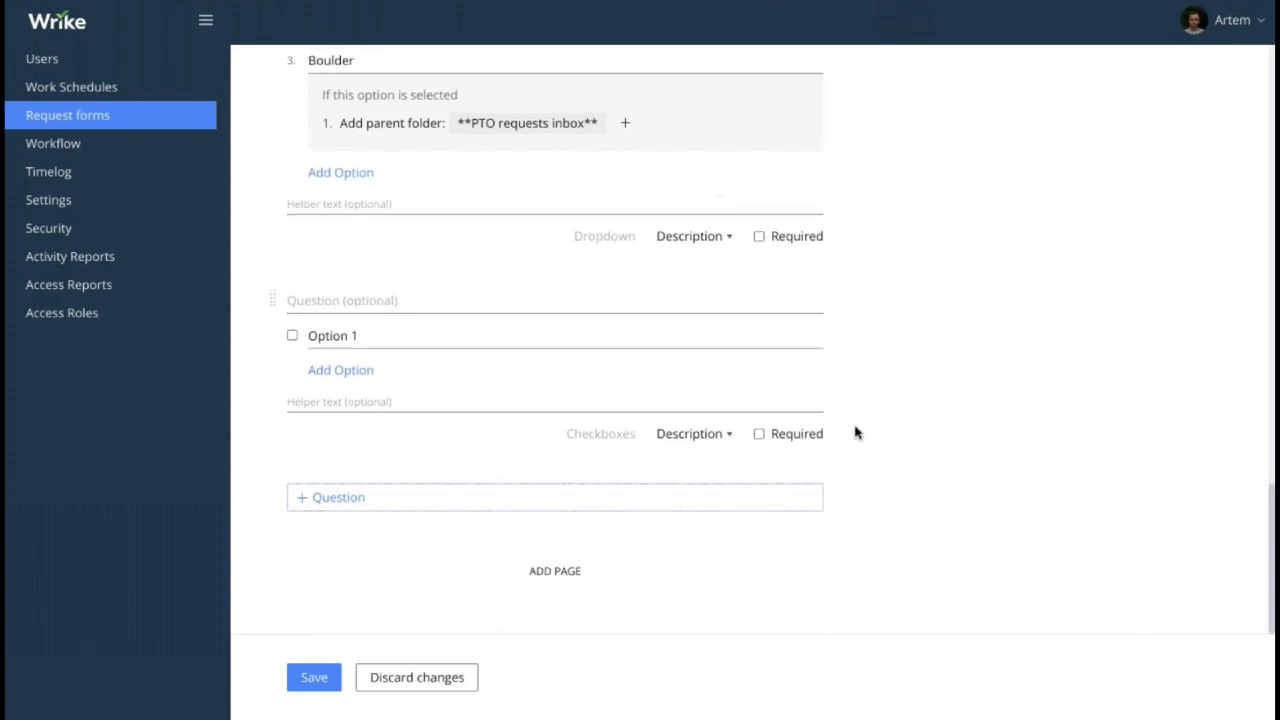
pyautogui.scroll(15, 857, 433)
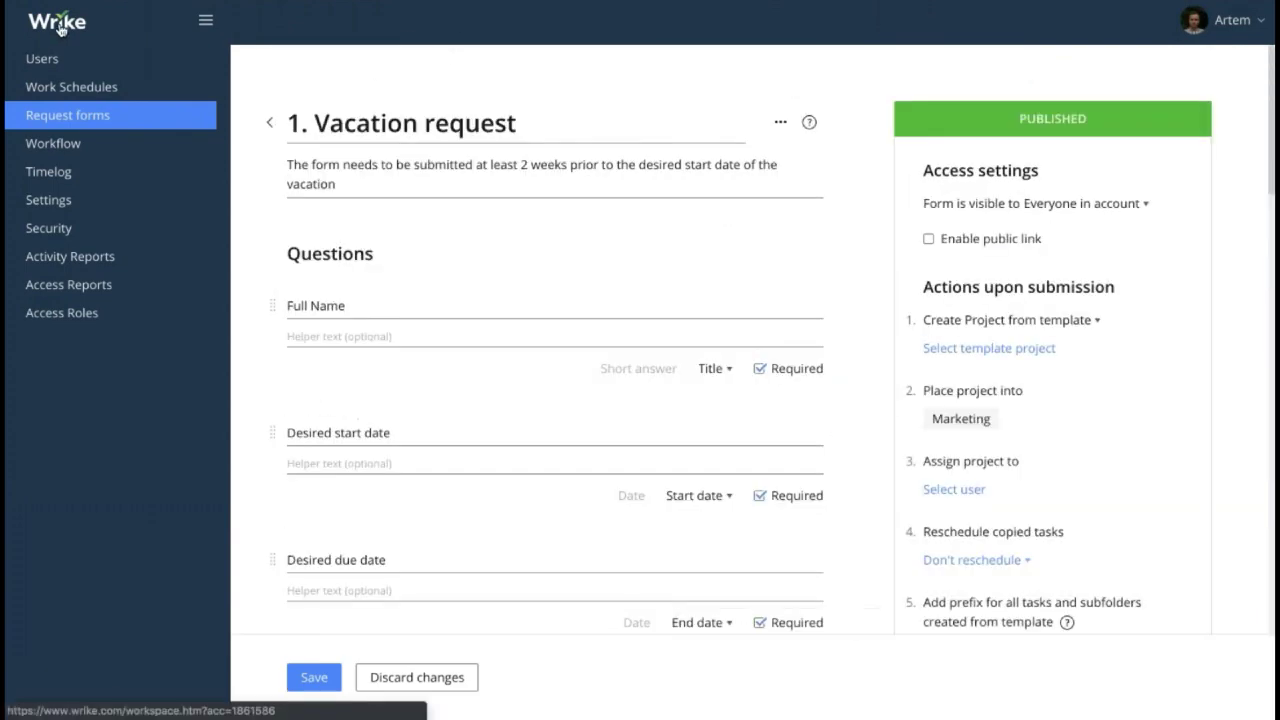
# Return to the Wrike workspace and choose + > Request to list the available request forms
pyautogui.click(60, 28)
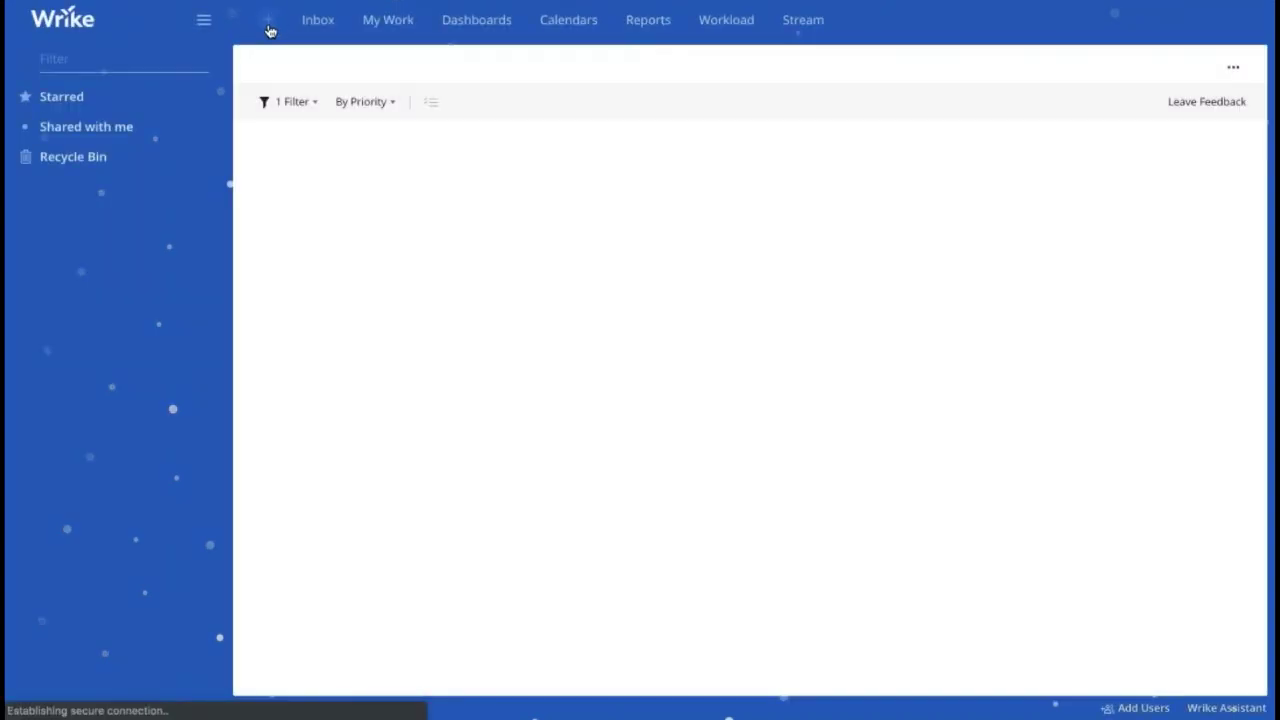
pyautogui.click(269, 30)
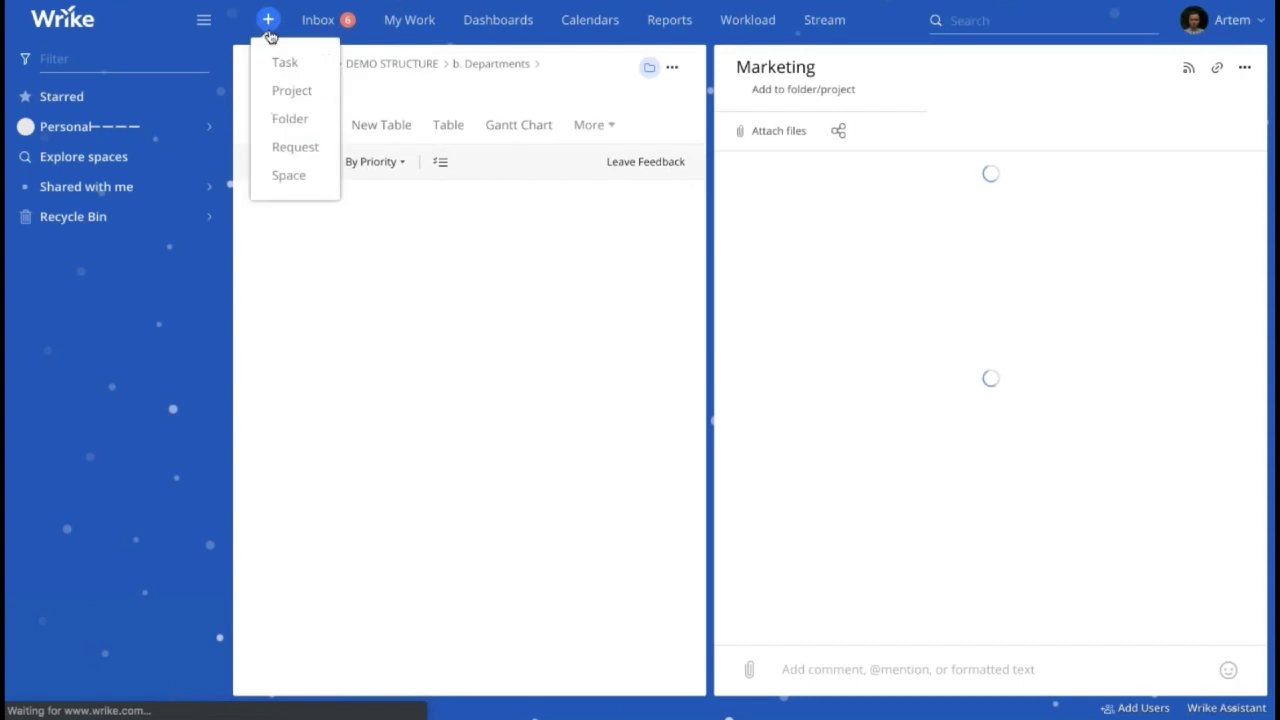
pyautogui.click(295, 147)
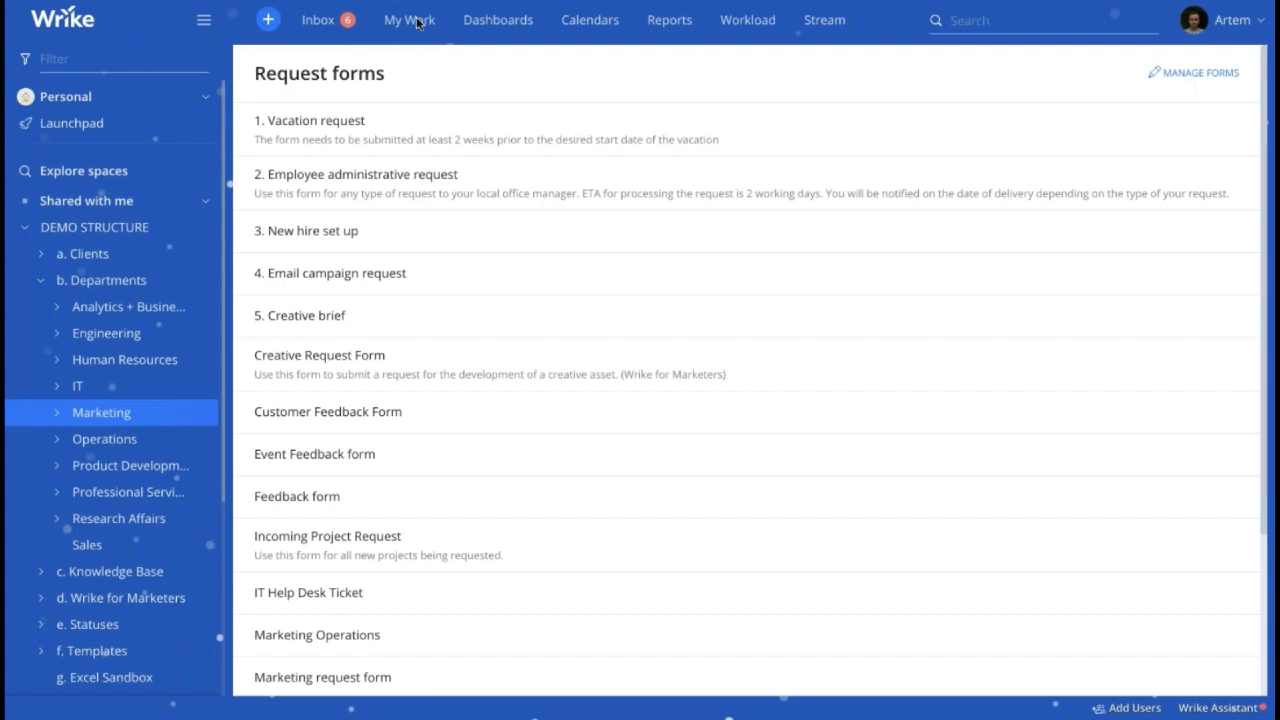
pyautogui.hotkey('ctrl', 'shift', 'n')
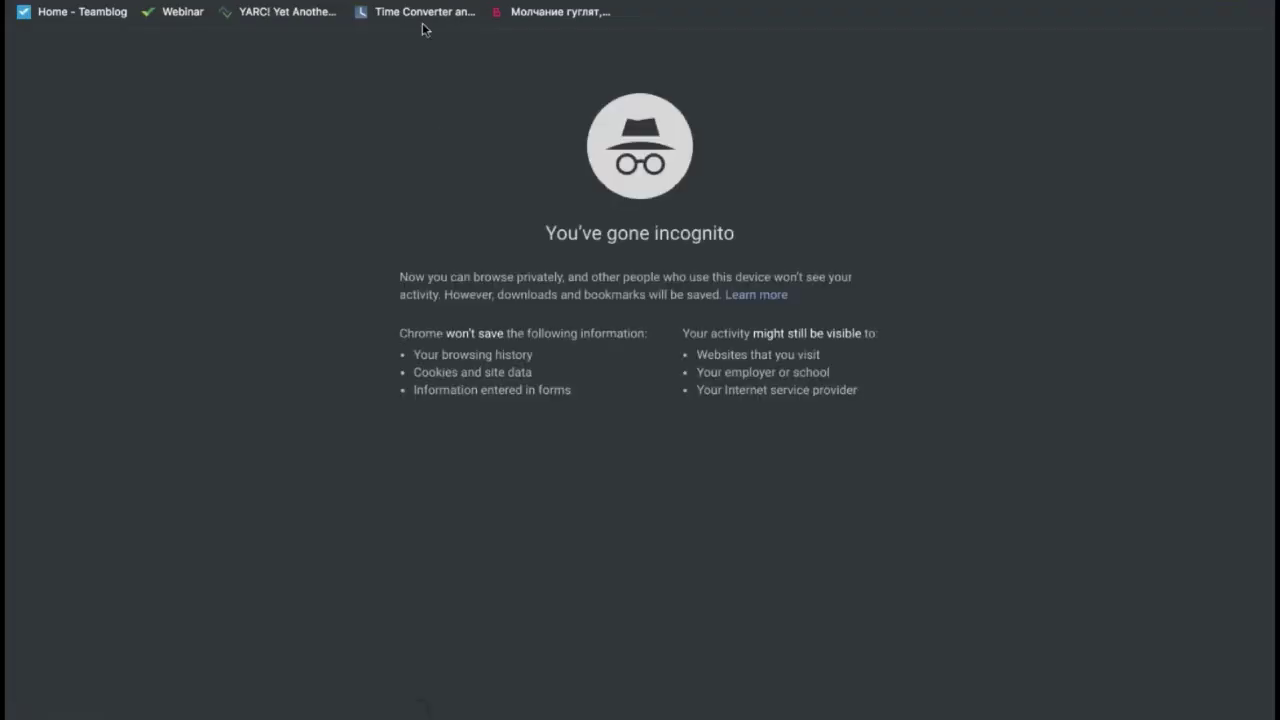
pyautogui.write('wrik')
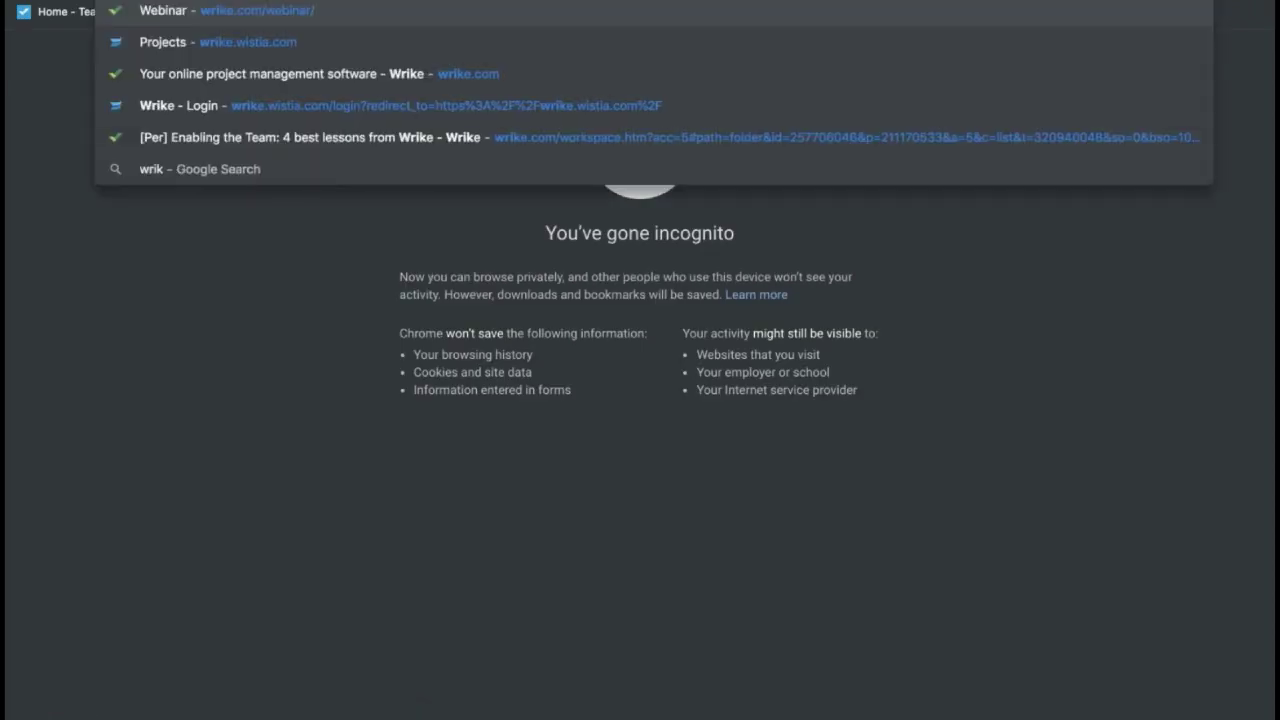
pyautogui.press('Return')
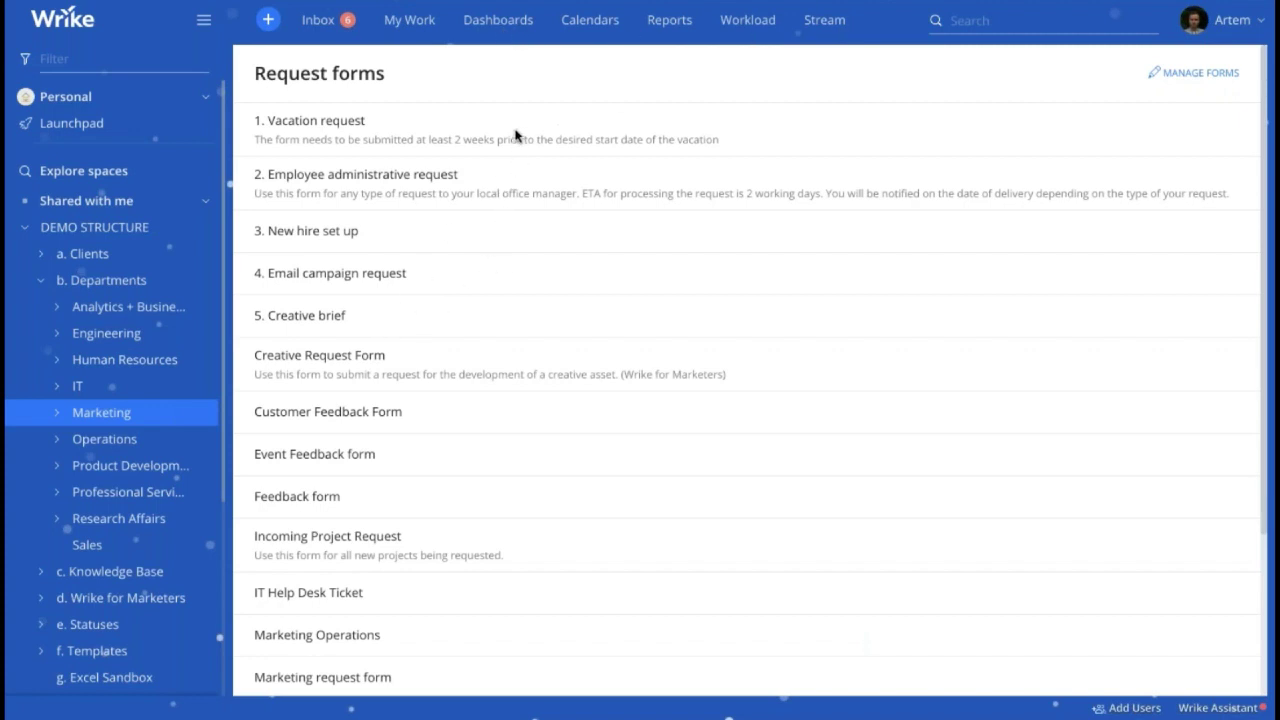
# Open the Email campaigns dashboard and expand the Marketing request folder in a widened tree
pyautogui.click(498, 25)
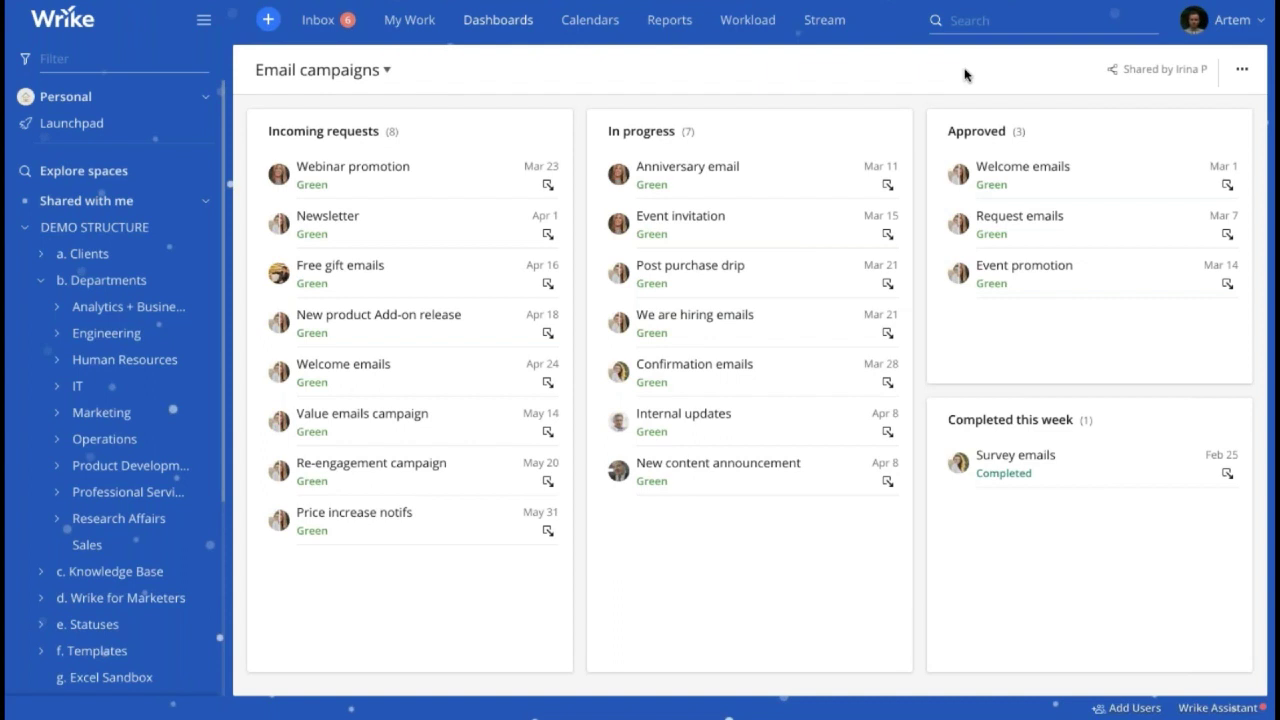
pyautogui.click(57, 414)
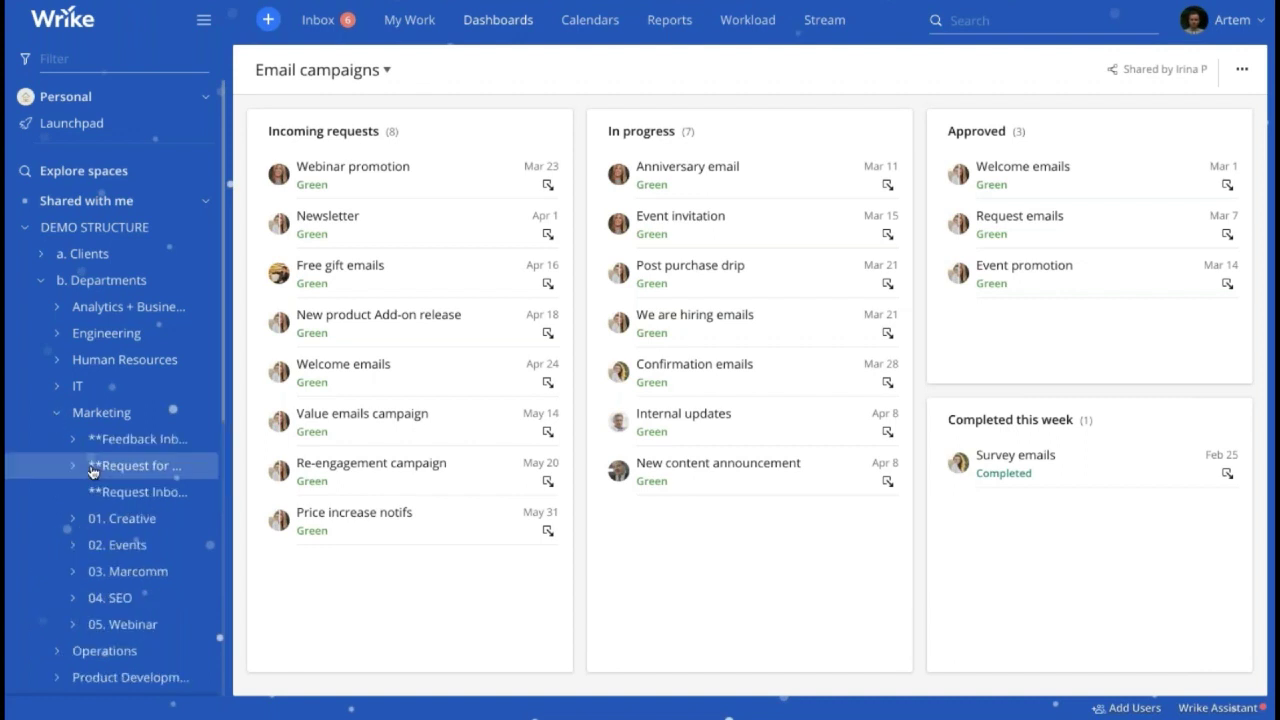
pyautogui.click(72, 465)
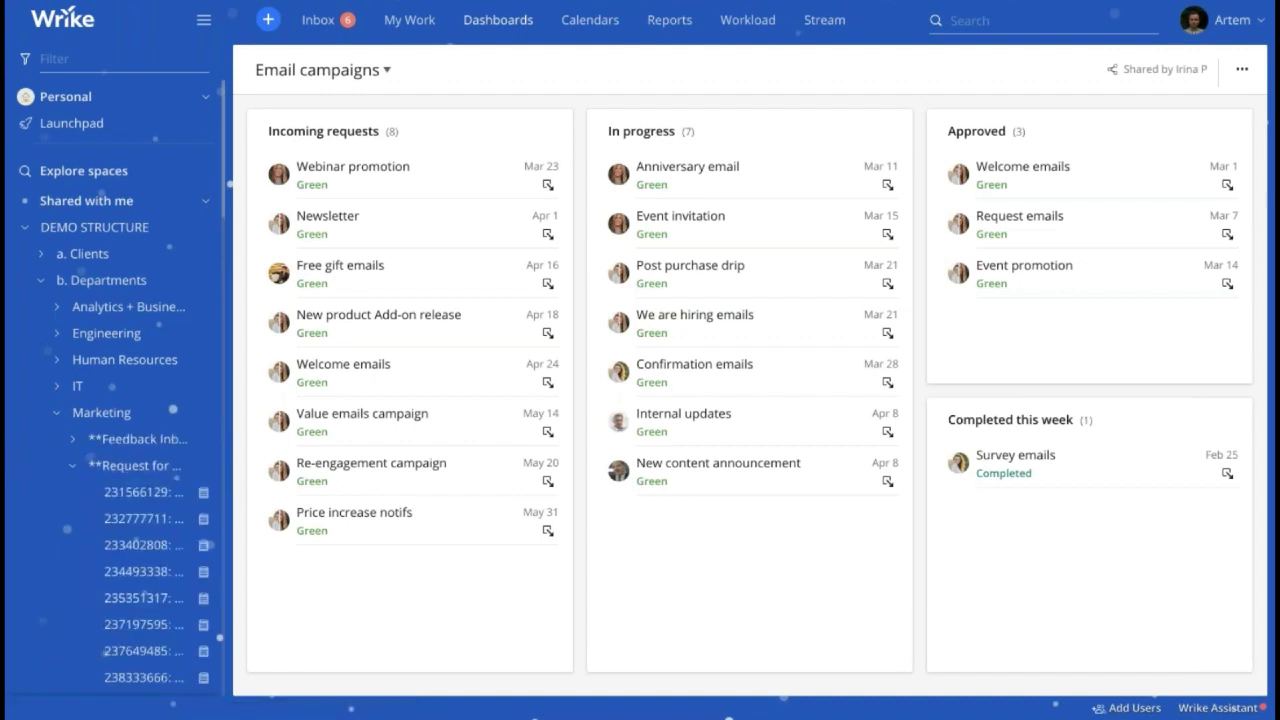
pyautogui.moveTo(230, 484); pyautogui.dragTo(300, 484)
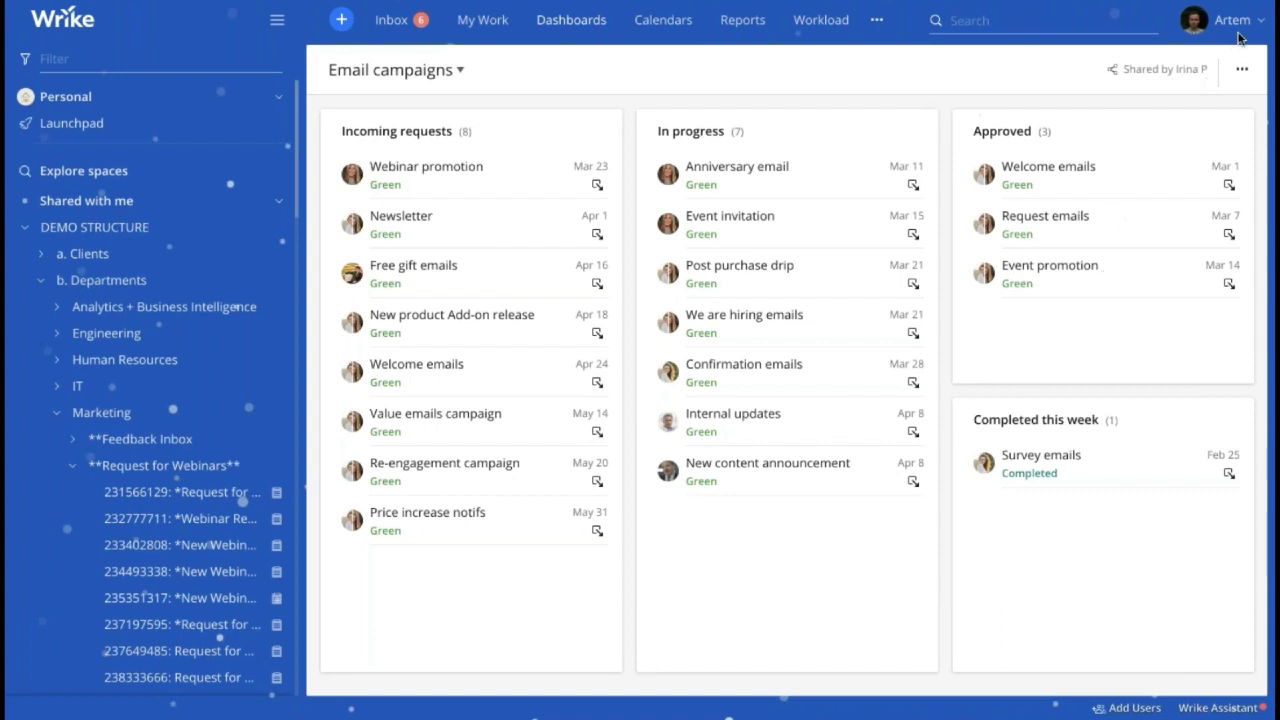
# Go to Account management's Request forms list and inspect the Vacation request form's actions
pyautogui.click(1210, 20)
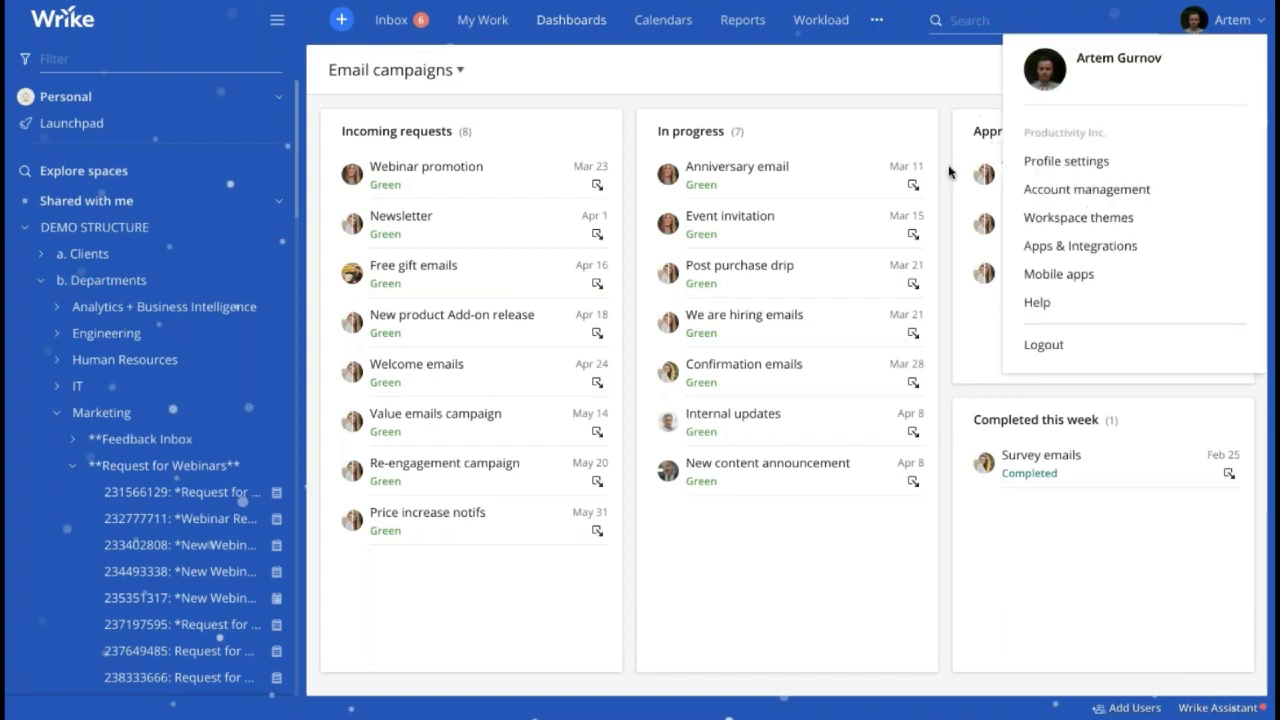
pyautogui.click(1067, 191)
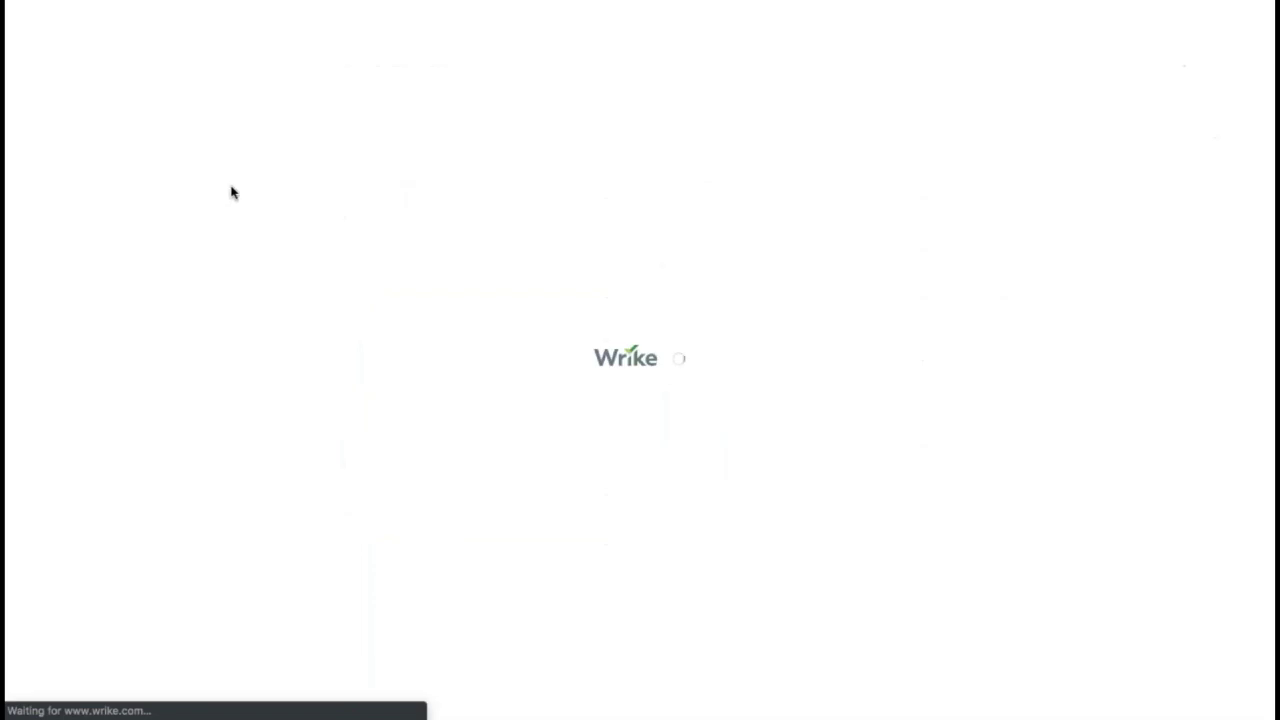
pyautogui.click(80, 115)
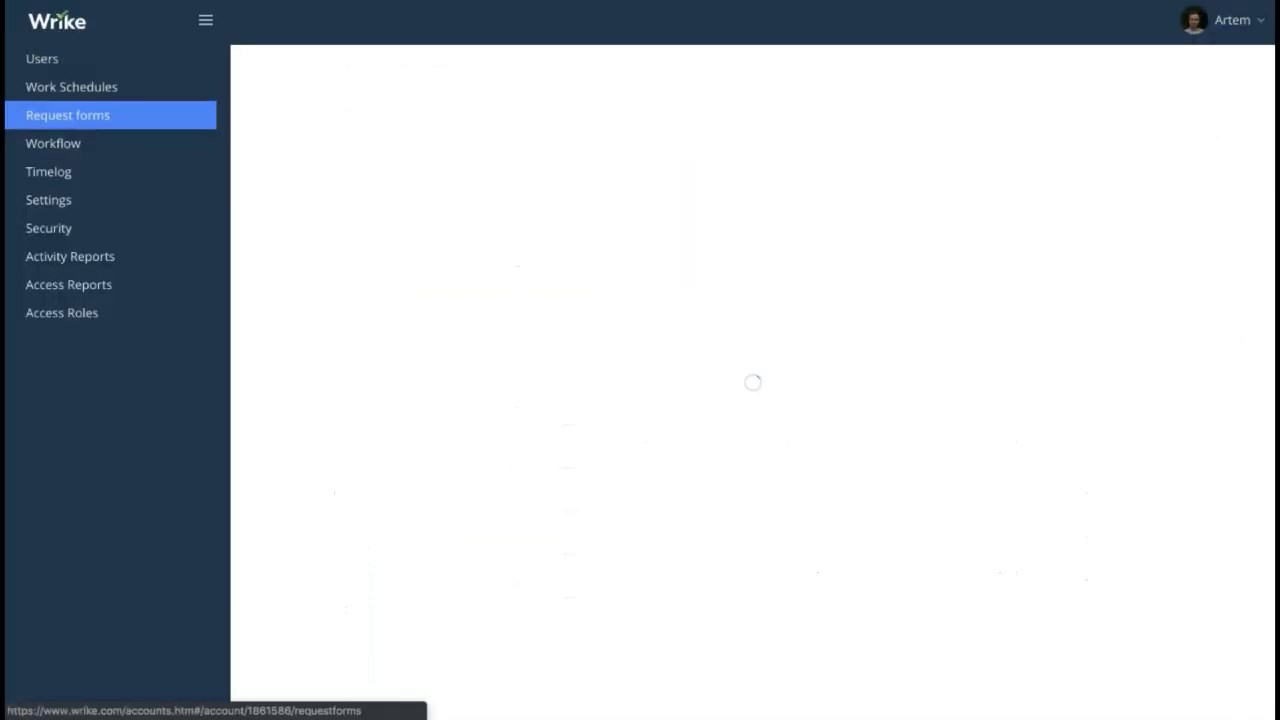
pyautogui.rightClick(338, 256)
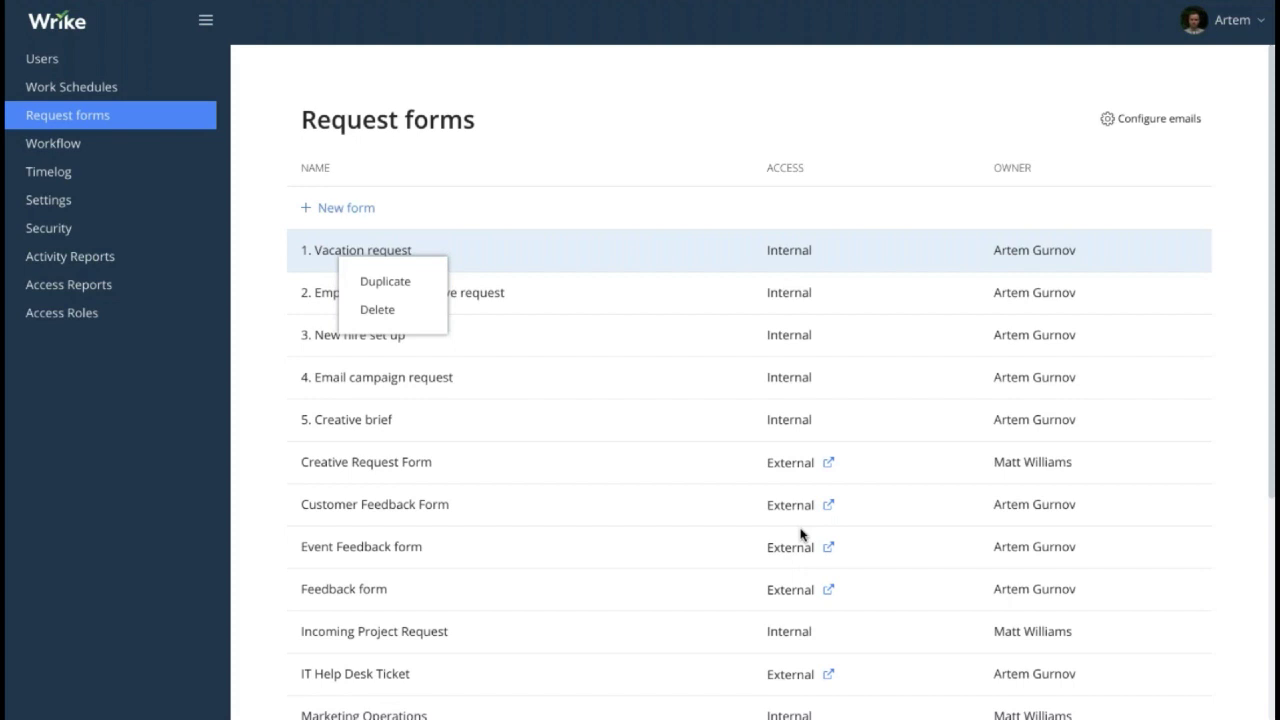
pyautogui.click(440, 90)
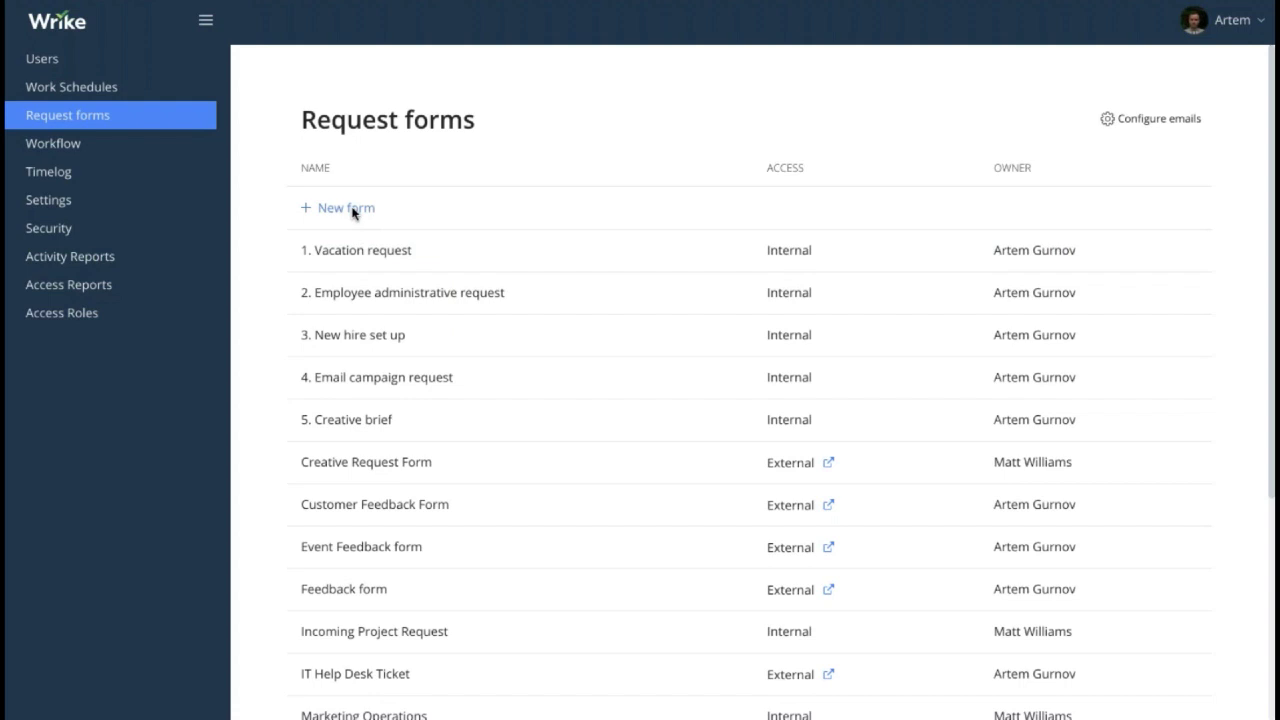
# Open the New hire set up form, add a short answer question, then remove it
pyautogui.click(349, 347)
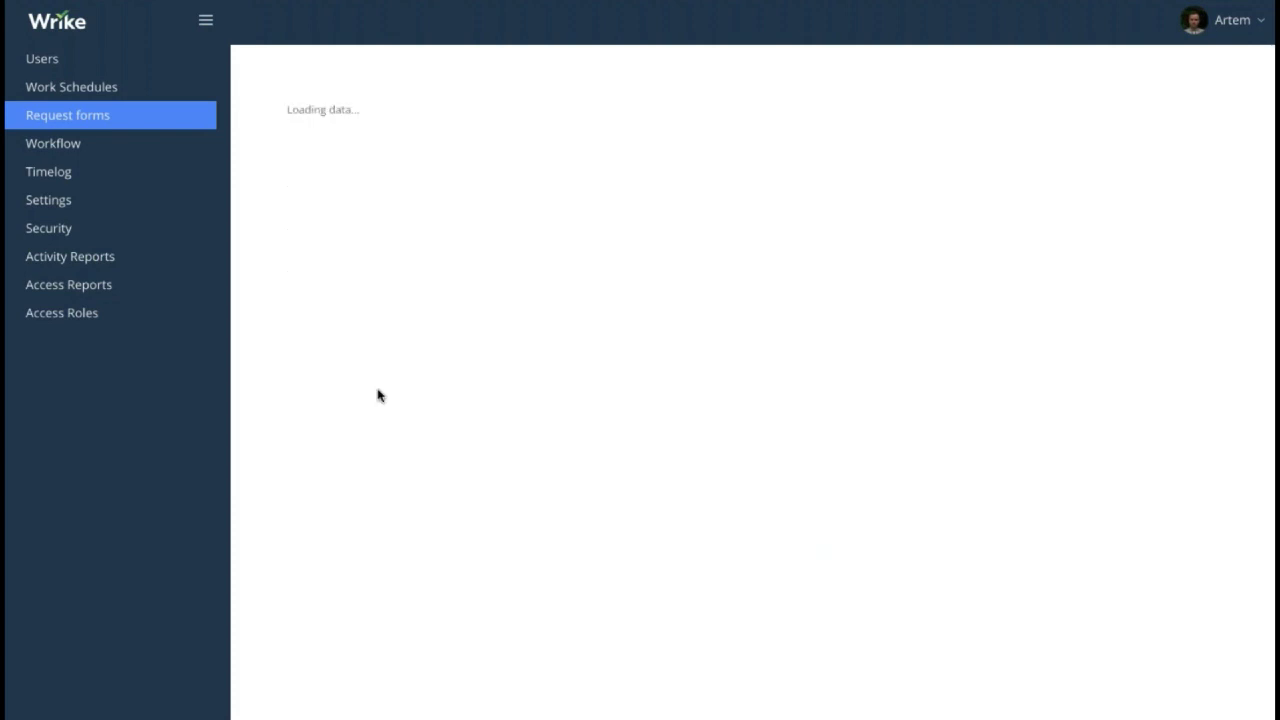
pyautogui.scroll(-10, 425, 487)
pyautogui.scroll(-5, 431, 494)
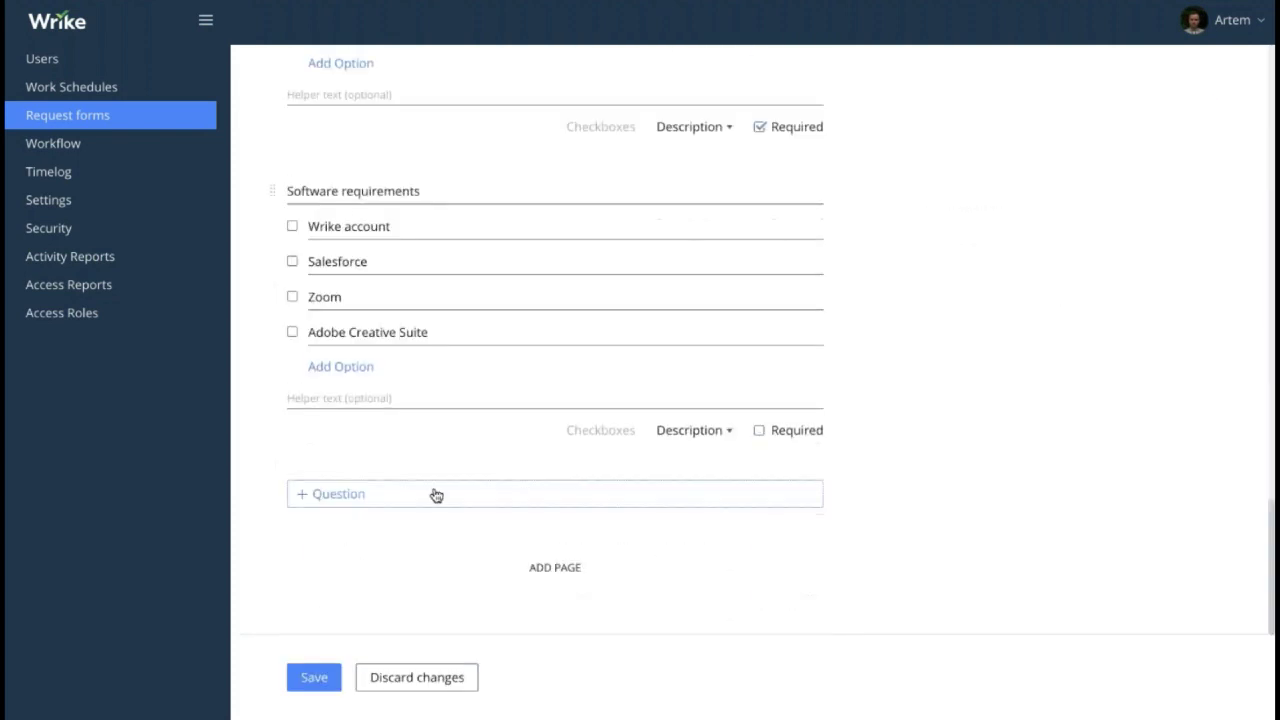
pyautogui.click(340, 489)
pyautogui.click(340, 210)
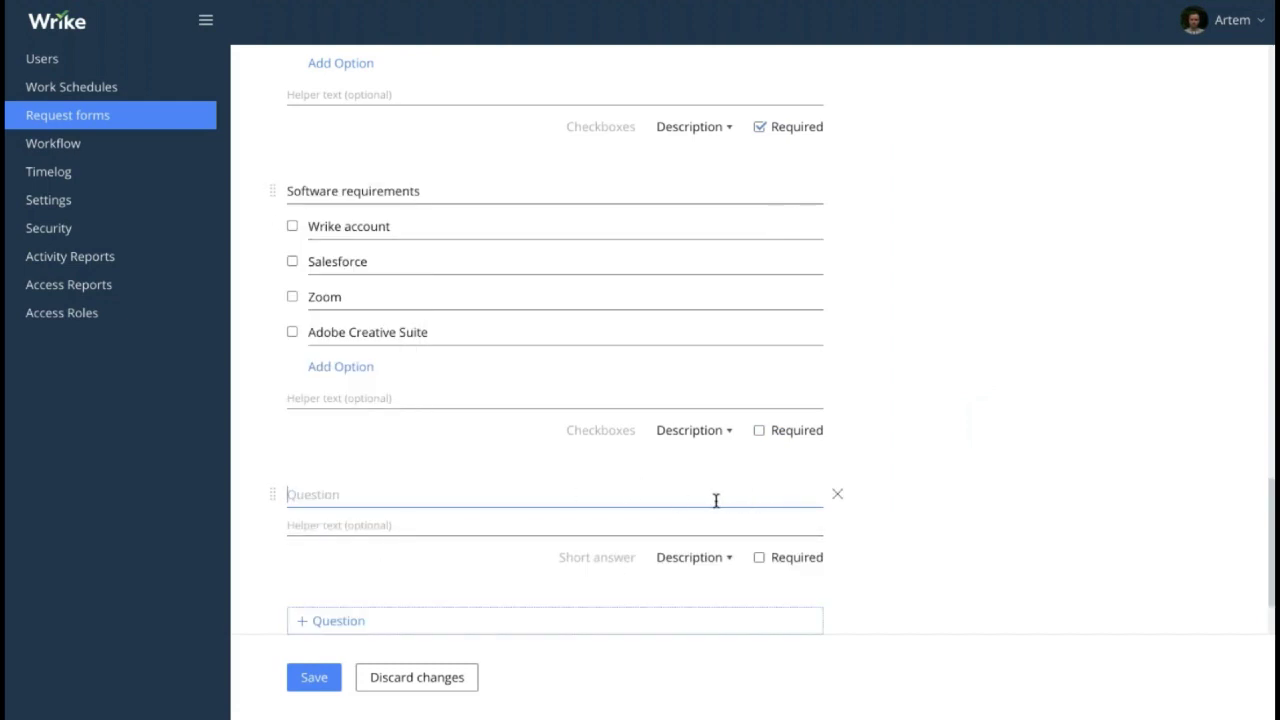
pyautogui.click(835, 497)
# Add a Dropdown question, view Option 1 branching, and return to the main workspace
pyautogui.click(486, 500)
pyautogui.click(510, 272)
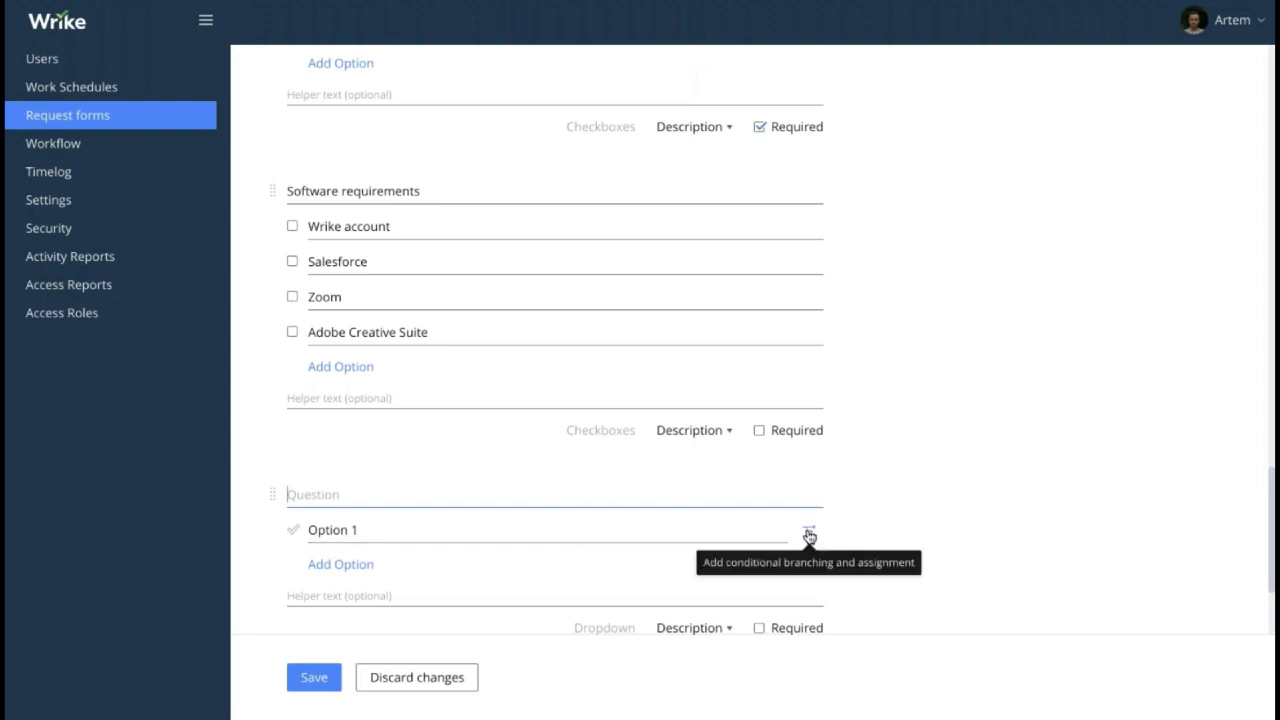
pyautogui.click(809, 535)
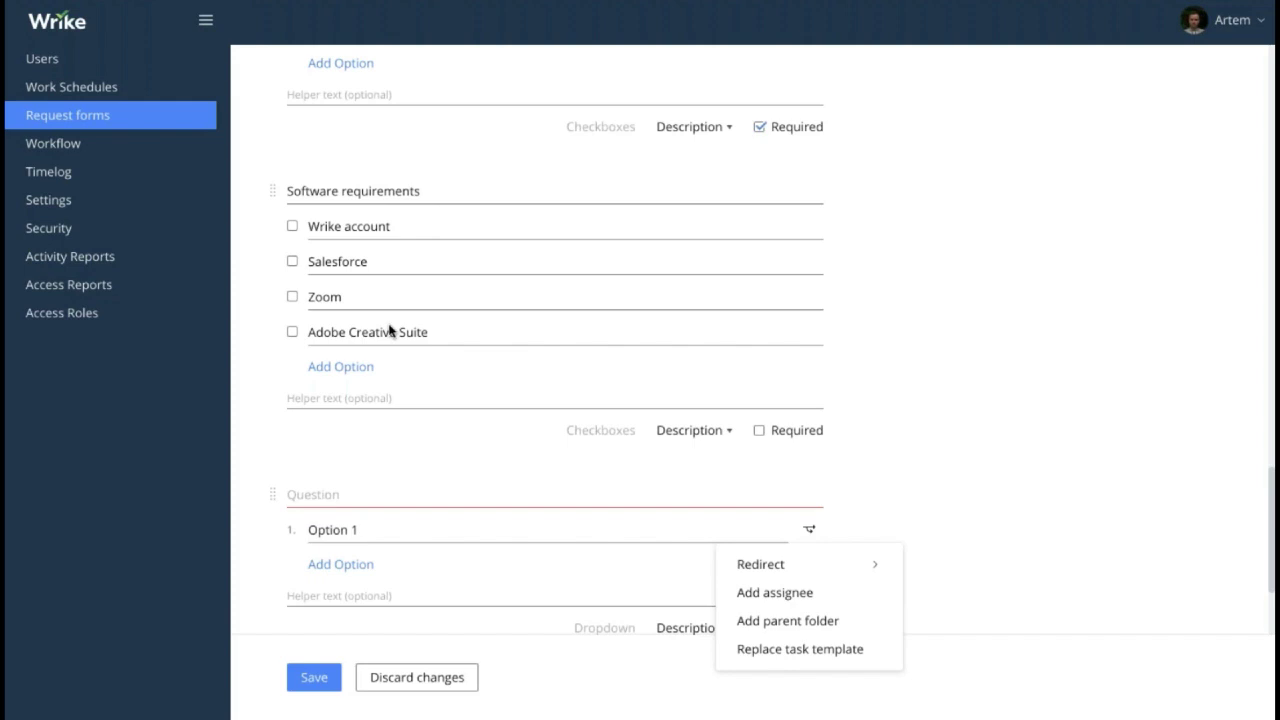
pyautogui.click(45, 18)
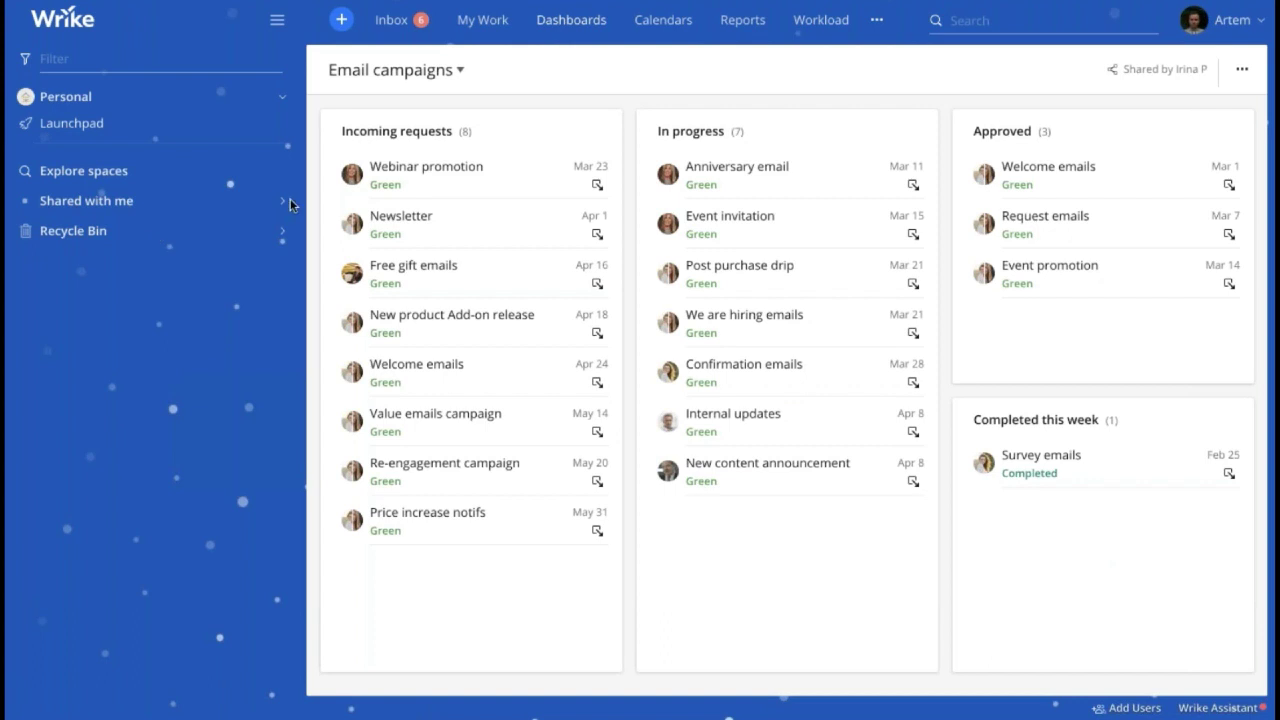
# Expand Shared with me > DEMO STRUCTURE > b. Departments > Marketing > Request for Webinars
pyautogui.click(284, 204)
pyautogui.click(32, 232)
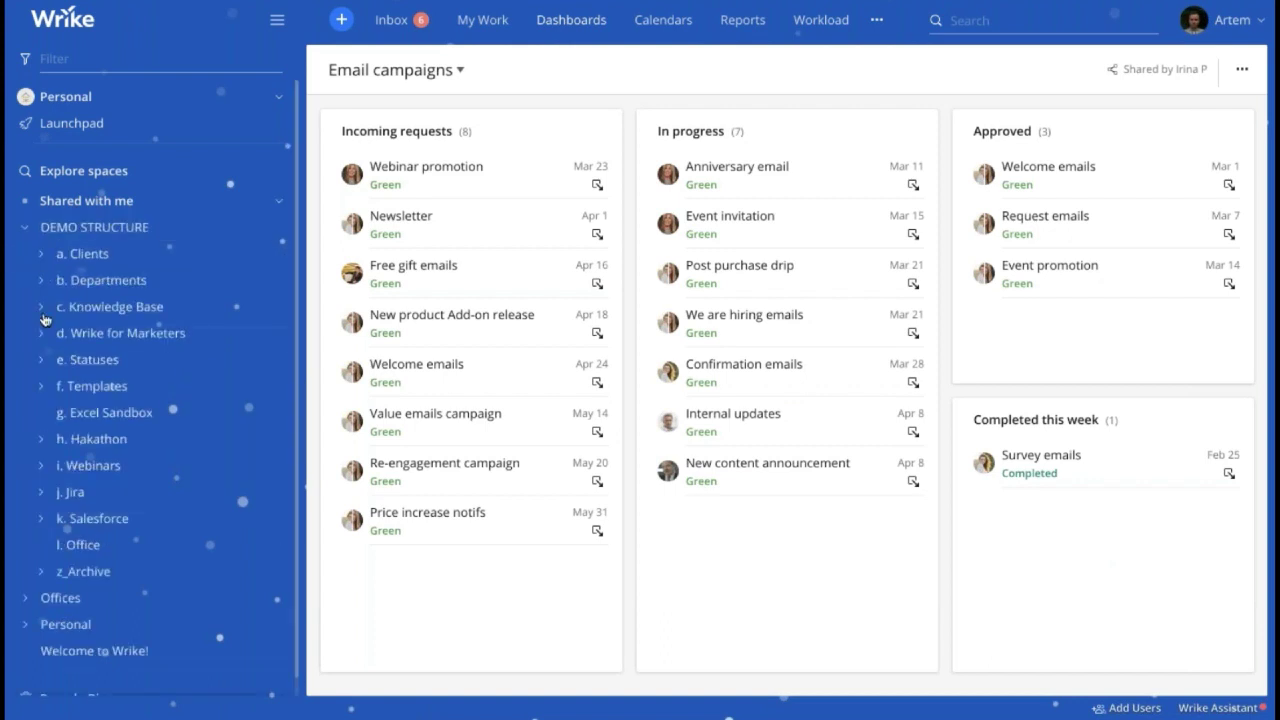
pyautogui.click(42, 281)
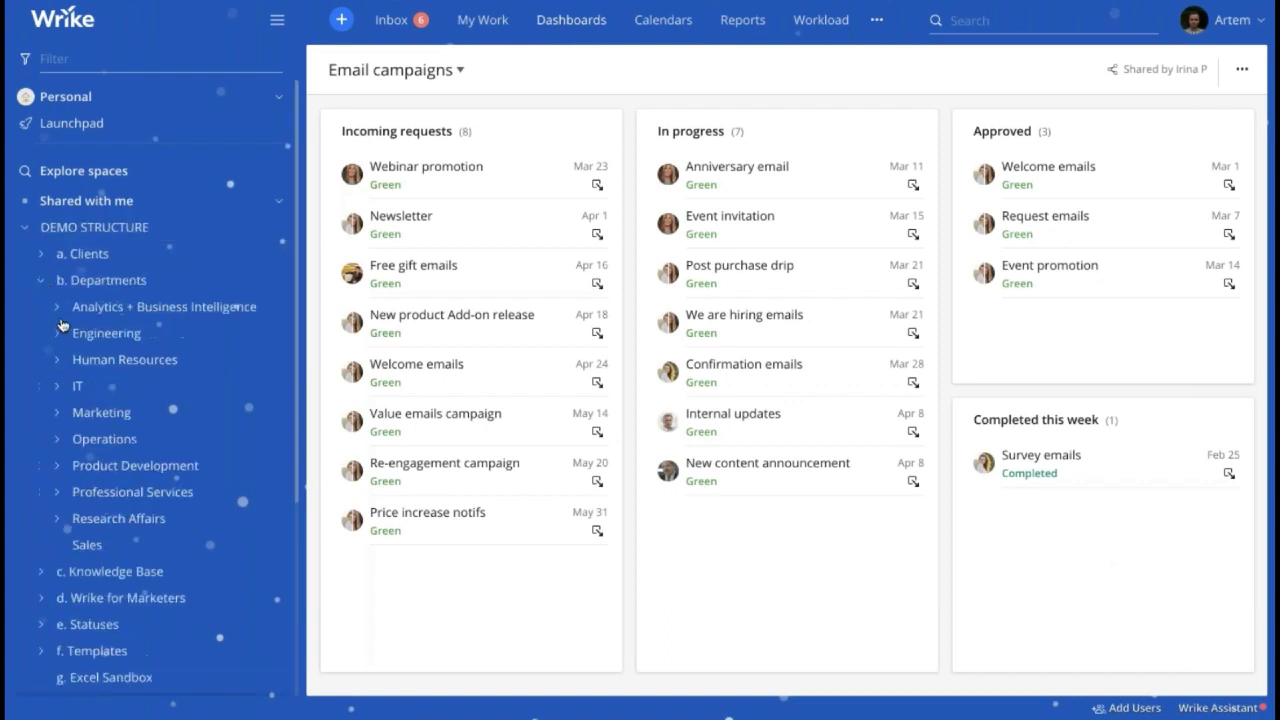
pyautogui.click(56, 413)
pyautogui.click(72, 465)
pyautogui.scroll(-4, 180, 283)
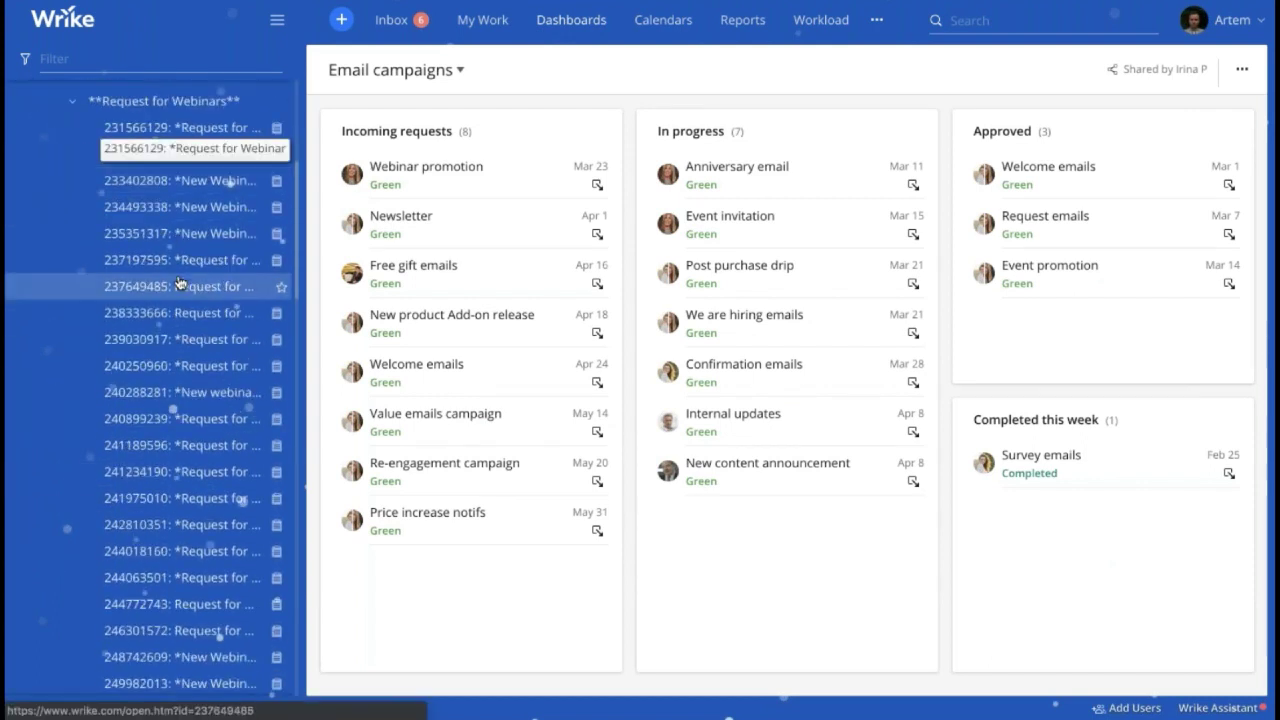
pyautogui.scroll(-8, 178, 290)
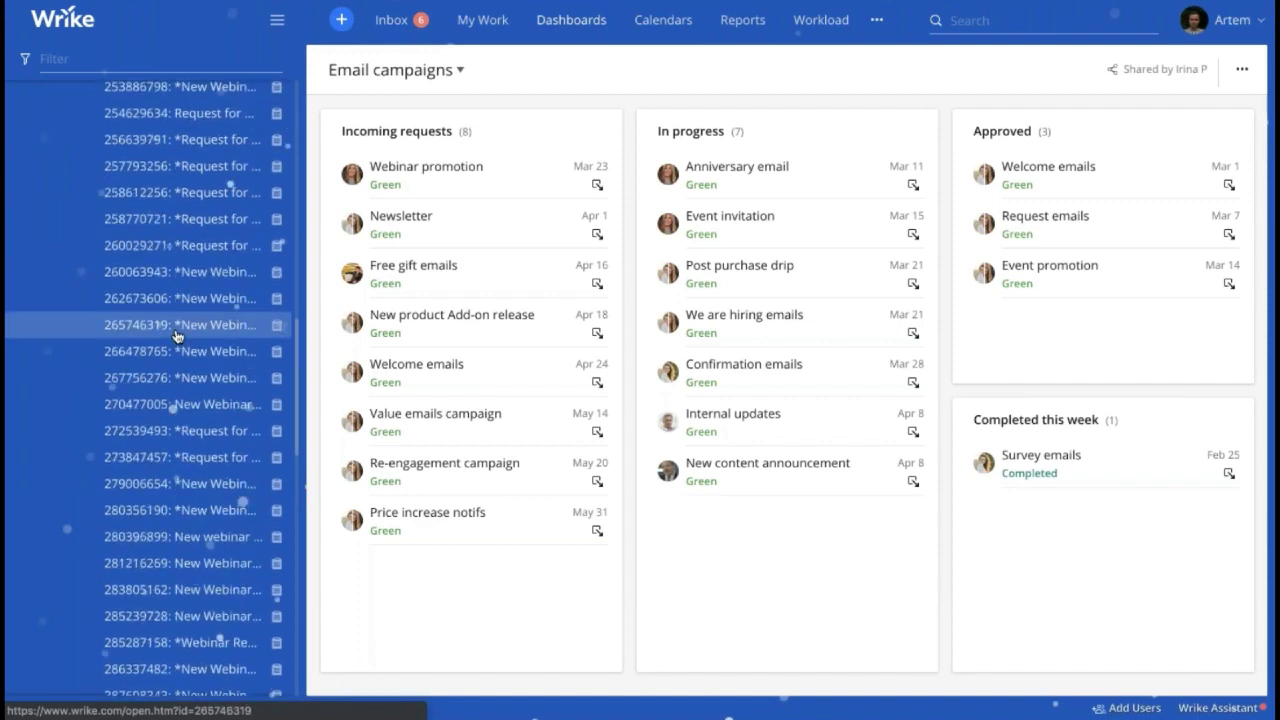
pyautogui.scroll(-5, 177, 337)
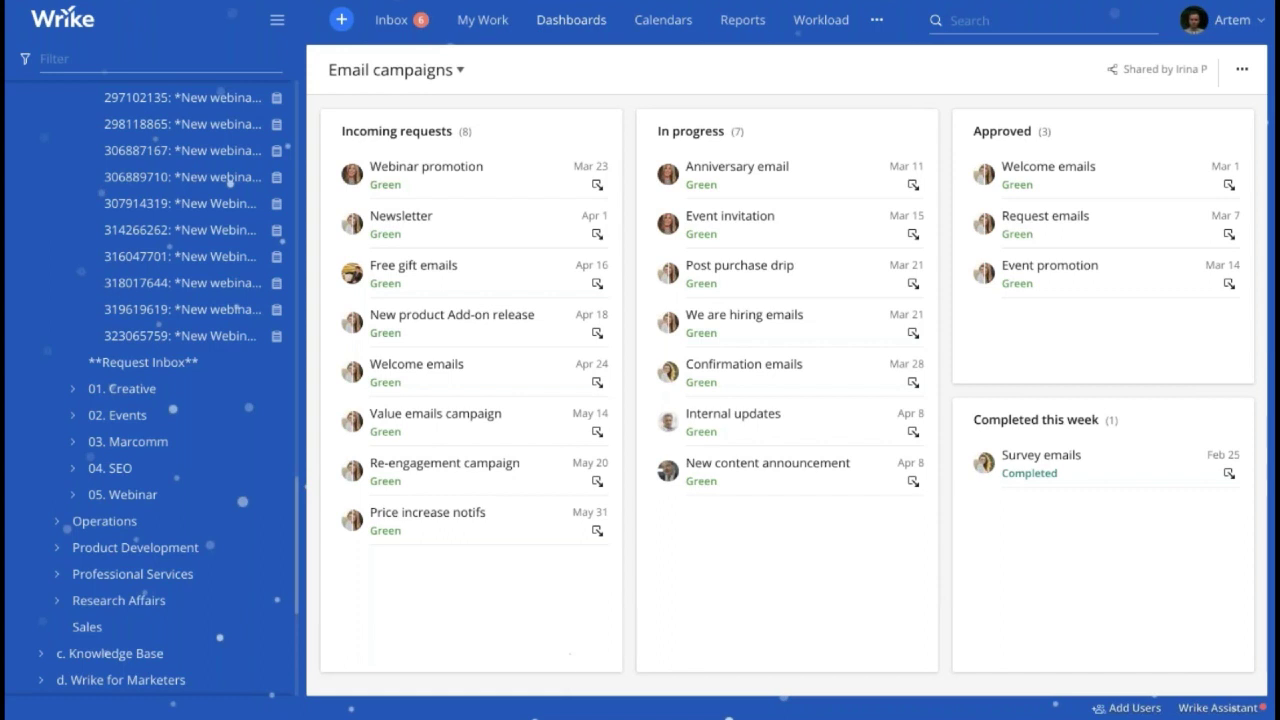
# Open the 4. Email campaign request form from Account management's Request forms and review it
pyautogui.click(1230, 27)
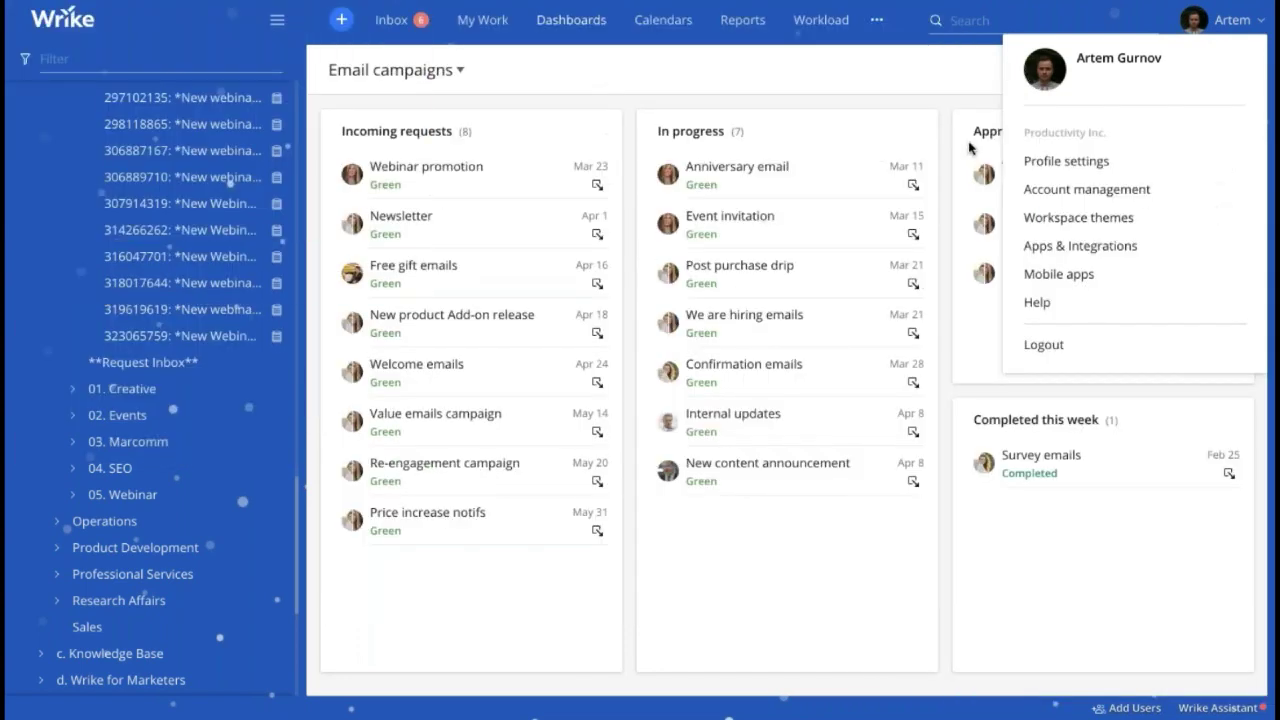
pyautogui.click(1077, 190)
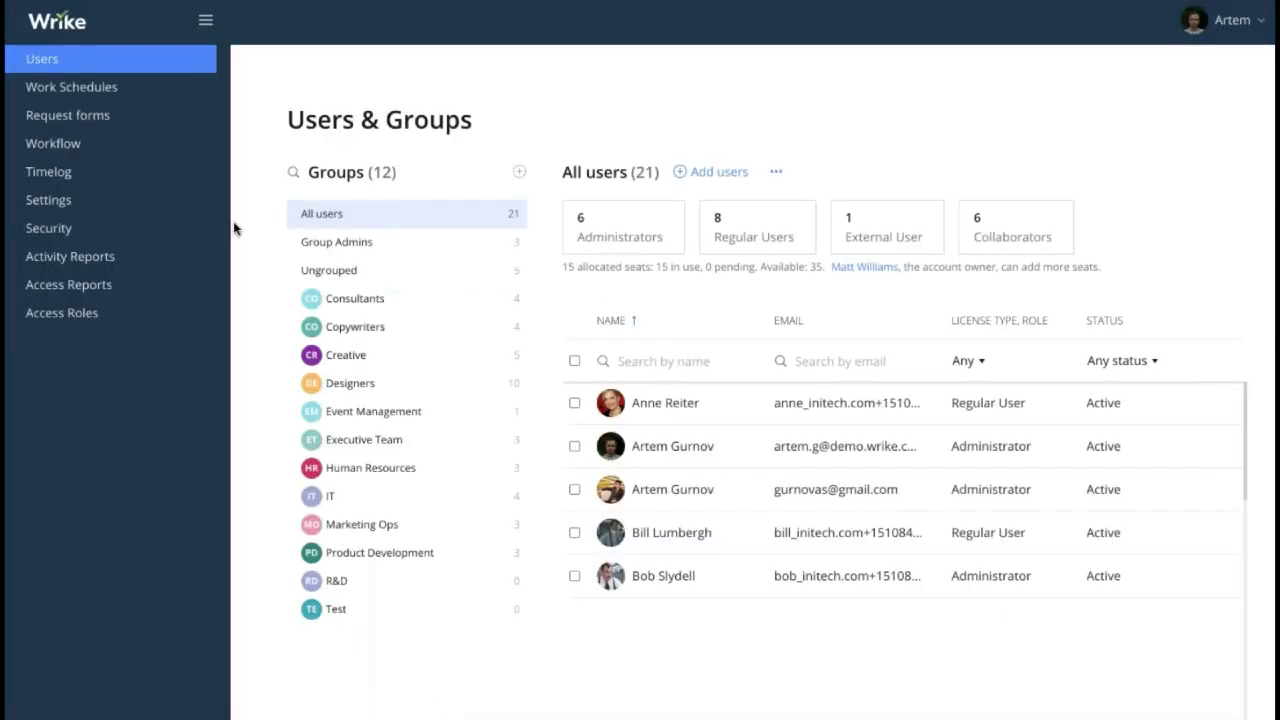
pyautogui.click(117, 124)
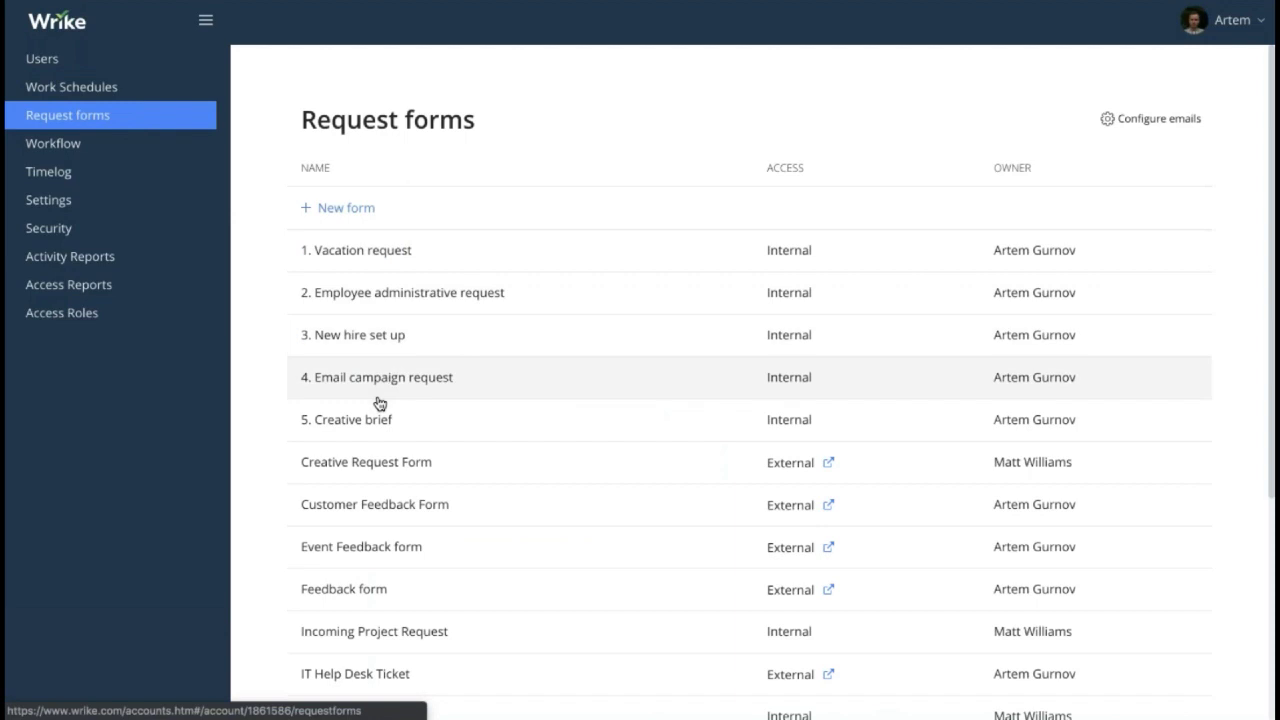
pyautogui.click(376, 390)
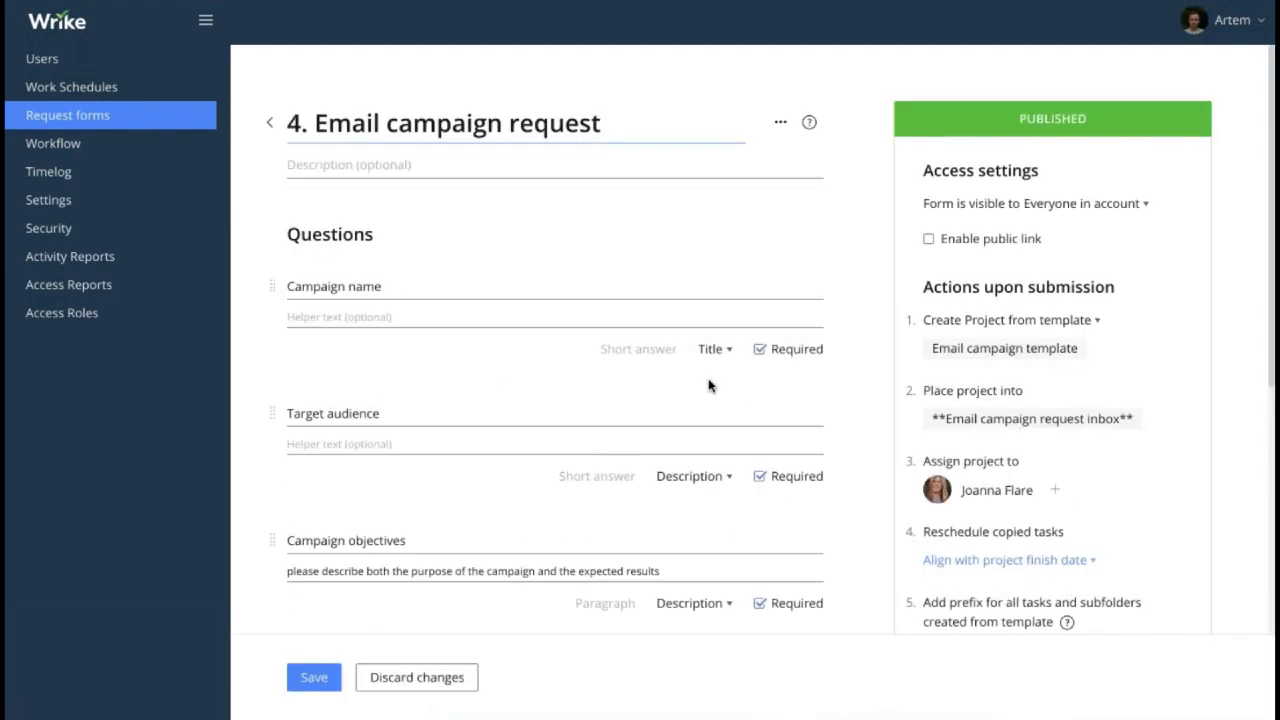
pyautogui.scroll(-1, 1142, 379)
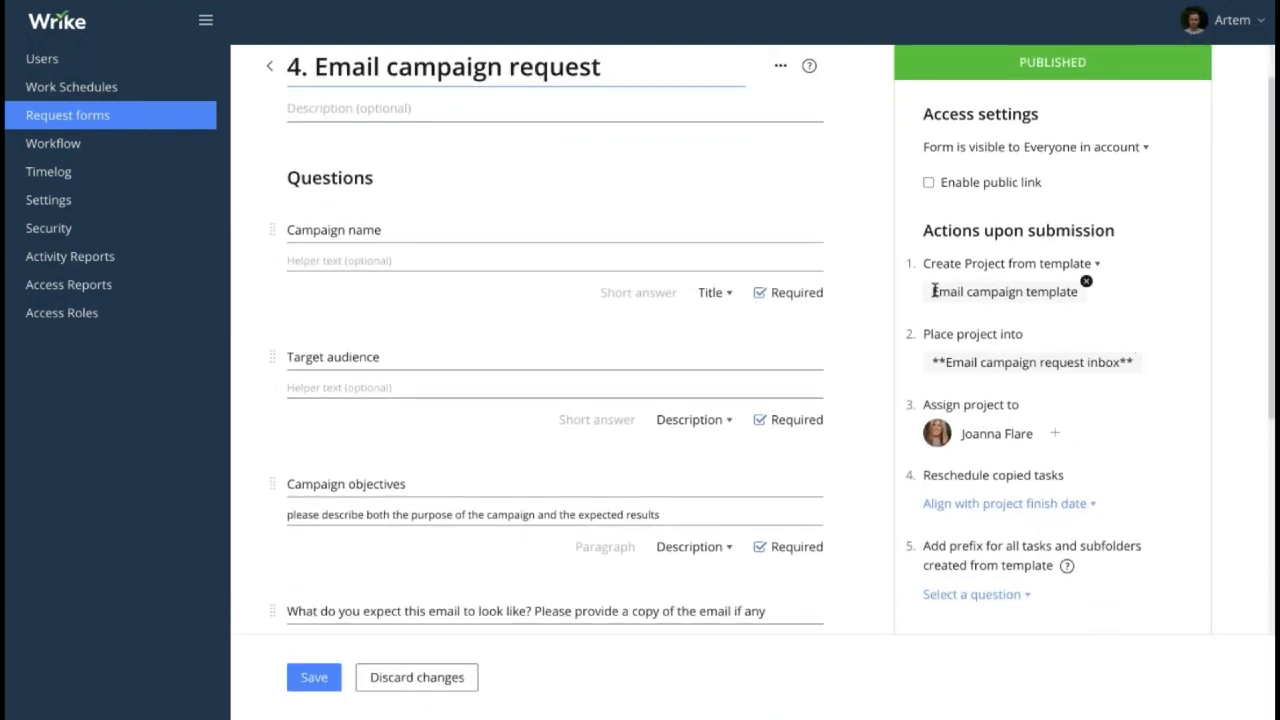
pyautogui.moveTo(933, 290); pyautogui.dragTo(1076, 291)
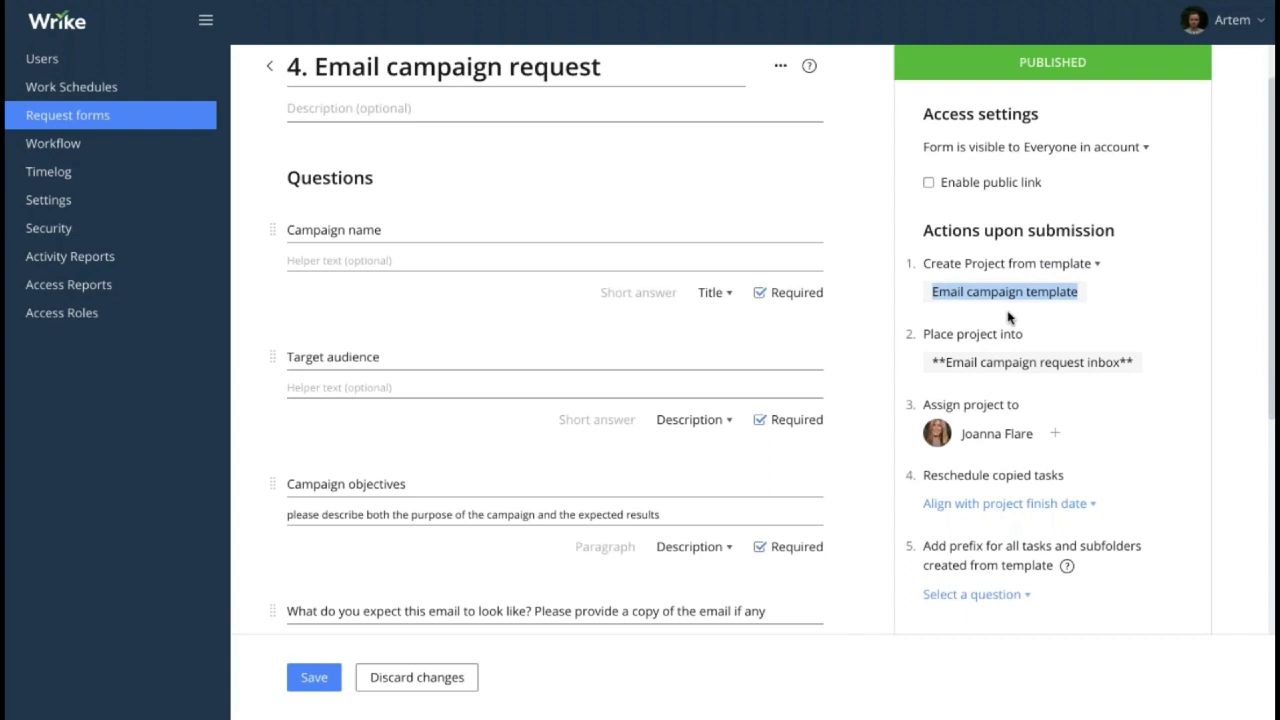
pyautogui.moveTo(1017, 290)
# Enable and save the Email campaign request form's public link, then open the external link
pyautogui.click(929, 186)
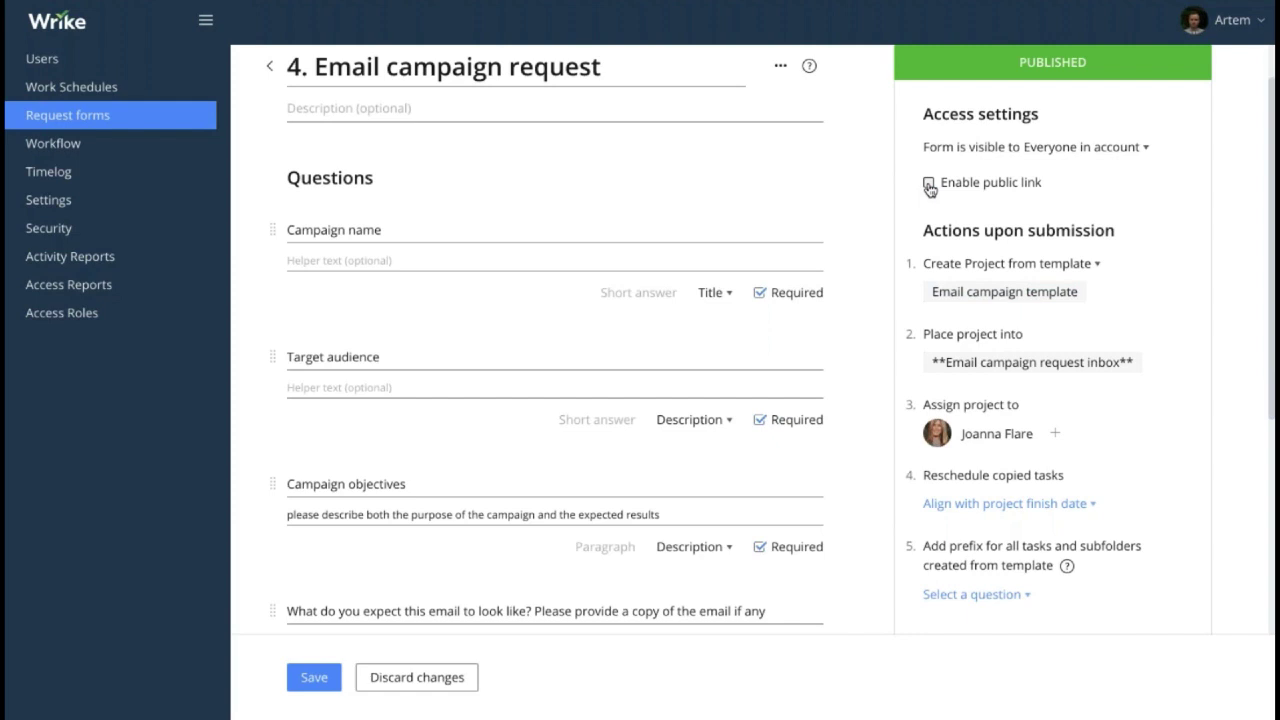
pyautogui.click(929, 186)
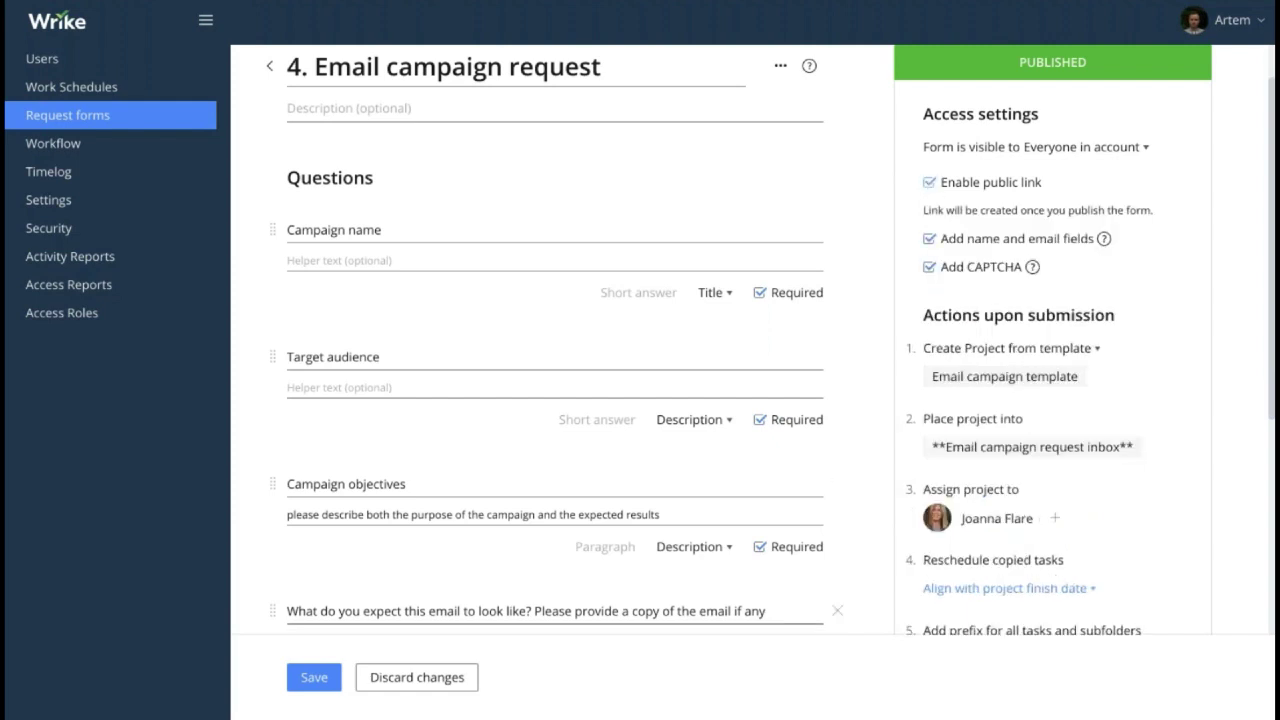
pyautogui.click(309, 679)
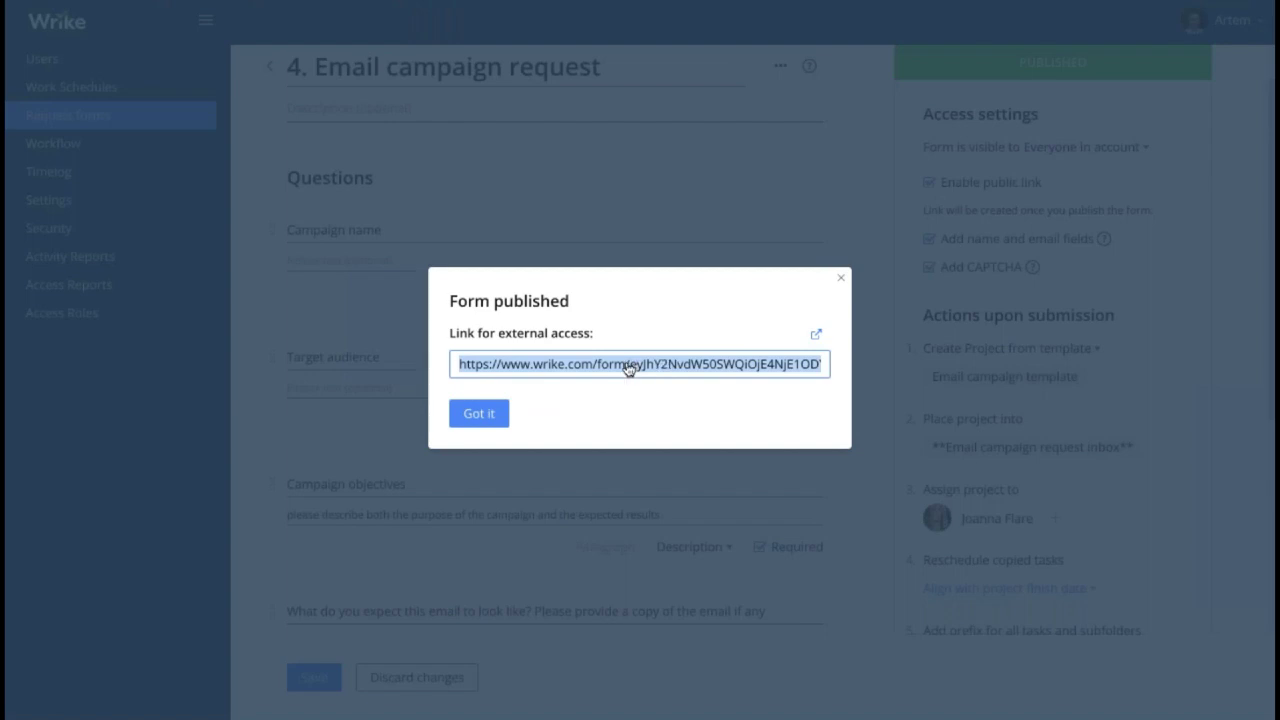
pyautogui.click(478, 413)
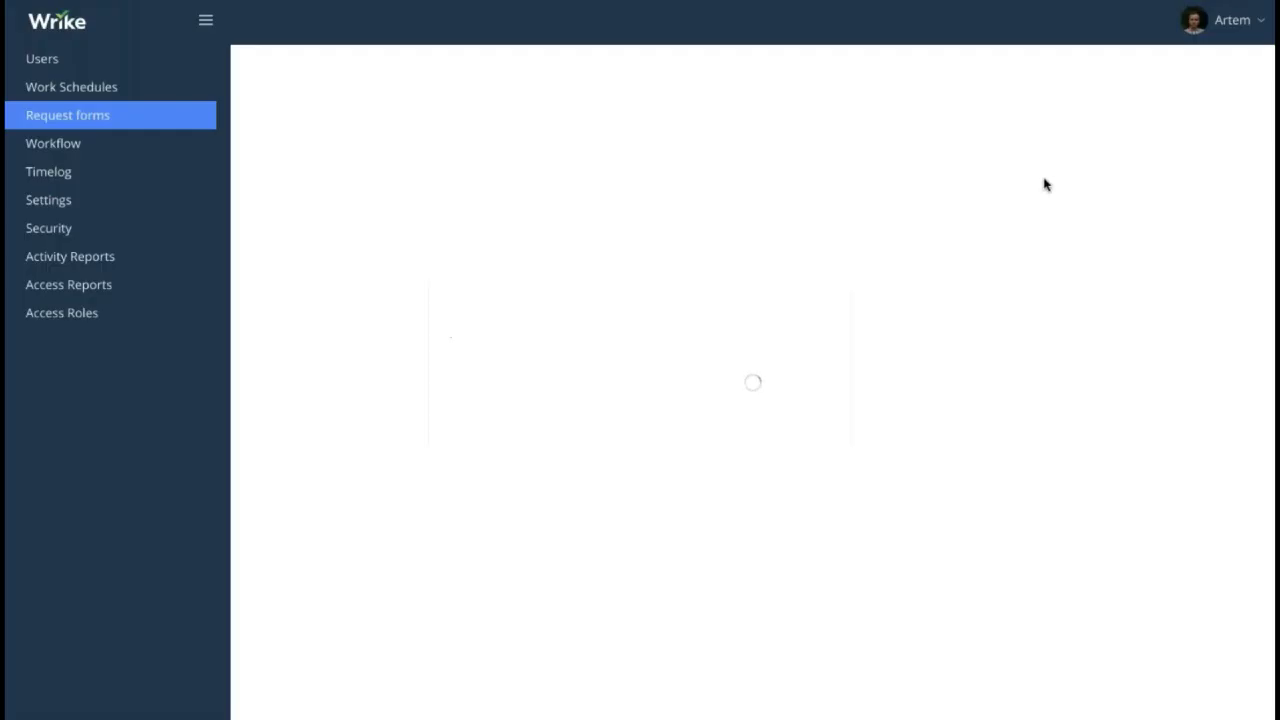
pyautogui.click(390, 376)
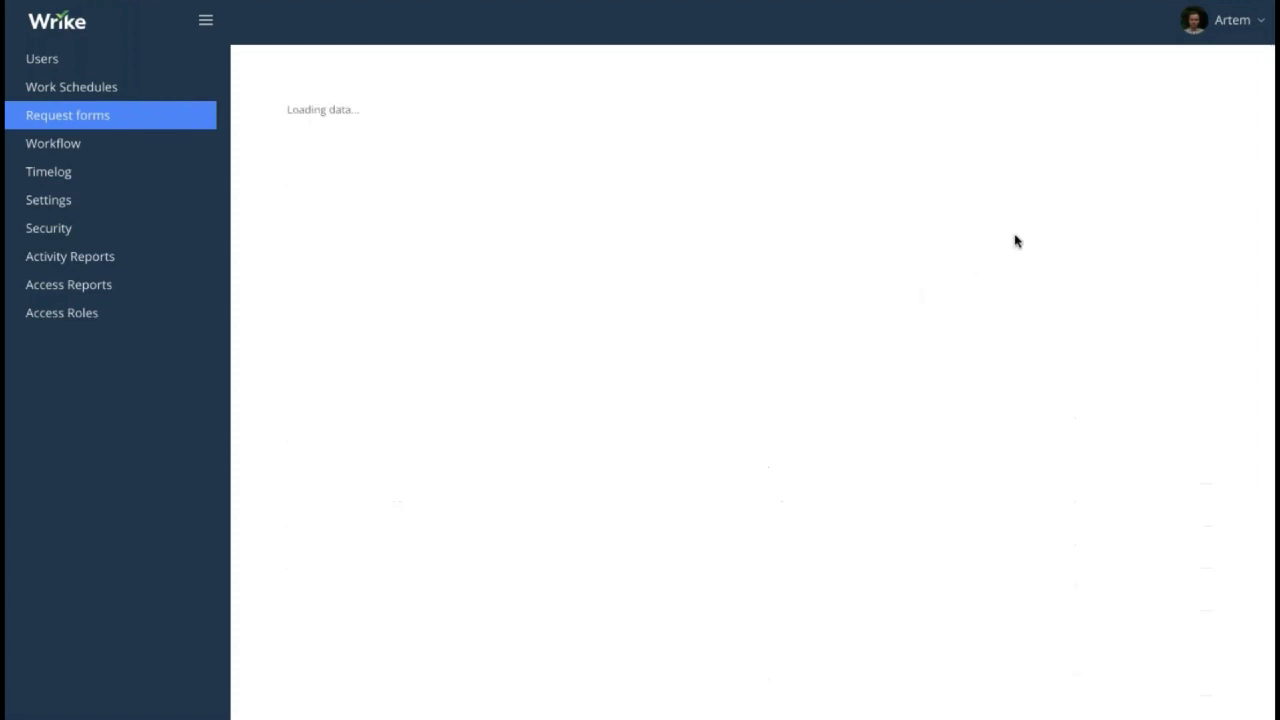
pyautogui.click(997, 280)
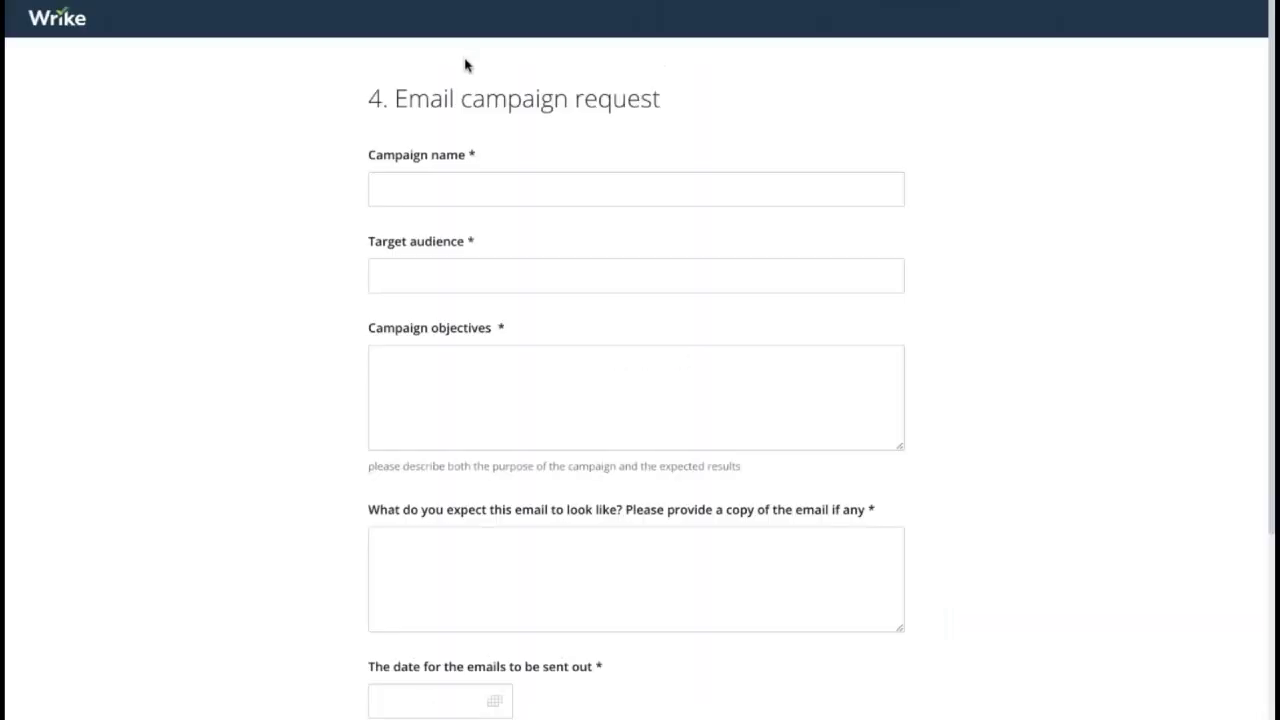
# Scroll through the public Email campaign request form, then return to the Wrike workspace
pyautogui.scroll(-3, 464, 145)
pyautogui.scroll(3, 640, 360)
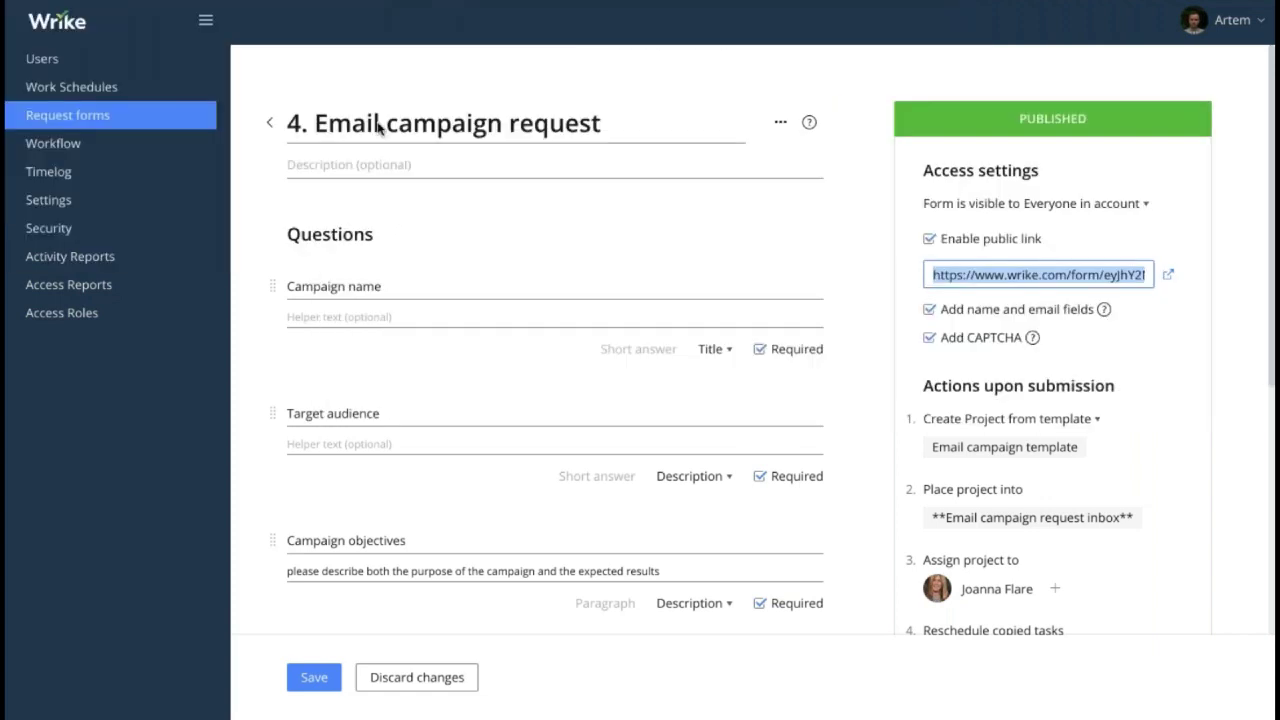
pyautogui.click(64, 22)
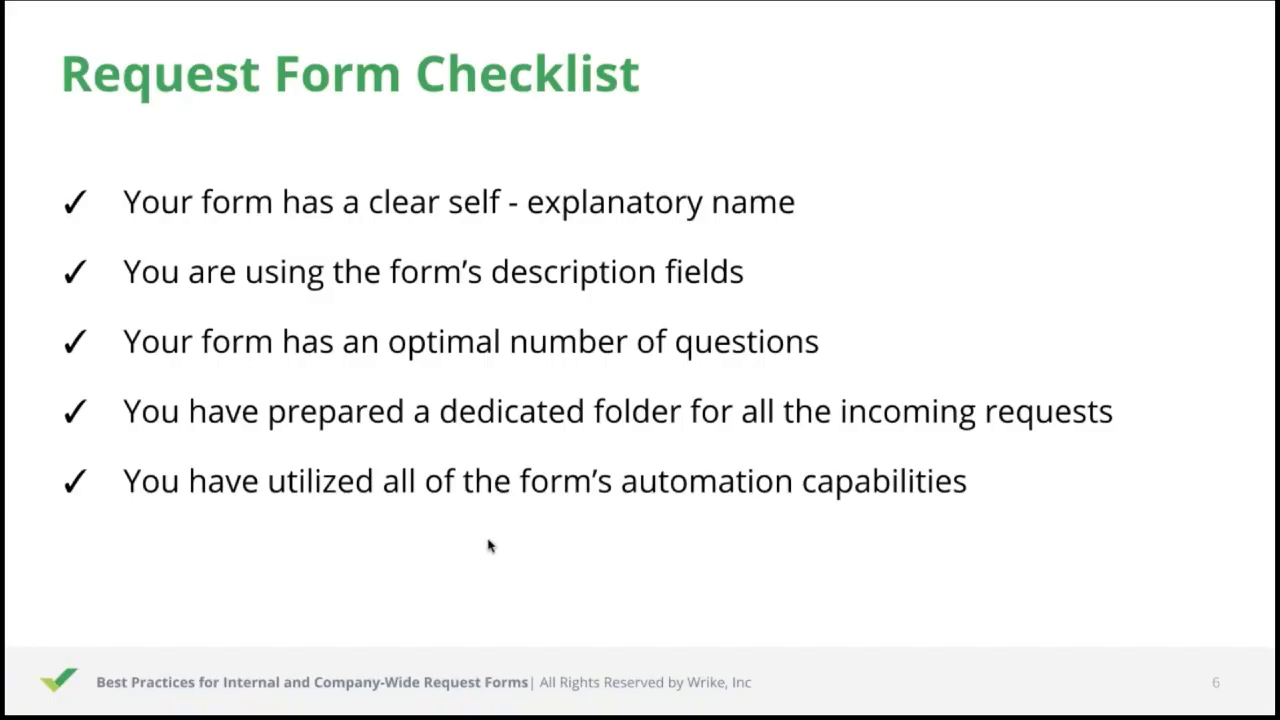
# Advance the presentation from slide 6 to the Wrike Community slide
pyautogui.press('Right')
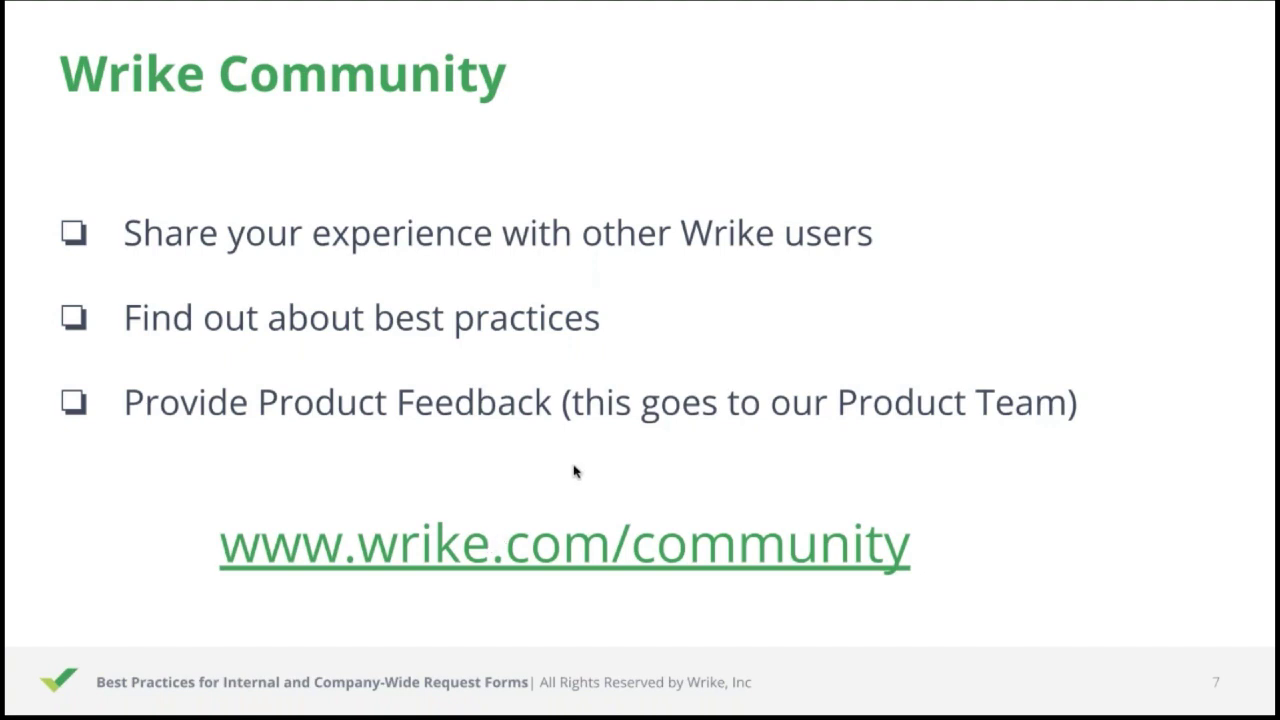
pyautogui.moveTo(400, 567)
pyautogui.moveTo(457, 491)
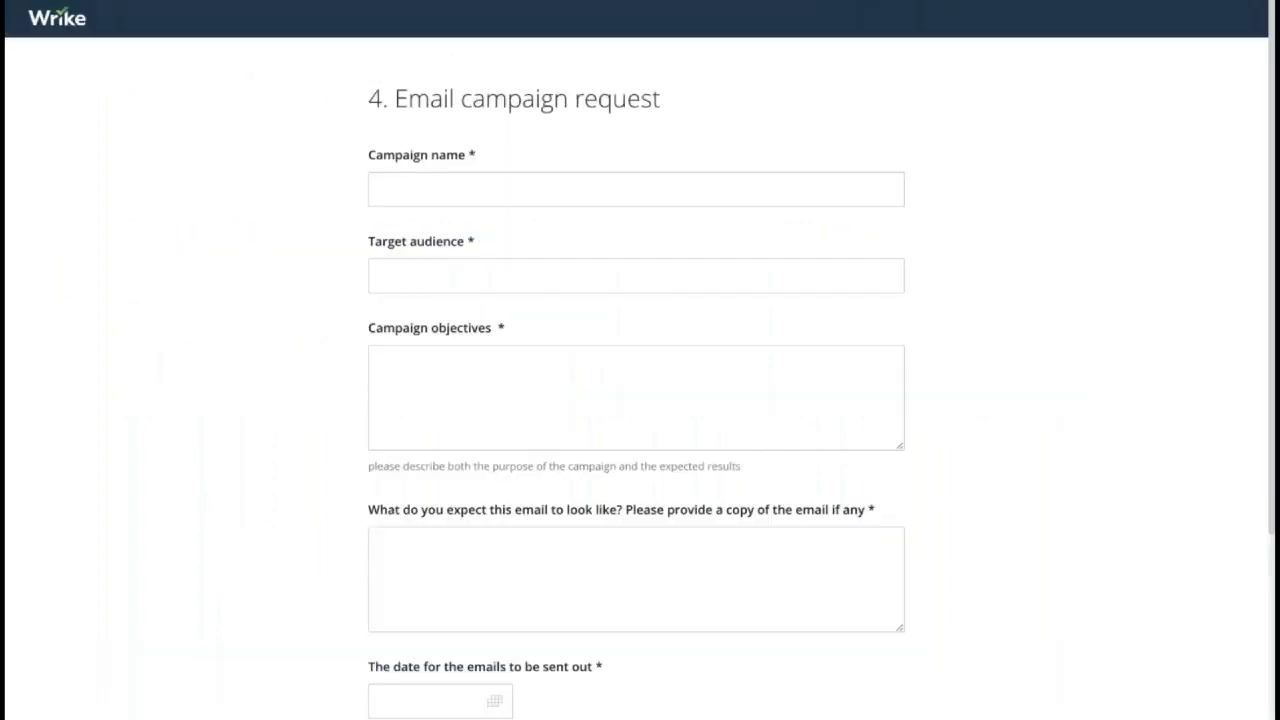
# Open the Wrike webinars page and highlight the Organize your Work with Spaces title
pyautogui.hotkey('ctrl', 'l')
pyautogui.write('wrik')
pyautogui.press('Return')
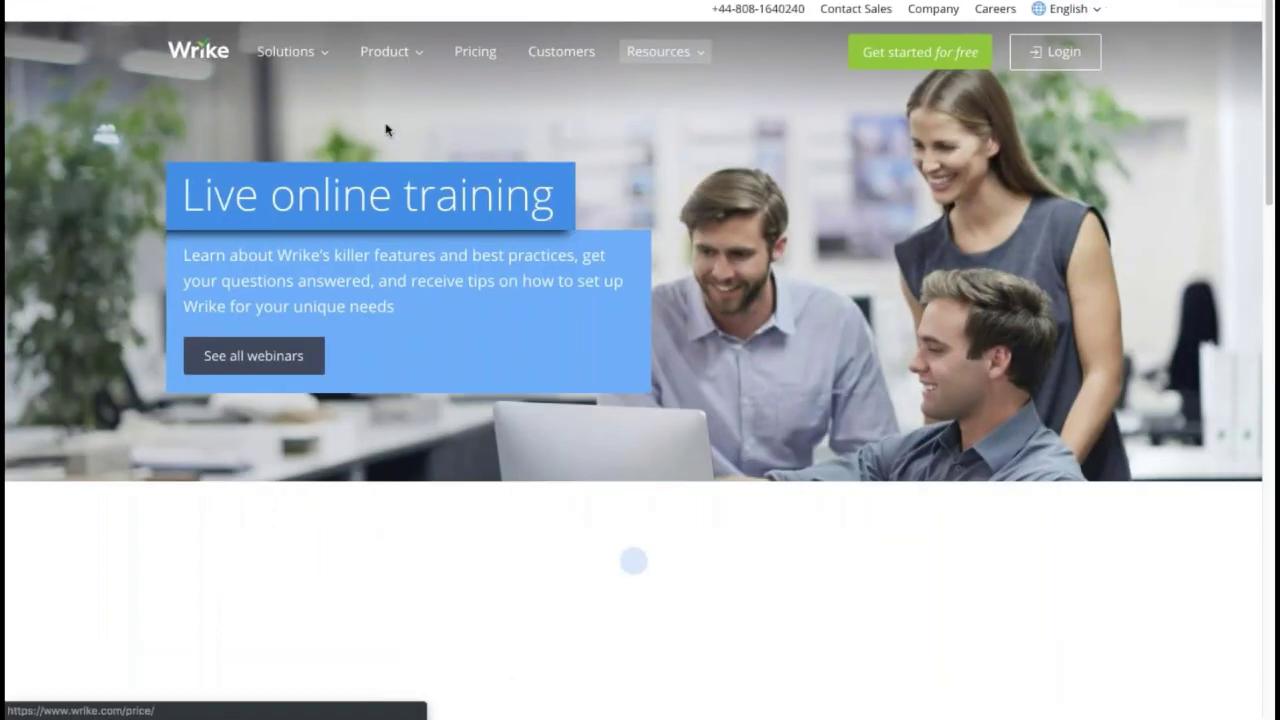
pyautogui.scroll(-6, 490, 368)
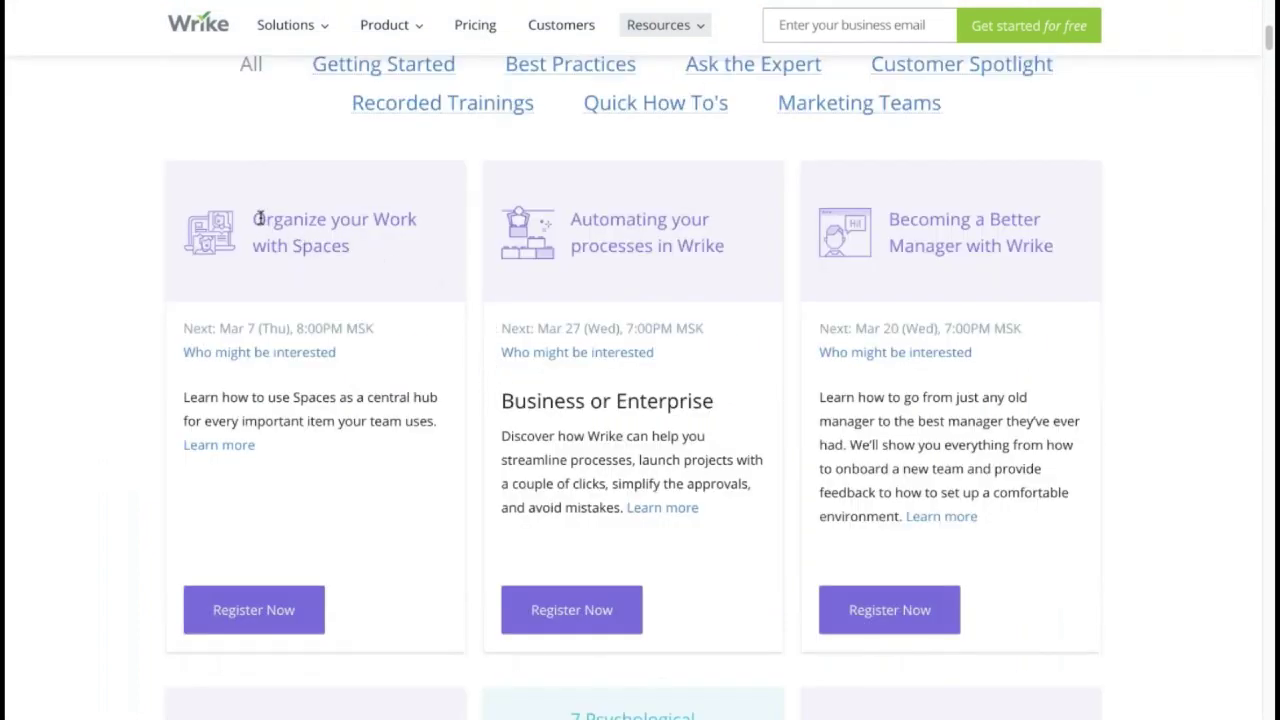
pyautogui.moveTo(259, 219); pyautogui.dragTo(372, 268)
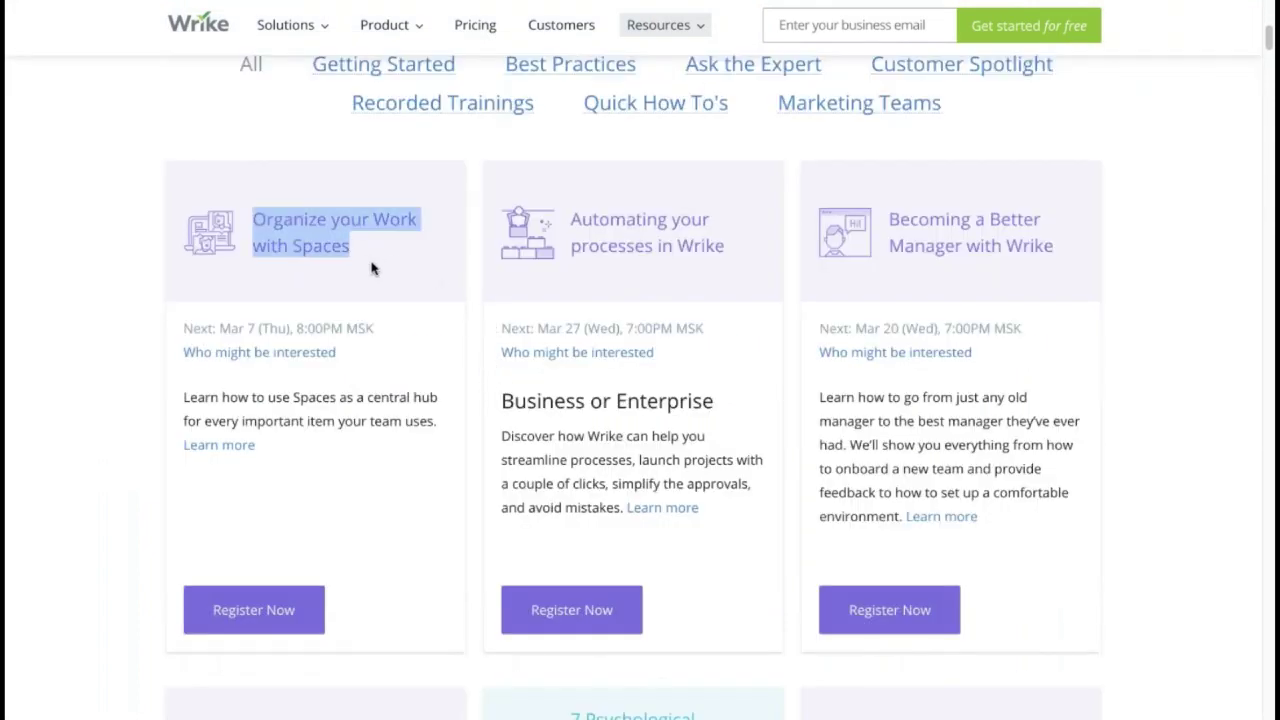